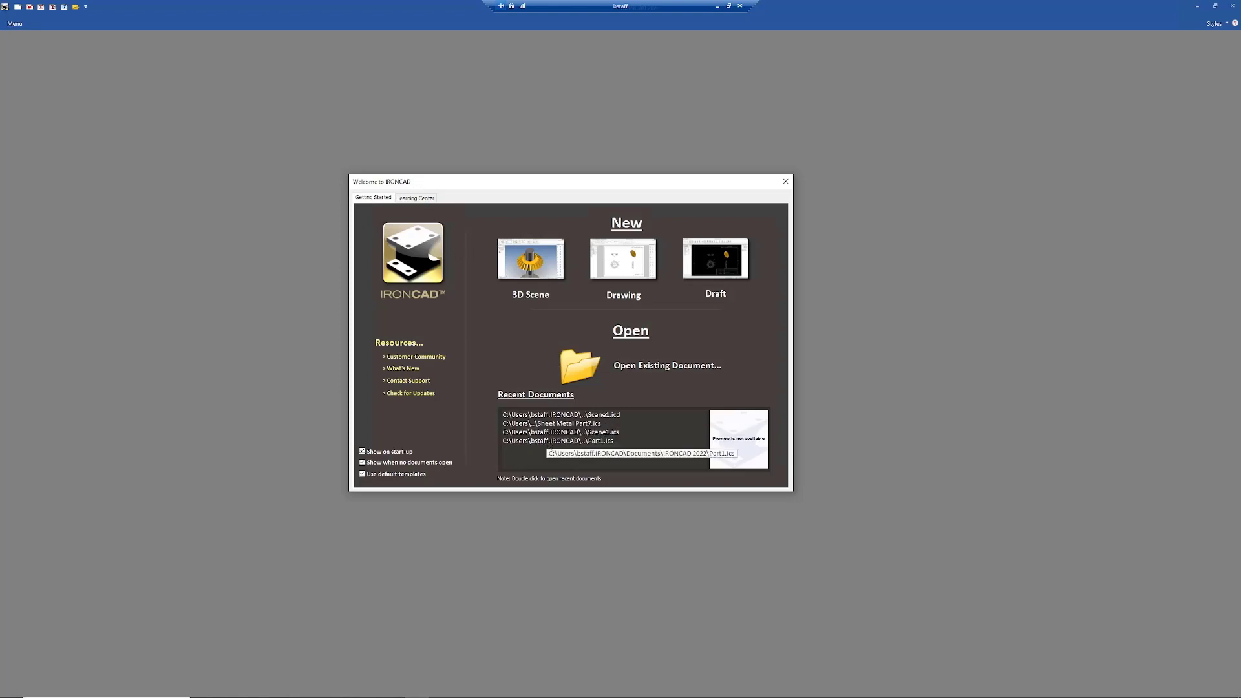
# - Mark the recent document Part1.ics as a favorite
pyautogui.rightClick(550, 447)
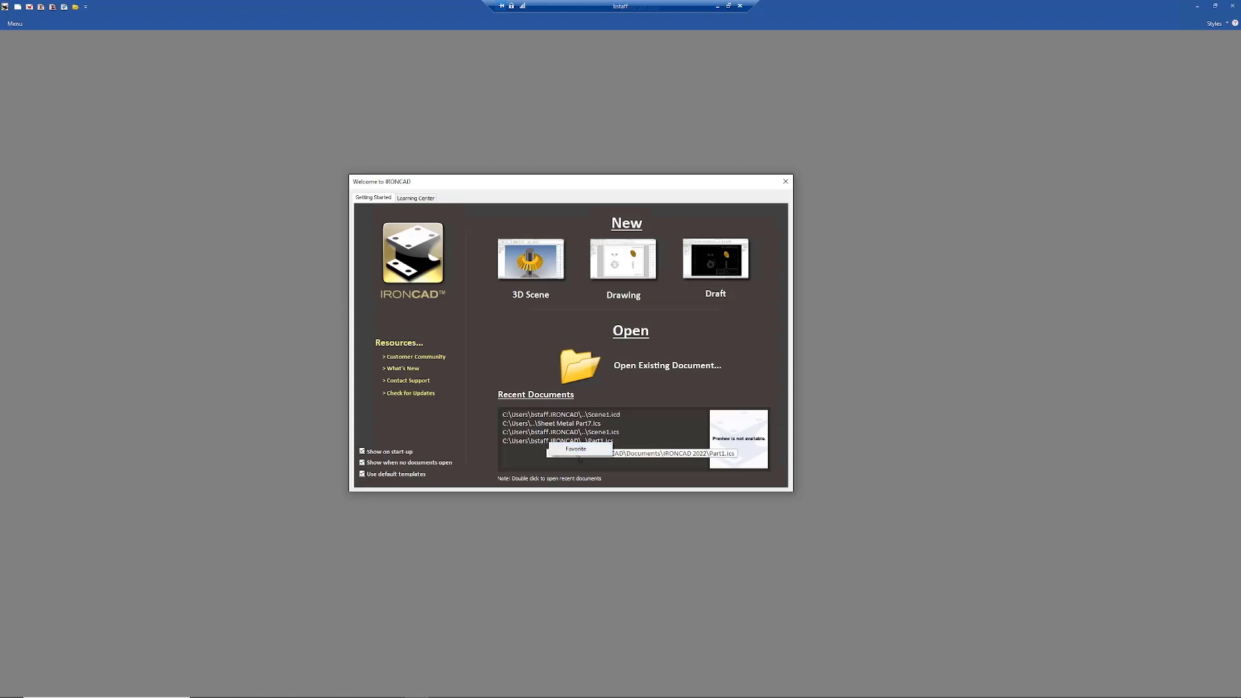
pyautogui.click(576, 449)
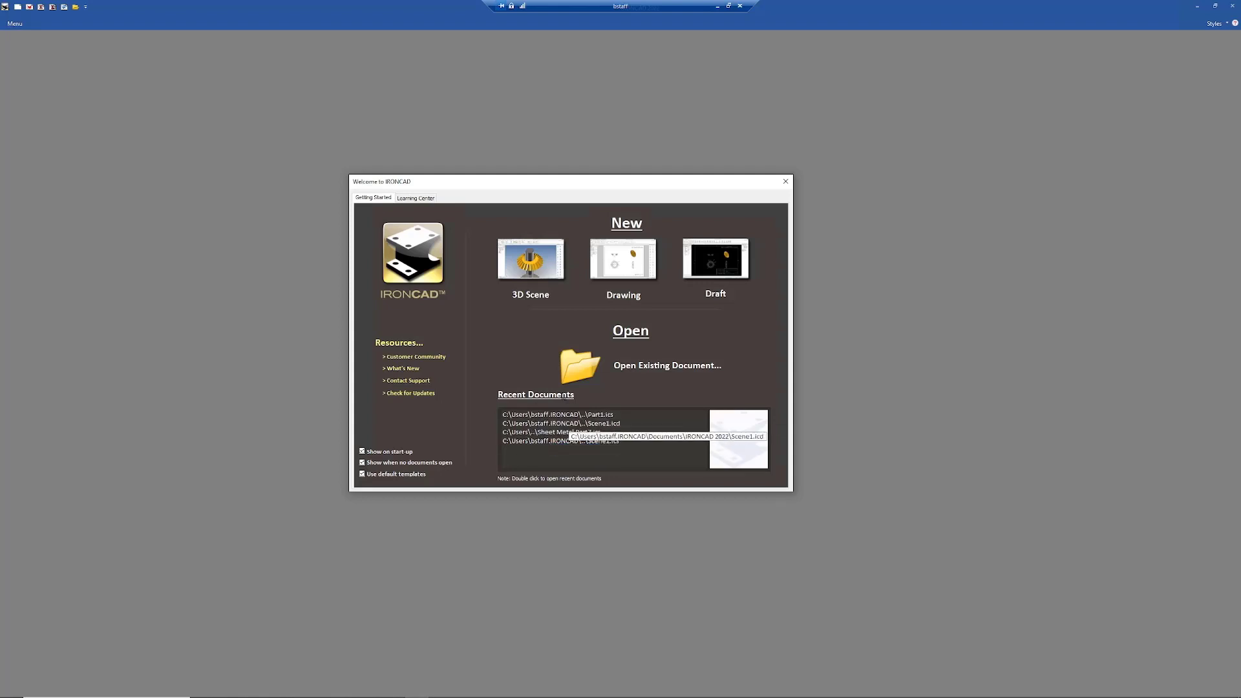
# - Create a new 3D scene and close it without saving
pyautogui.click(534, 268)
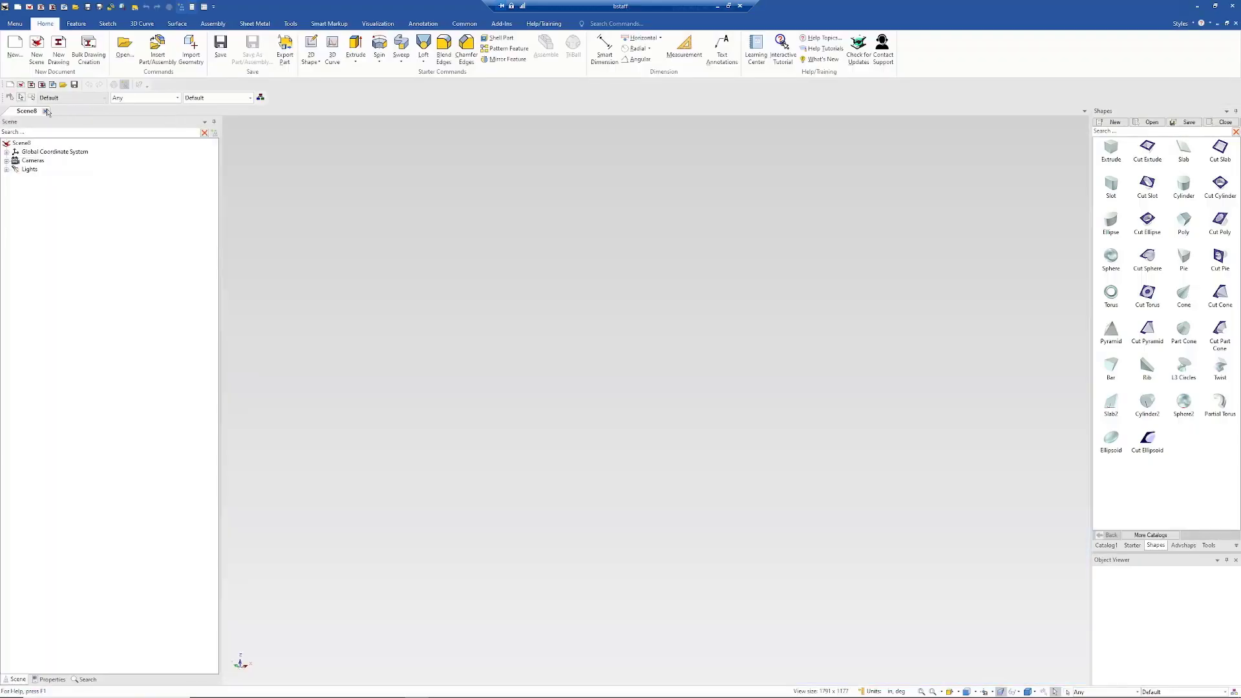
pyautogui.click(45, 111)
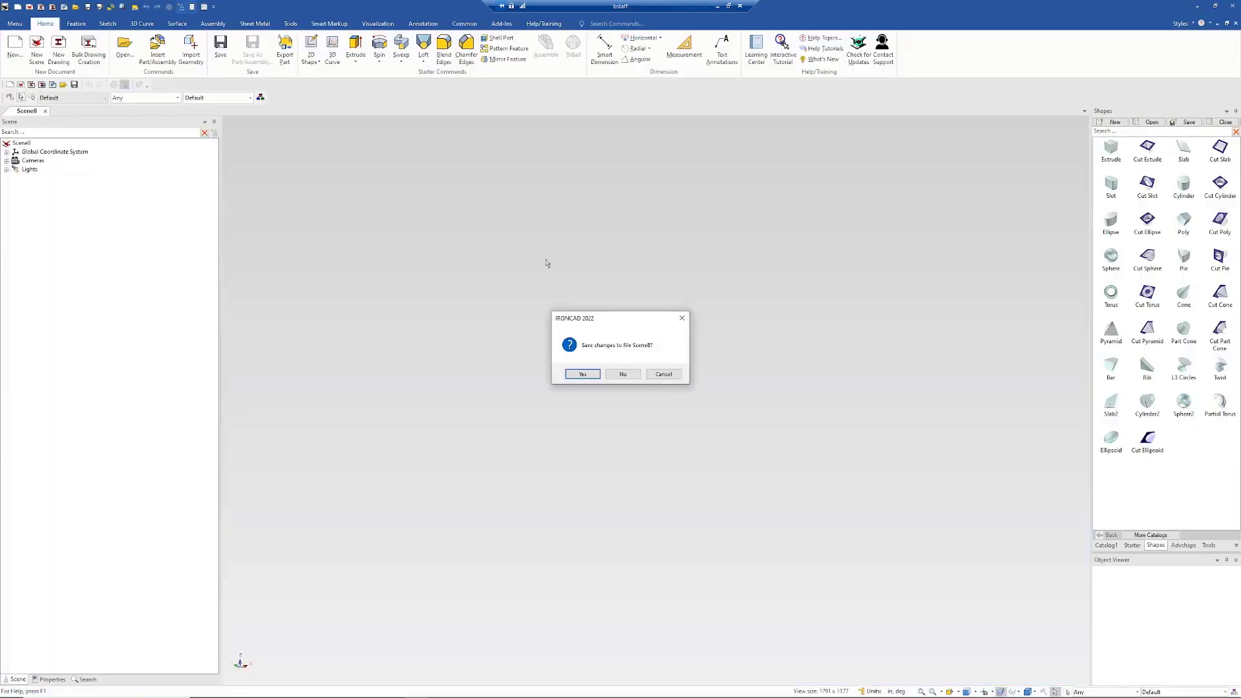
pyautogui.click(623, 374)
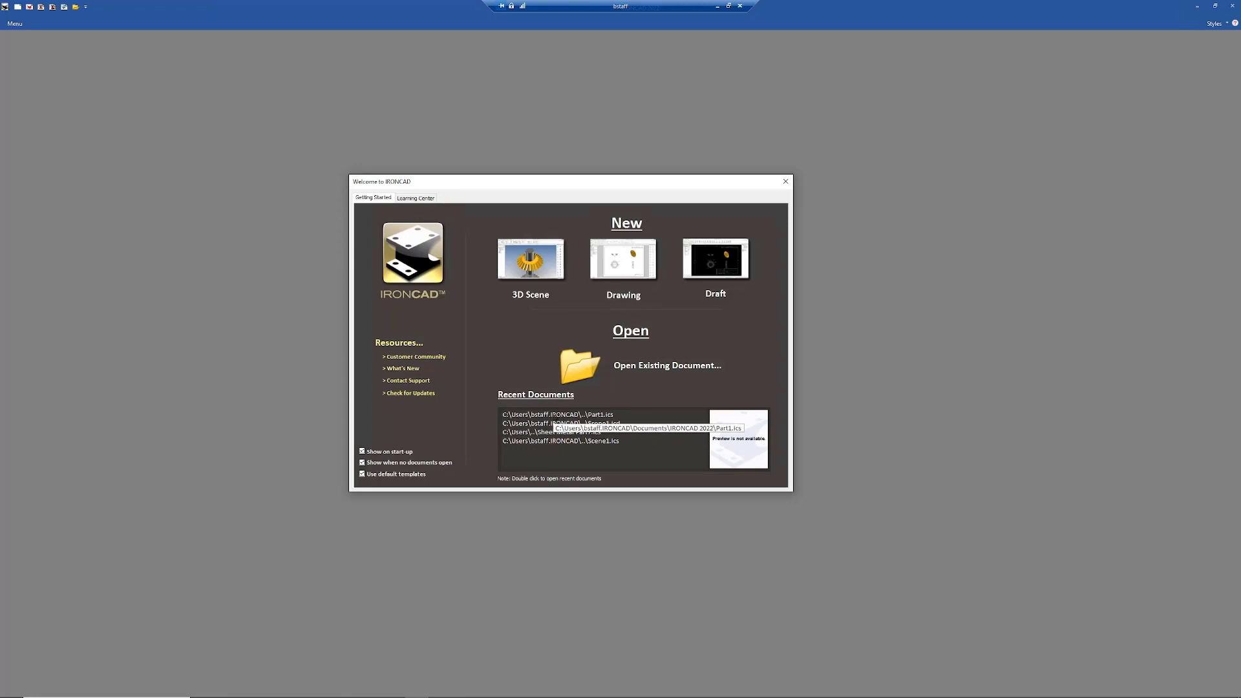
# - Remove the favorite mark from the recent document Part1.ics
pyautogui.rightClick(555, 415)
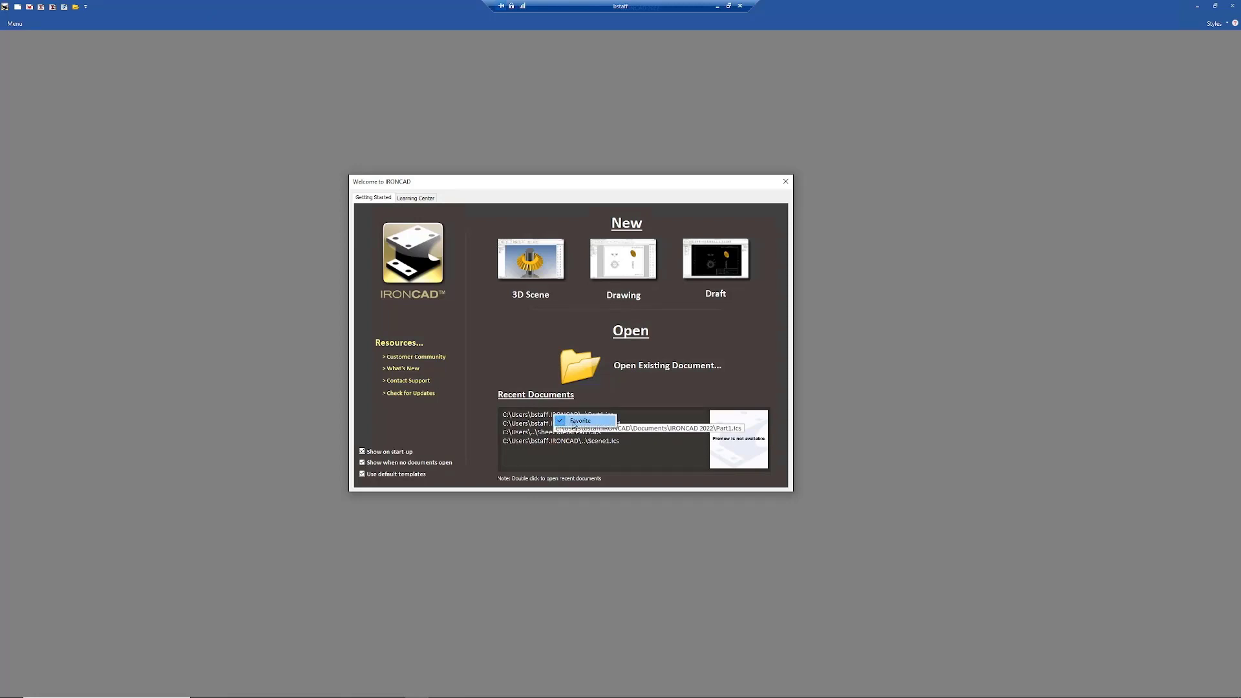
pyautogui.click(575, 423)
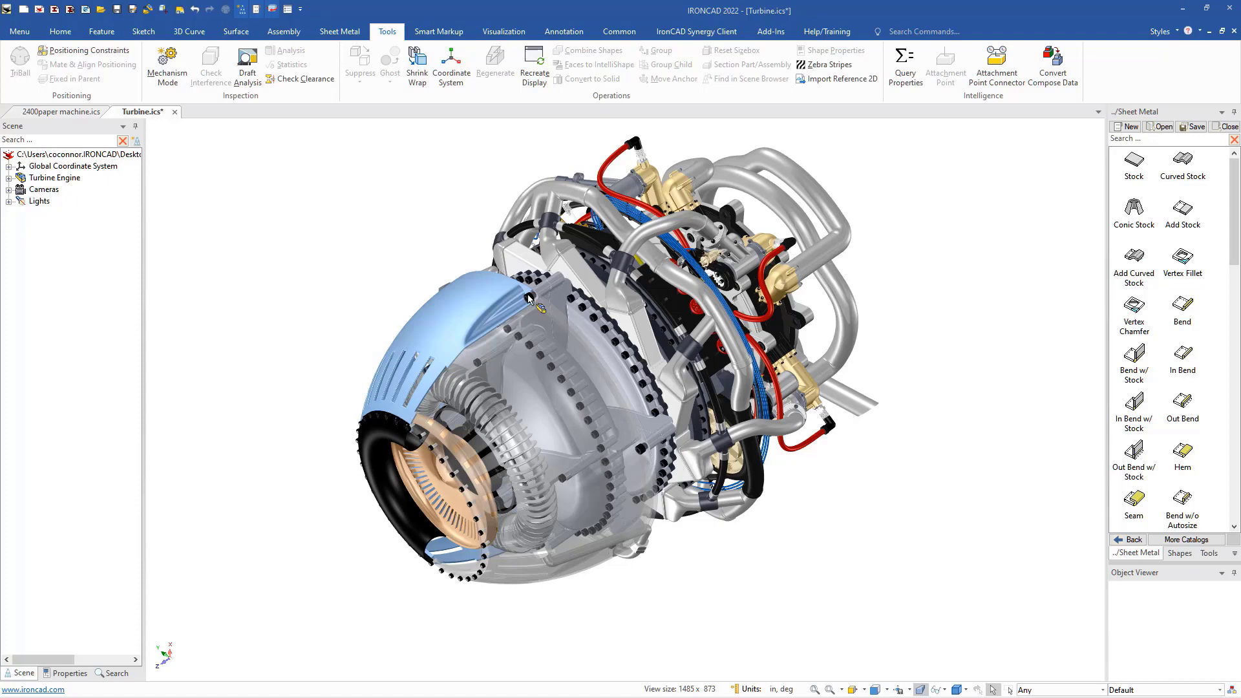
# - Section the Turbine Engine assembly with an X-Z Plane, reversing the cut direction and moving the plane about 0.384 in along its normal
pyautogui.click(684, 200)
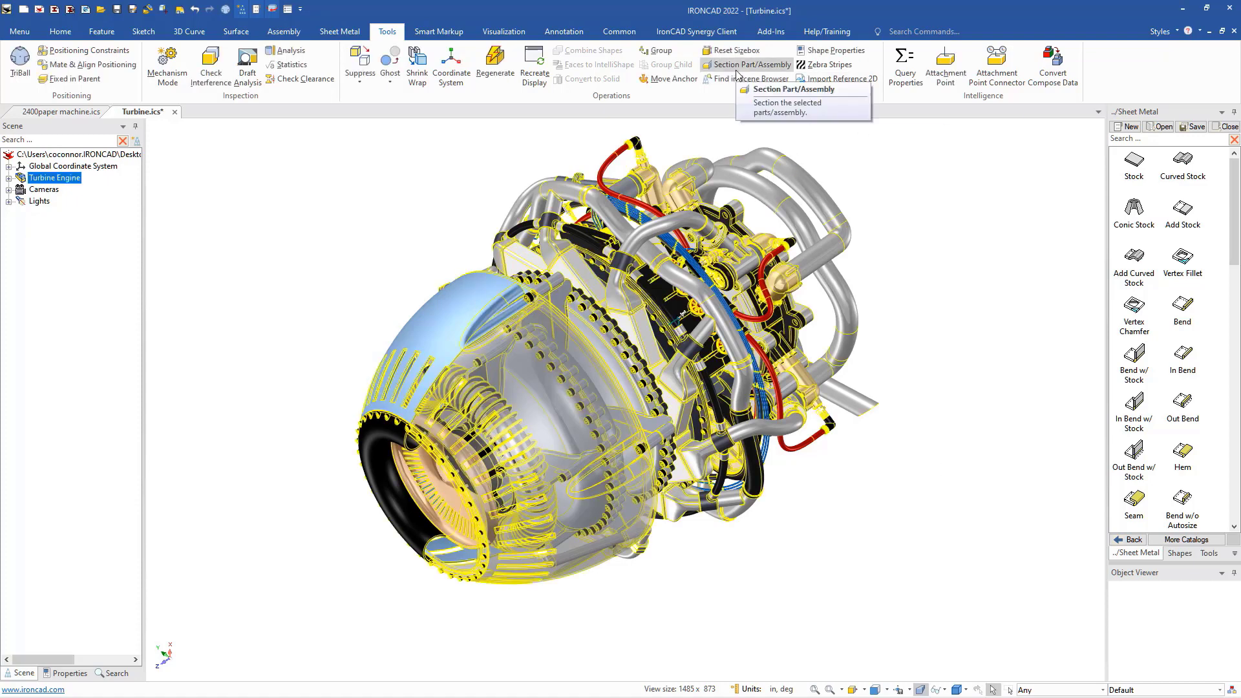
pyautogui.click(736, 70)
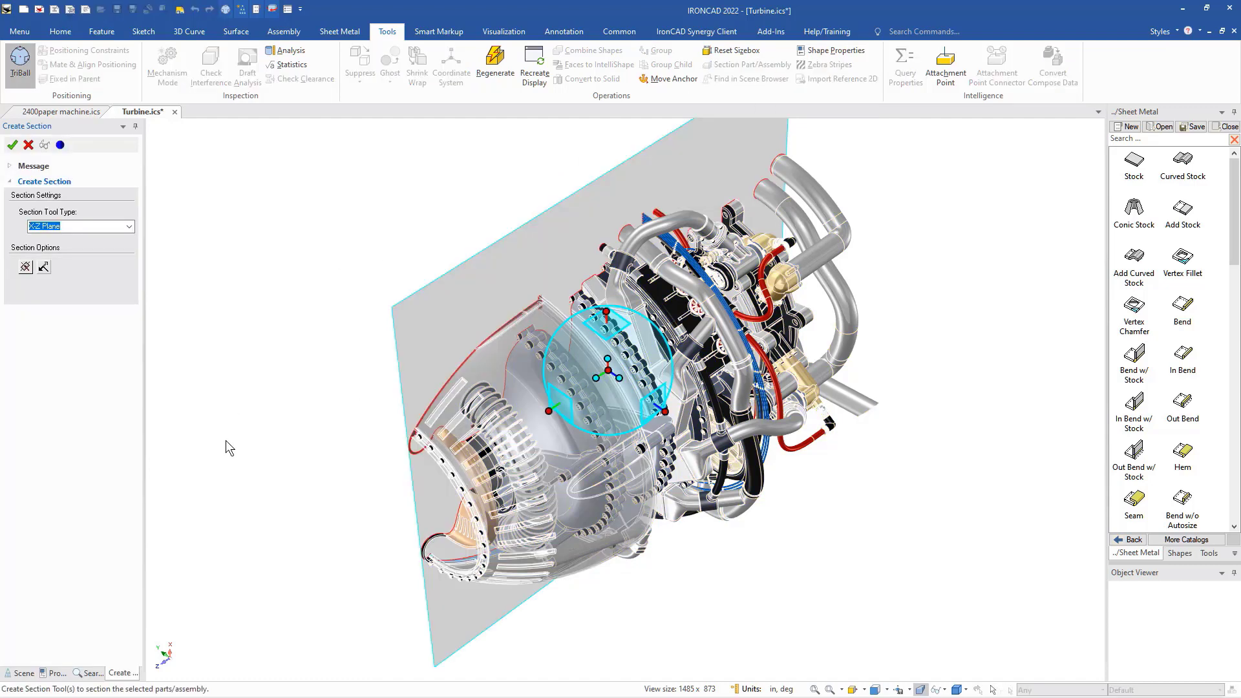
pyautogui.click(43, 268)
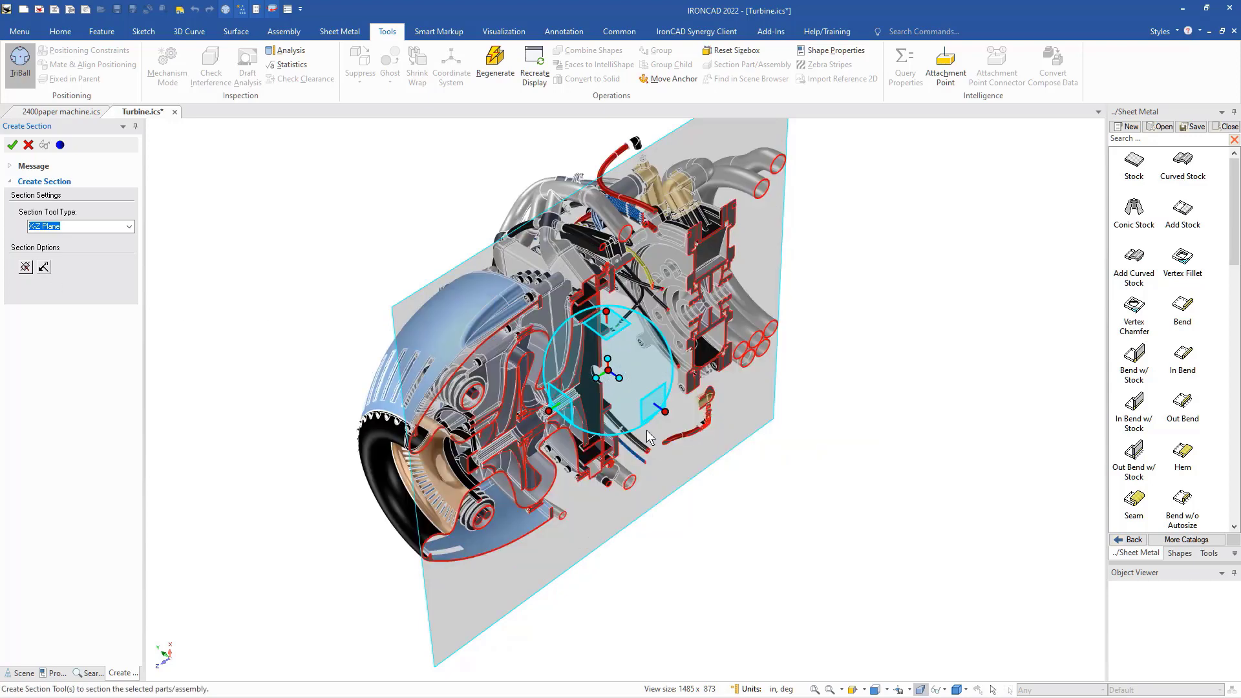
pyautogui.moveTo(665, 412)
pyautogui.mouseDown()
pyautogui.moveTo(638, 385)
pyautogui.moveTo(654, 397)
pyautogui.mouseUp()
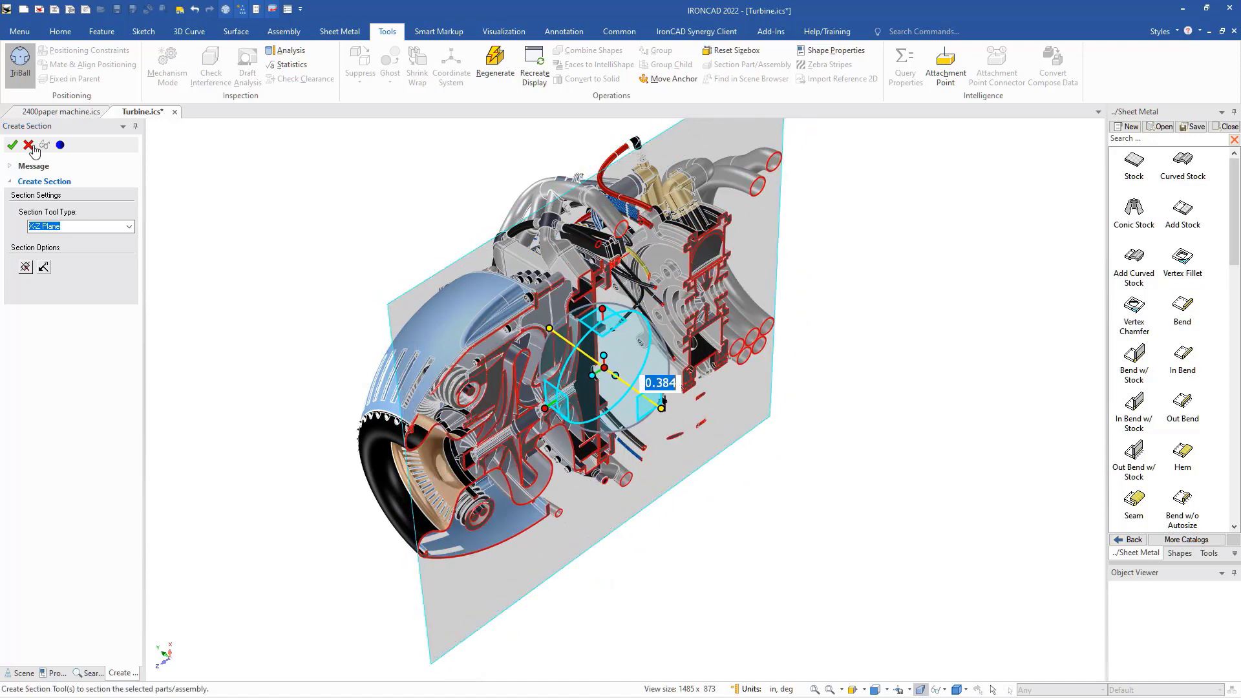
pyautogui.click(12, 144)
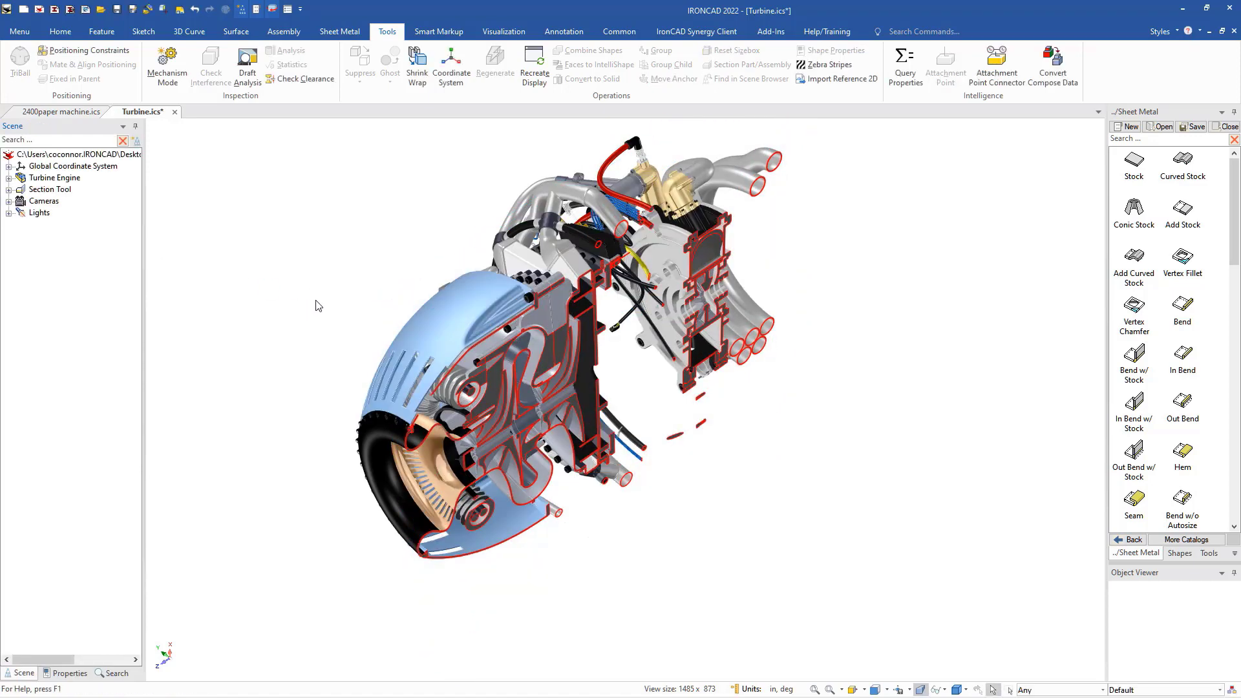
# - Add another X-Z Plane section to the Turbine Engine, rotating the plane about the vertical TriBall axis and shifting it
pyautogui.click(450, 332)
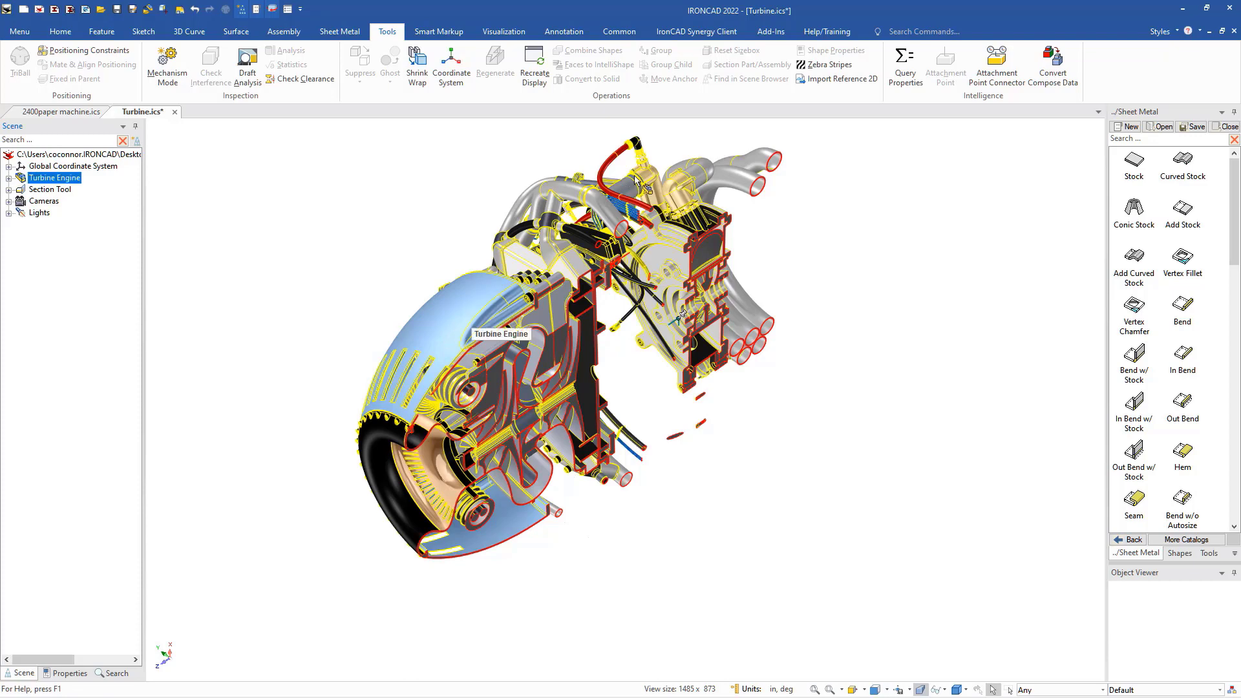
pyautogui.click(752, 65)
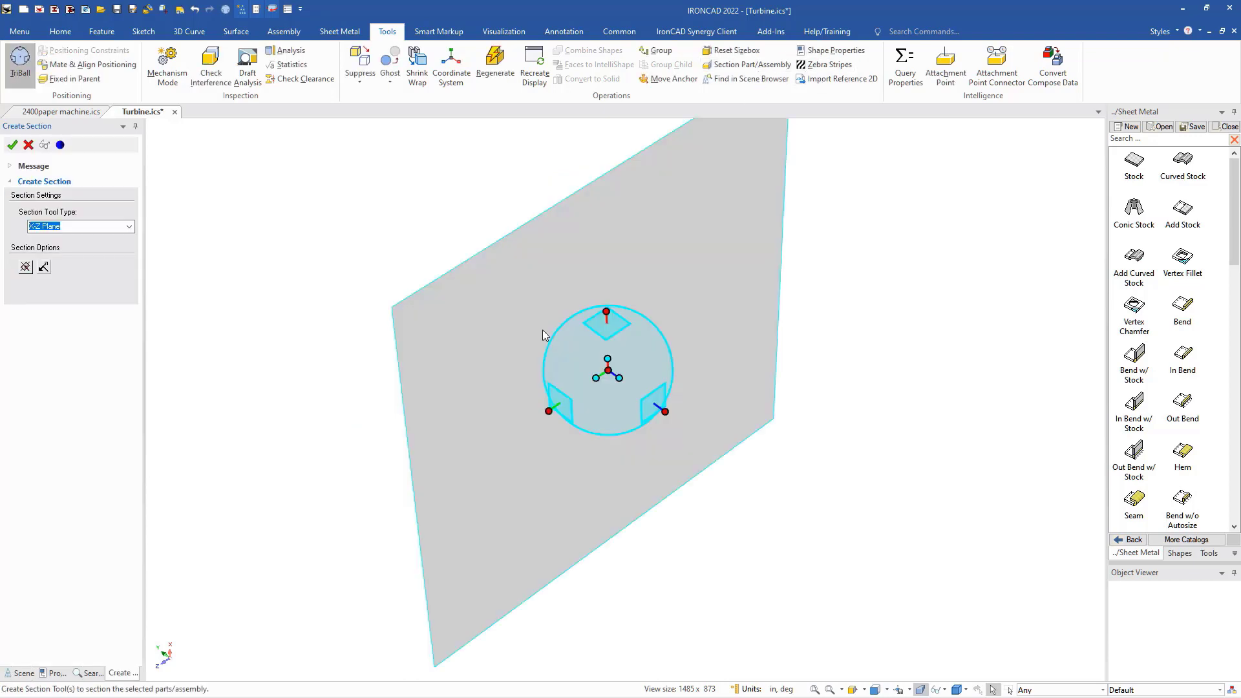
pyautogui.click(608, 312)
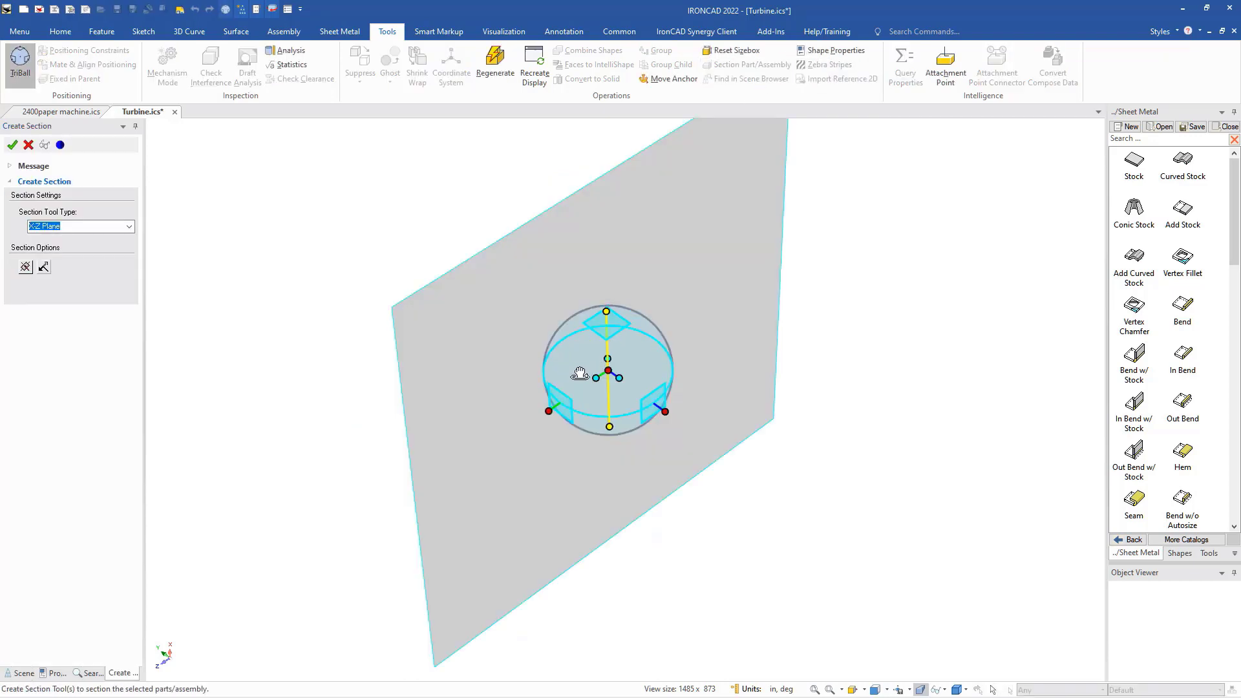
pyautogui.moveTo(580, 373); pyautogui.dragTo(642, 379)
pyautogui.moveTo(561, 408); pyautogui.dragTo(556, 412)
pyautogui.click(12, 144)
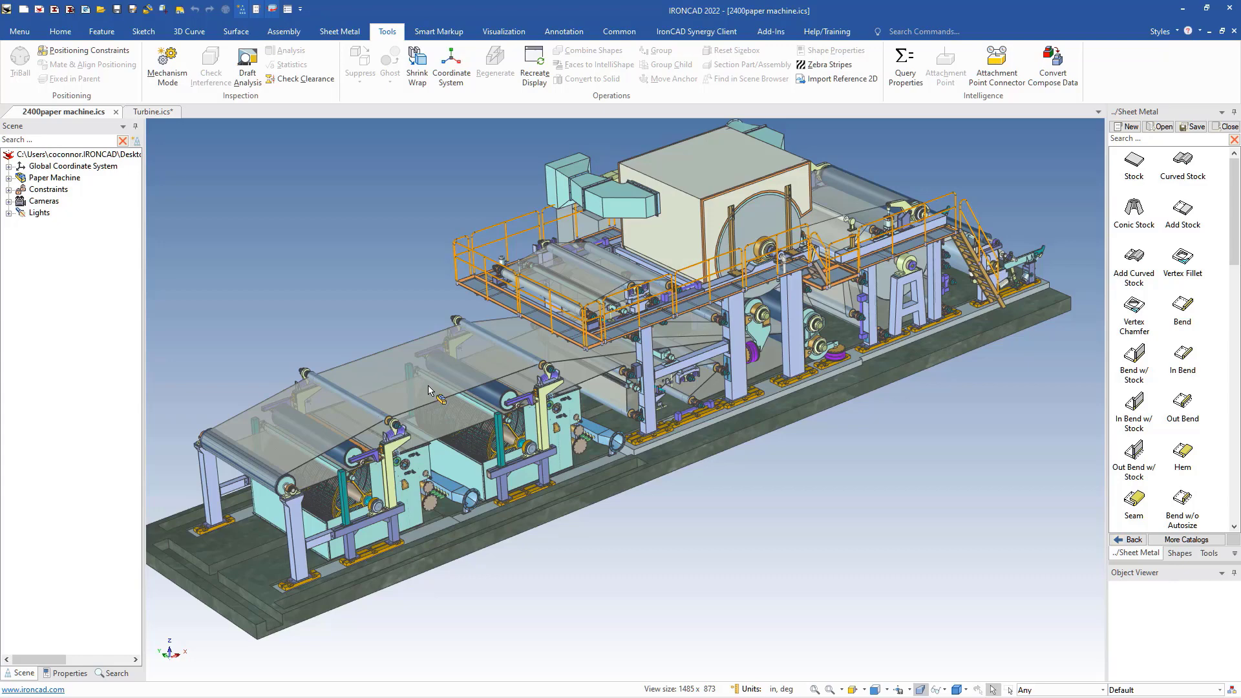
# - Section the Paper Machine assembly with an X-Z Plane, reversing the cut direction and shifting the plane along its normal
pyautogui.click(429, 388)
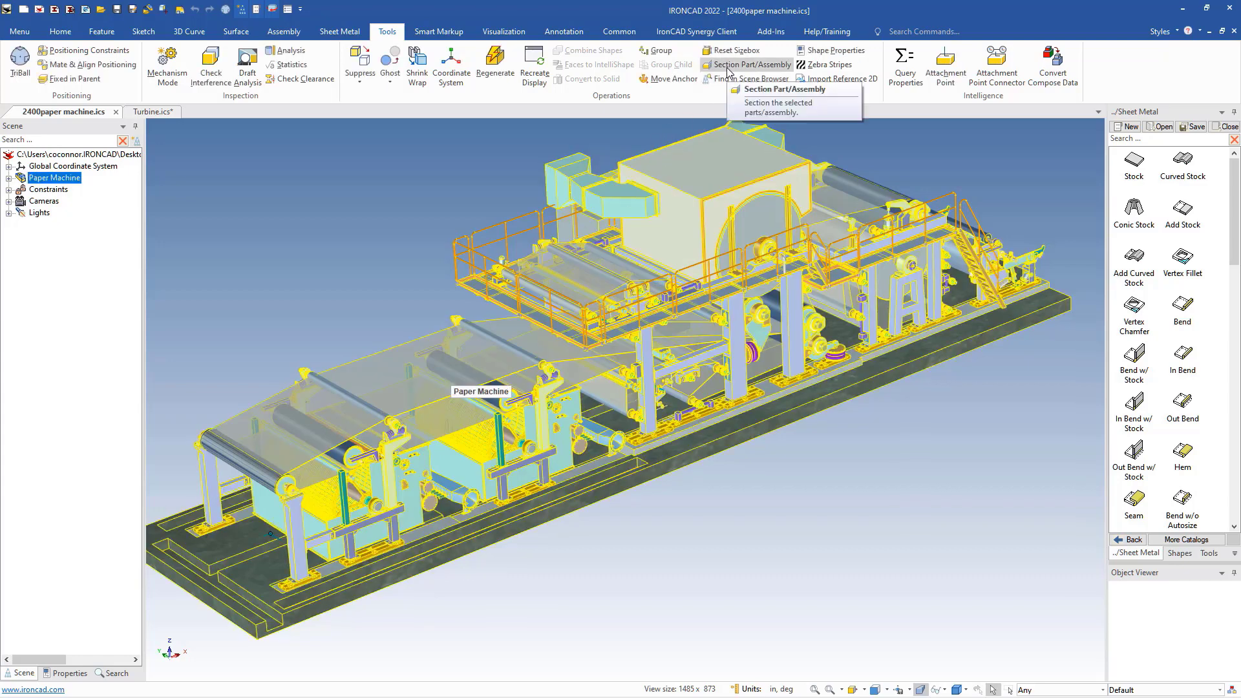
pyautogui.click(729, 65)
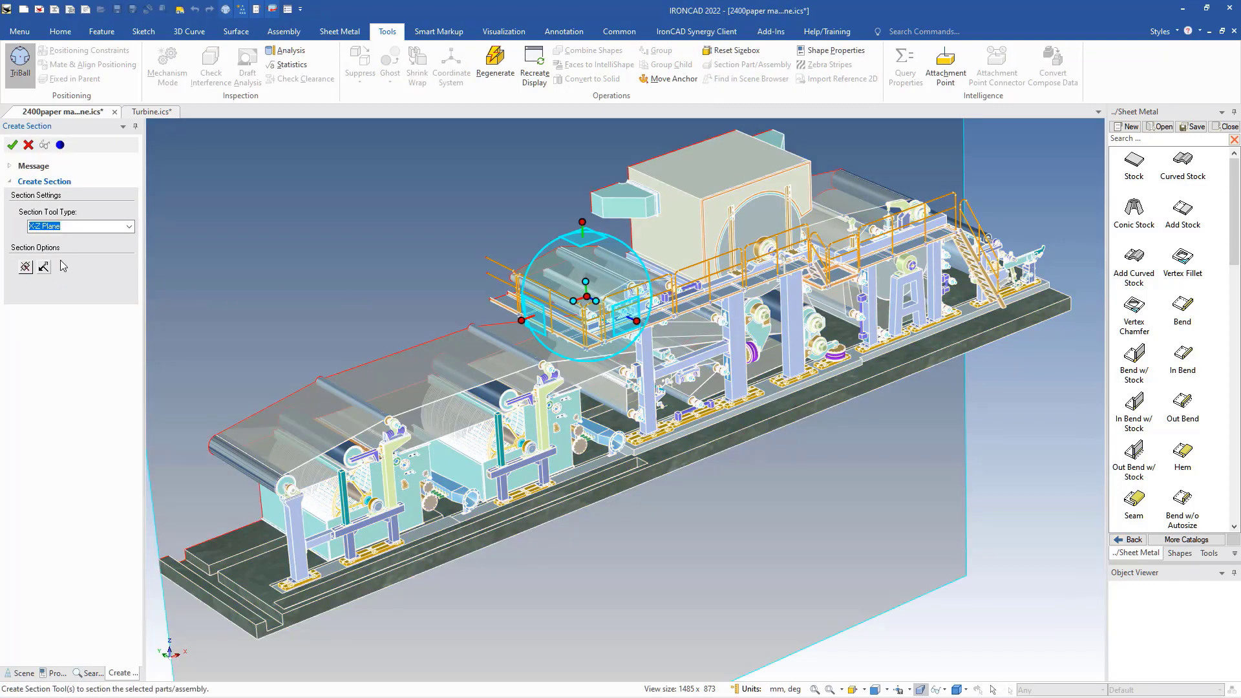
pyautogui.click(43, 267)
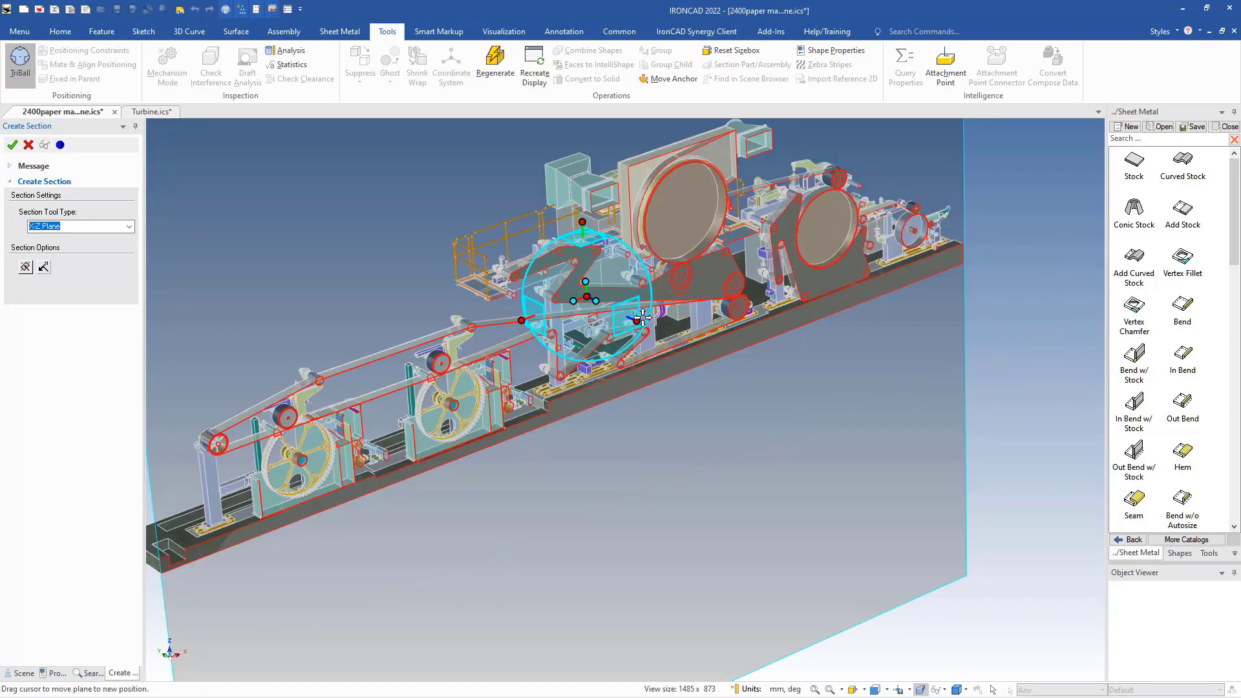
pyautogui.moveTo(642, 318)
pyautogui.mouseDown()
pyautogui.moveTo(666, 337)
pyautogui.moveTo(657, 331)
pyautogui.mouseUp()
pyautogui.click(13, 146)
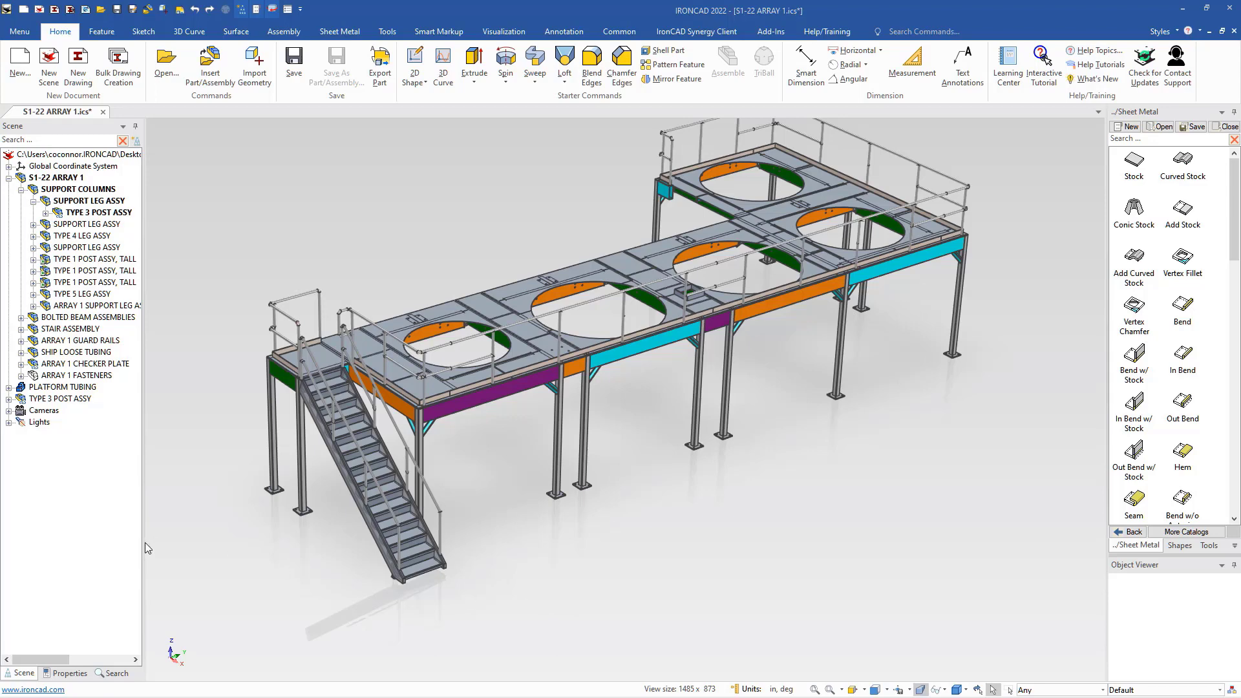
# - Cut the top-level PLATFORM TUBING part and paste it into the first SUPPORT LEG ASSY under SUPPORT COLUMNS
pyautogui.click(25, 401)
pyautogui.moveTo(25, 402); pyautogui.dragTo(57, 402)
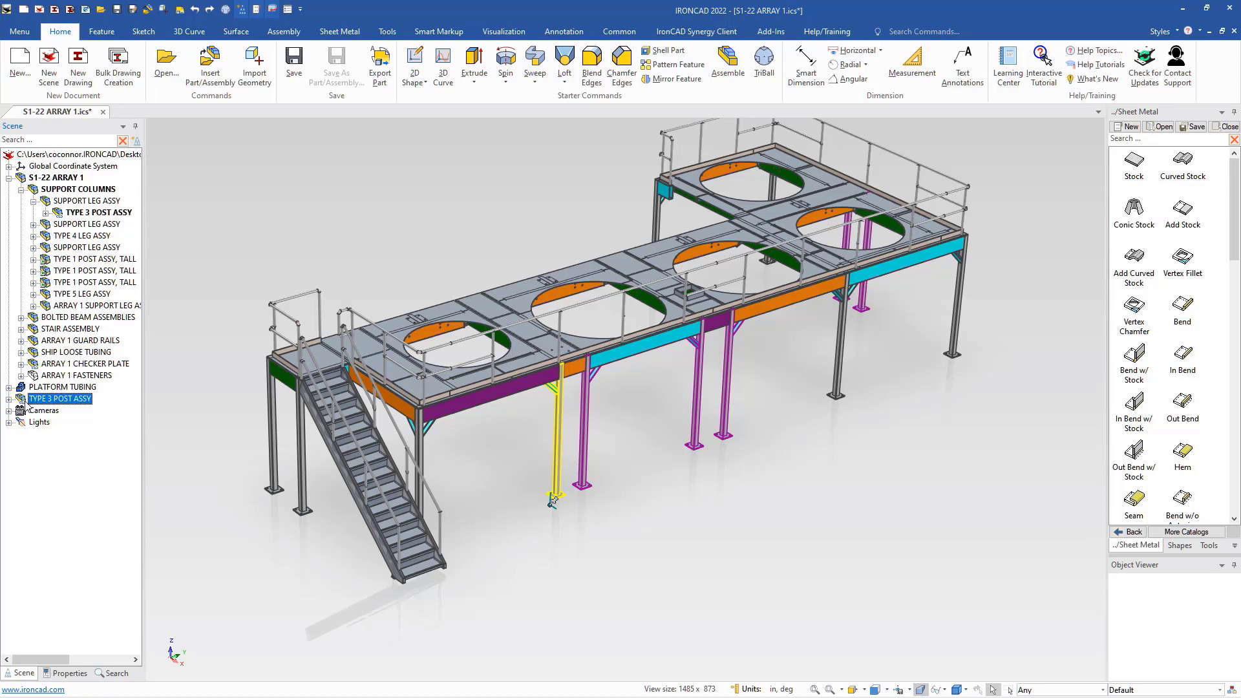
pyautogui.click(21, 388)
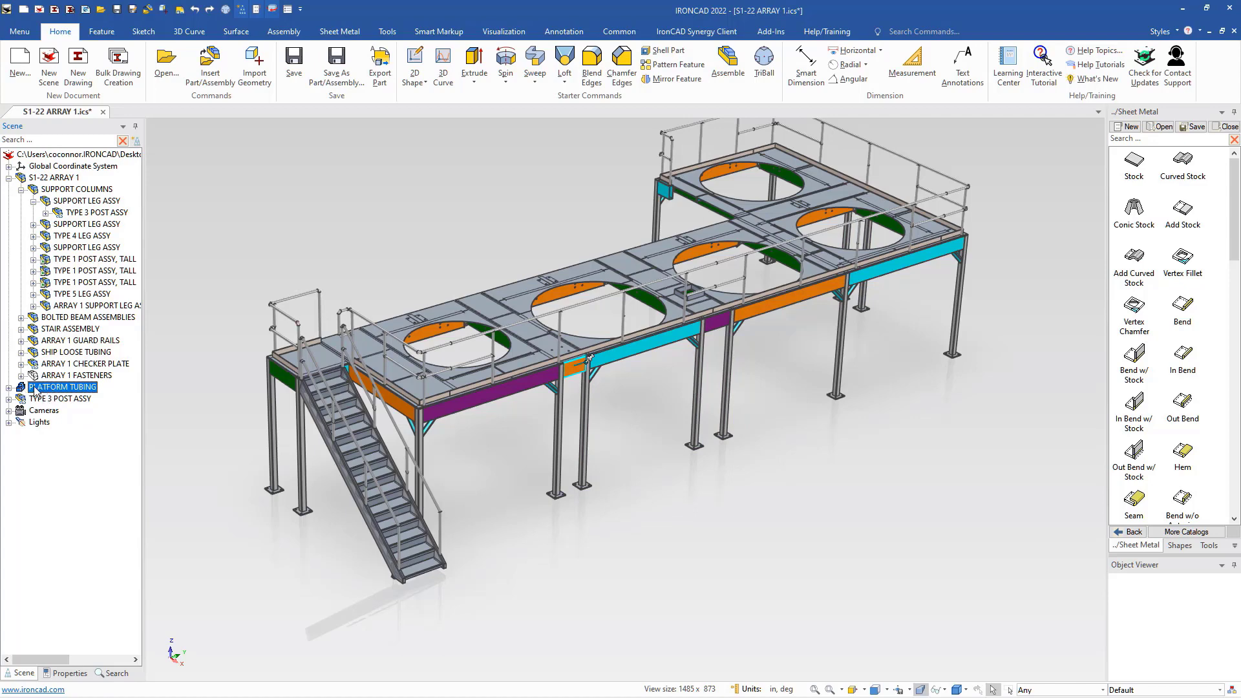
pyautogui.press('Delete')
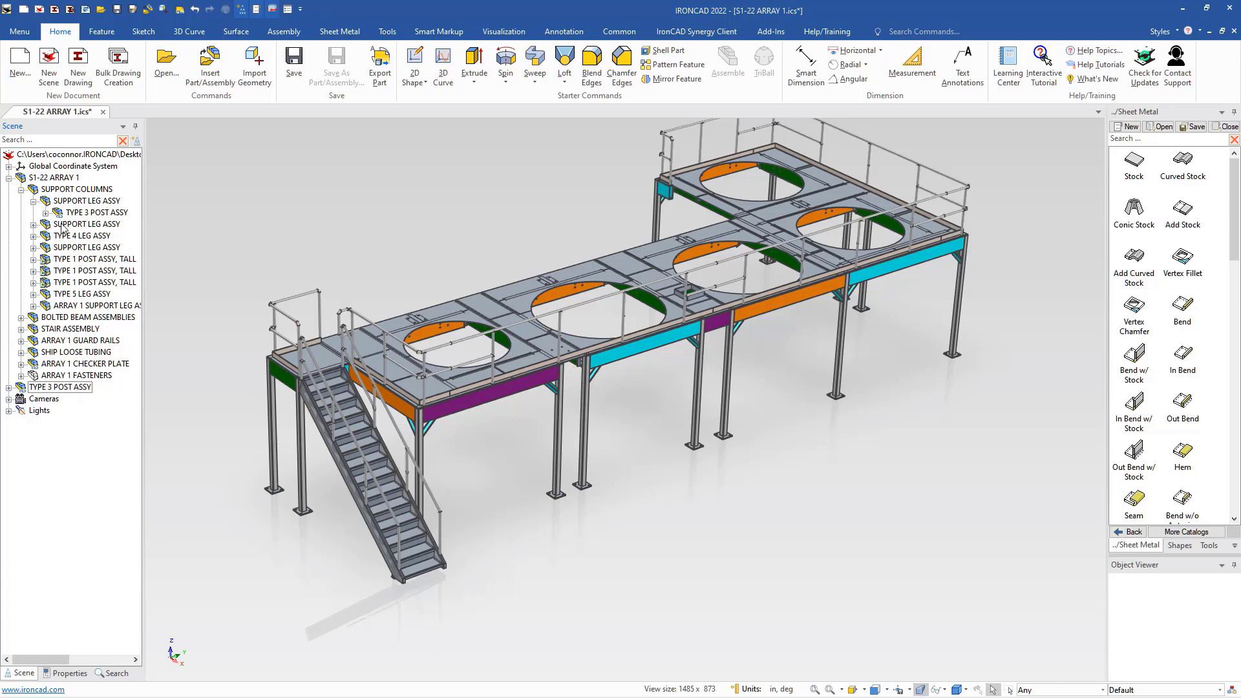
pyautogui.click(48, 202)
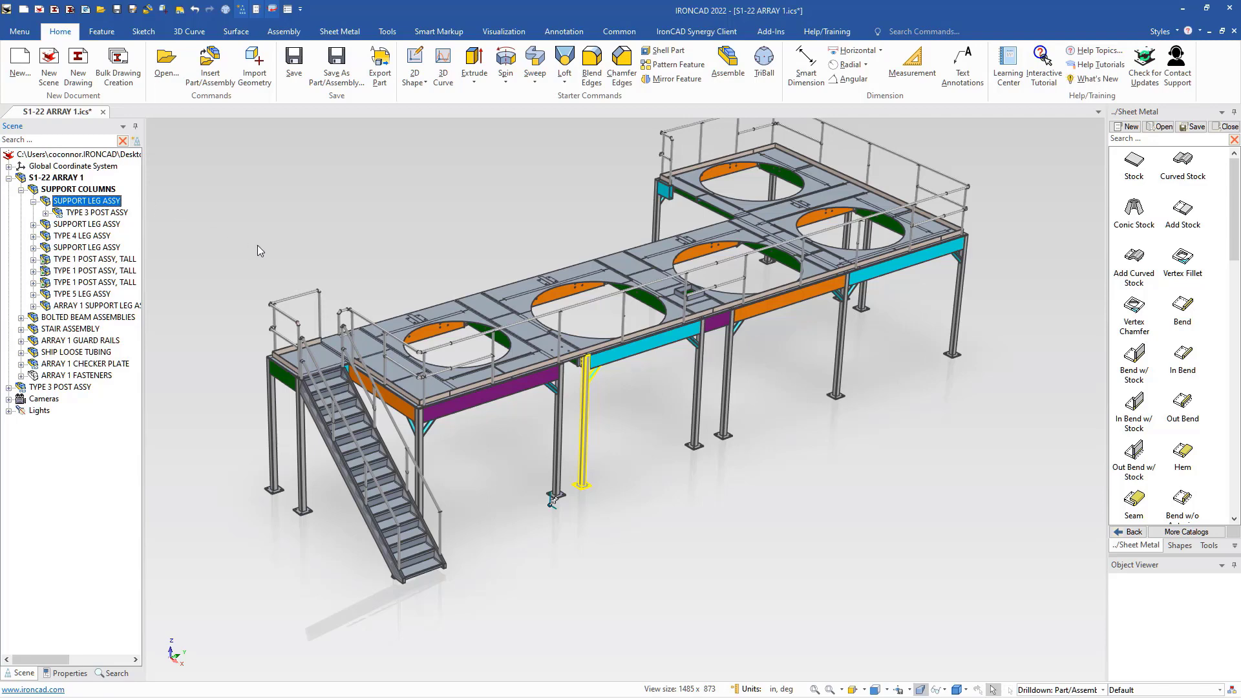
pyautogui.hotkey('ctrl', 'z')
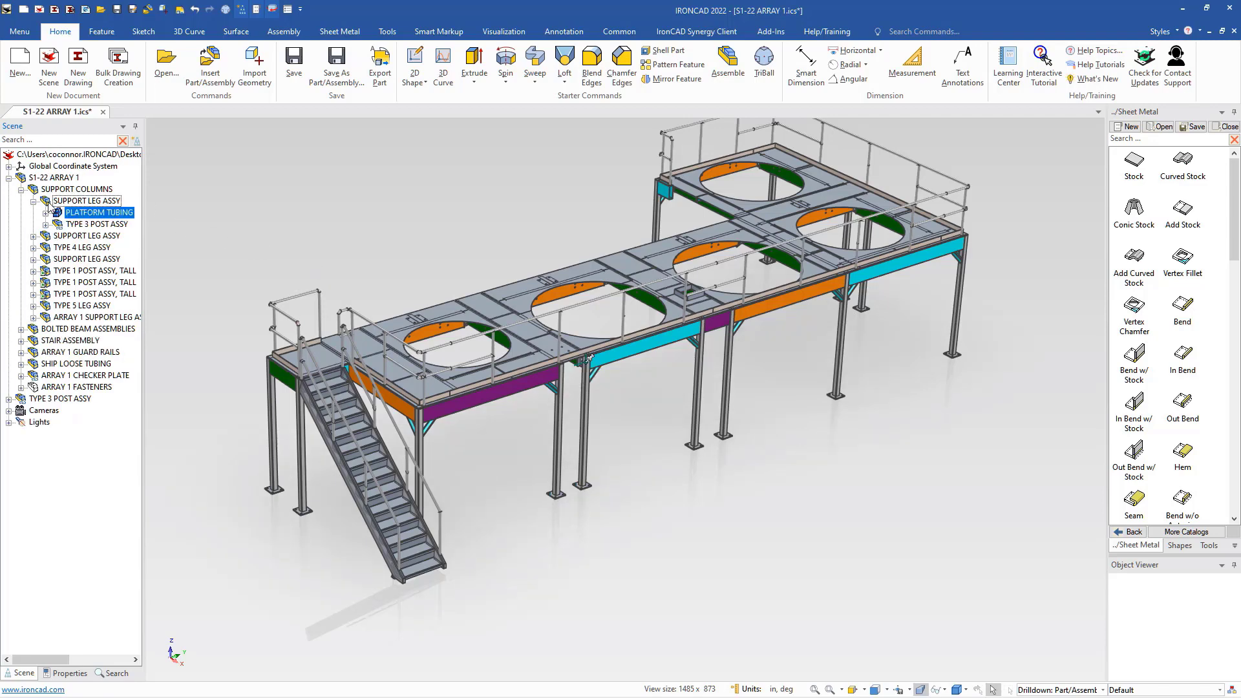
pyautogui.click(348, 258)
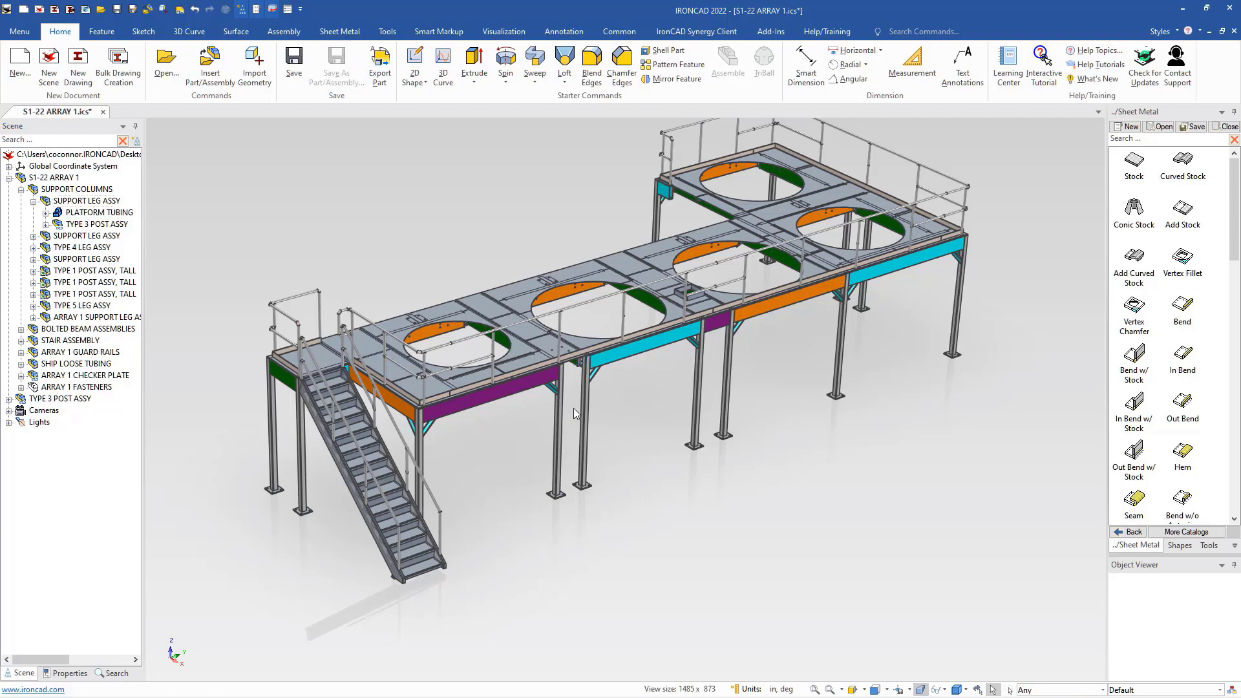
# - Cut PLATFORM TUBING and use Paste In Place to put it into the first SUPPORT LEG ASSY at its original location
pyautogui.moveTo(650, 520)
pyautogui.mouseDown(button='middle')
pyautogui.moveTo(648, 456)
pyautogui.moveTo(646, 531)
pyautogui.moveTo(627, 527)
pyautogui.mouseUp(button='middle')
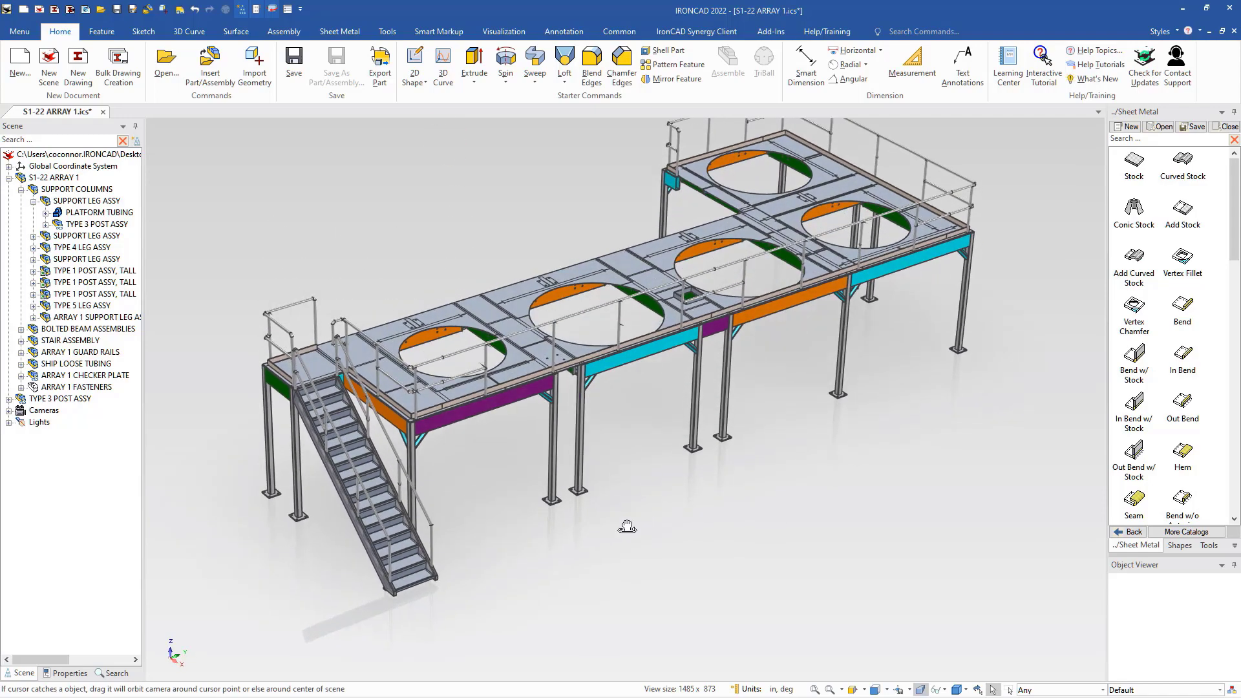
pyautogui.click(37, 190)
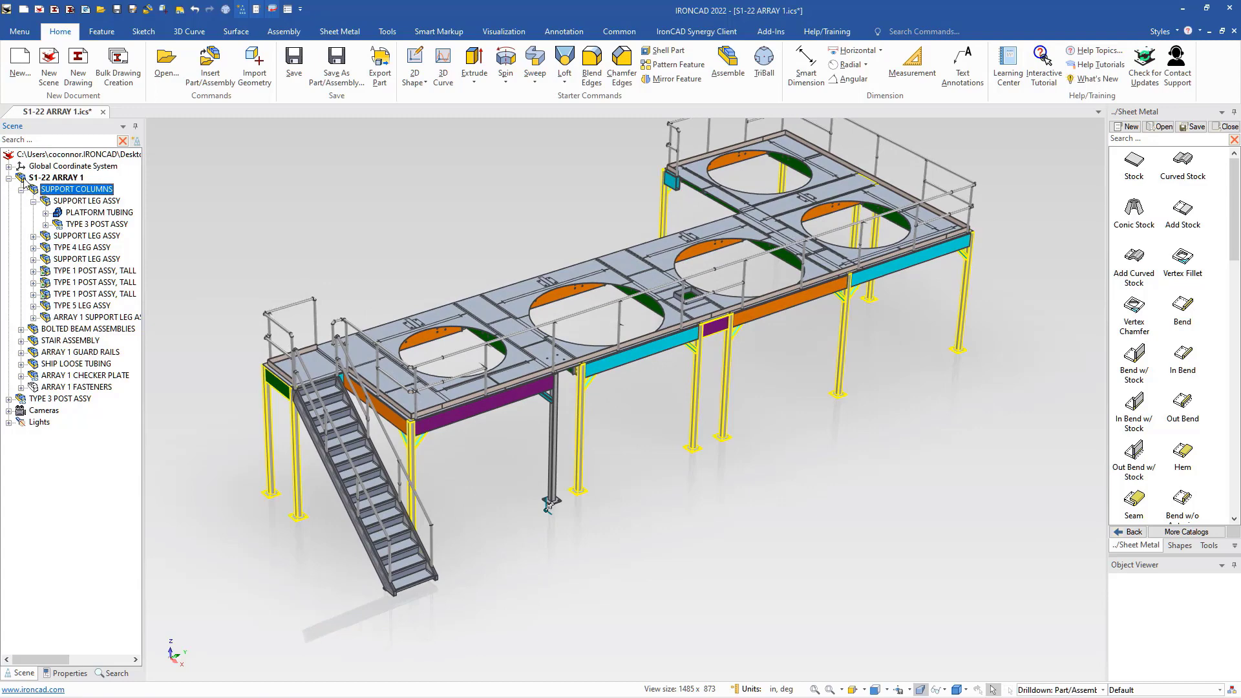
pyautogui.click(24, 180)
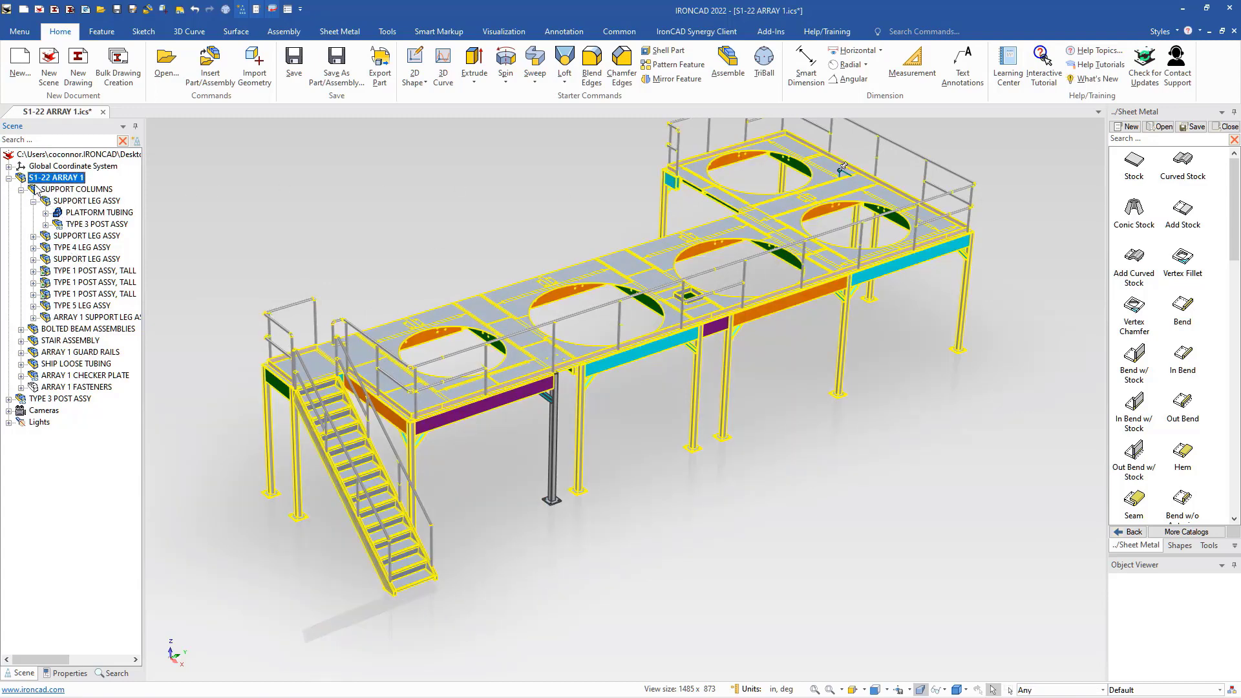
pyautogui.click(97, 212)
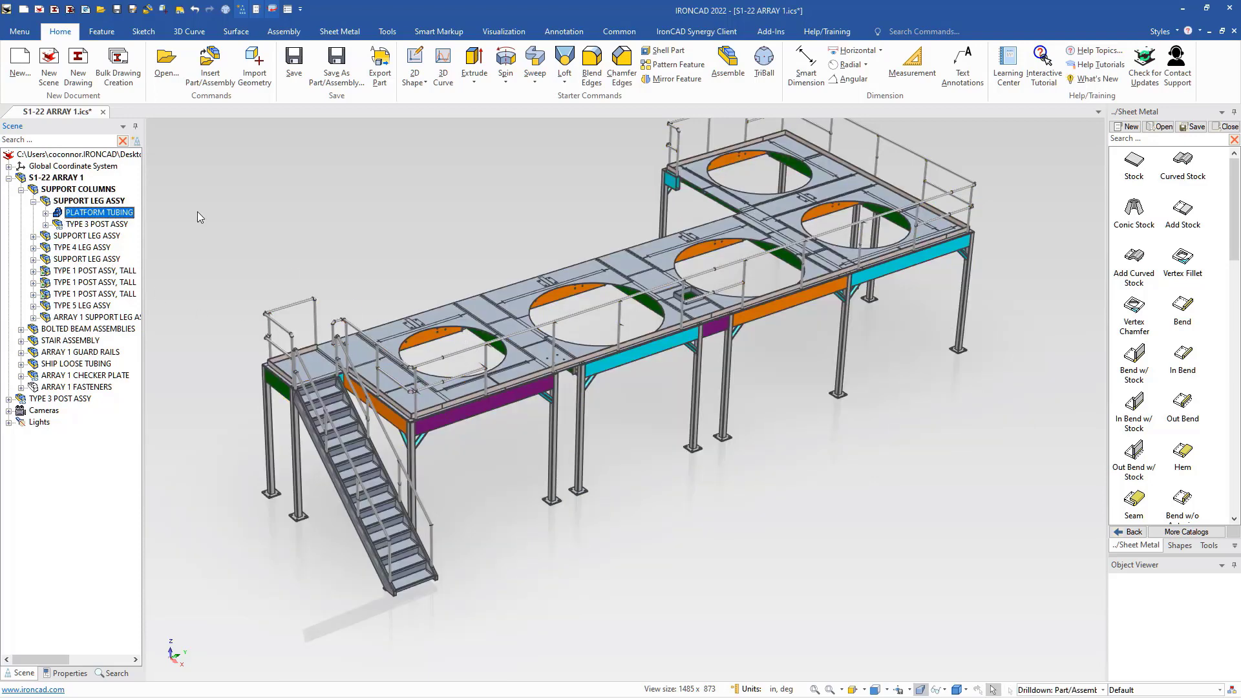
pyautogui.press('Delete')
pyautogui.click(49, 201)
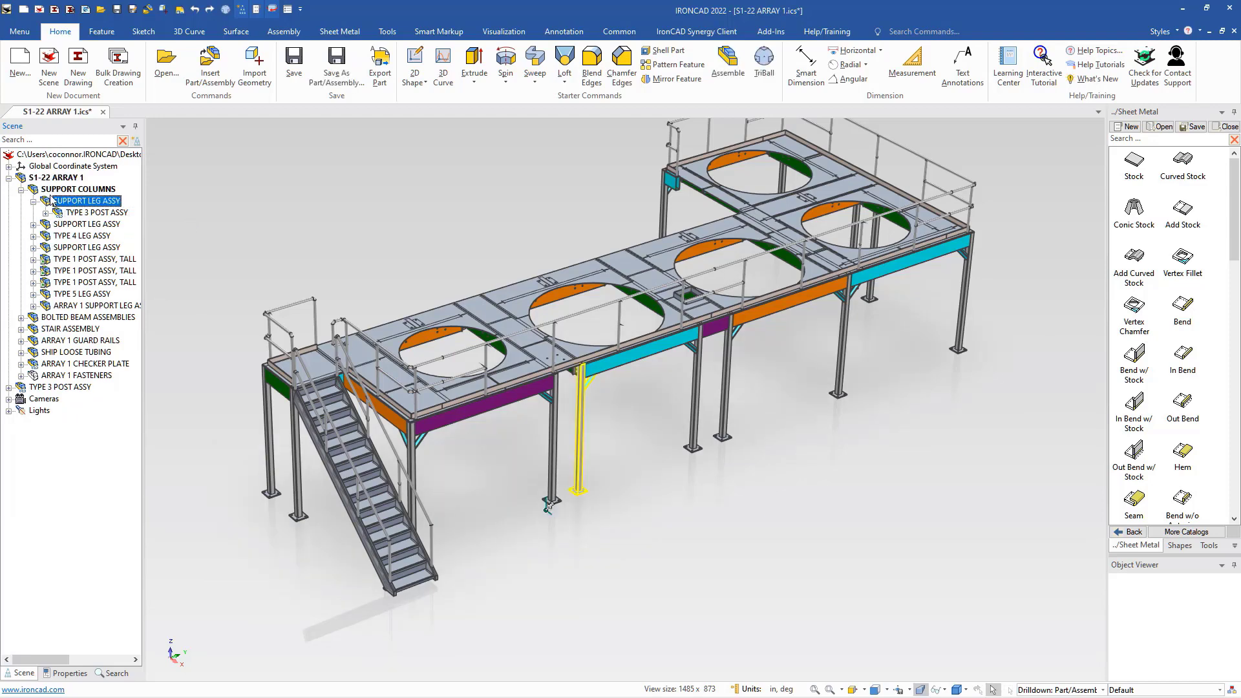
pyautogui.hotkey('ctrl', 'z')
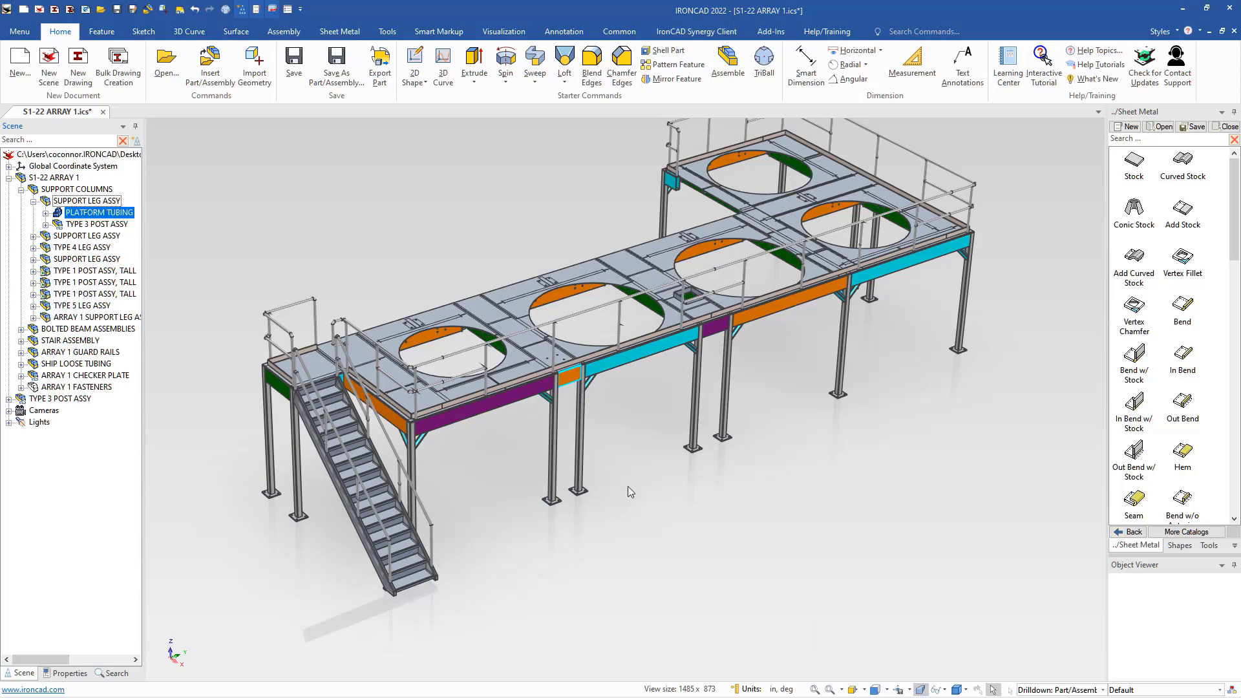
pyautogui.click(628, 487)
pyautogui.rightClick(45, 201)
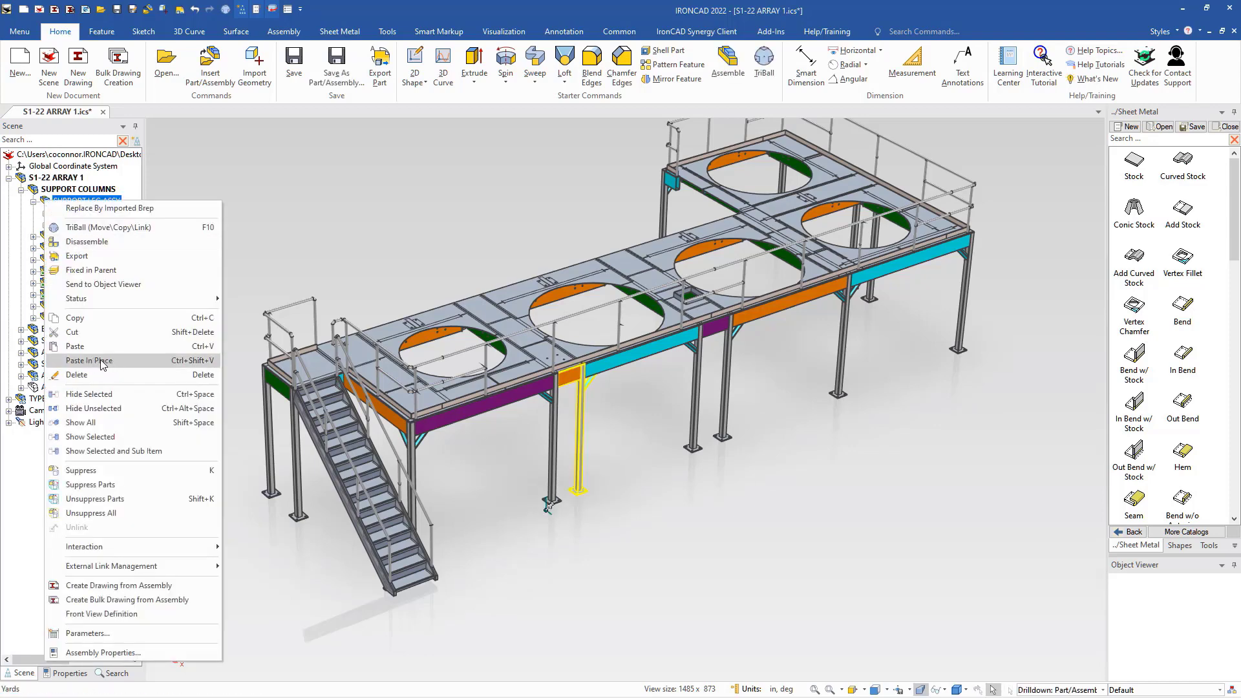
pyautogui.click(349, 210)
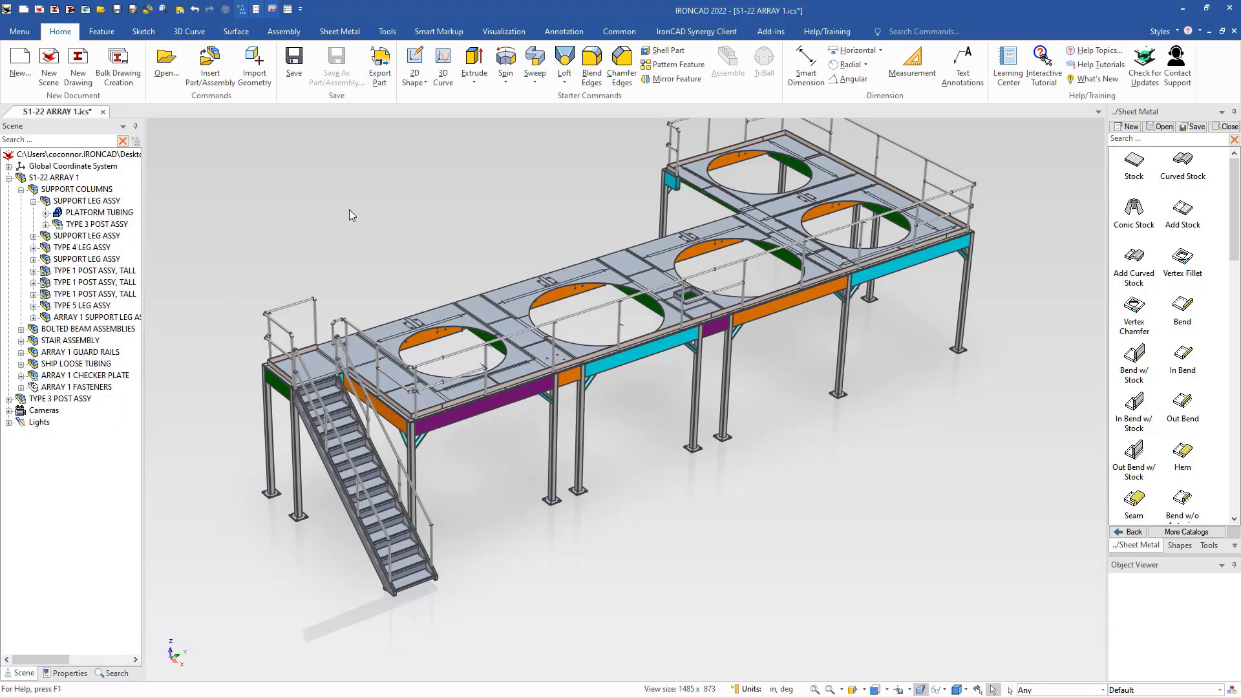
# - Cut the top-level TYPE 3 POST ASSY and use Paste In Place to put it beside PLATFORM TUBING in the first SUPPORT LEG ASSY
pyautogui.click(24, 401)
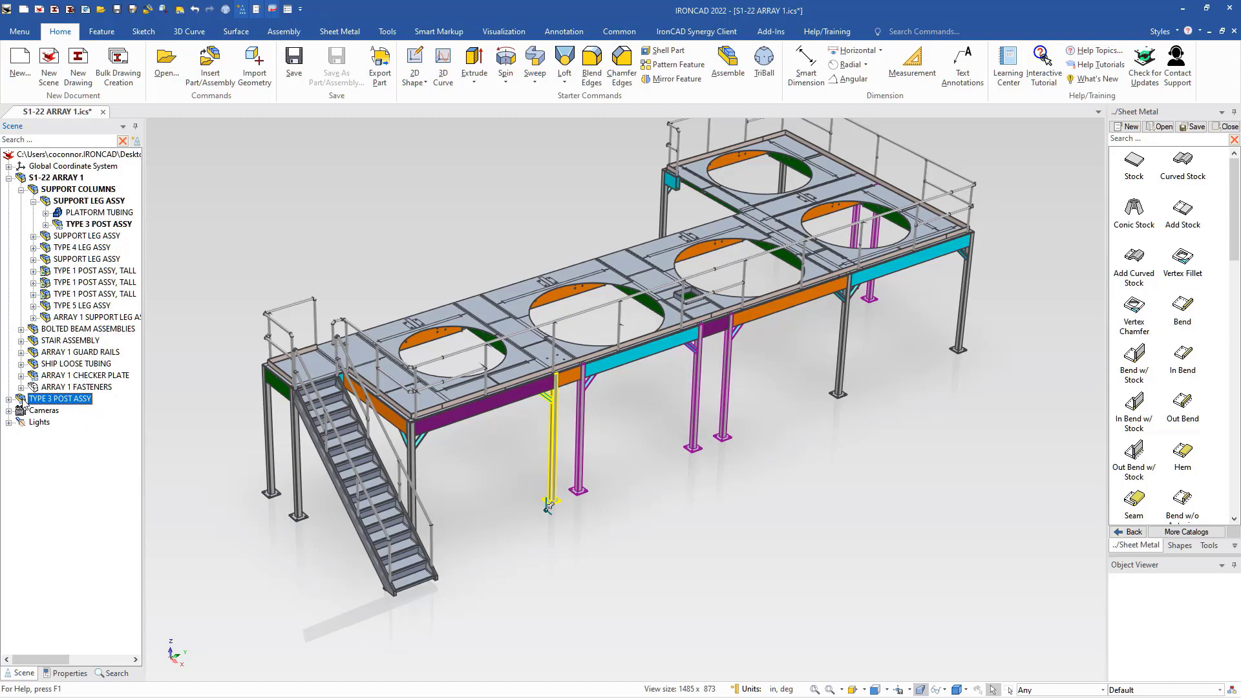
pyautogui.press('Delete')
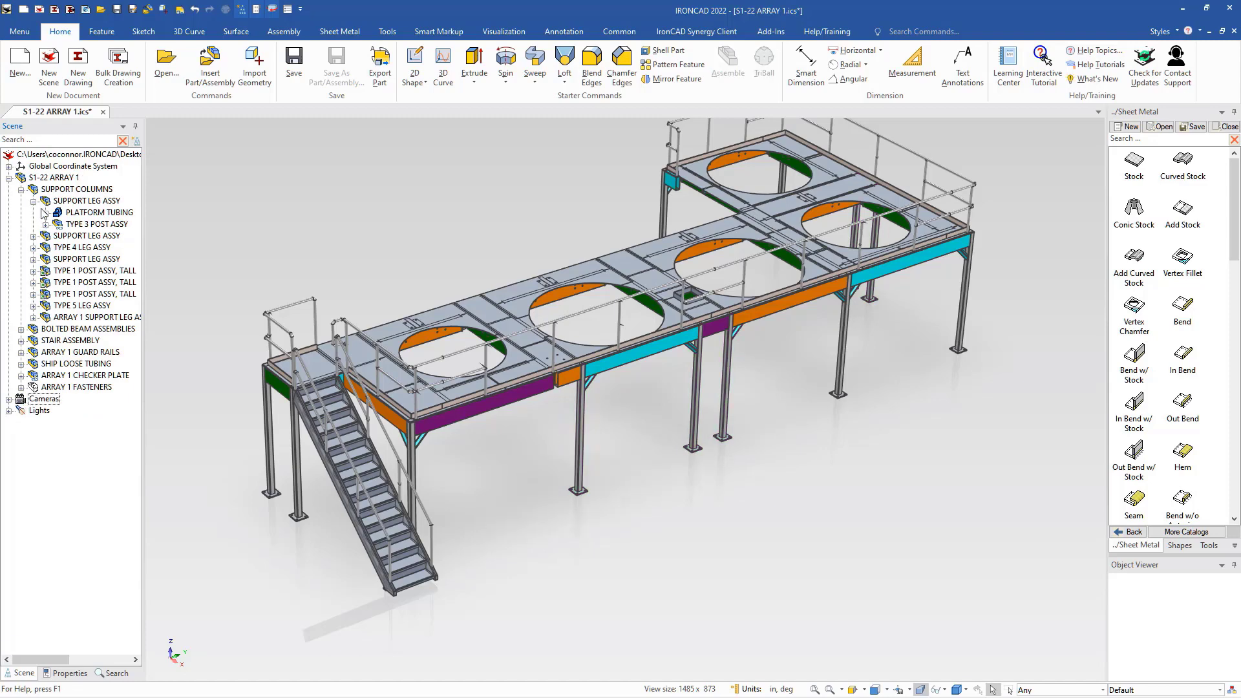
pyautogui.click(46, 203)
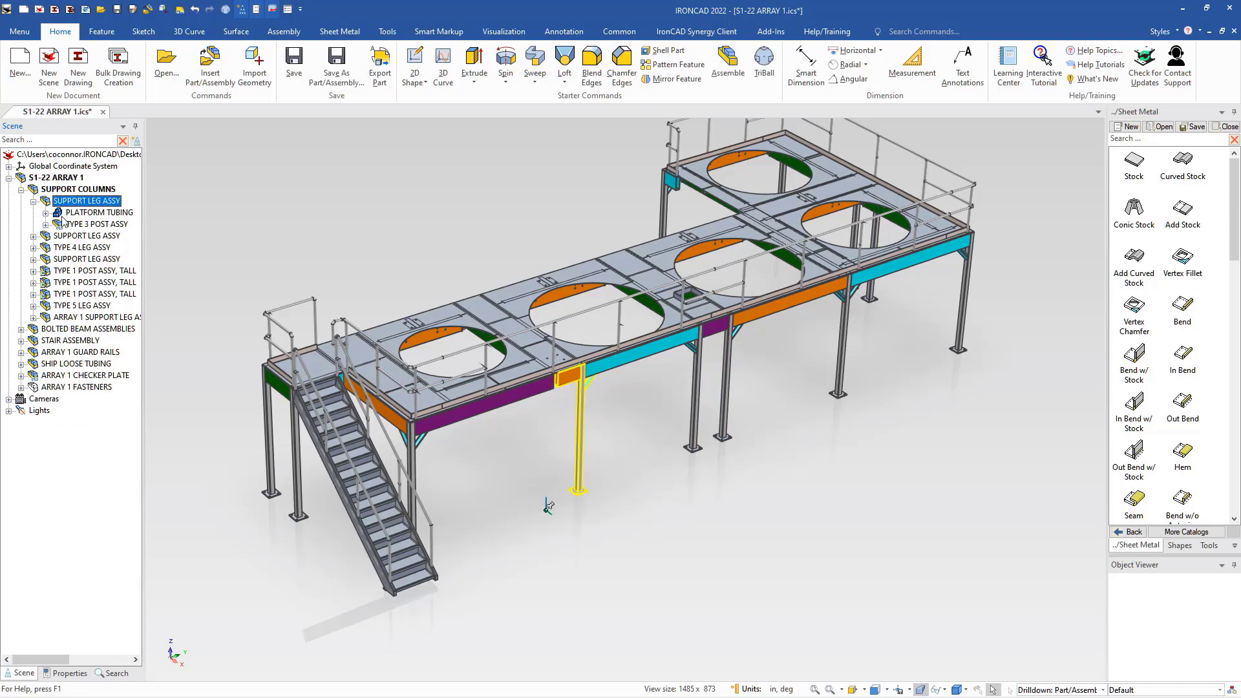
pyautogui.click(79, 215)
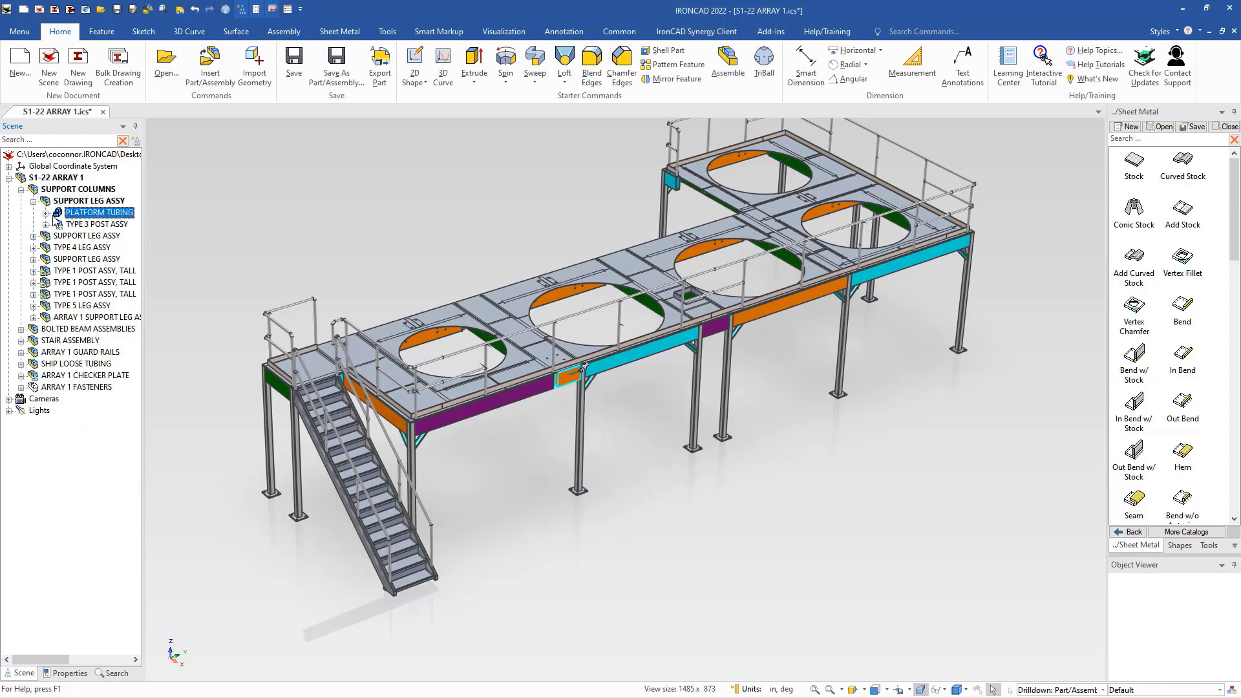
pyautogui.hotkey('ctrl', 'z')
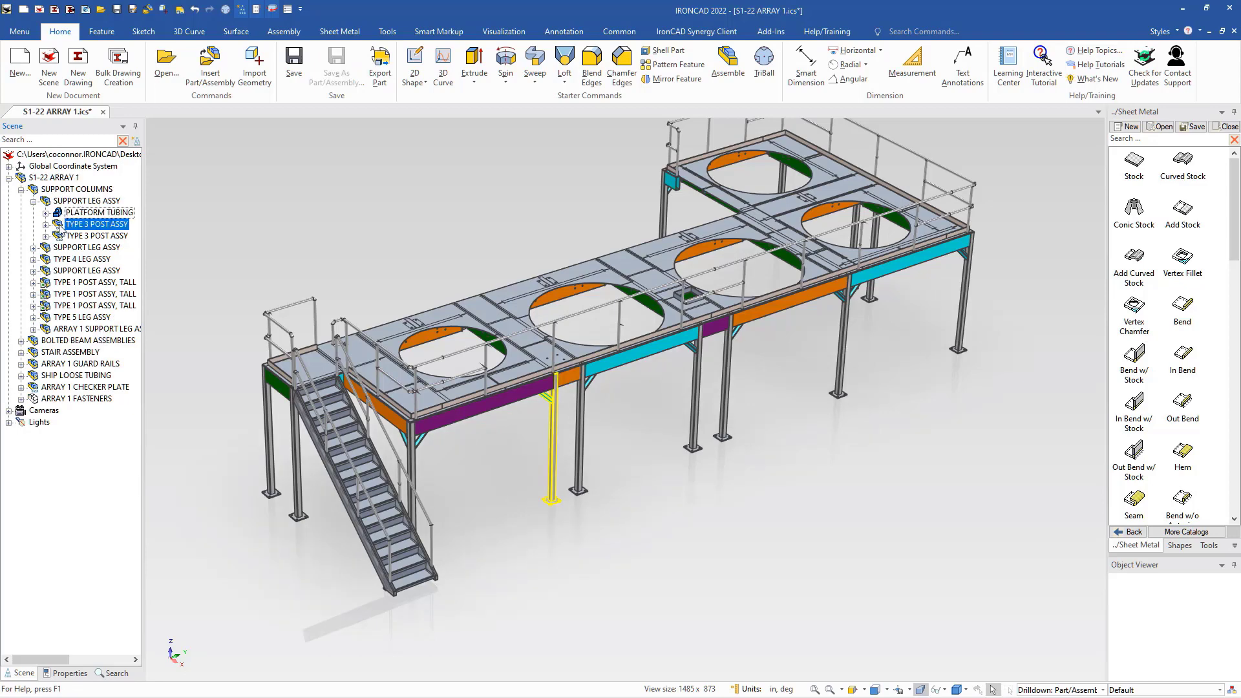
# - Paste another copy of TYPE 3 POST ASSY at the top level of the scene, outside S1-22 ARRAY 1
pyautogui.click(192, 234)
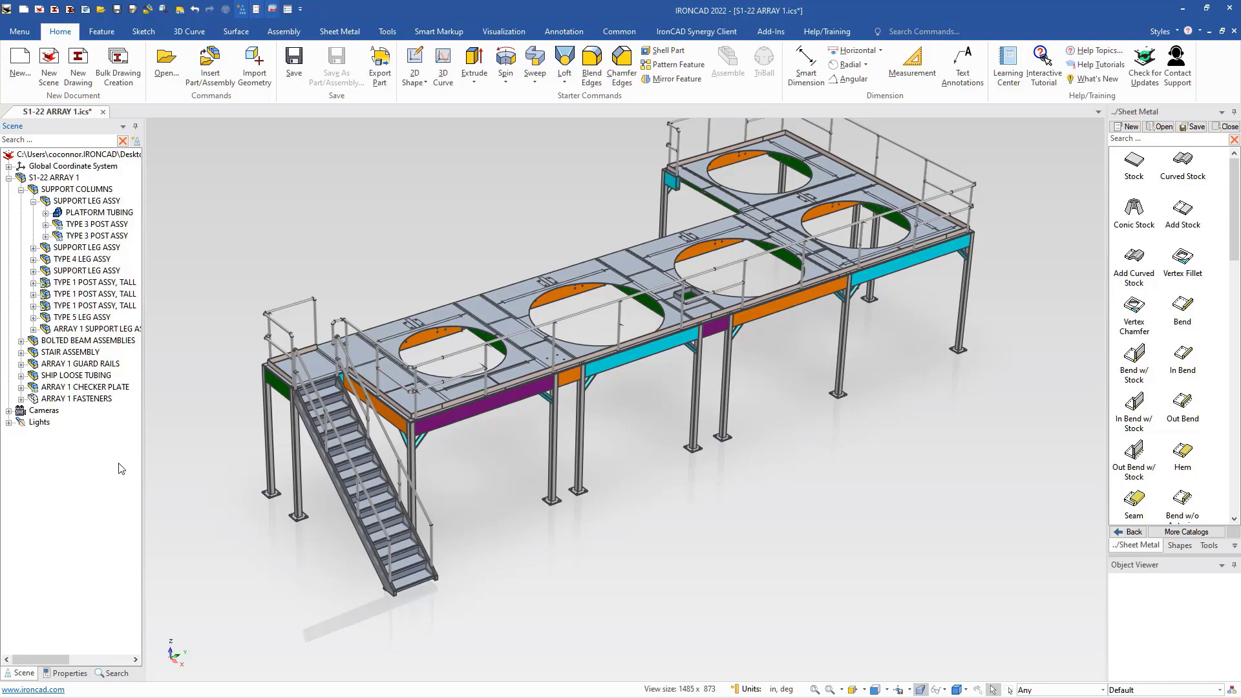
pyautogui.hotkey('ctrl', 'v')
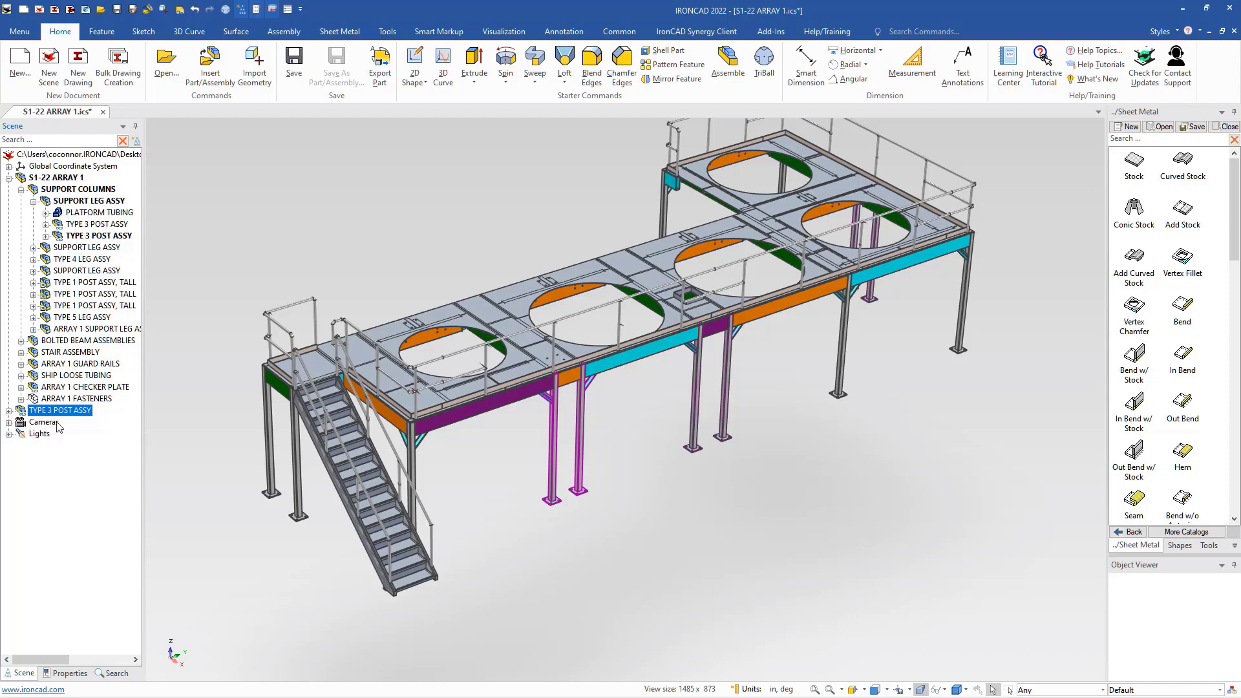
pyautogui.click(68, 543)
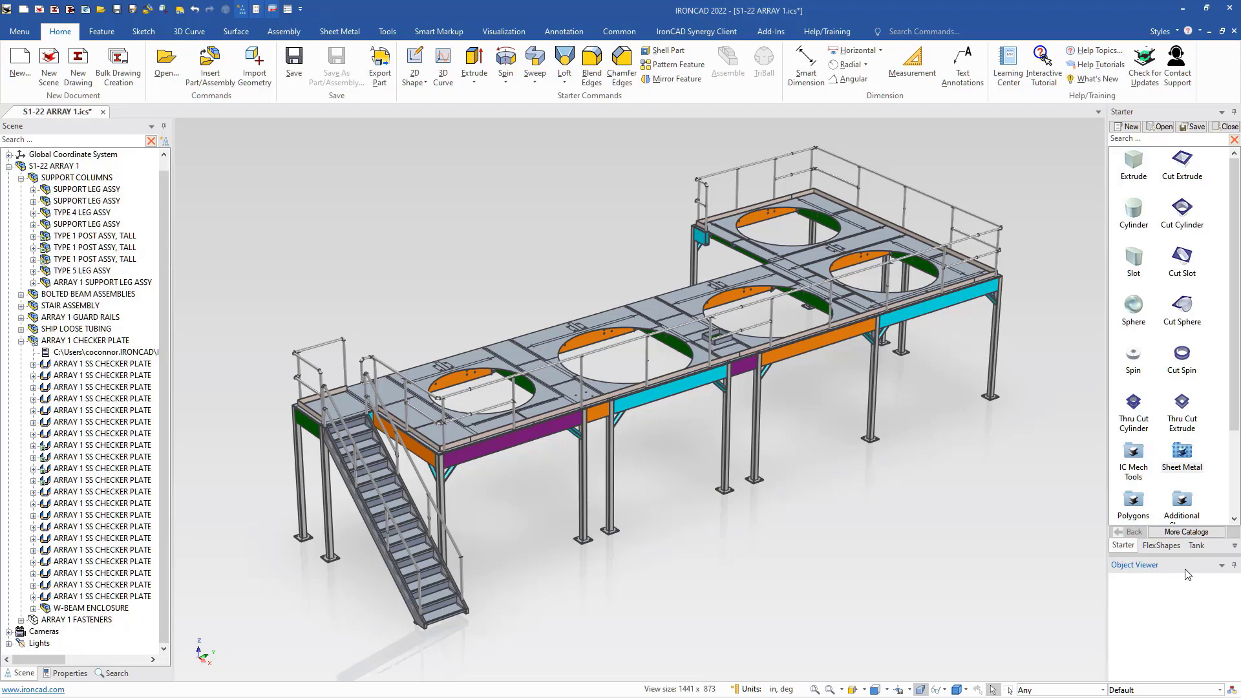
# - Make the Object Viewer shorter and use it to preview the Extrude, Cylinder and Slot shapes of the Starter catalog
pyautogui.moveTo(1199, 570); pyautogui.dragTo(1175, 420)
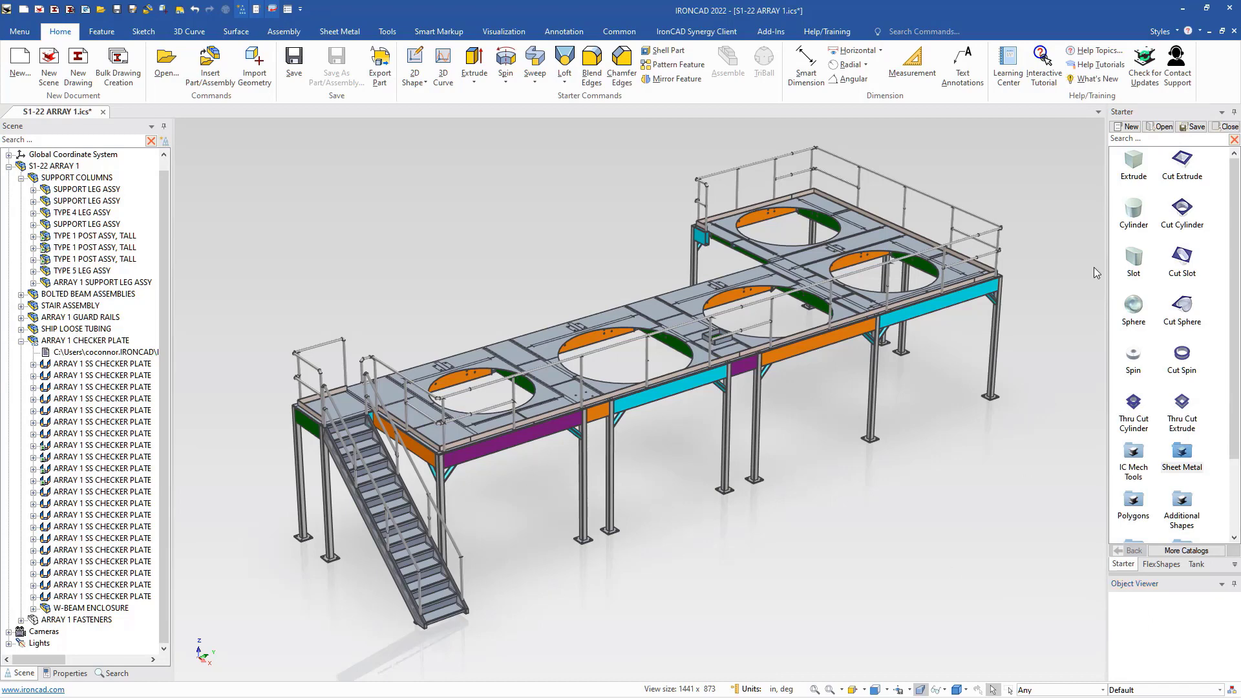
pyautogui.click(1132, 164)
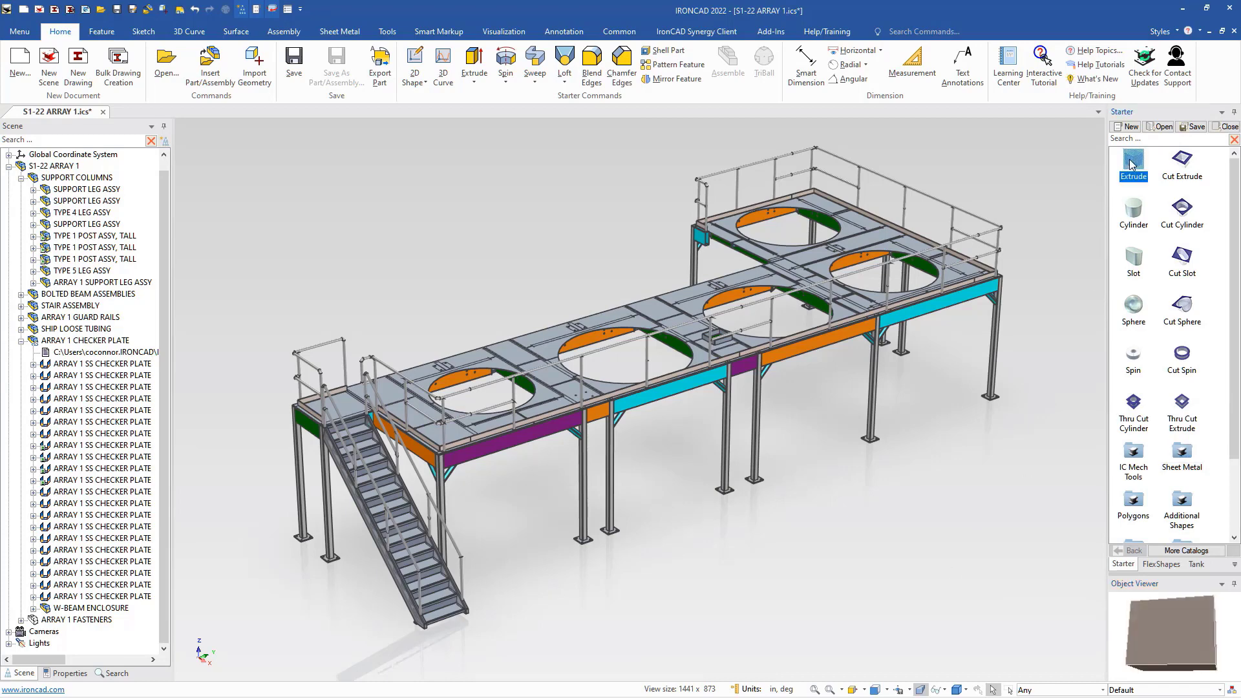
pyautogui.click(1133, 215)
pyautogui.click(1136, 265)
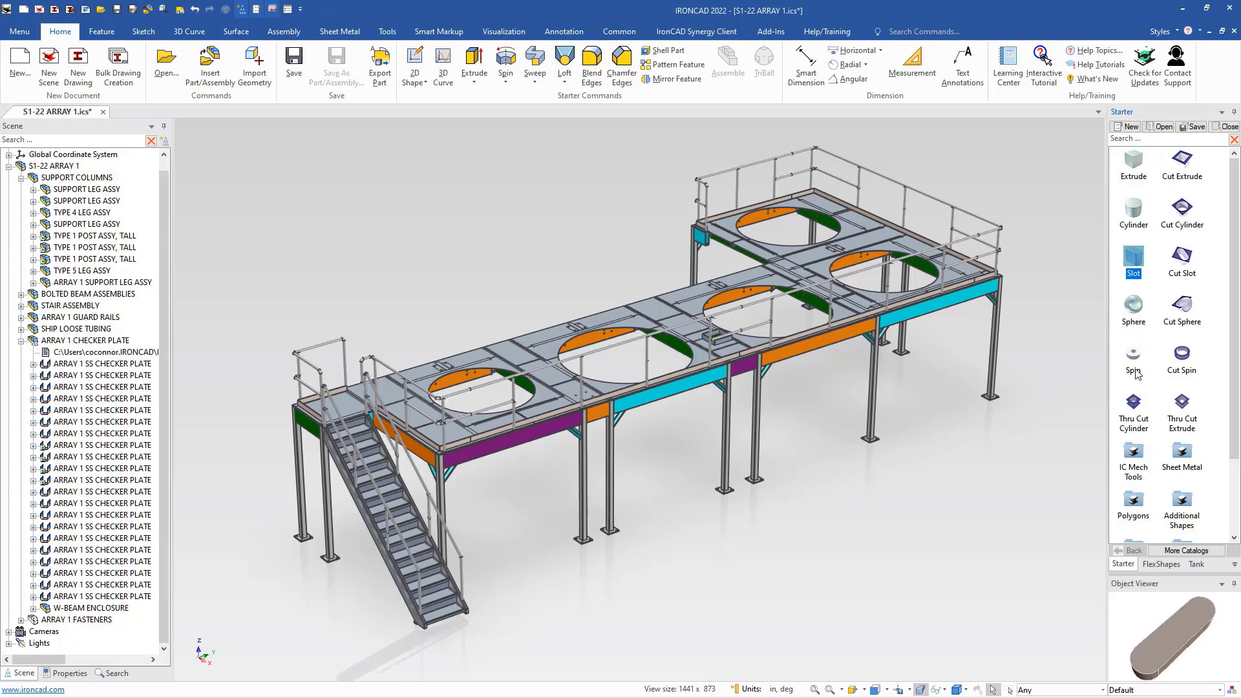
# - Preview the Spin, CylinderPlate, HalfSlotHole and Plate shapes of the FlexShapes catalog in the Object Viewer
pyautogui.click(1151, 570)
pyautogui.click(1141, 330)
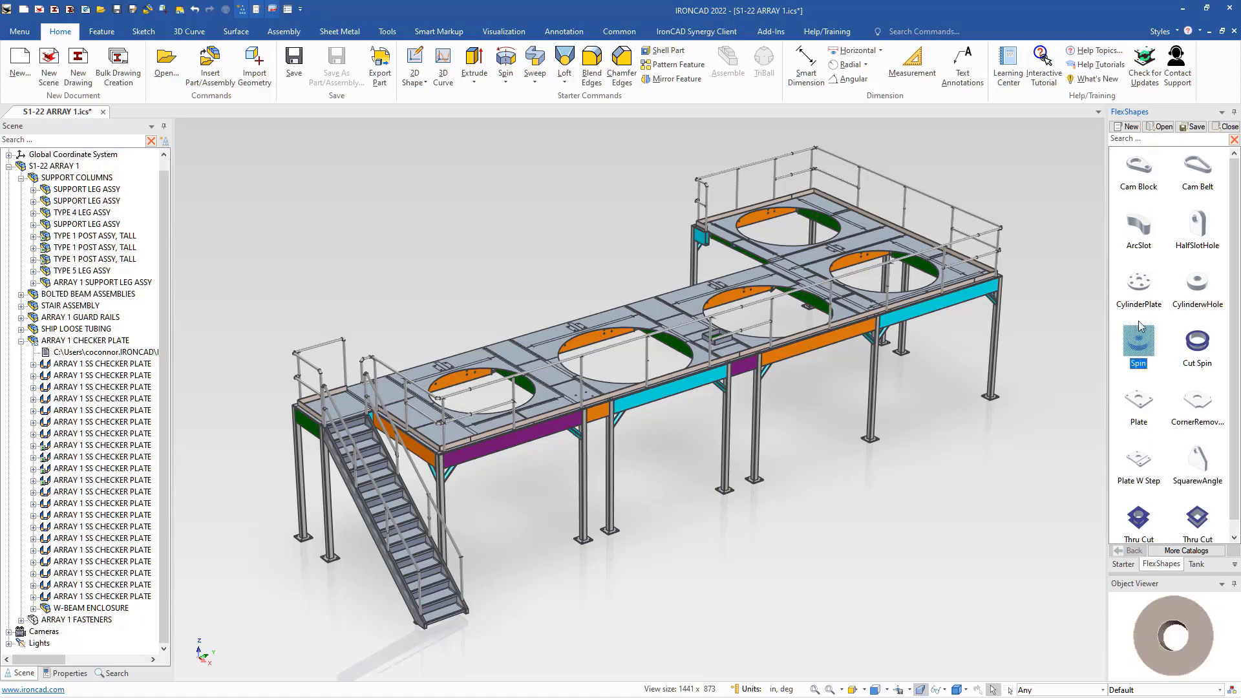
pyautogui.click(1139, 299)
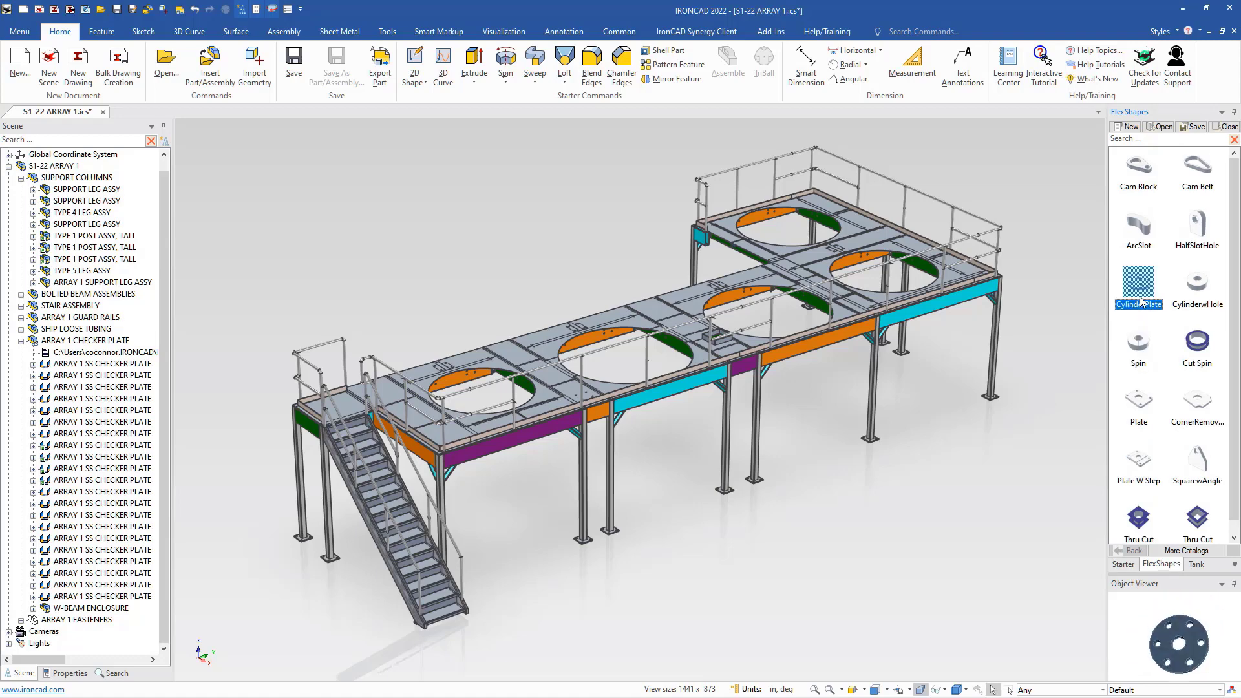
pyautogui.click(1198, 240)
pyautogui.click(1140, 405)
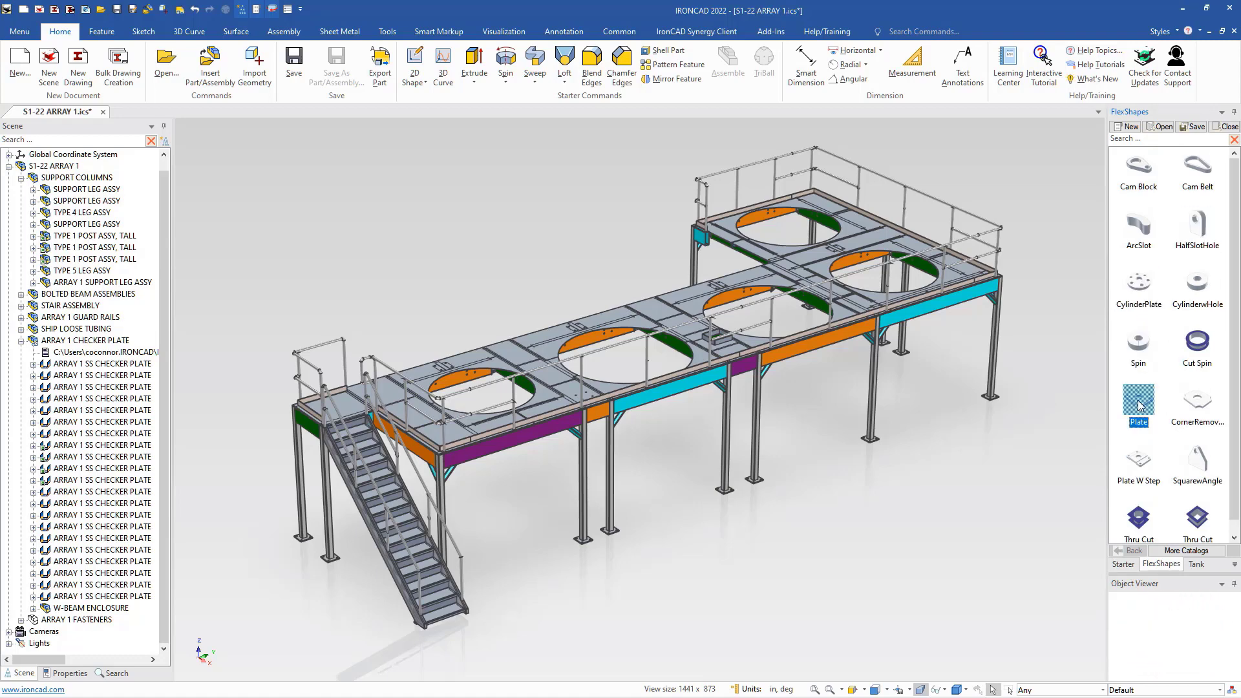
# - Preview Tank Shell, Tank Lid, Cone Bottom and Tank Pipe from the Tank catalog in the Object Viewer
pyautogui.click(1197, 564)
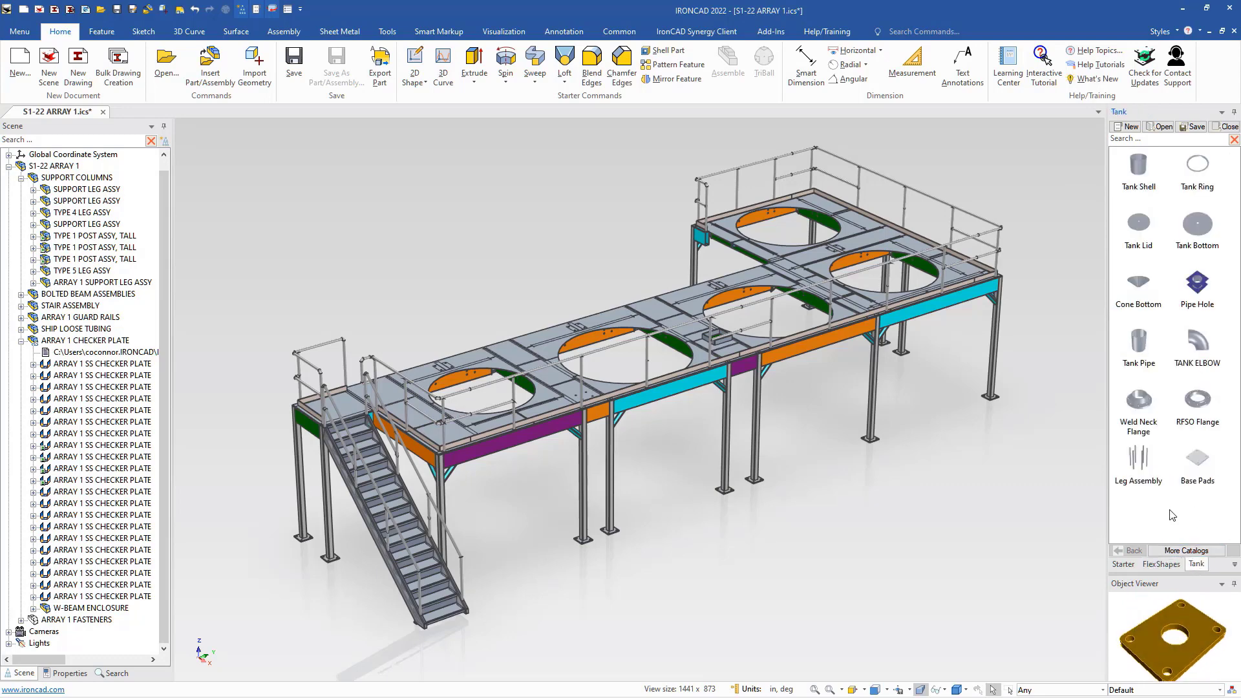
pyautogui.click(1139, 176)
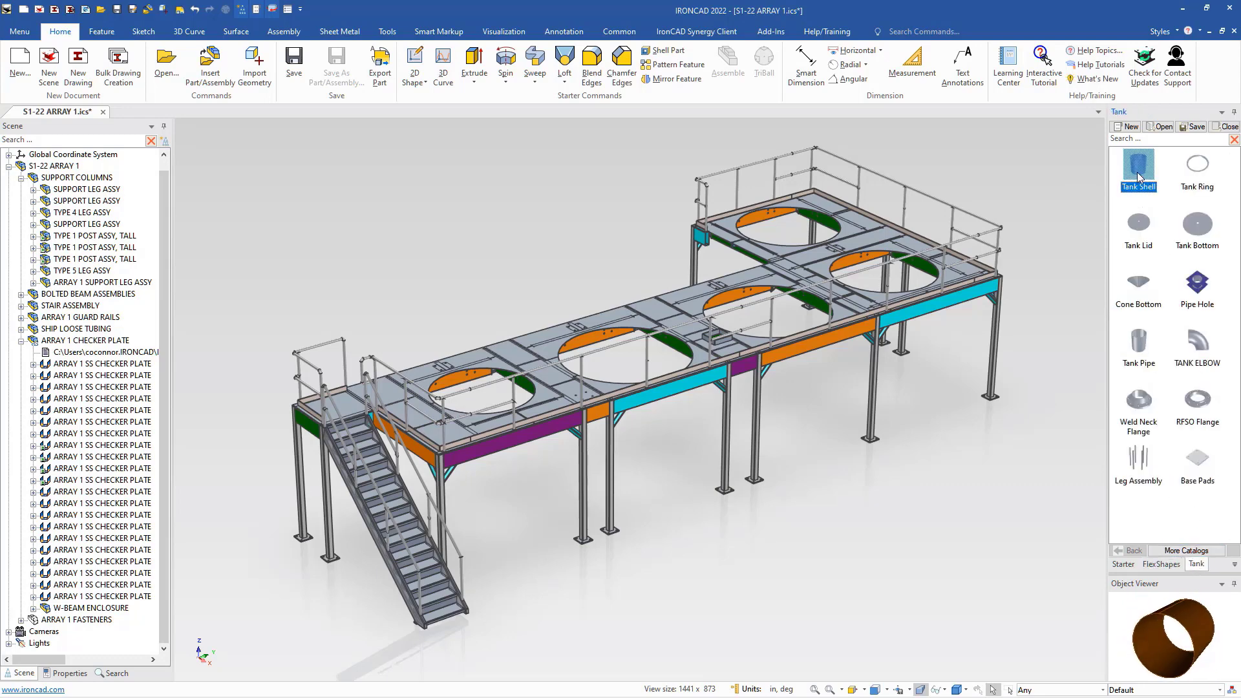
pyautogui.click(1148, 227)
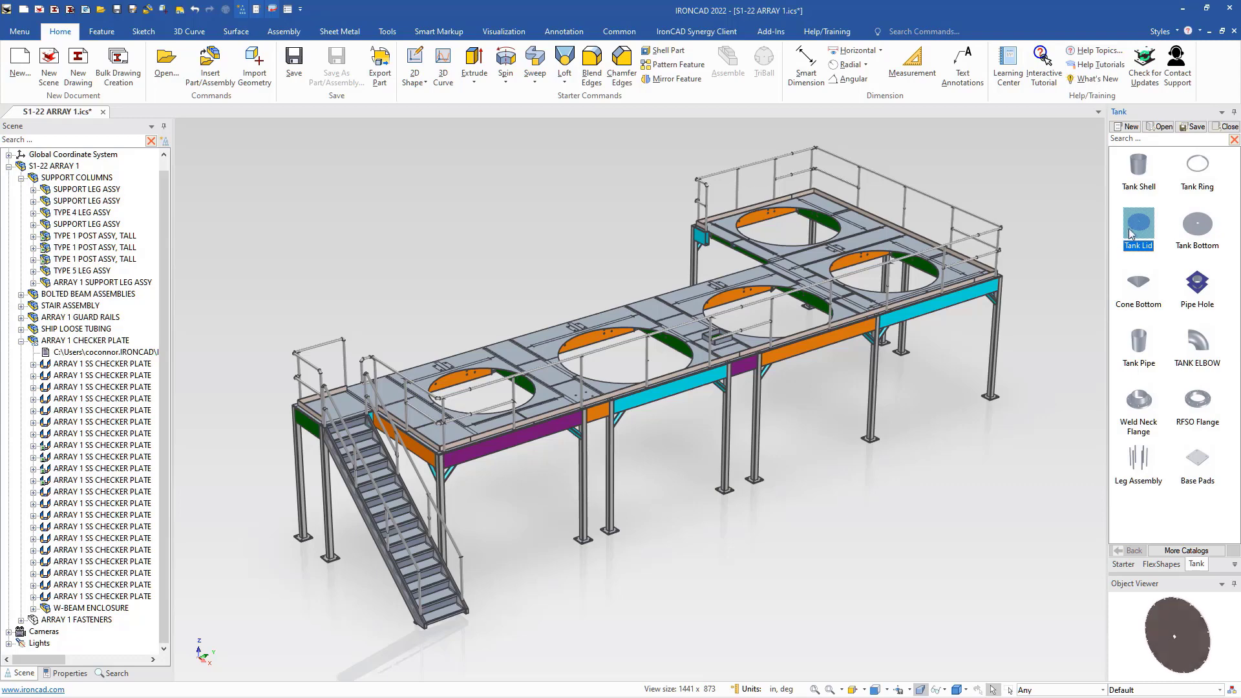
pyautogui.click(1140, 292)
pyautogui.click(1144, 349)
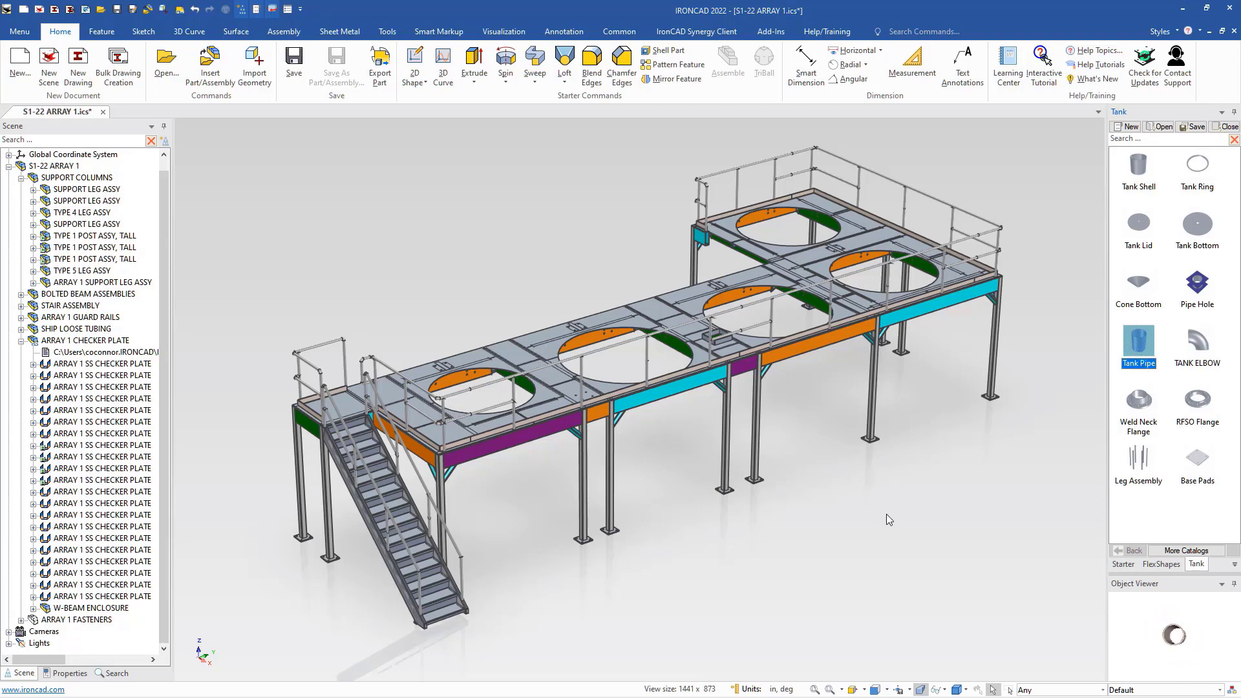
pyautogui.click(806, 522)
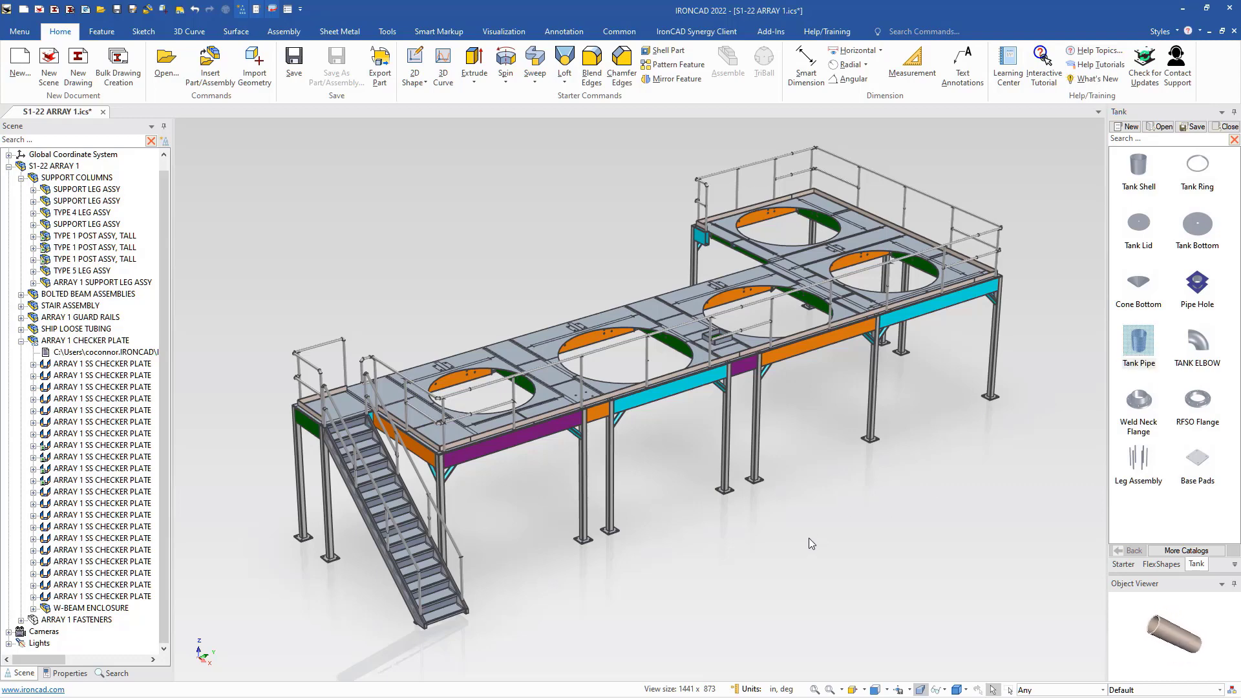
# - Send the sixth ARRAY 1 SS CHECKER PLATE part under ARRAY 1 CHECKER PLATE to the Object Viewer
pyautogui.click(46, 424)
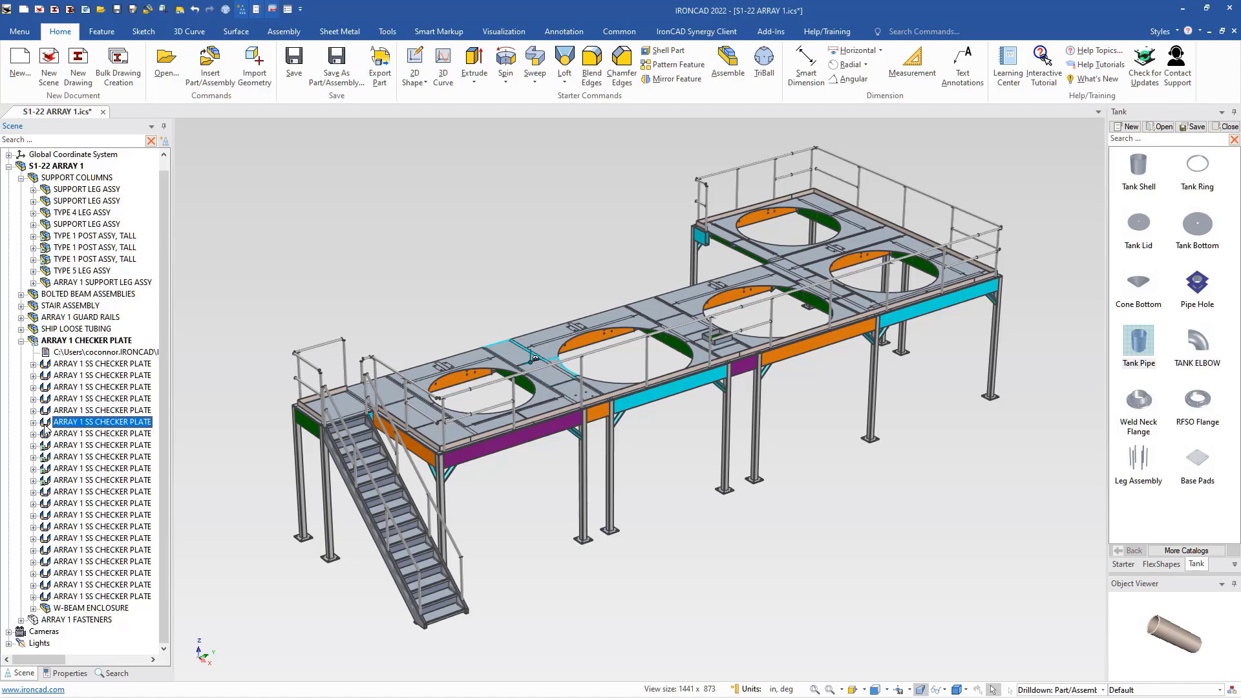
pyautogui.rightClick(47, 426)
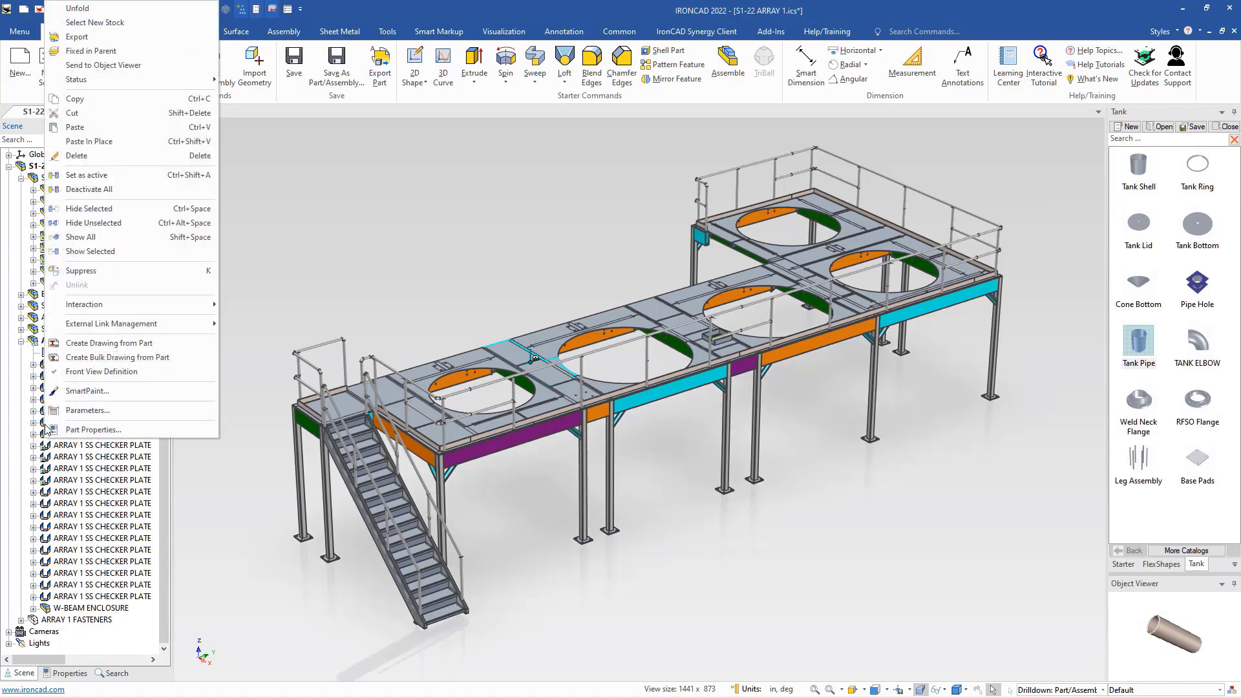
pyautogui.click(121, 66)
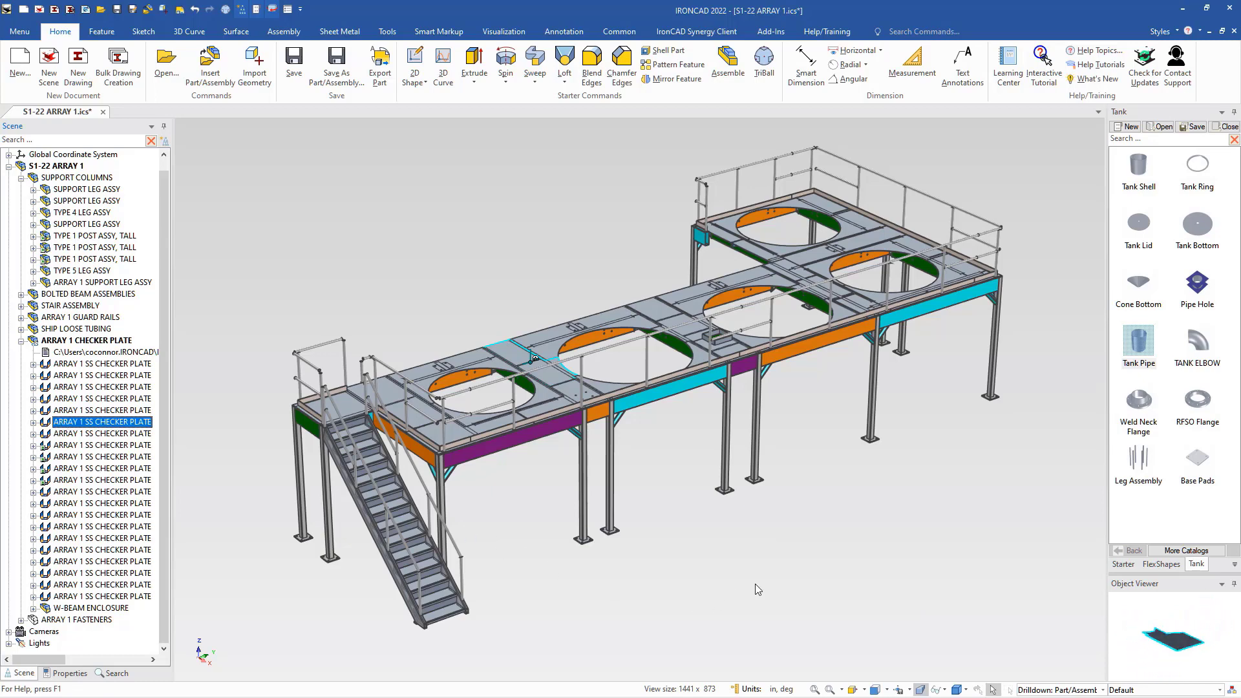
pyautogui.click(841, 562)
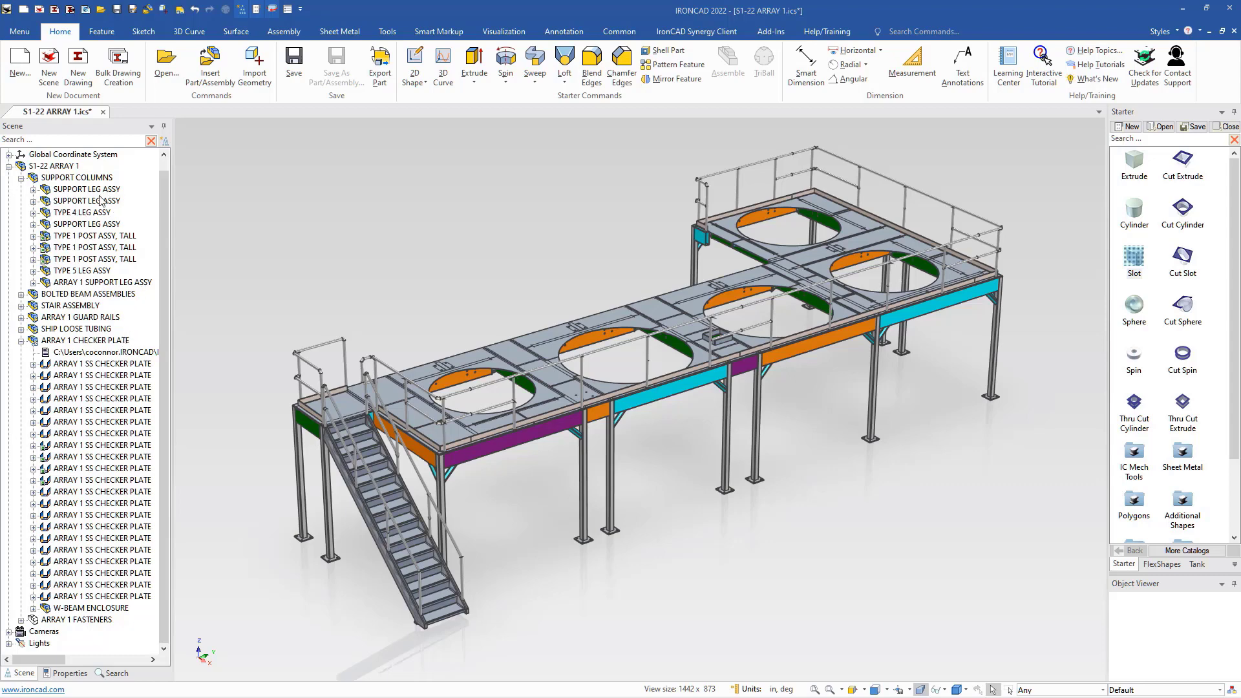
# - Enable Show Internal/External Links in the Scene Browser Filter so the scene tree marks linked parts and assemblies
pyautogui.click(164, 142)
pyautogui.click(194, 150)
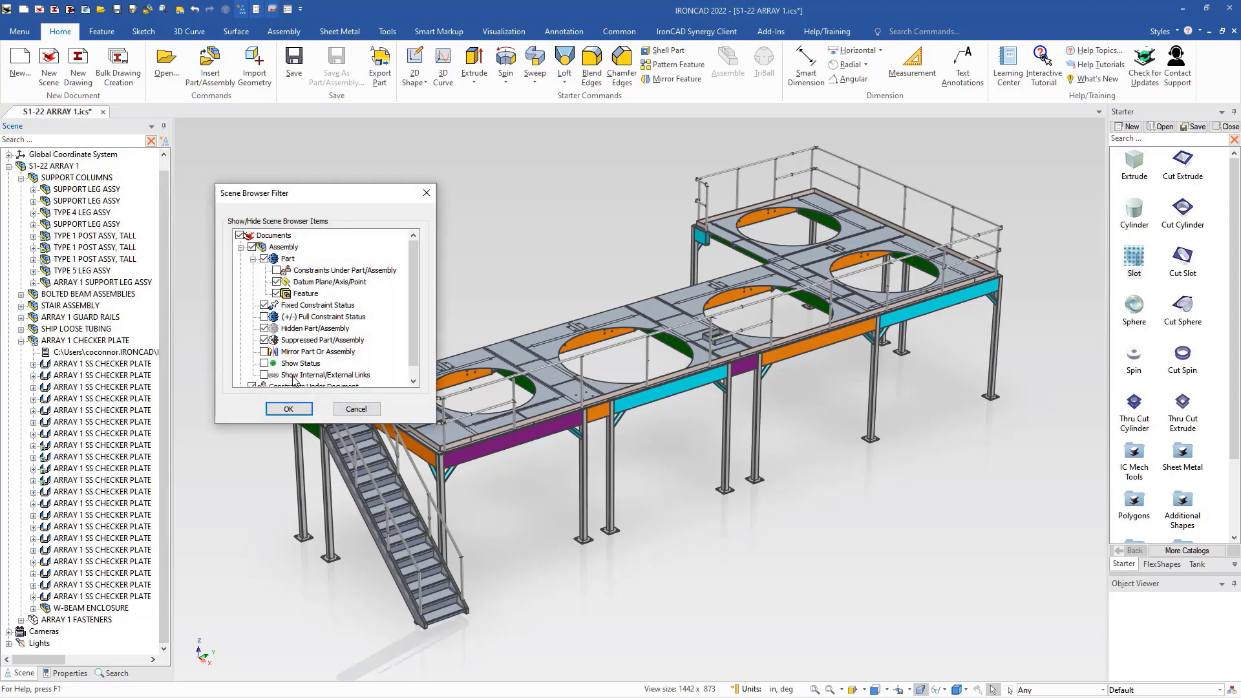
pyautogui.click(264, 375)
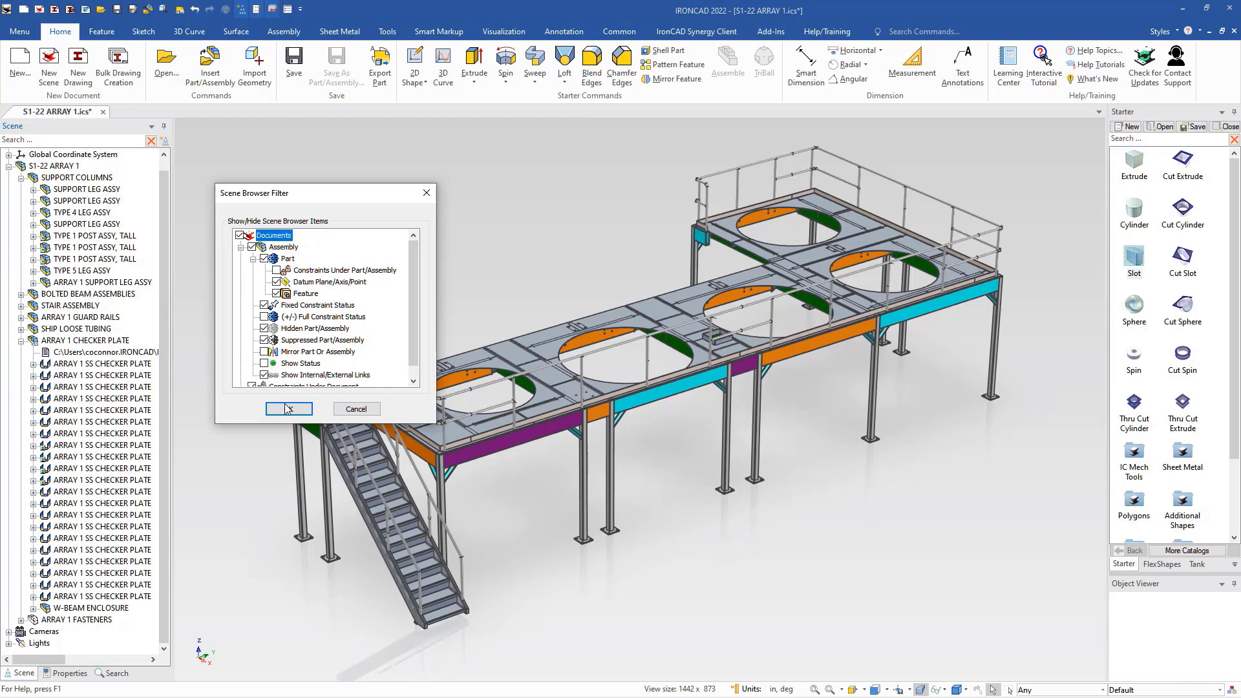
pyautogui.click(289, 409)
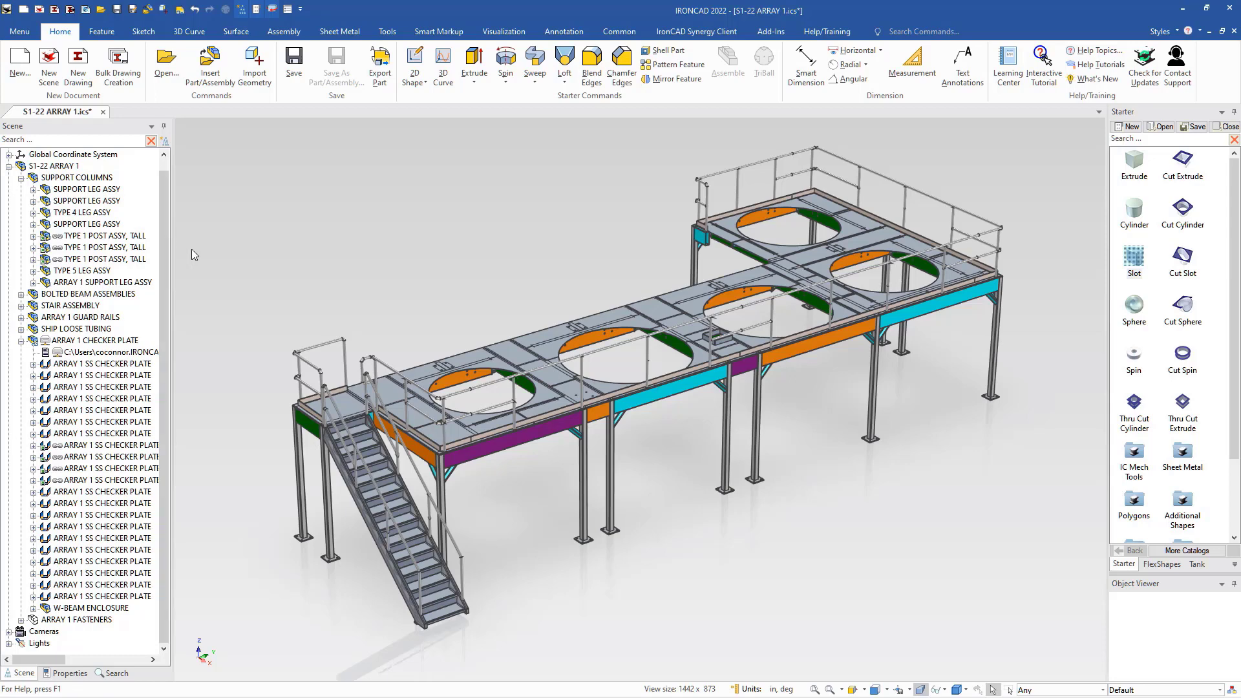
# - Disable Show Internal/External Links in the Scene Browser Filter
pyautogui.click(164, 141)
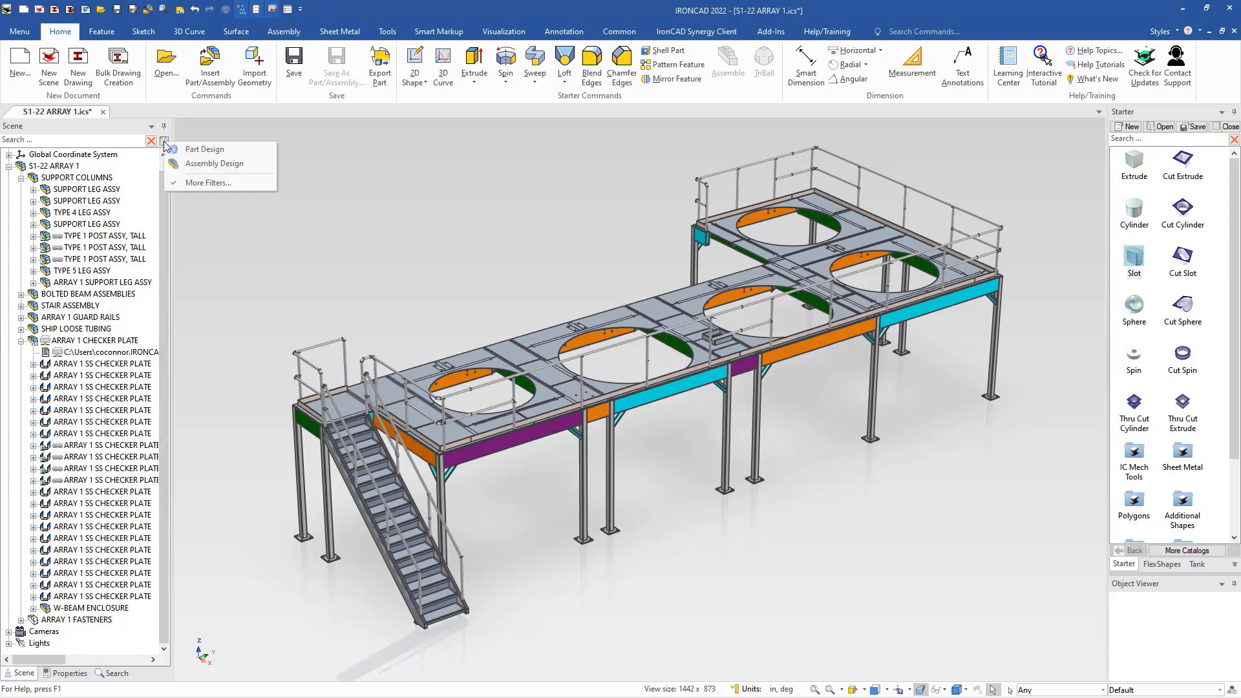
pyautogui.click(203, 185)
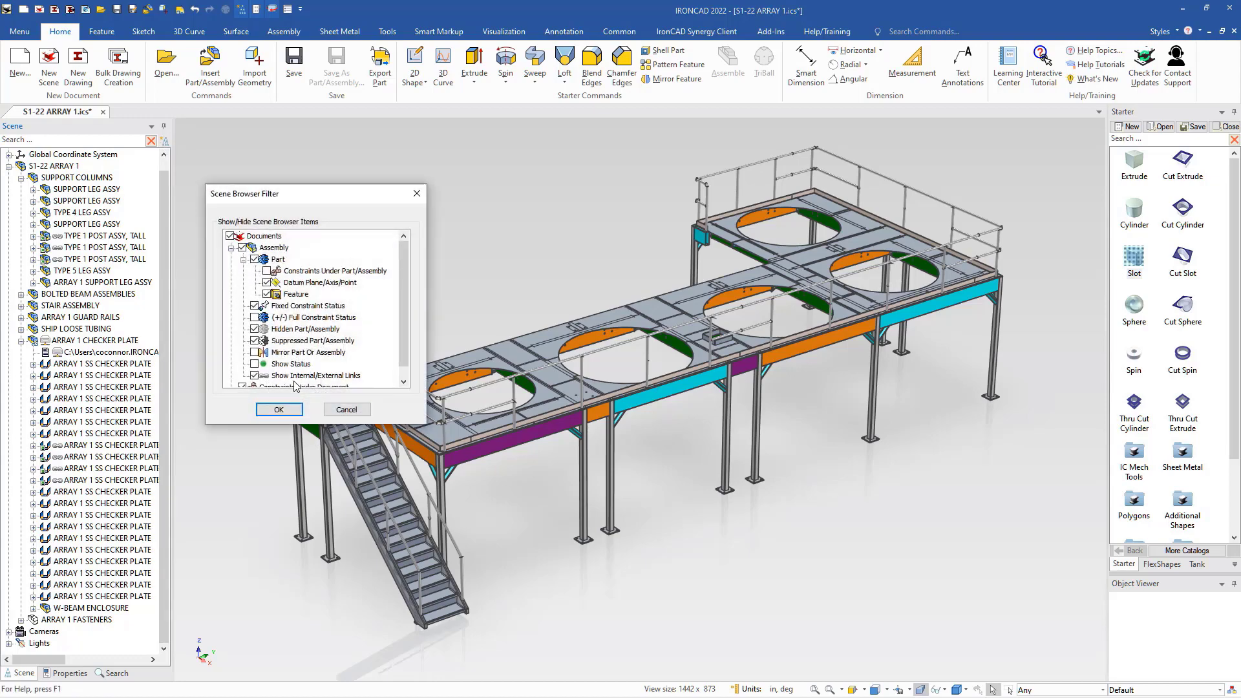
pyautogui.click(281, 410)
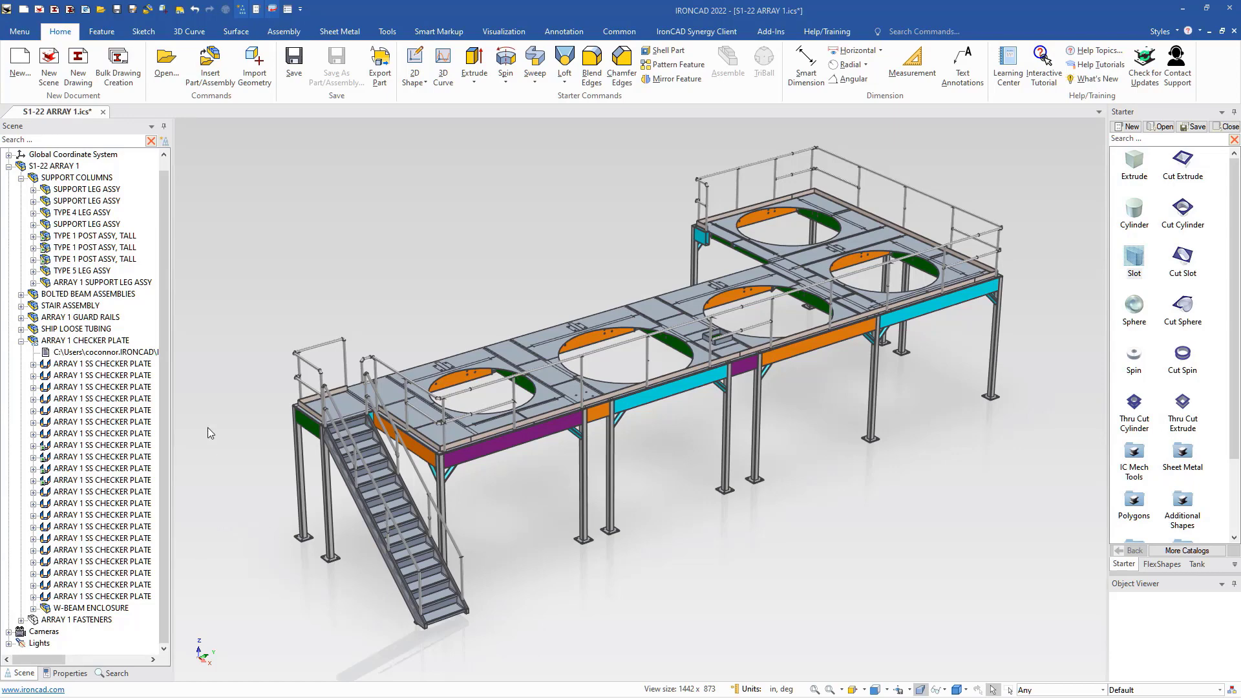
# - Enable Show Status in the Scene Browser Filter so the scene tree displays status markers
pyautogui.click(167, 142)
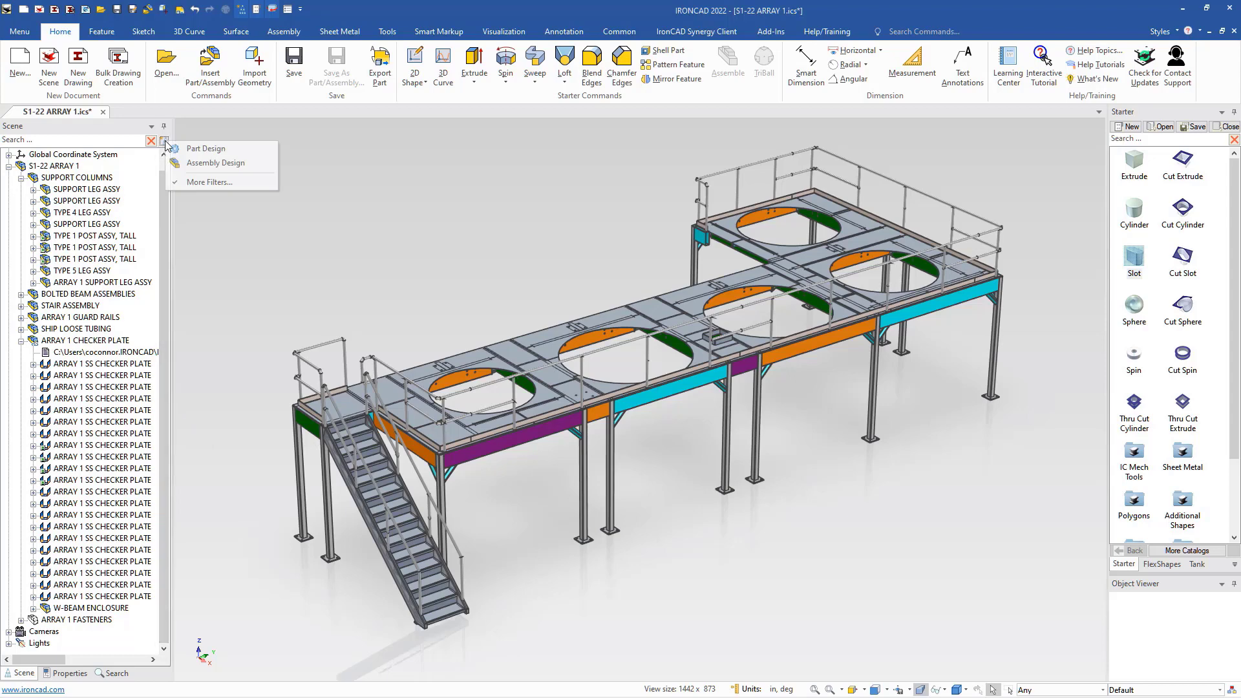
pyautogui.click(208, 181)
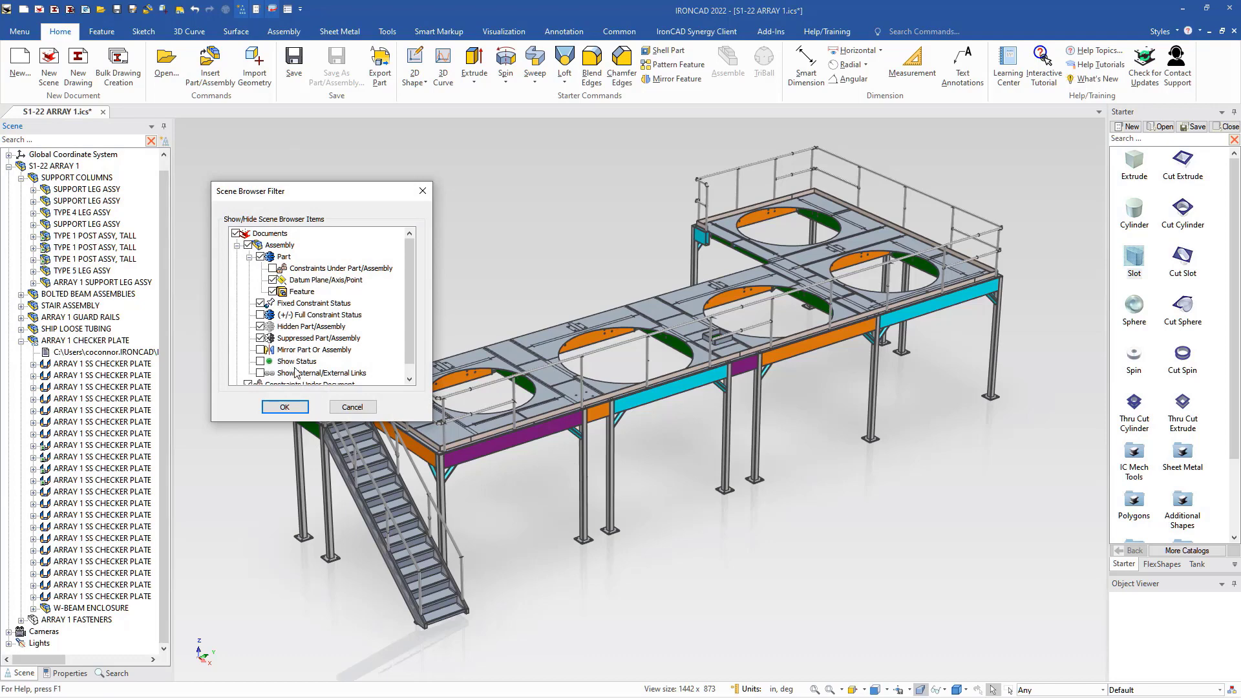
pyautogui.click(285, 407)
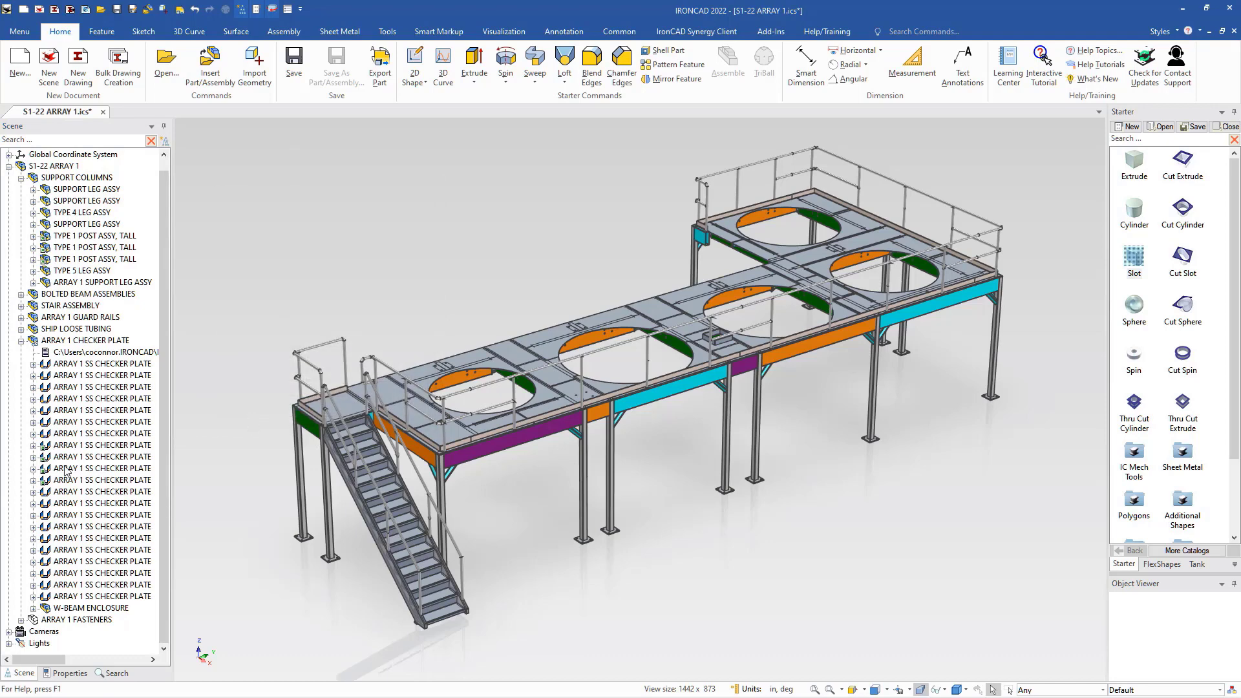
# - Set the status of STAIR ASSEMBLY to Complete
pyautogui.rightClick(36, 309)
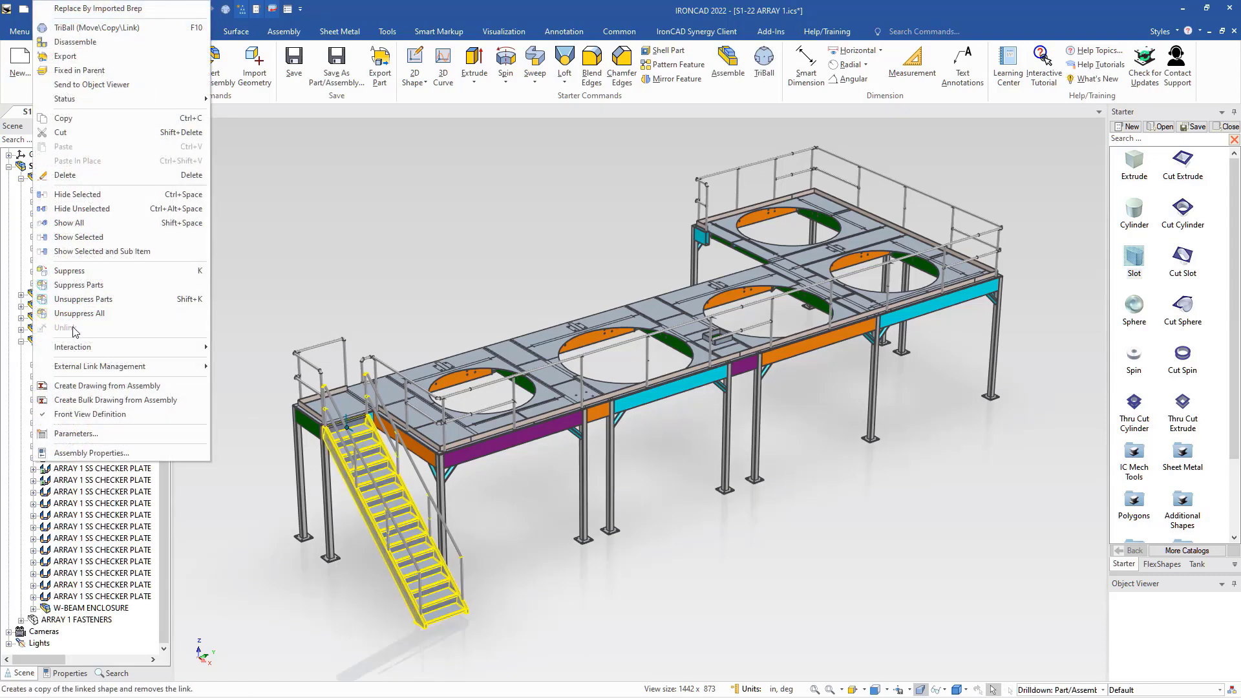
pyautogui.moveTo(110, 105)
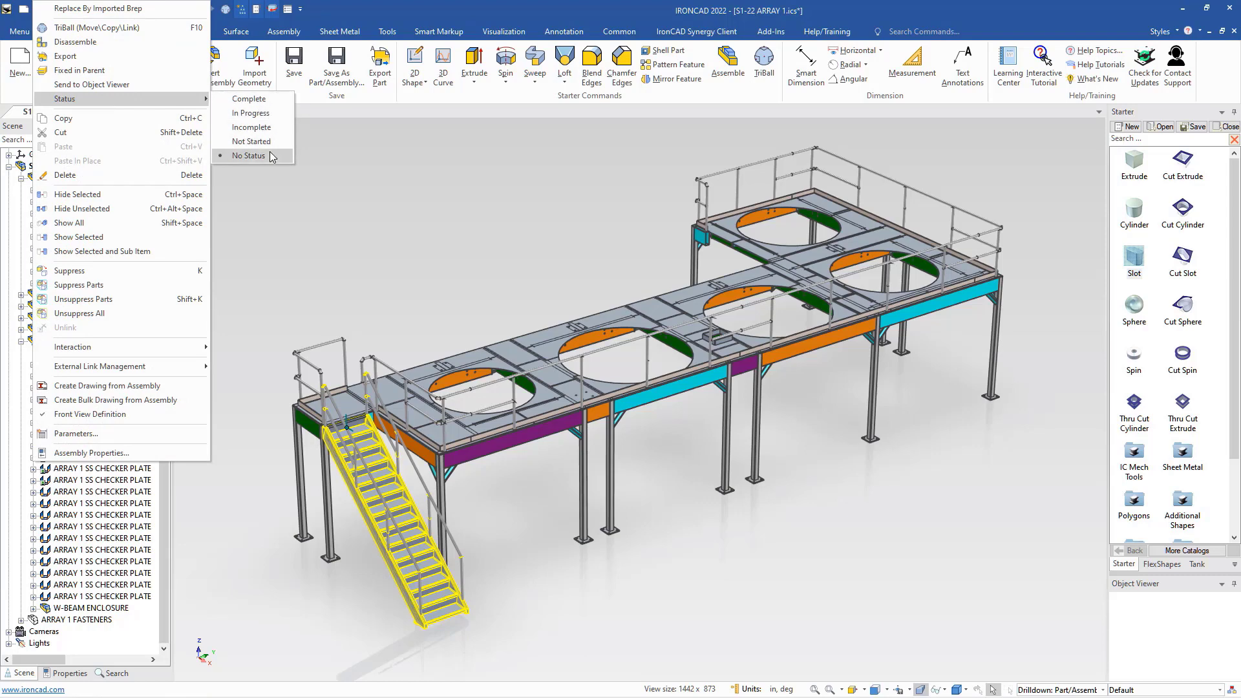
pyautogui.click(251, 99)
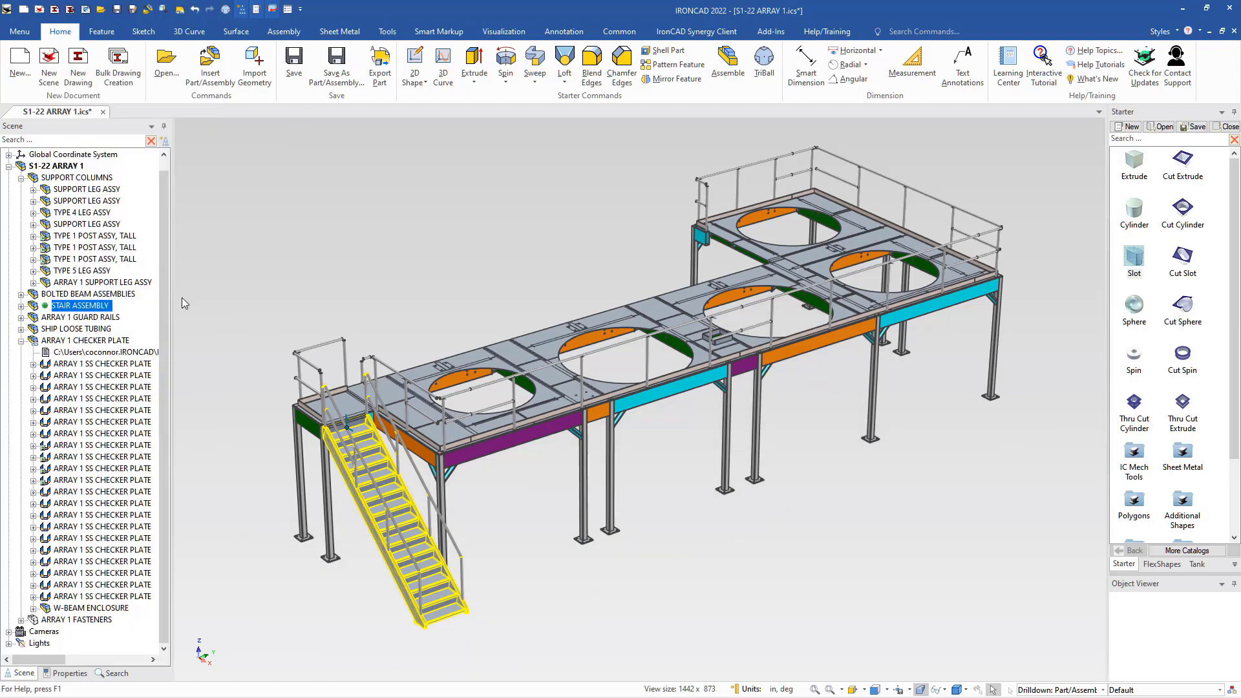
# - Set the status of the ARRAY 1 CHECKER PLATE assembly to In Progress
pyautogui.rightClick(65, 341)
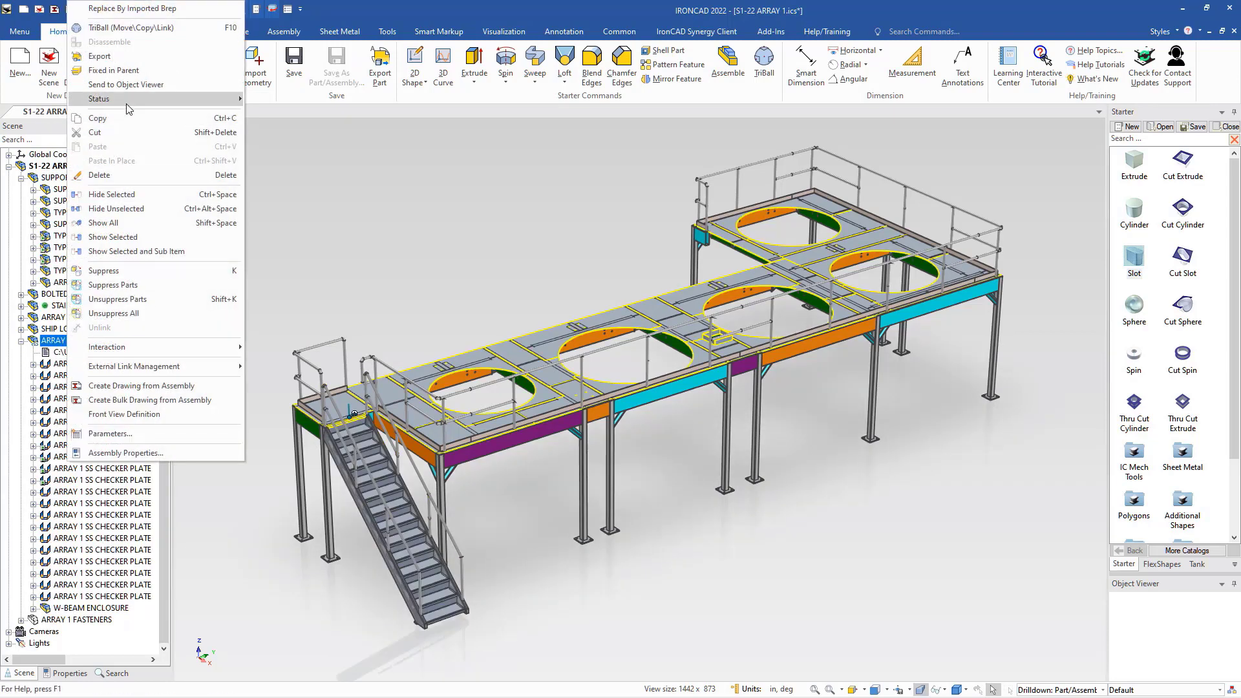
pyautogui.click(272, 114)
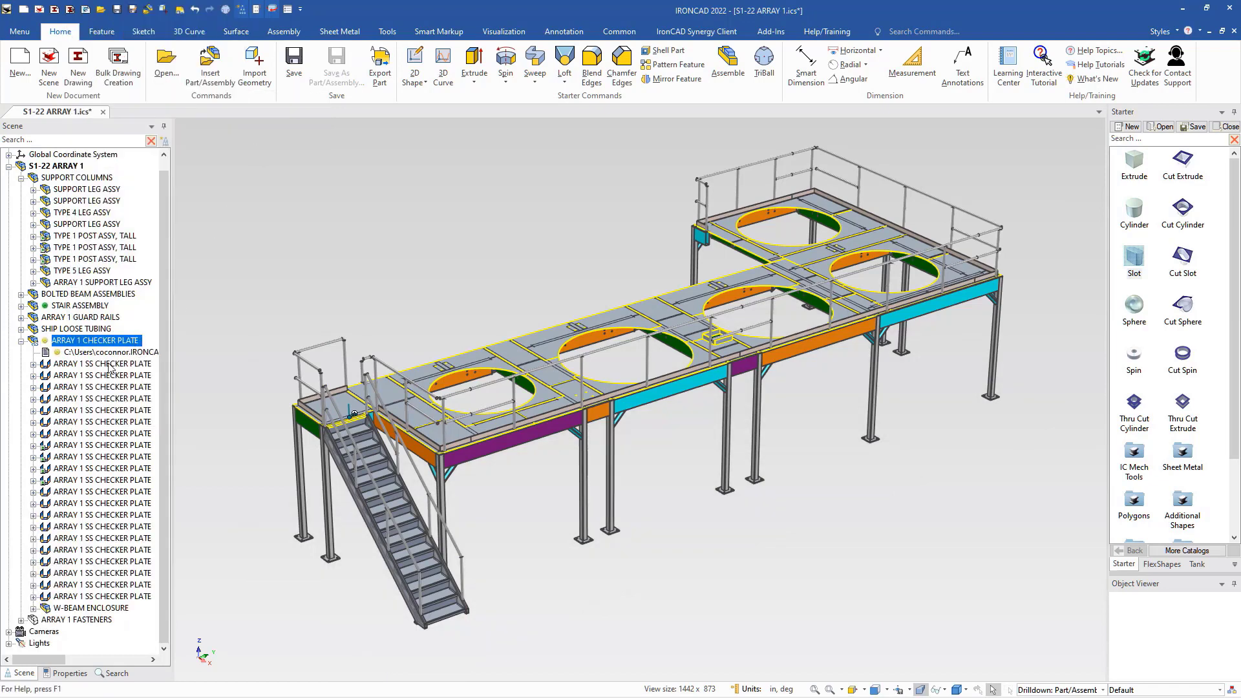
# - Set the status of the fourth ARRAY 1 SS CHECKER PLATE part in the scene tree to Incomplete
pyautogui.click(89, 400)
pyautogui.rightClick(89, 400)
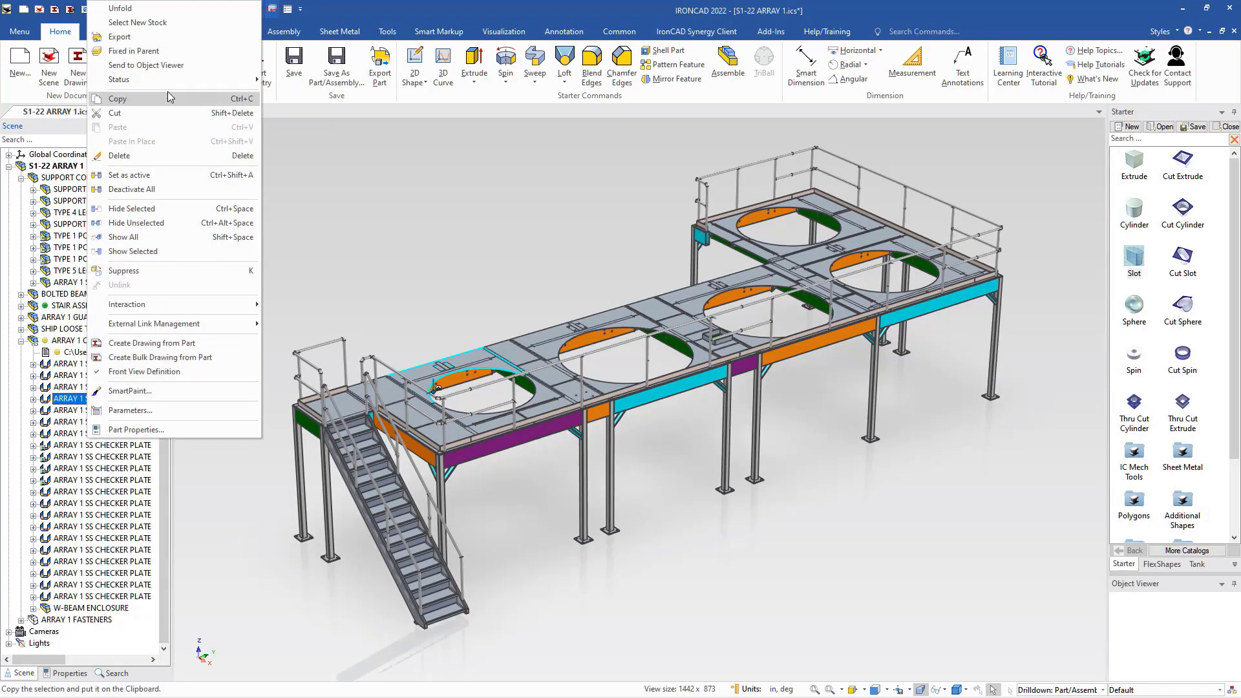
pyautogui.moveTo(170, 79)
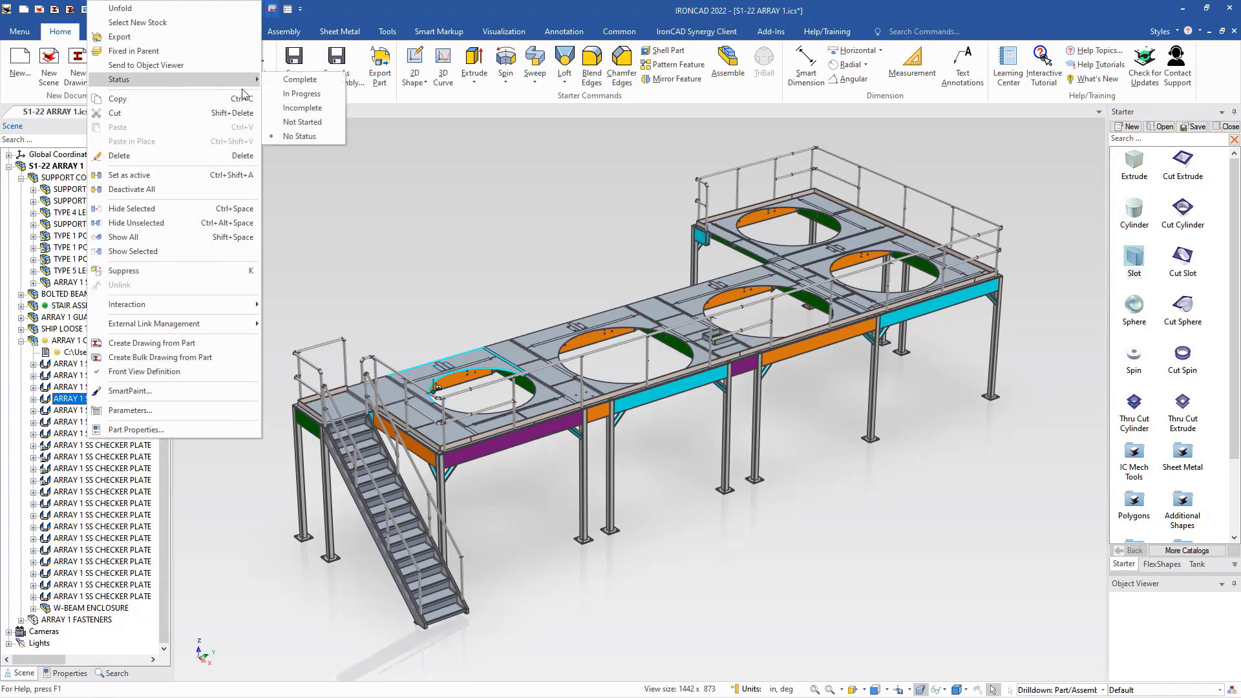
pyautogui.click(292, 110)
# - Set the status of the fifth ARRAY 1 SS CHECKER PLATE part to Not Started and clear the selection
pyautogui.click(70, 411)
pyautogui.rightClick(70, 411)
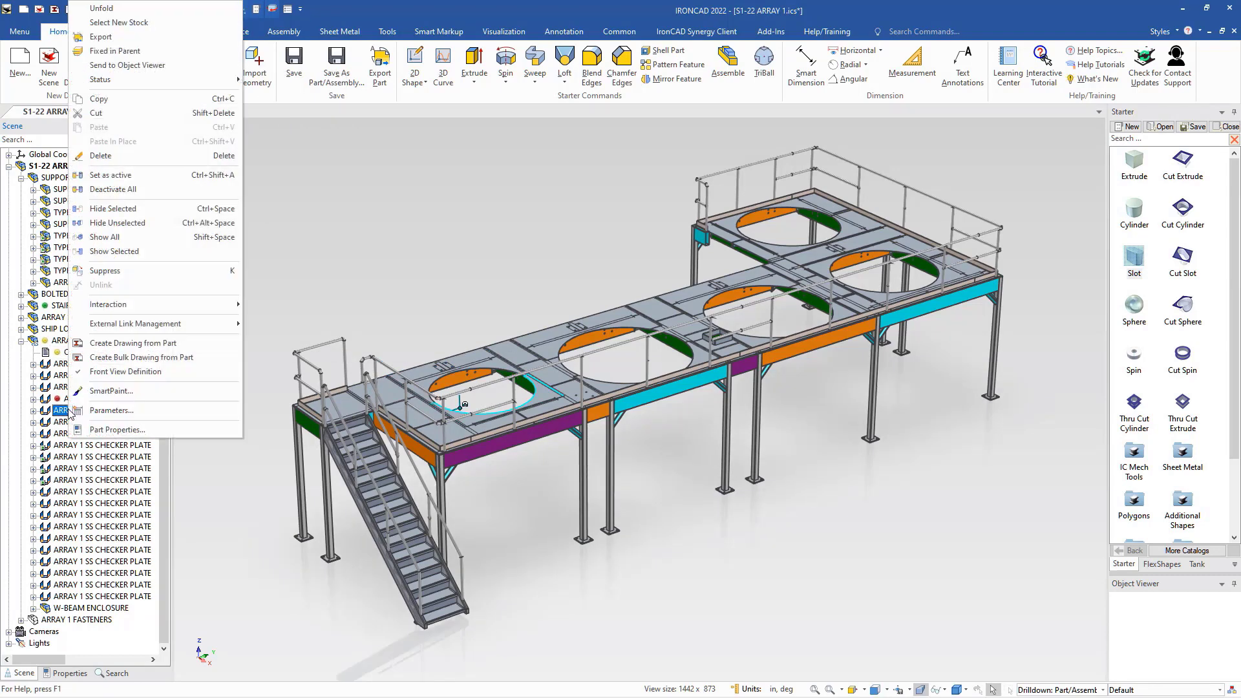
pyautogui.moveTo(220, 80)
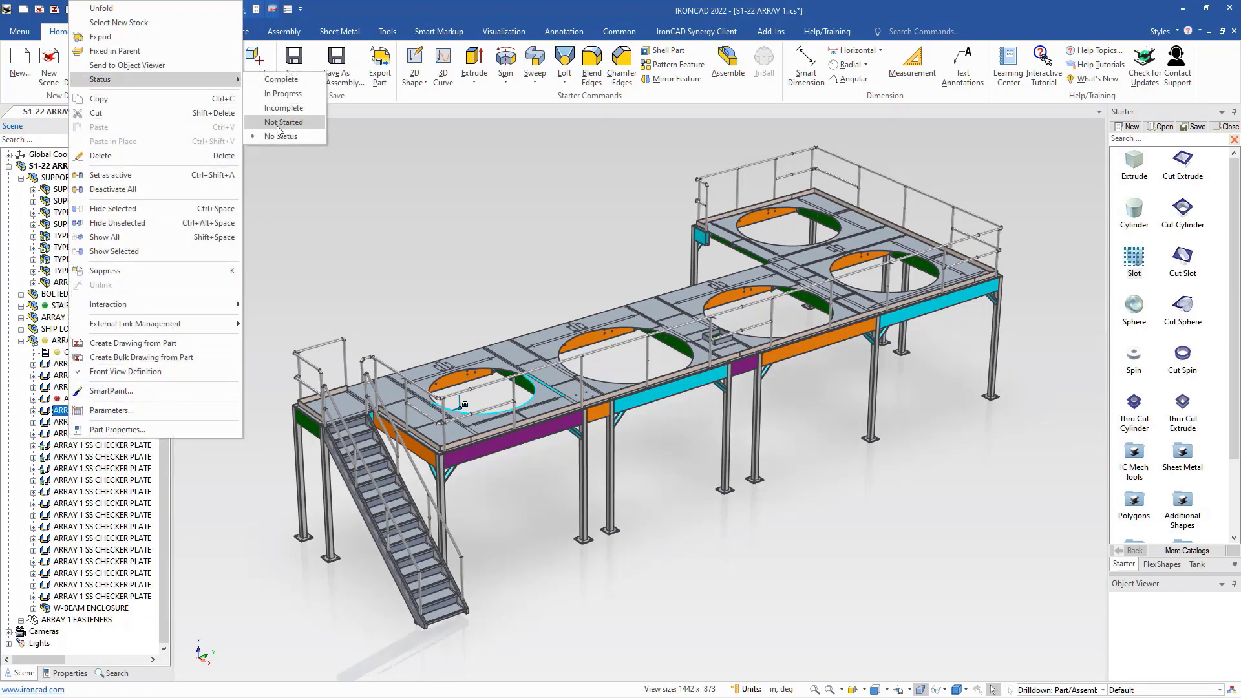
pyautogui.click(279, 123)
pyautogui.click(155, 324)
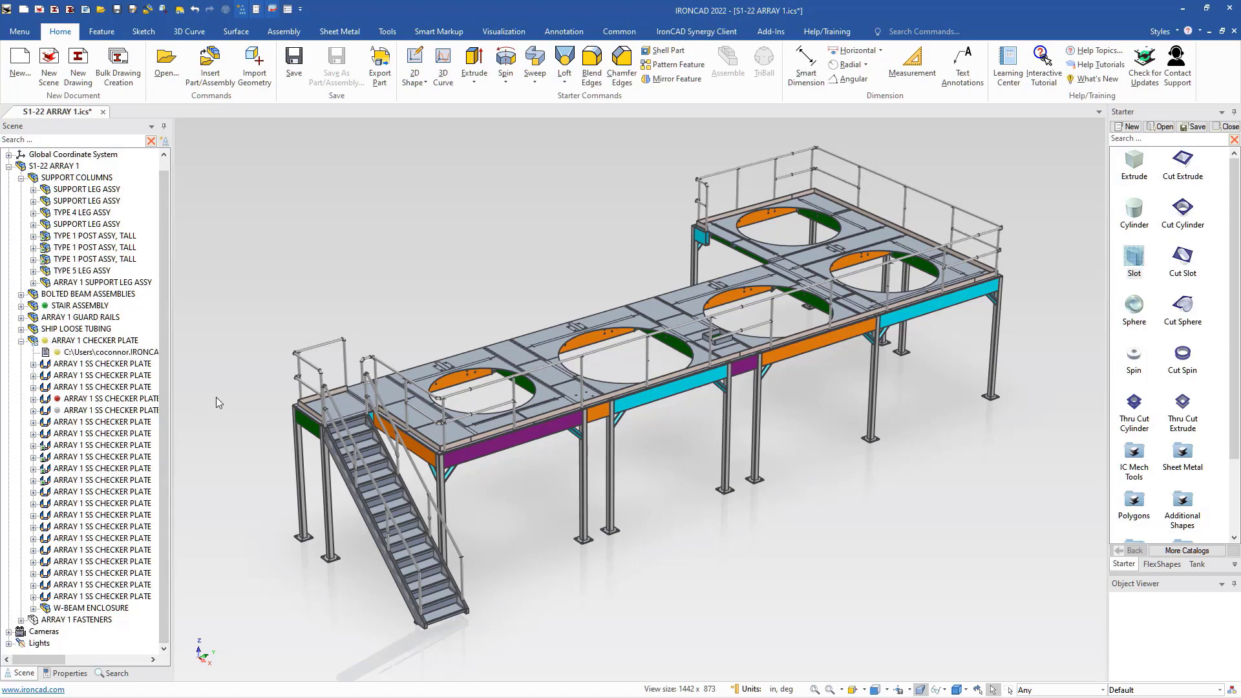
# - Disable Show Status in the Scene Browser Filter to hide the status markers
pyautogui.click(164, 142)
pyautogui.click(210, 184)
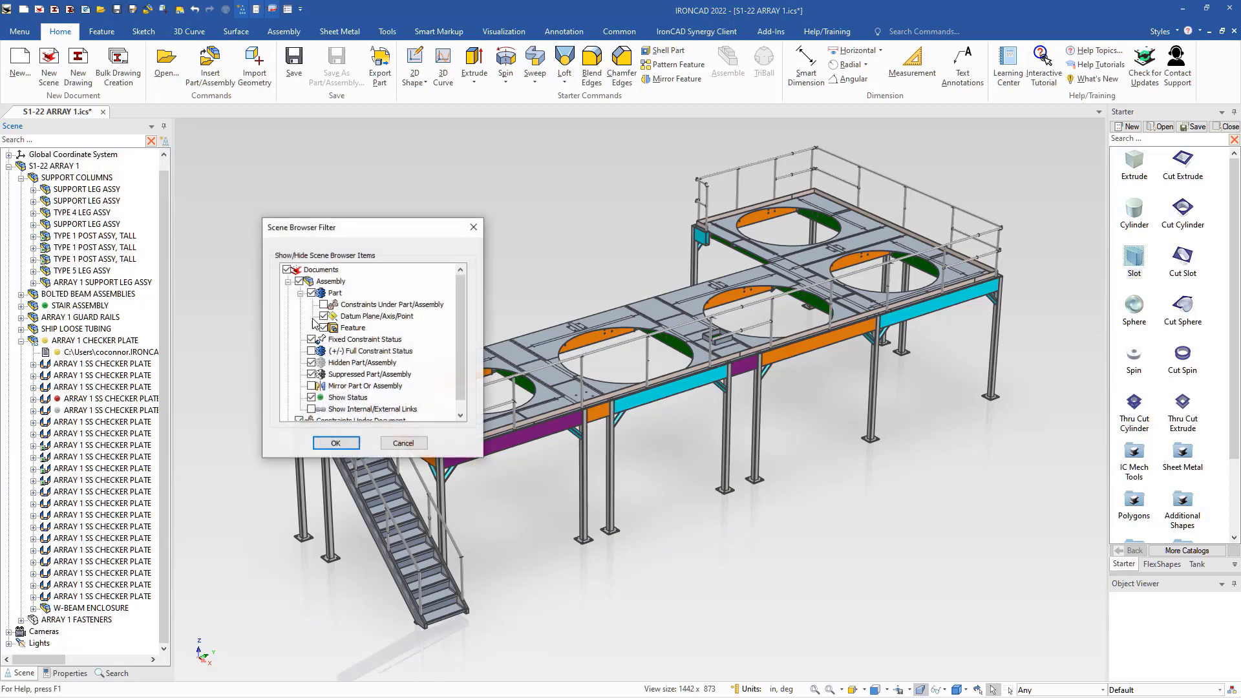
pyautogui.click(311, 398)
pyautogui.click(331, 441)
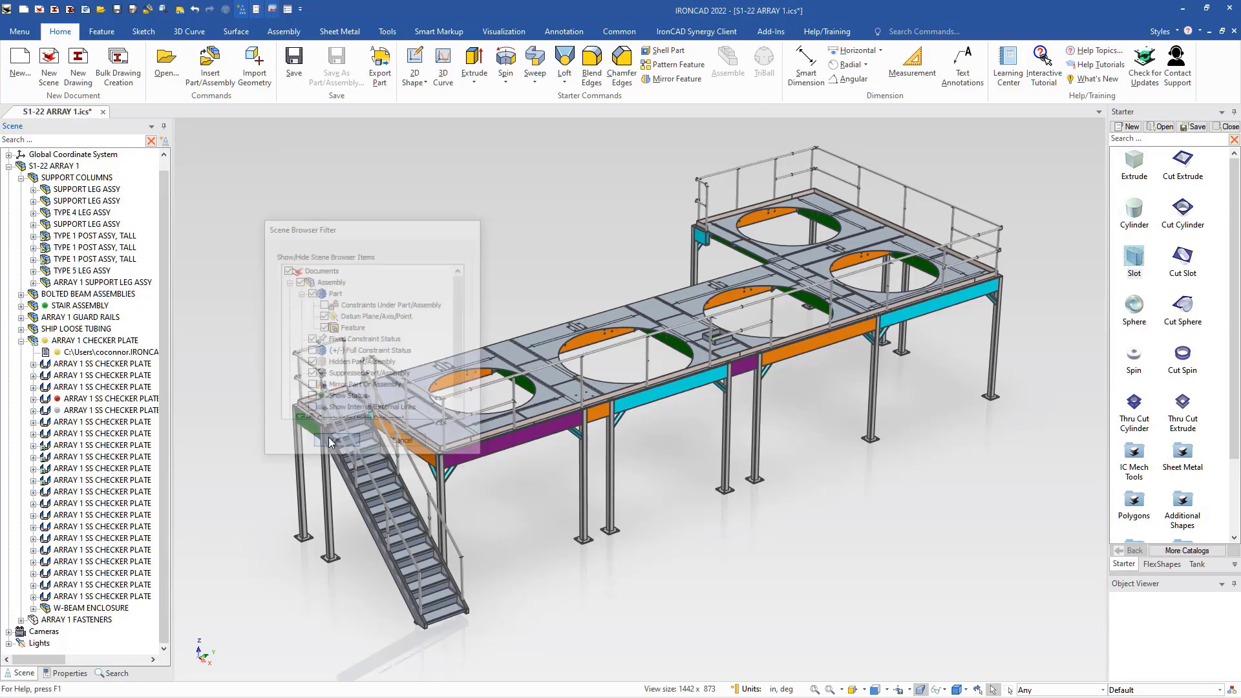
# - Enable Show Status again in the Scene Browser Filter
pyautogui.click(165, 142)
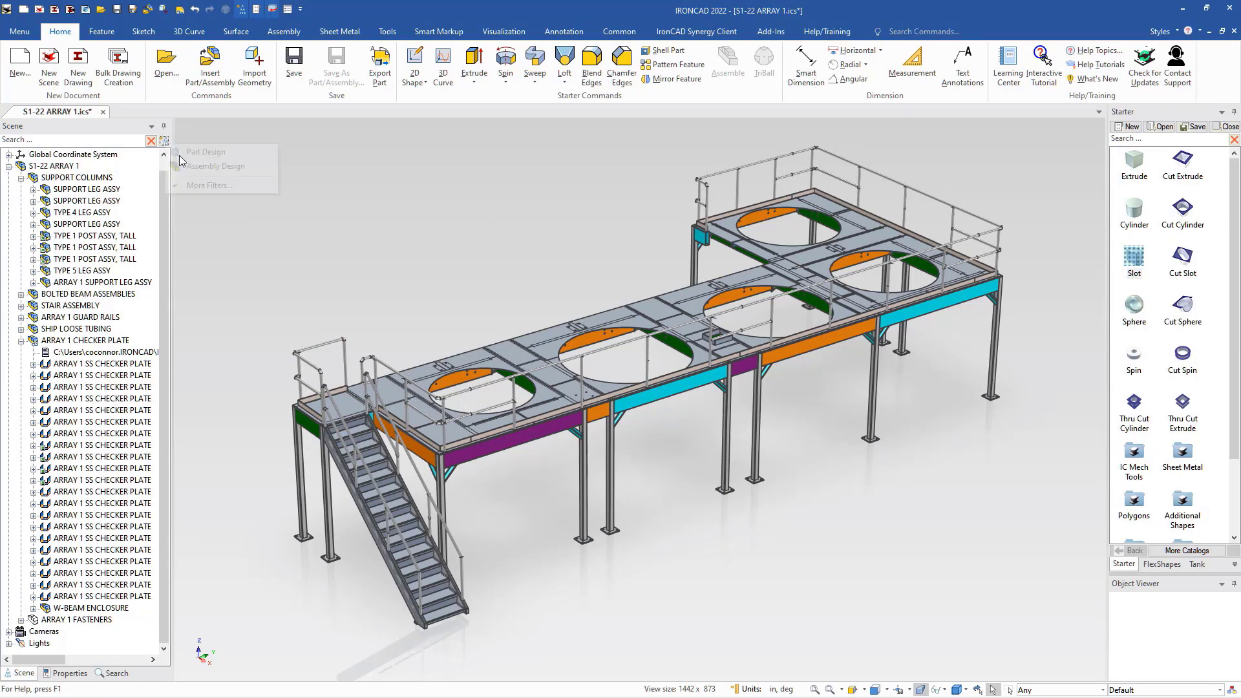
pyautogui.click(215, 187)
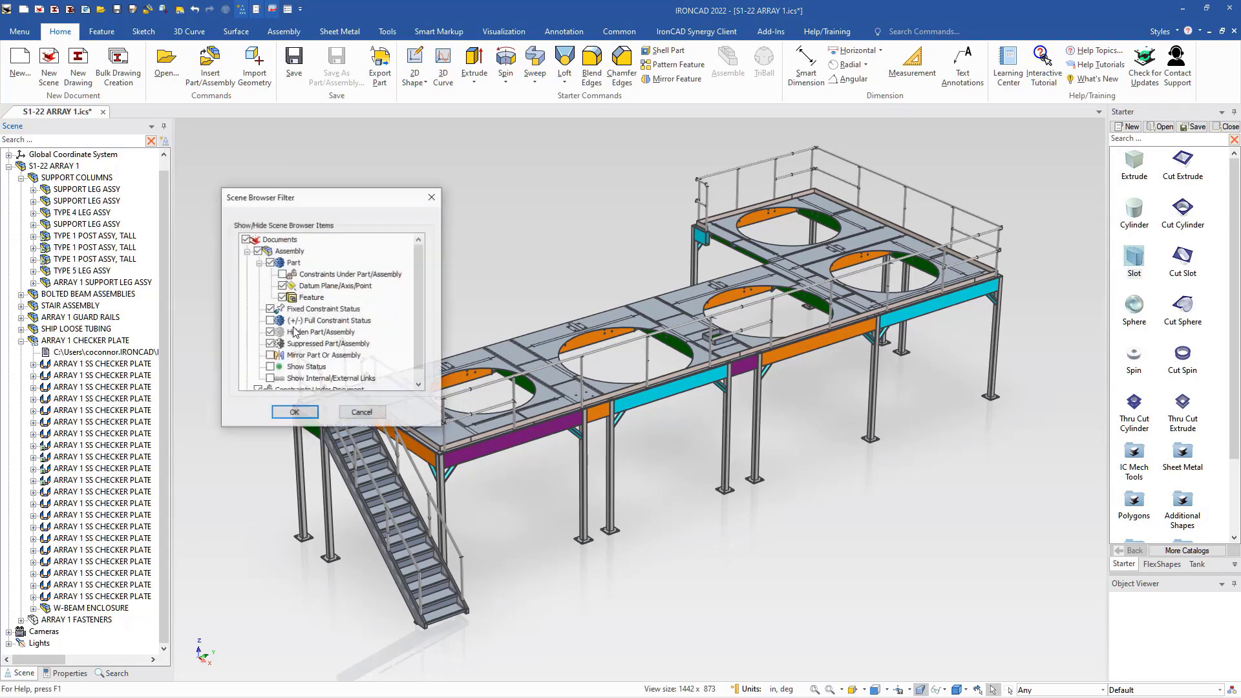
pyautogui.click(271, 367)
pyautogui.click(294, 413)
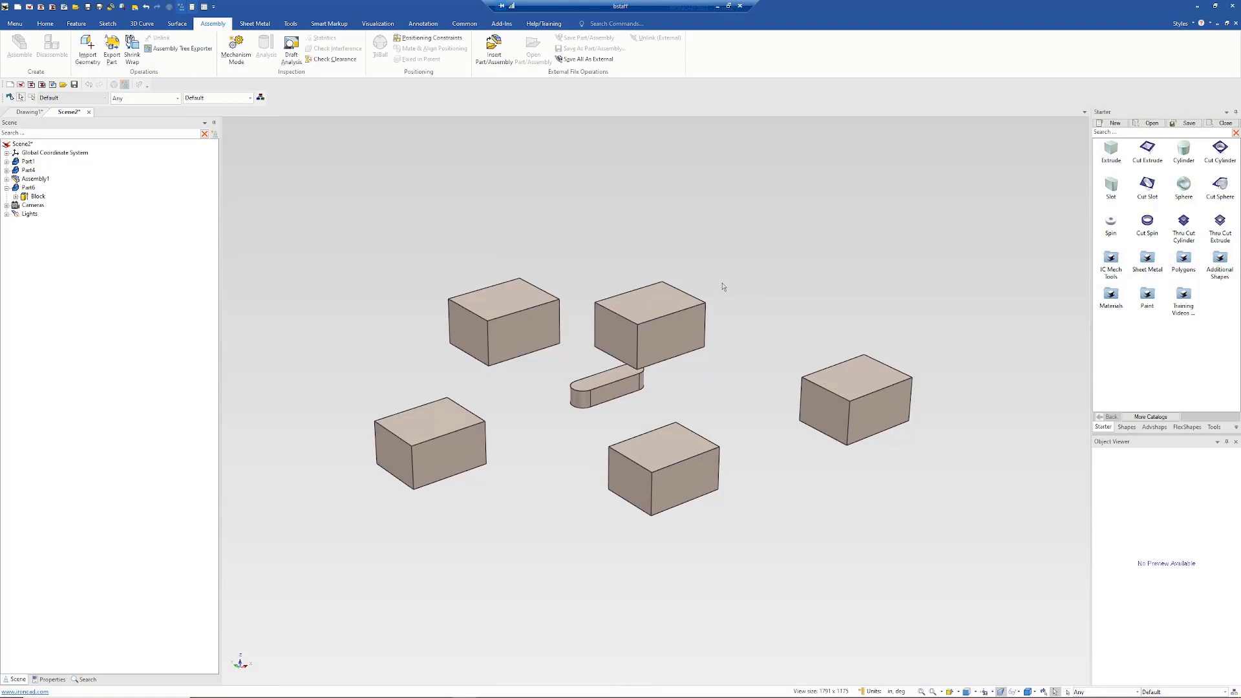
# - Box-select Part1, Part4 and Assembly1, view the operations available for the selection, and clear it
pyautogui.moveTo(787, 561); pyautogui.dragTo(346, 235)
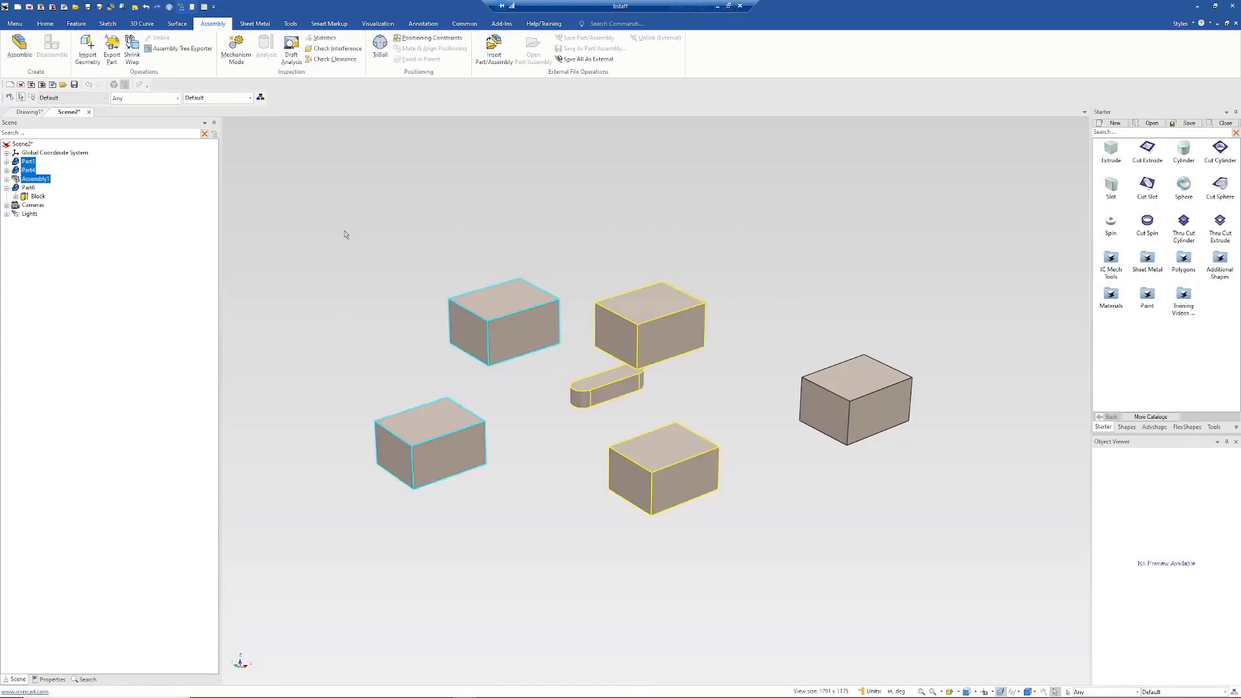
pyautogui.rightClick(698, 325)
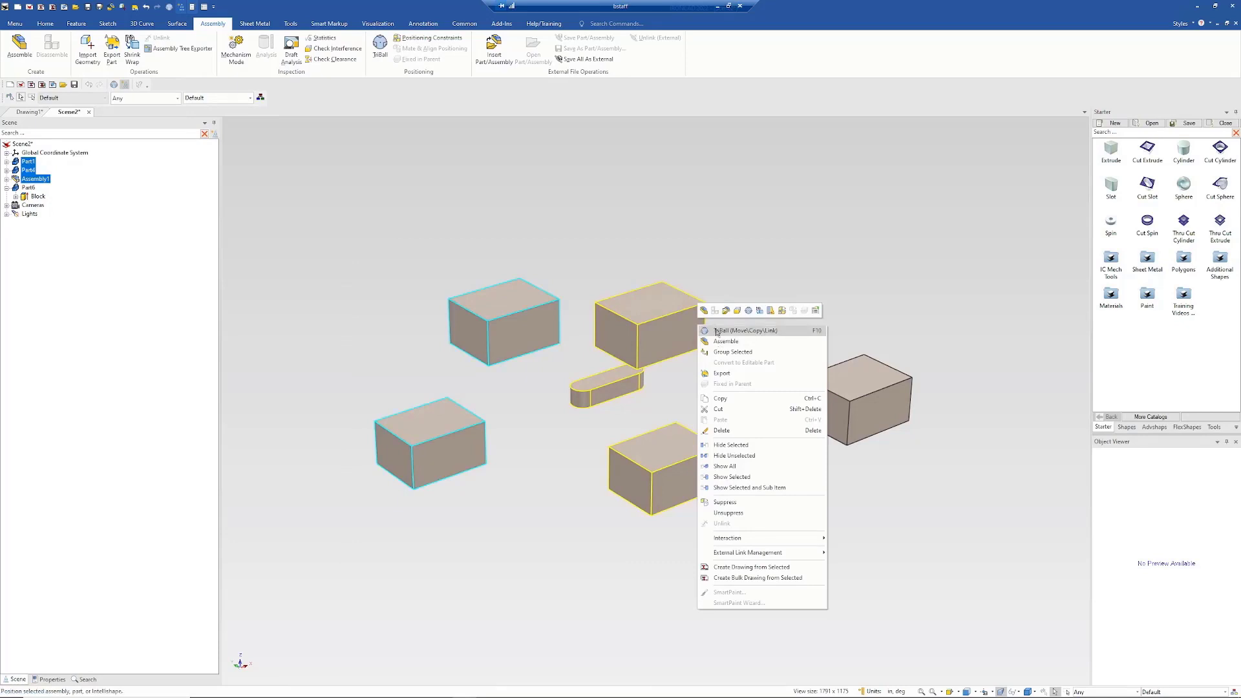
pyautogui.click(752, 223)
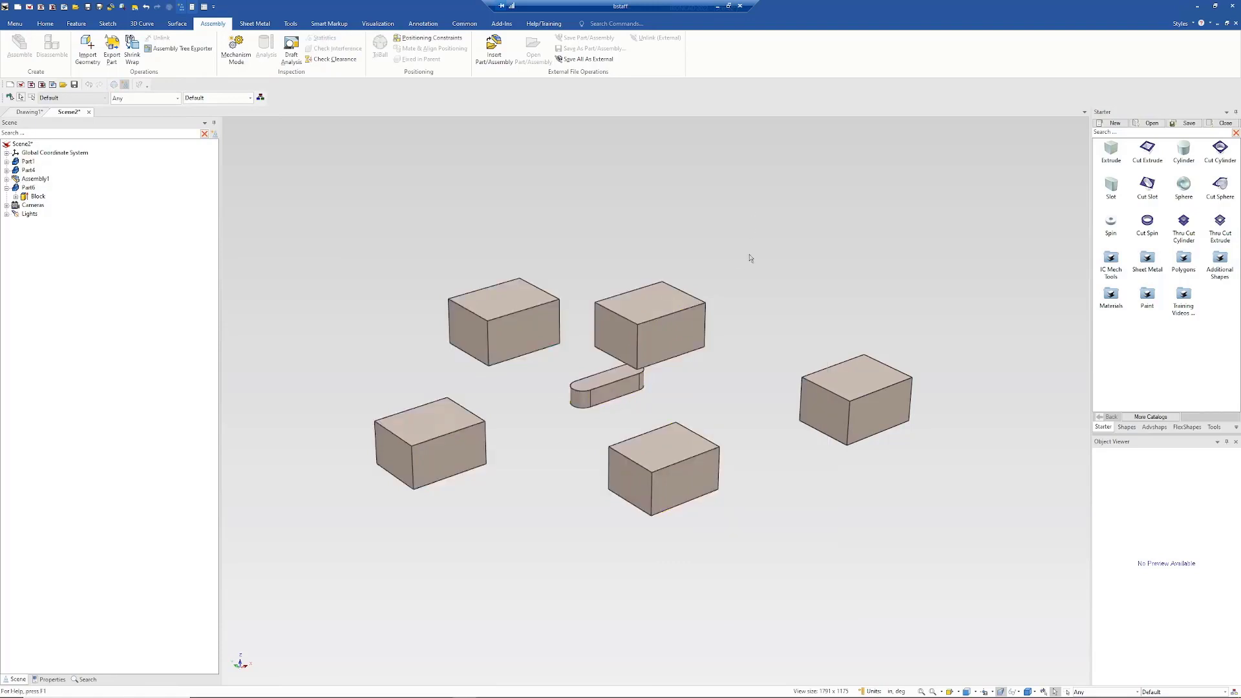
# - Box-select Part1, Part4 and Assembly1, toggle the selection with a second box reaching over Part6, and clear it
pyautogui.moveTo(716, 511); pyautogui.dragTo(377, 259)
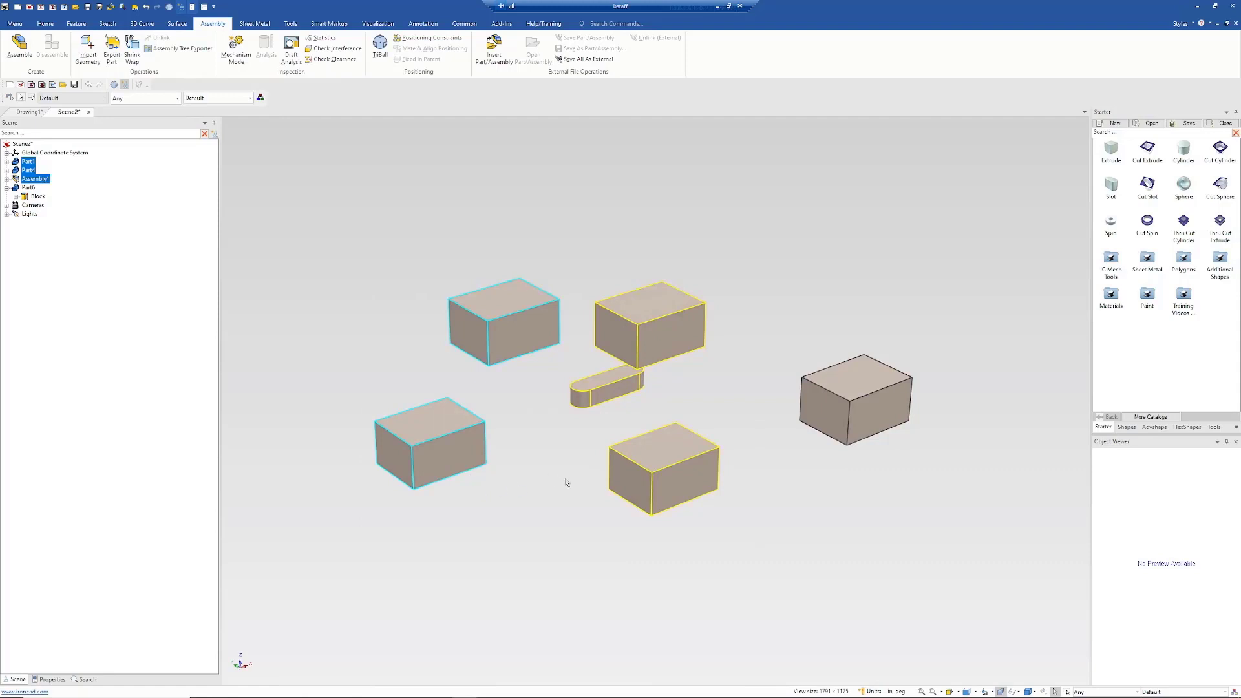
pyautogui.moveTo(932, 548); pyautogui.dragTo(544, 257)
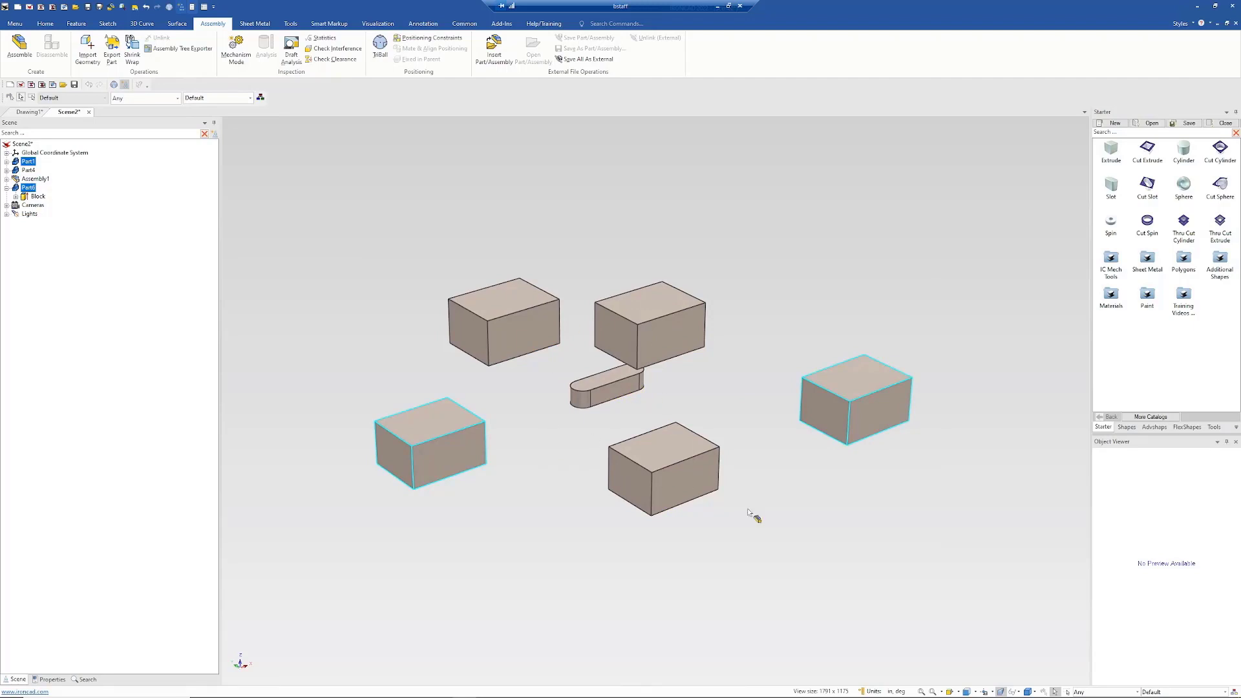
pyautogui.click(763, 520)
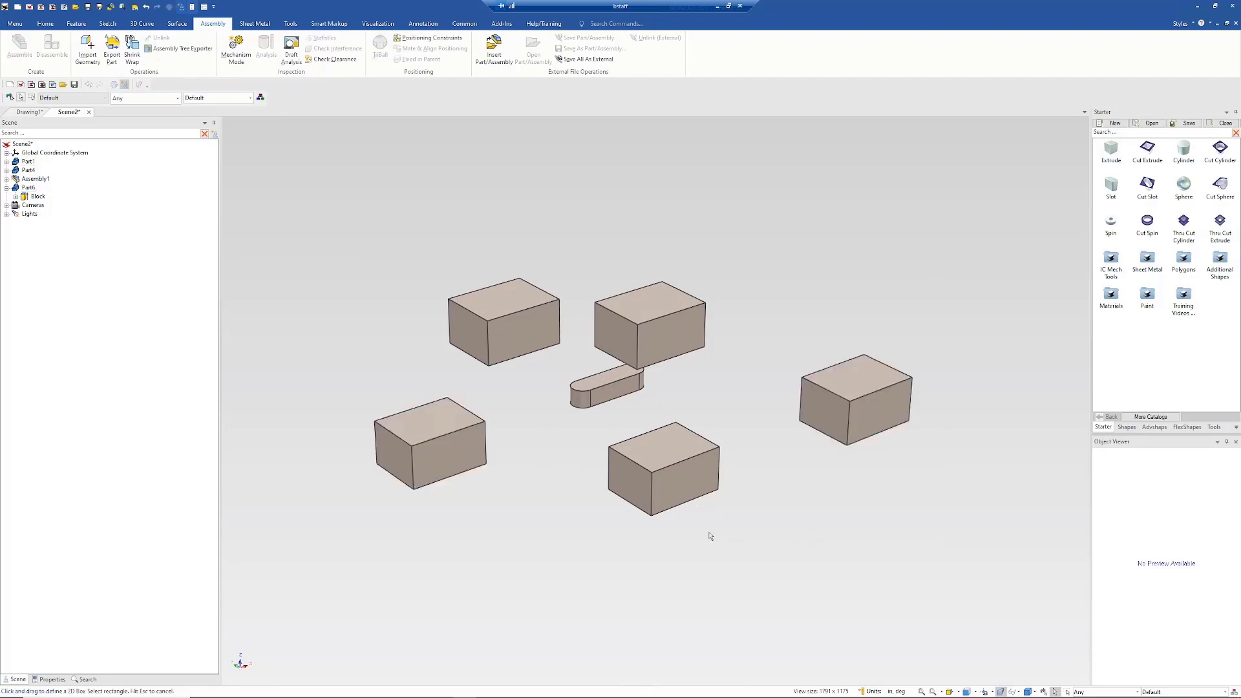
# - Box-select Part1, Part4 and Assembly1 once more and apply a second selection box across Part4, Assembly1 and Part6
pyautogui.moveTo(745, 549); pyautogui.dragTo(389, 240)
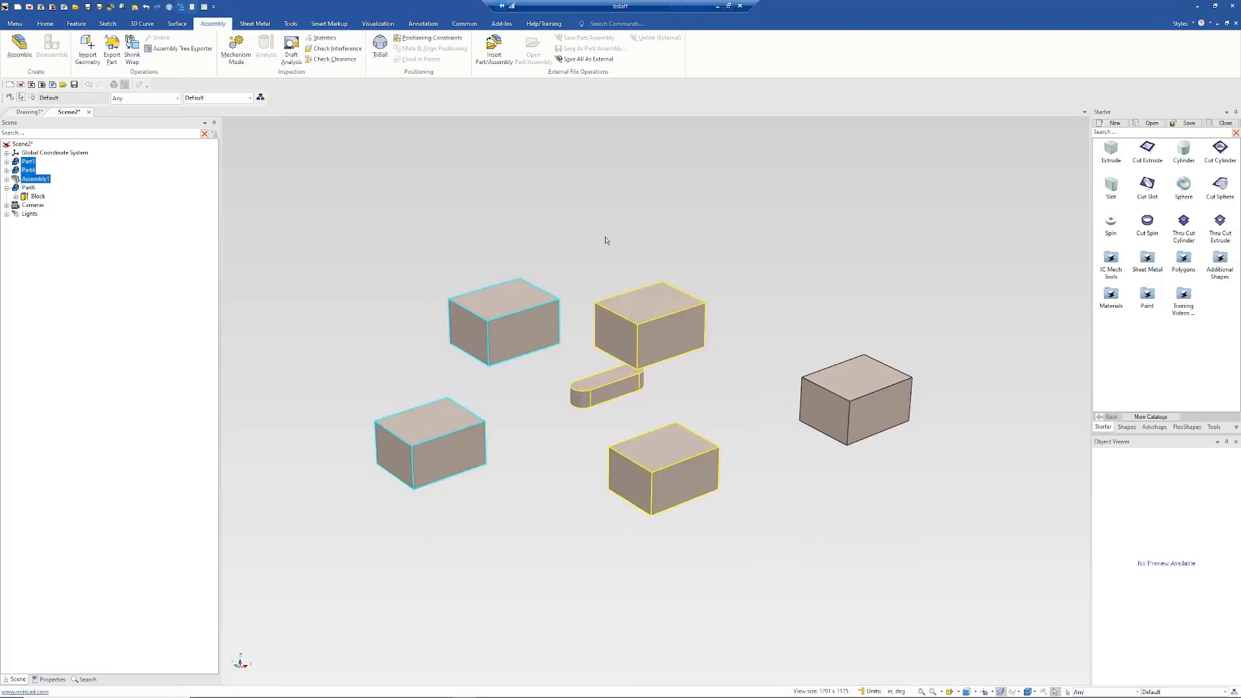
pyautogui.moveTo(960, 571); pyautogui.dragTo(513, 231)
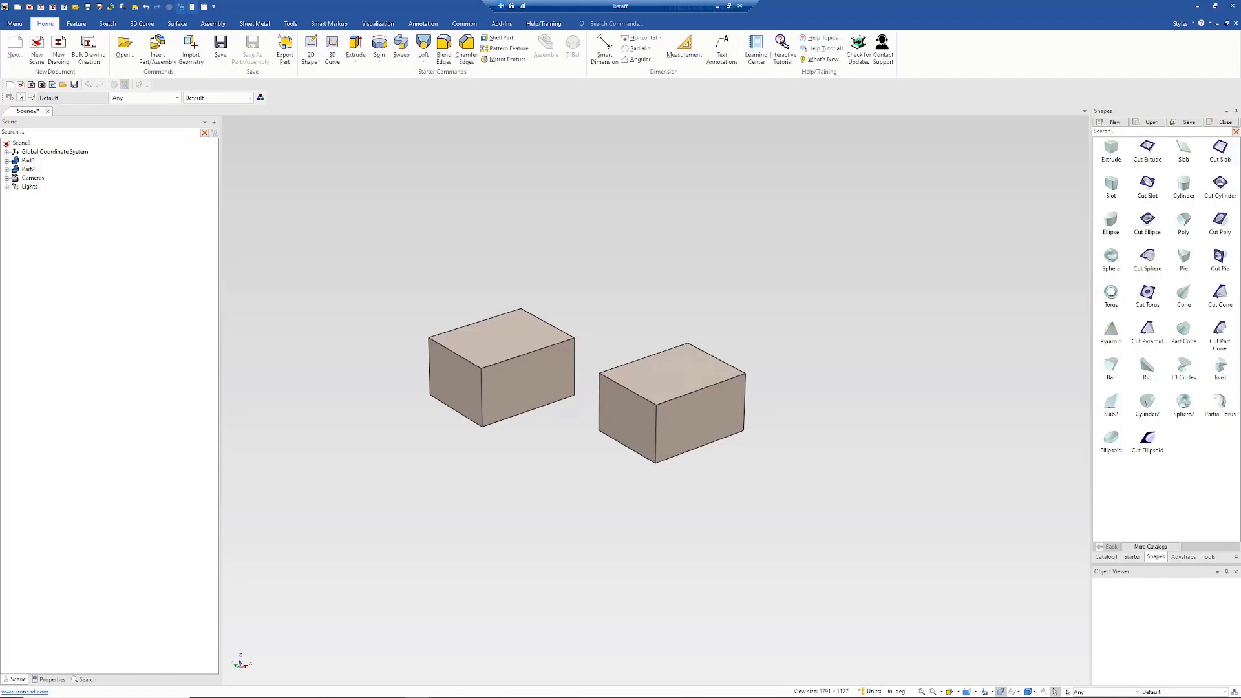
# - Select Part2 and clear the selection several times to examine the part-level selection highlight
pyautogui.click(716, 388)
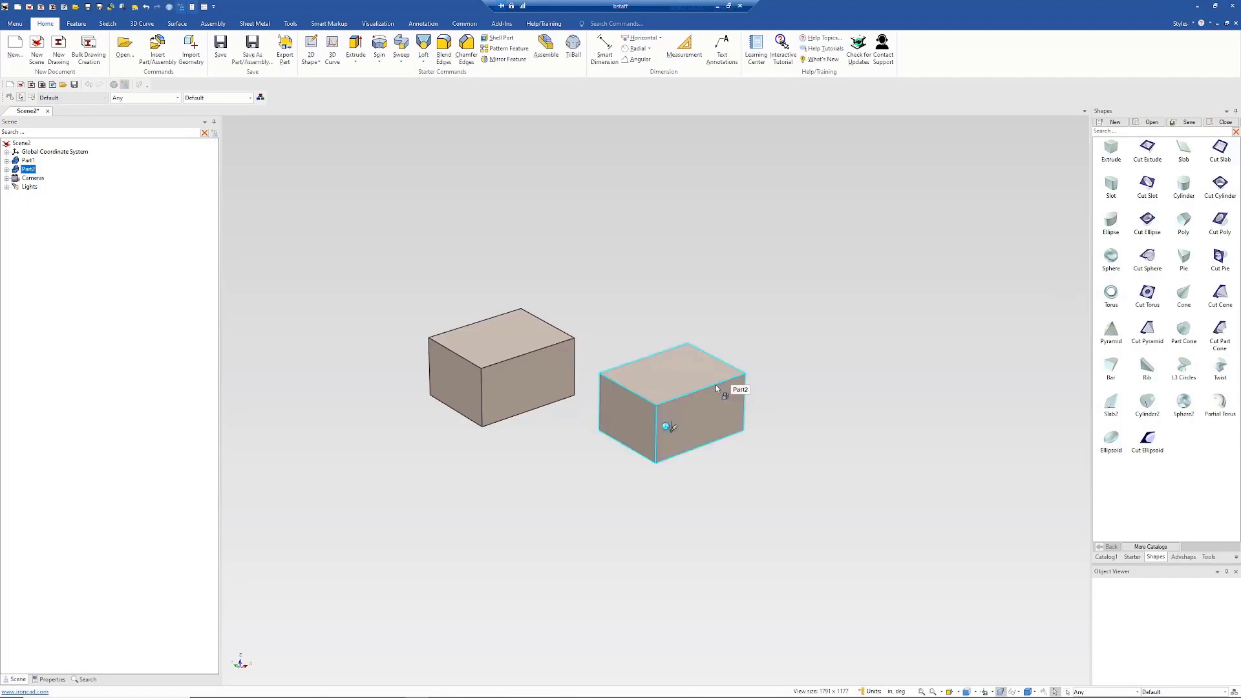
pyautogui.click(825, 356)
pyautogui.click(692, 417)
pyautogui.click(840, 496)
pyautogui.click(724, 427)
pyautogui.click(793, 490)
# - Assemble Part1 and Part2 into one assembly and clear the selection
pyautogui.click(714, 438)
pyautogui.keyDown('shift'); pyautogui.click(519, 360); pyautogui.keyUp('shift')
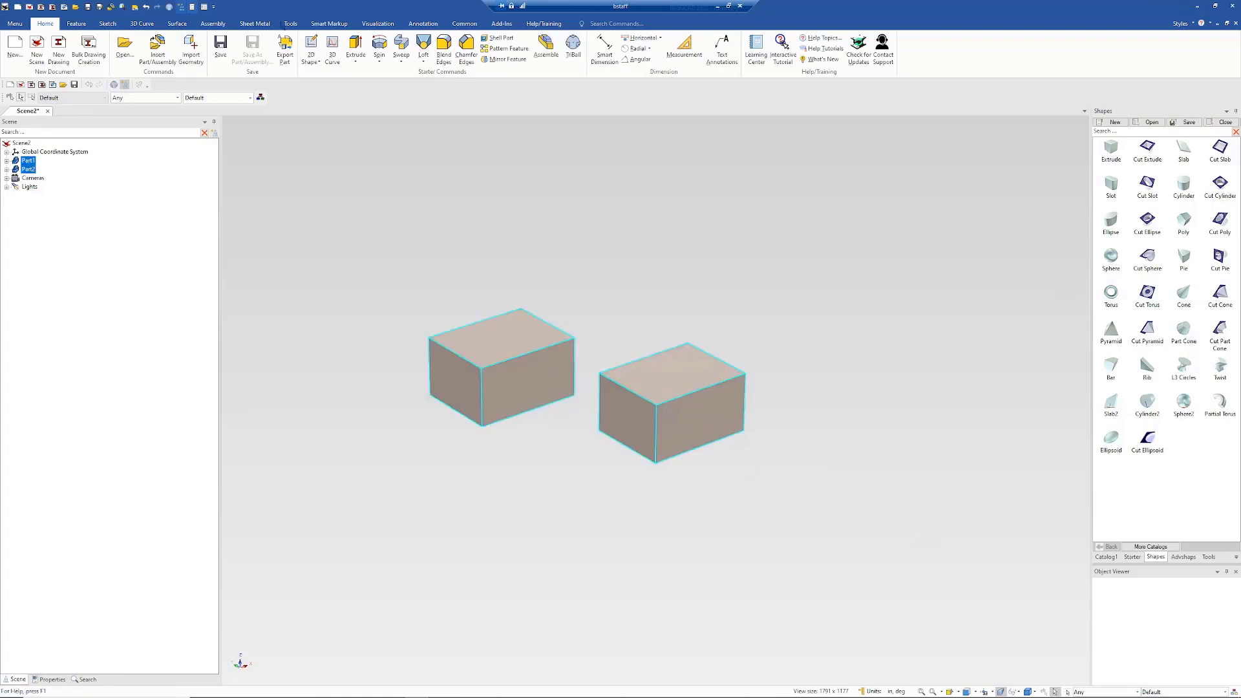
pyautogui.click(213, 23)
pyautogui.click(22, 46)
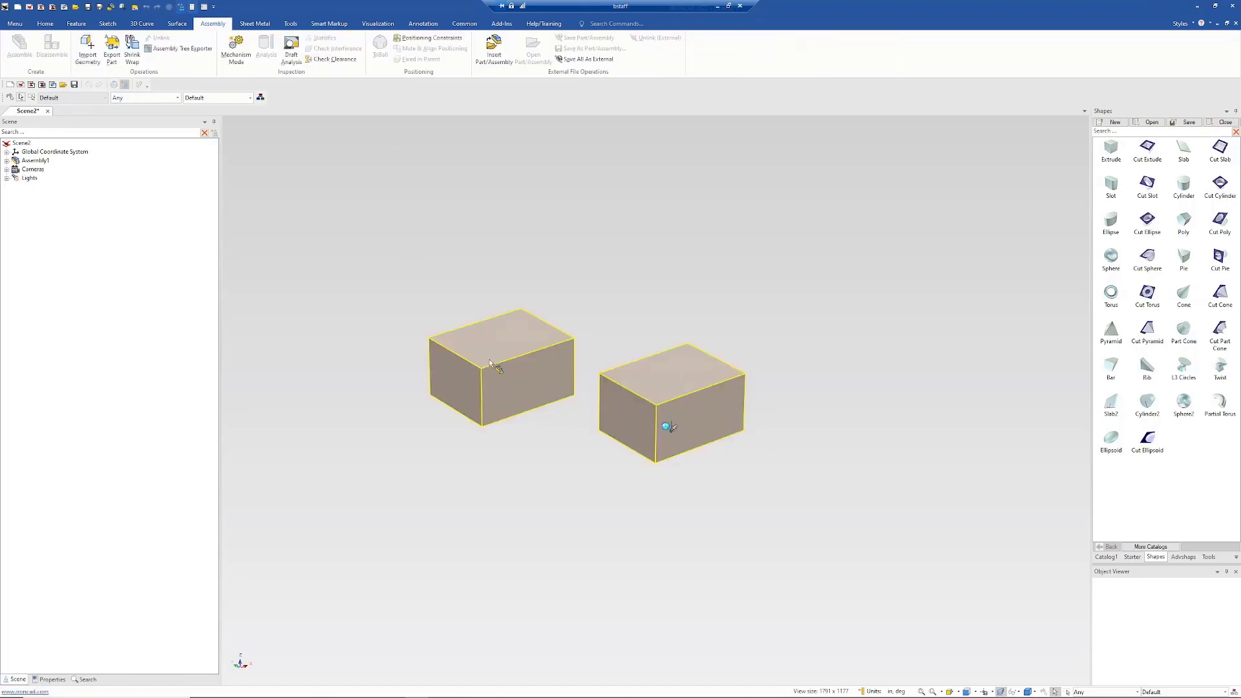
pyautogui.click(699, 551)
# - Select the new assembly through its block and clear it repeatedly to examine the assembly-level highlight
pyautogui.click(518, 381)
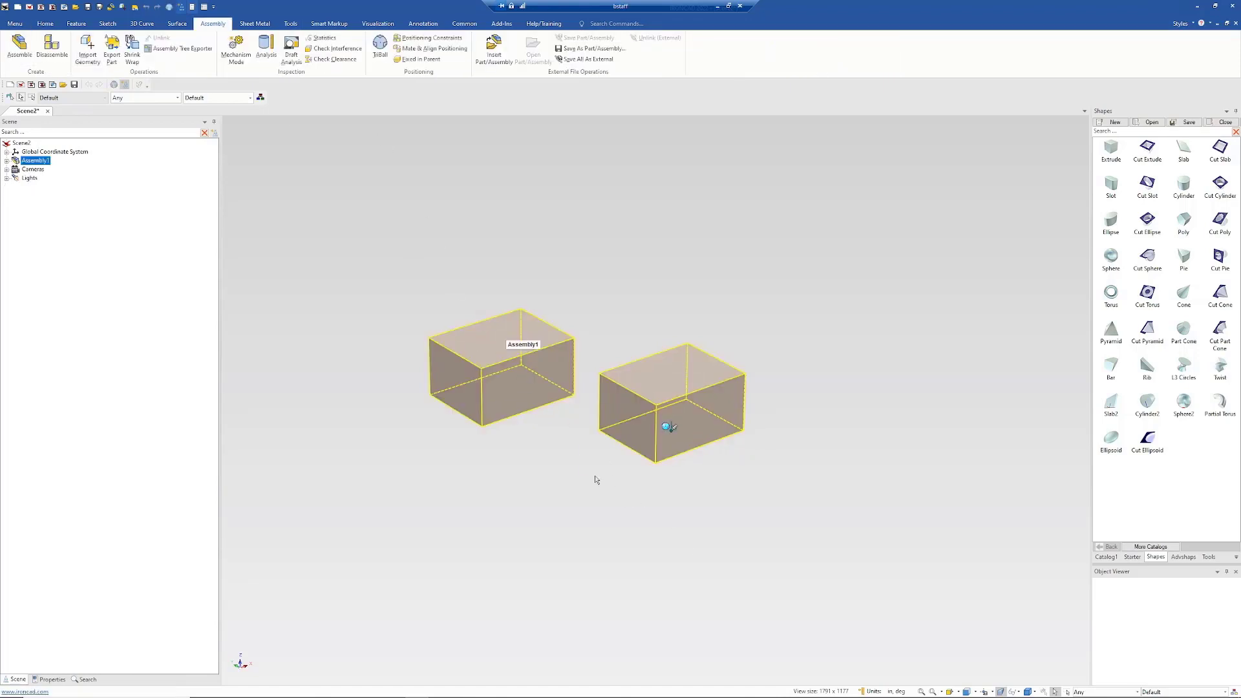
pyautogui.click(636, 523)
pyautogui.click(542, 405)
pyautogui.click(580, 471)
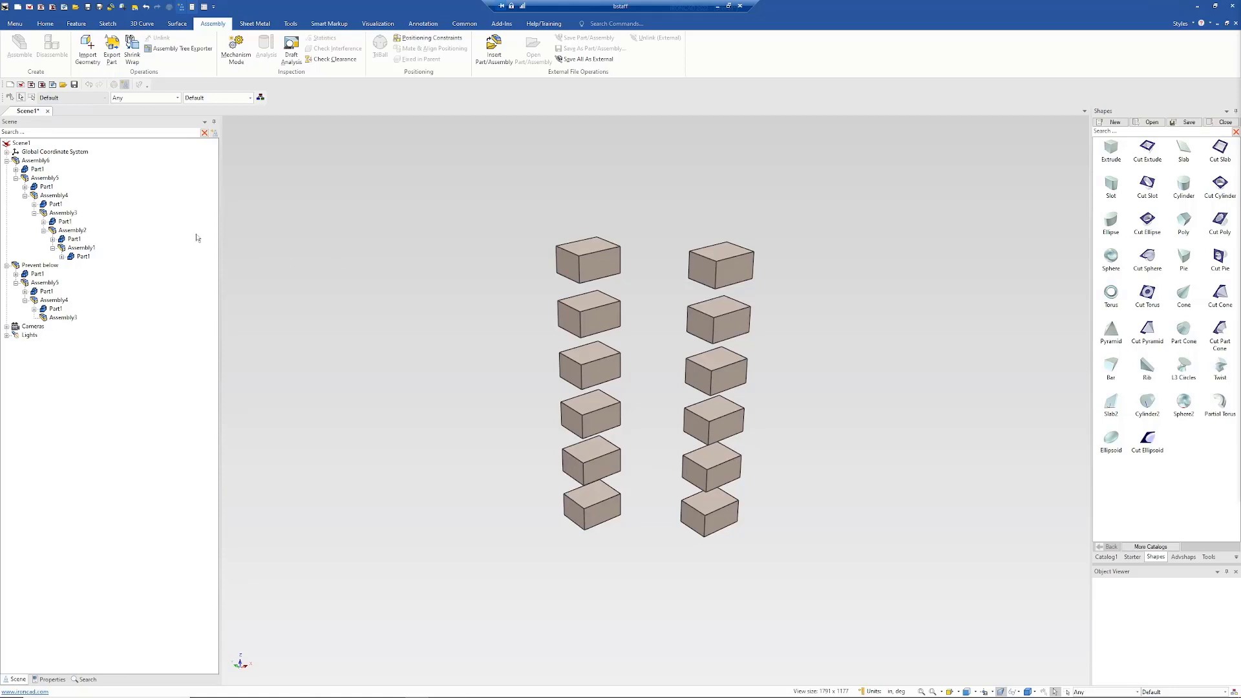
# - Examine Assembly6 from the scene tree and compare the assemblies picked through the bottom block of each column
pyautogui.click(36, 161)
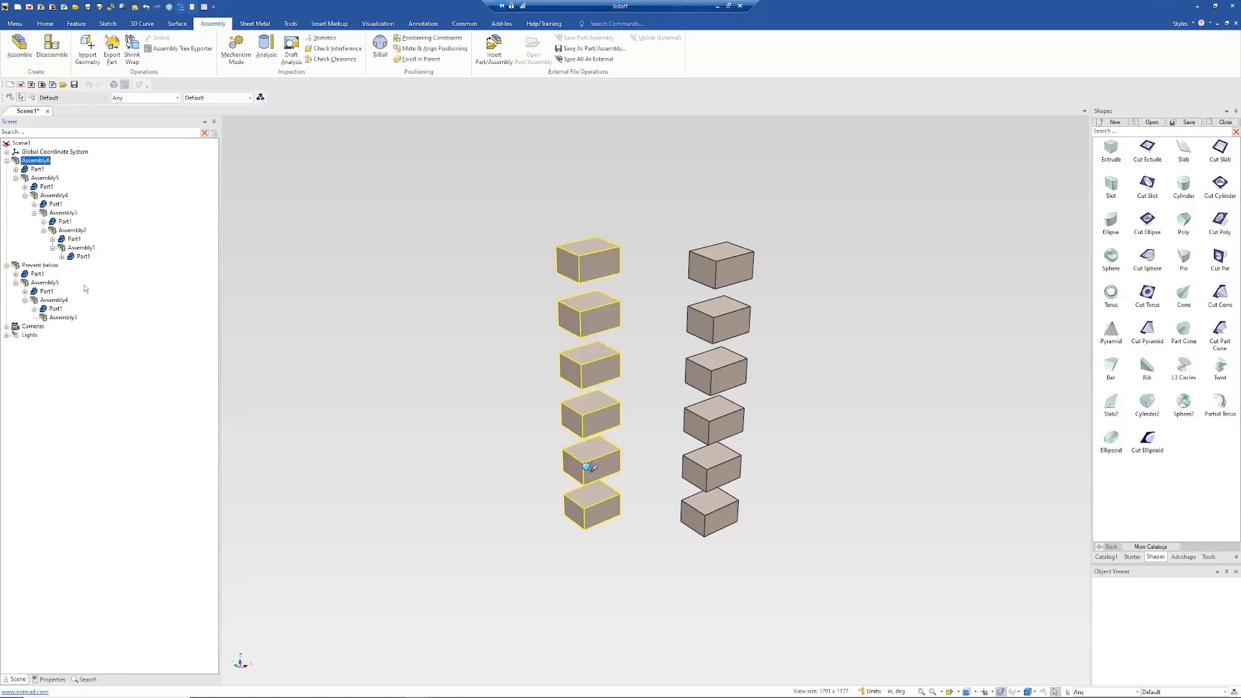
pyautogui.click(531, 506)
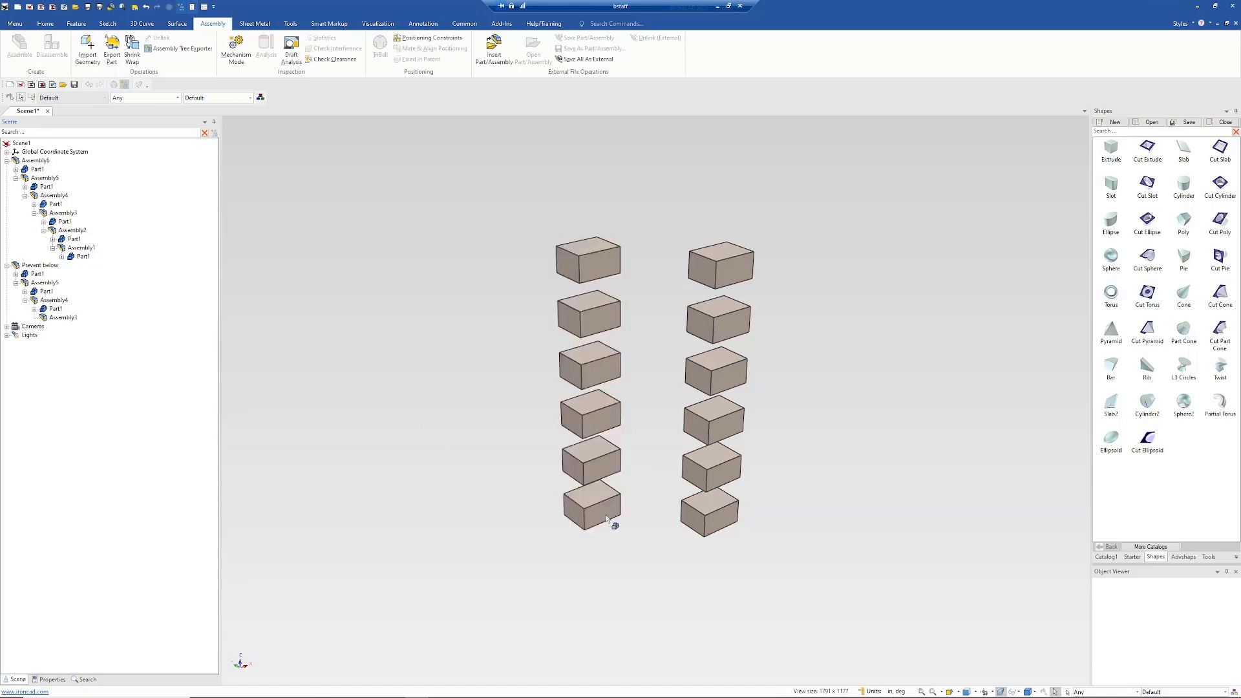
pyautogui.click(607, 516)
pyautogui.click(659, 499)
pyautogui.click(608, 516)
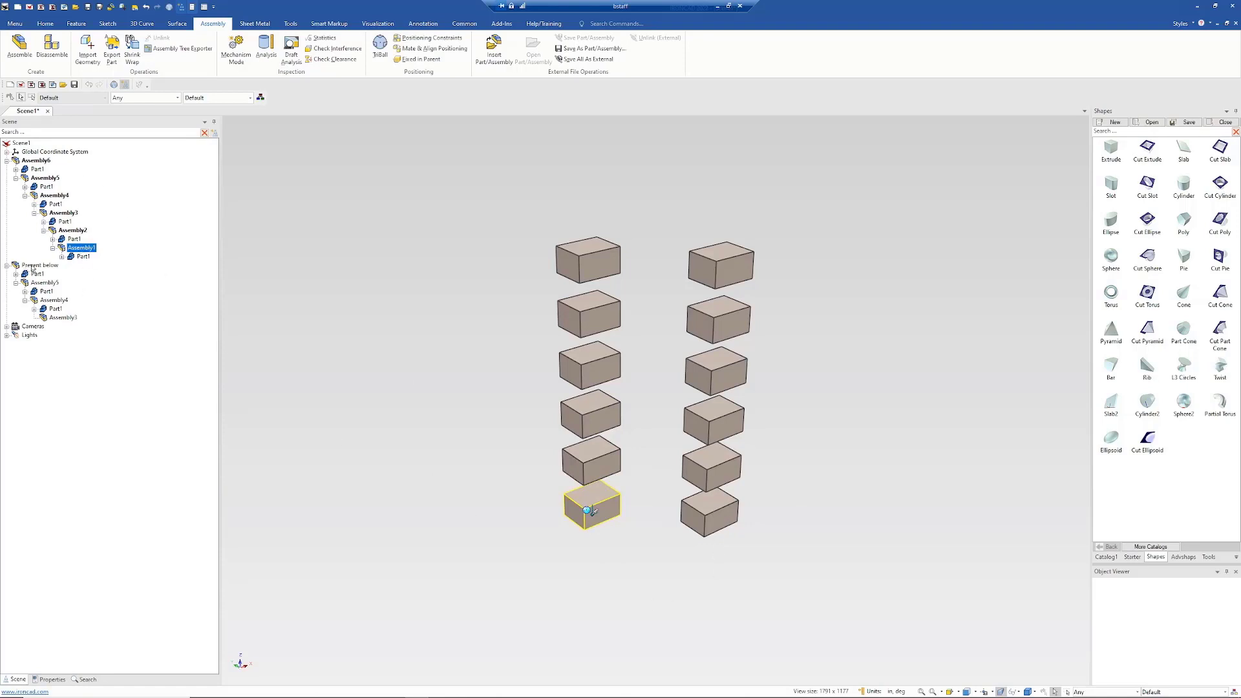
pyautogui.click(717, 521)
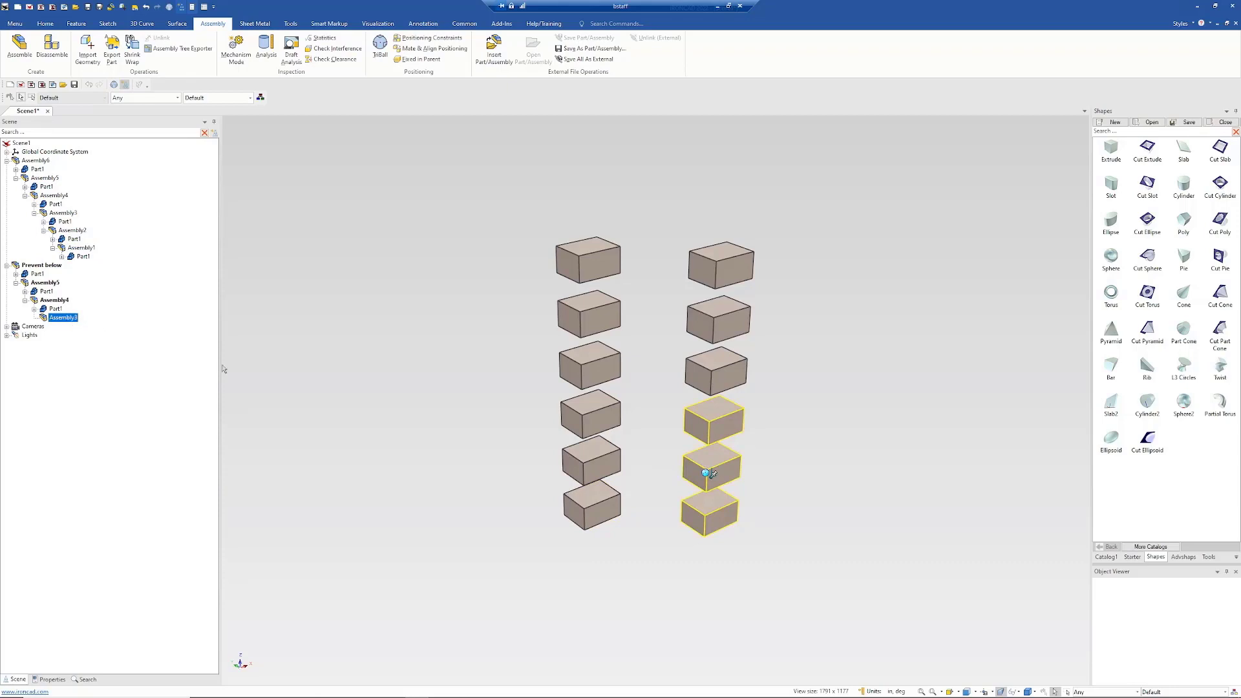
pyautogui.click(650, 395)
# - Pick blocks down the first column to examine its nested assemblies from Assembly5 to Assembly1
pyautogui.click(604, 366)
pyautogui.click(598, 326)
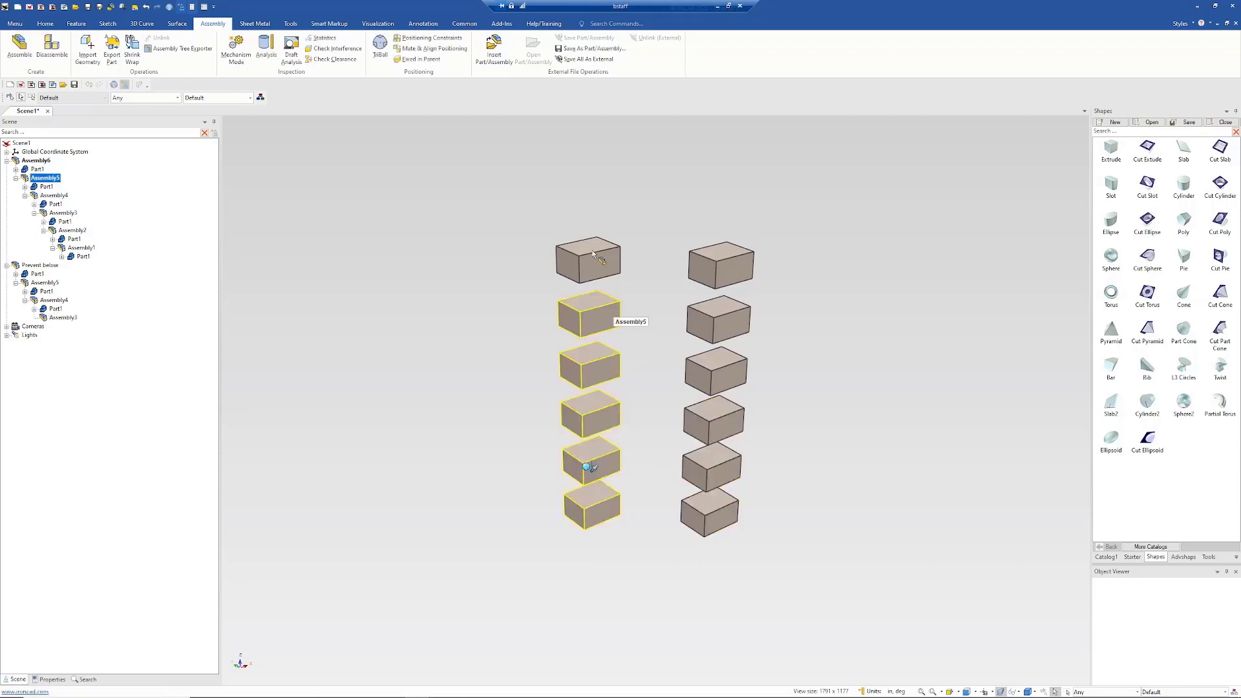
pyautogui.click(596, 325)
pyautogui.click(596, 325)
pyautogui.click(596, 375)
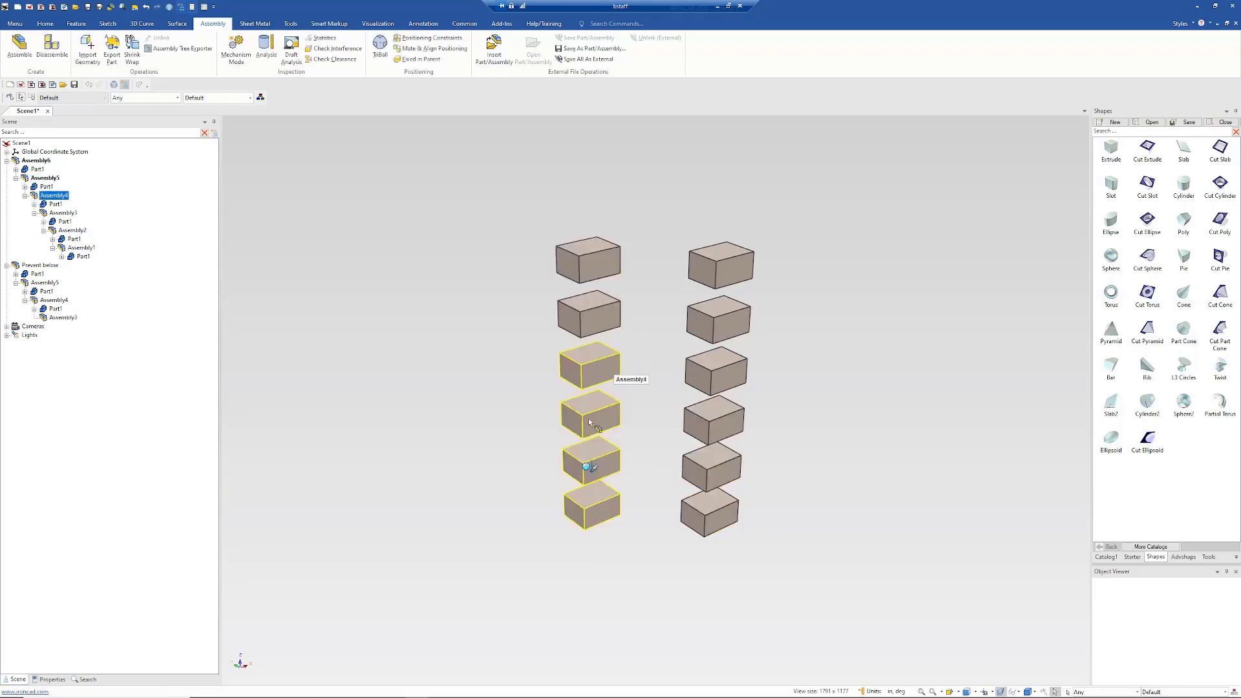
pyautogui.click(588, 418)
pyautogui.click(608, 463)
pyautogui.click(592, 504)
# - Pick blocks back up the first column to examine Assembly2 through Assembly6, and clear the selection
pyautogui.click(592, 462)
pyautogui.click(590, 417)
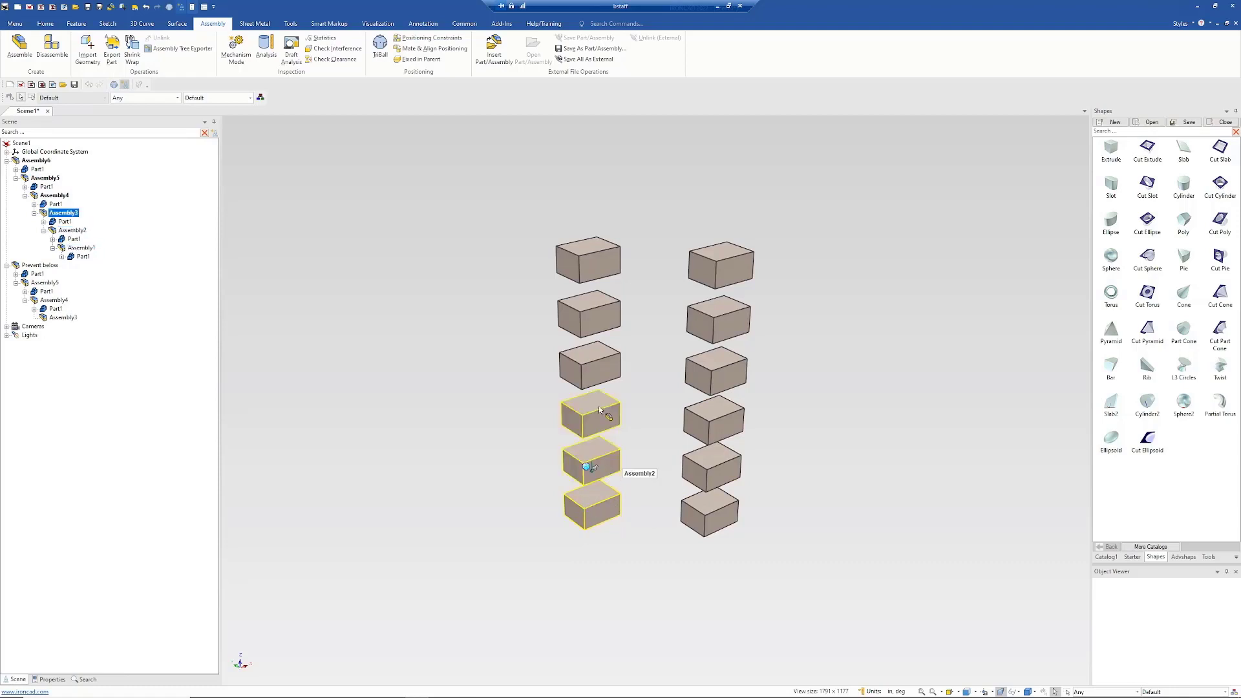
pyautogui.click(592, 369)
pyautogui.click(594, 322)
pyautogui.click(601, 276)
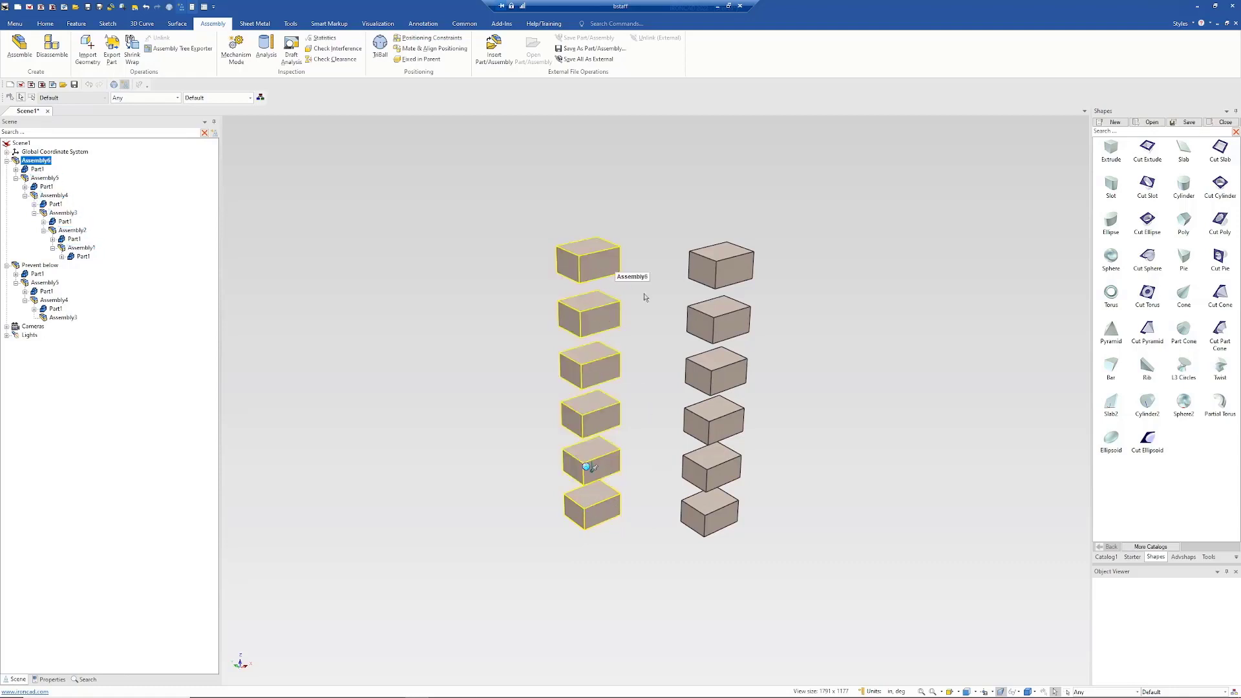
pyautogui.click(645, 395)
# - Select the individual Part1 blocks one after another from the second block of the first column down to the lowest
pyautogui.click(596, 321)
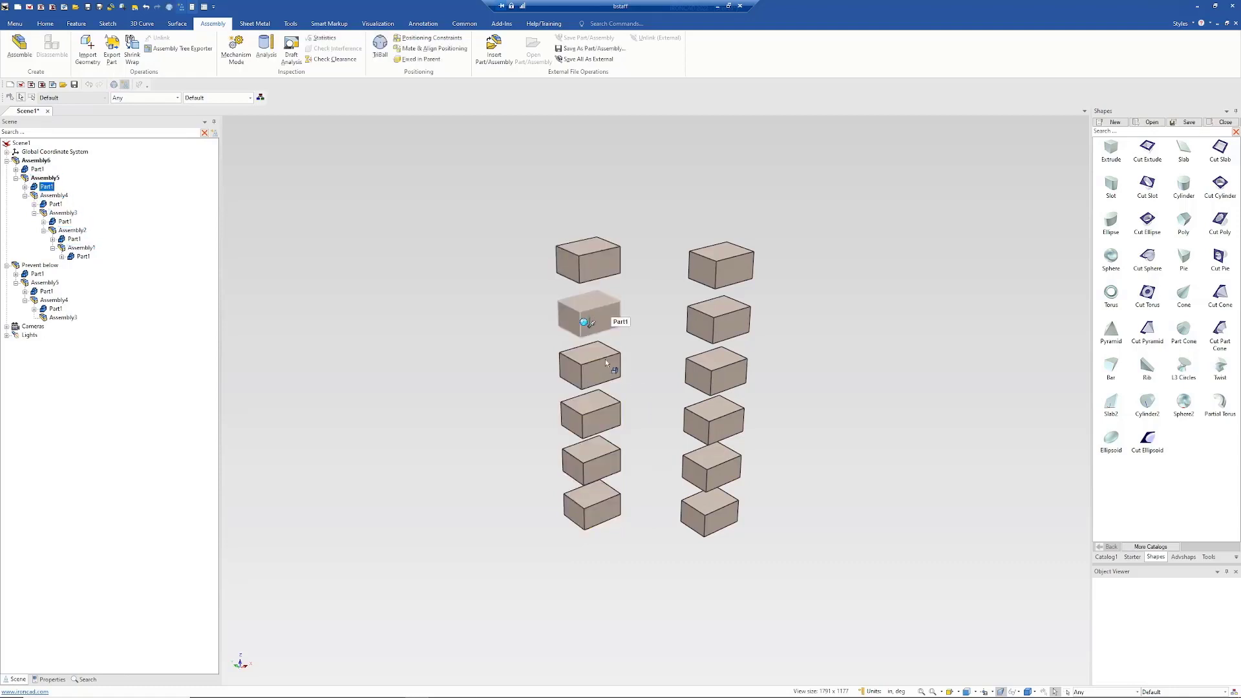
pyautogui.click(607, 363)
pyautogui.click(608, 427)
pyautogui.click(608, 462)
pyautogui.click(611, 507)
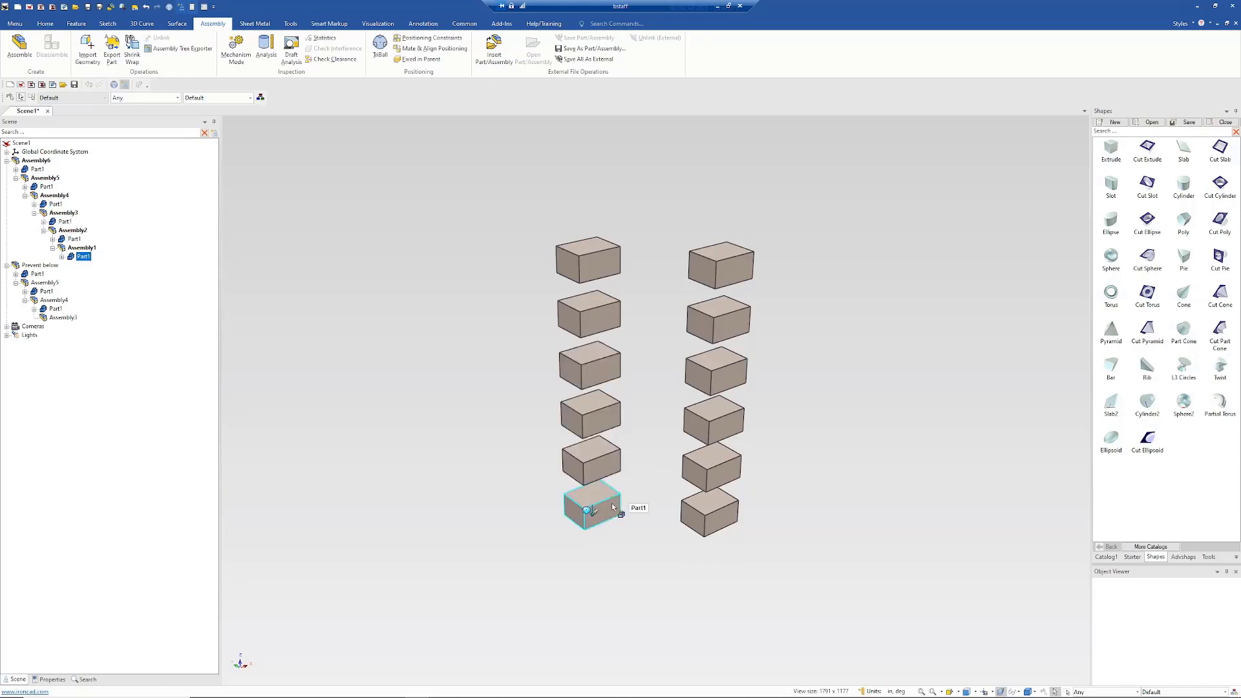
# - Pick blocks down the second column to examine its nested assemblies from Assembly5 to Assembly3, and clear the selection
pyautogui.click(718, 325)
pyautogui.click(724, 380)
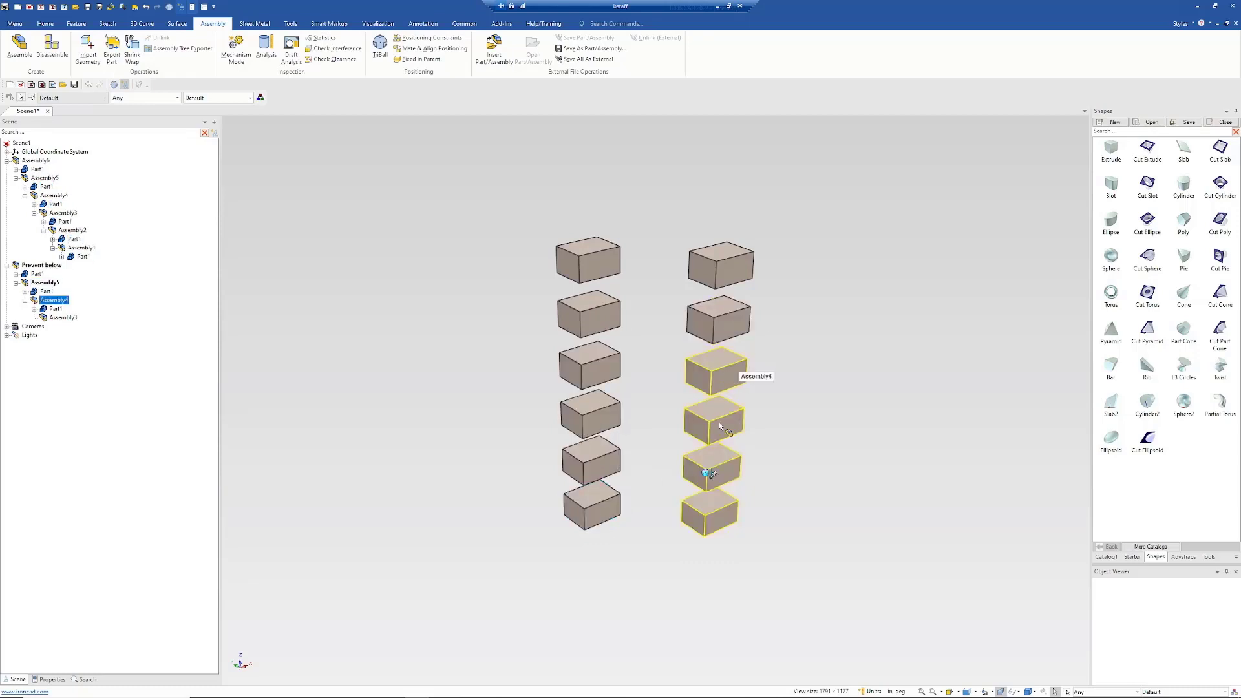
pyautogui.click(722, 428)
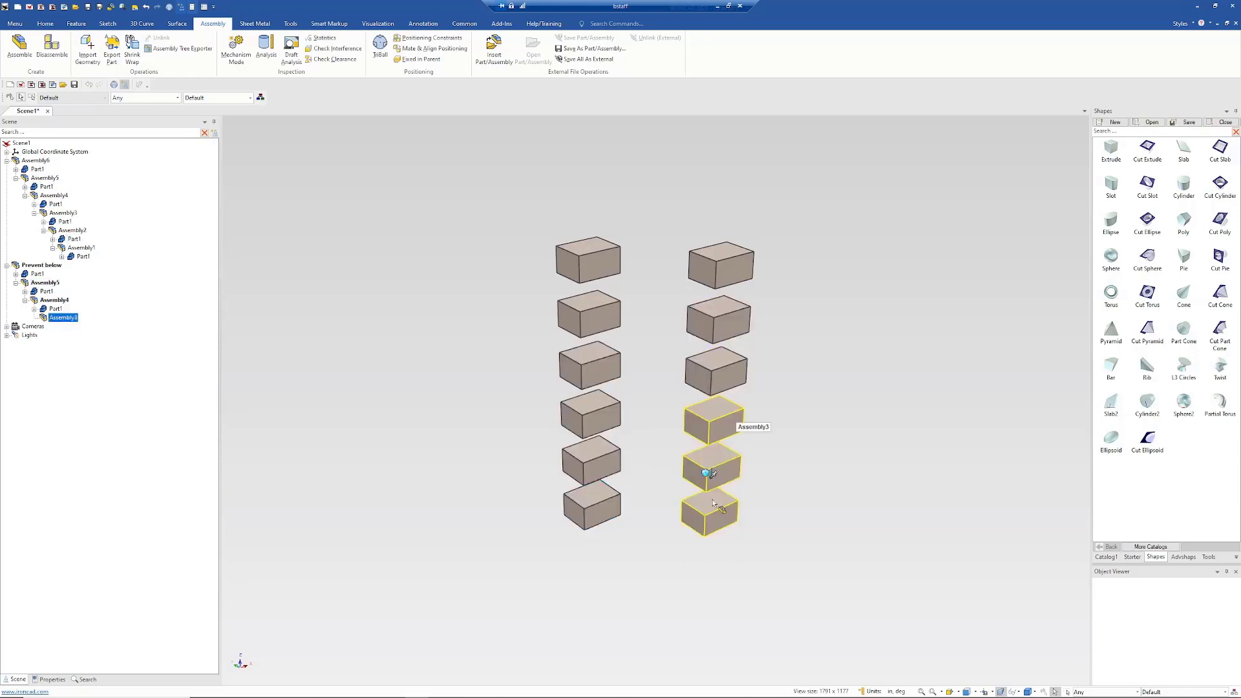
pyautogui.click(834, 421)
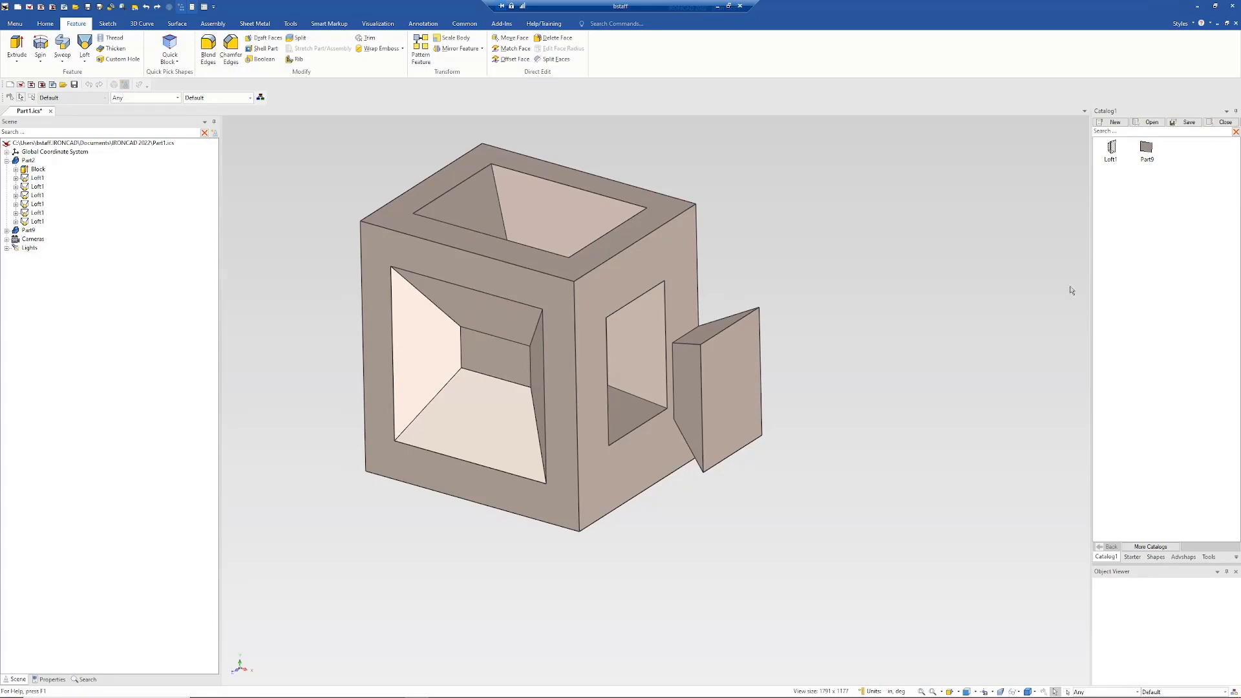
# - Stretch Part2 outward from a plane on its upper front edge, taking the stretch distance between the block's side face and the small part
pyautogui.click(573, 305)
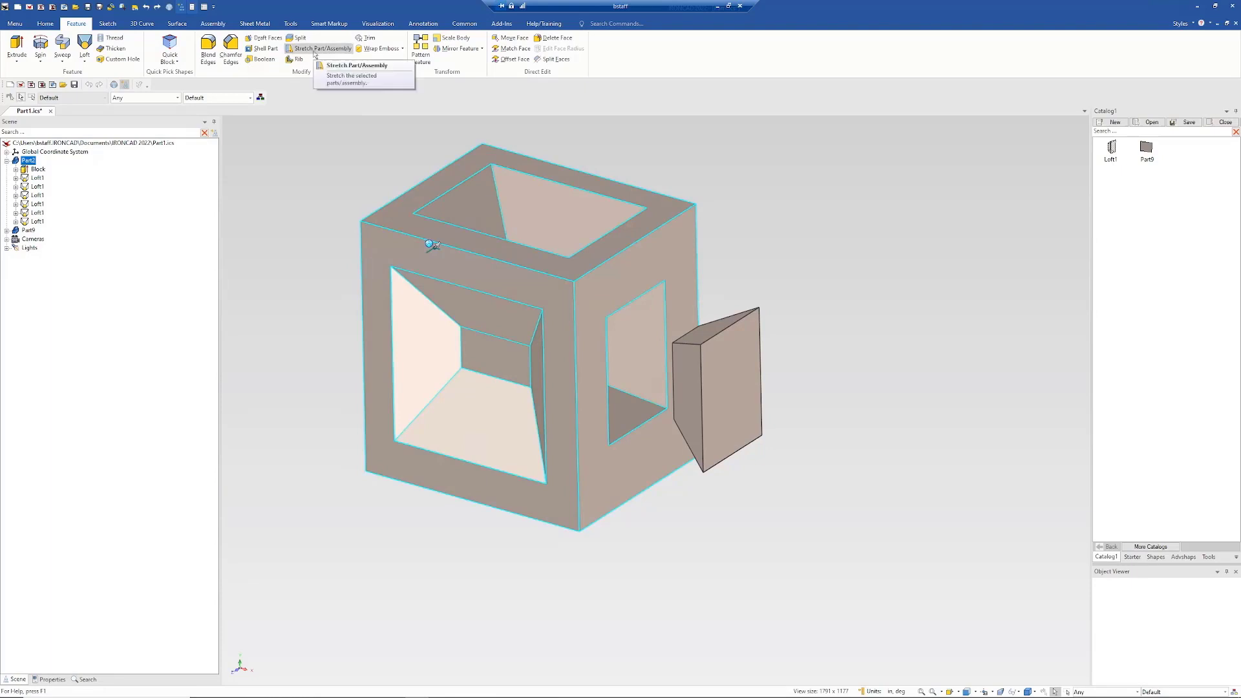
pyautogui.click(321, 48)
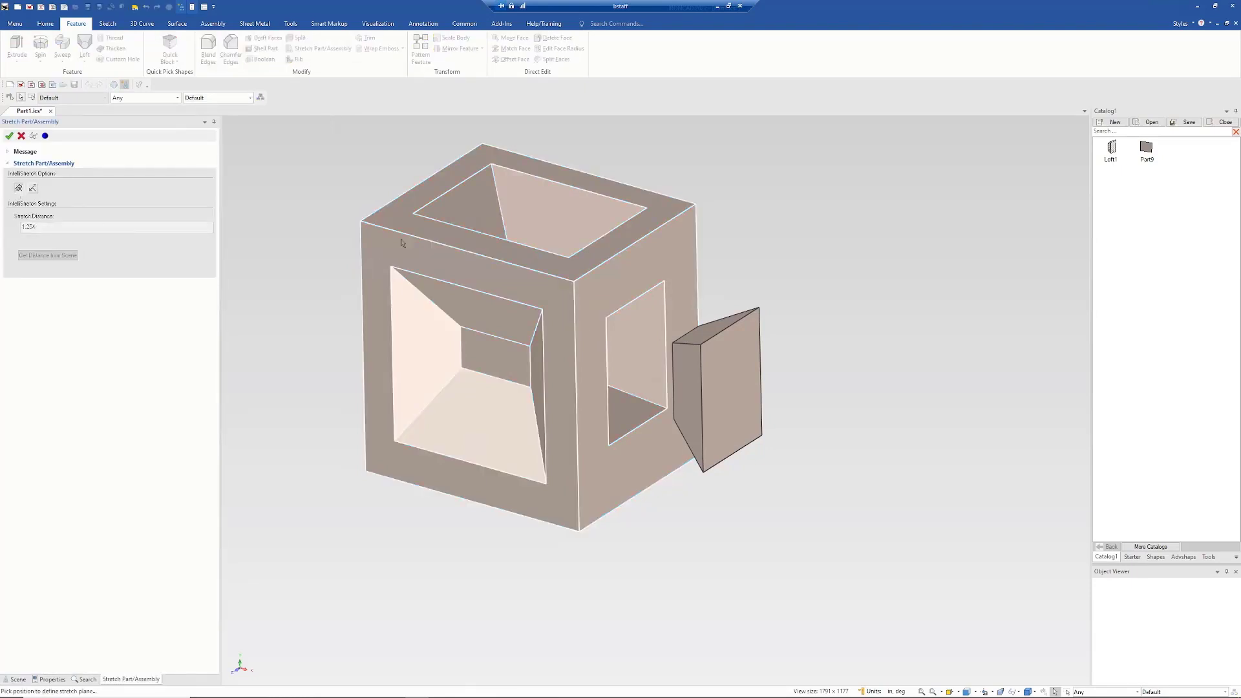
pyautogui.click(472, 252)
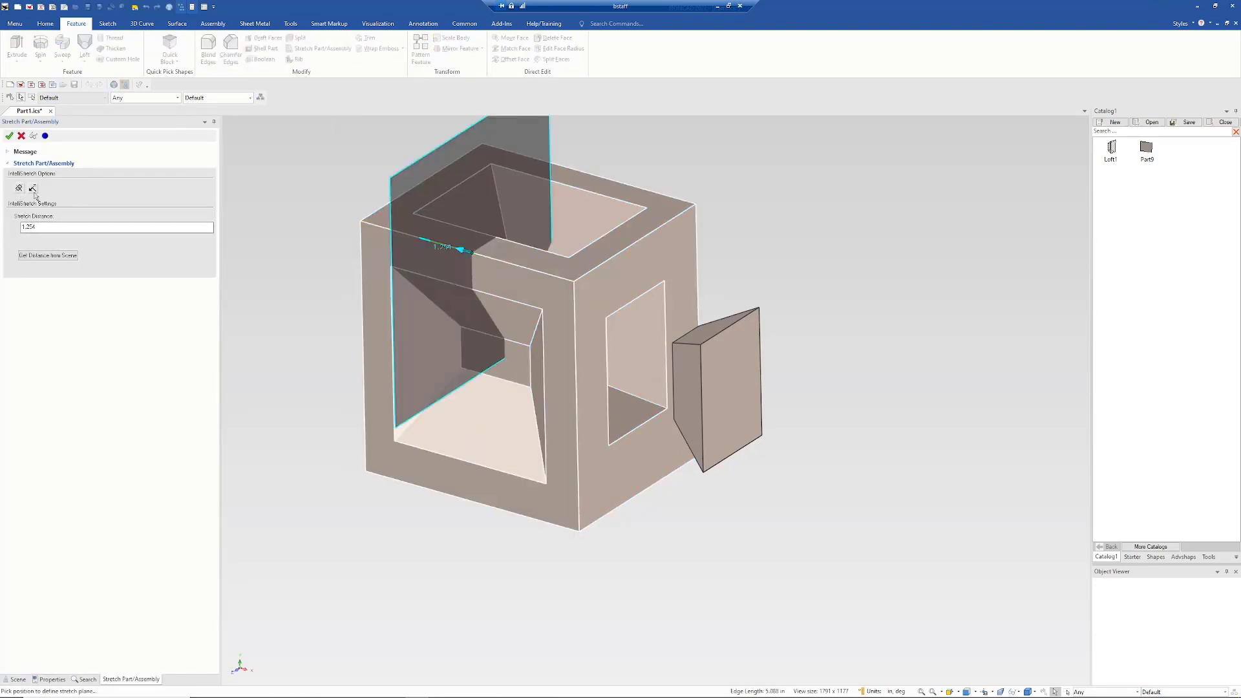
pyautogui.click(44, 257)
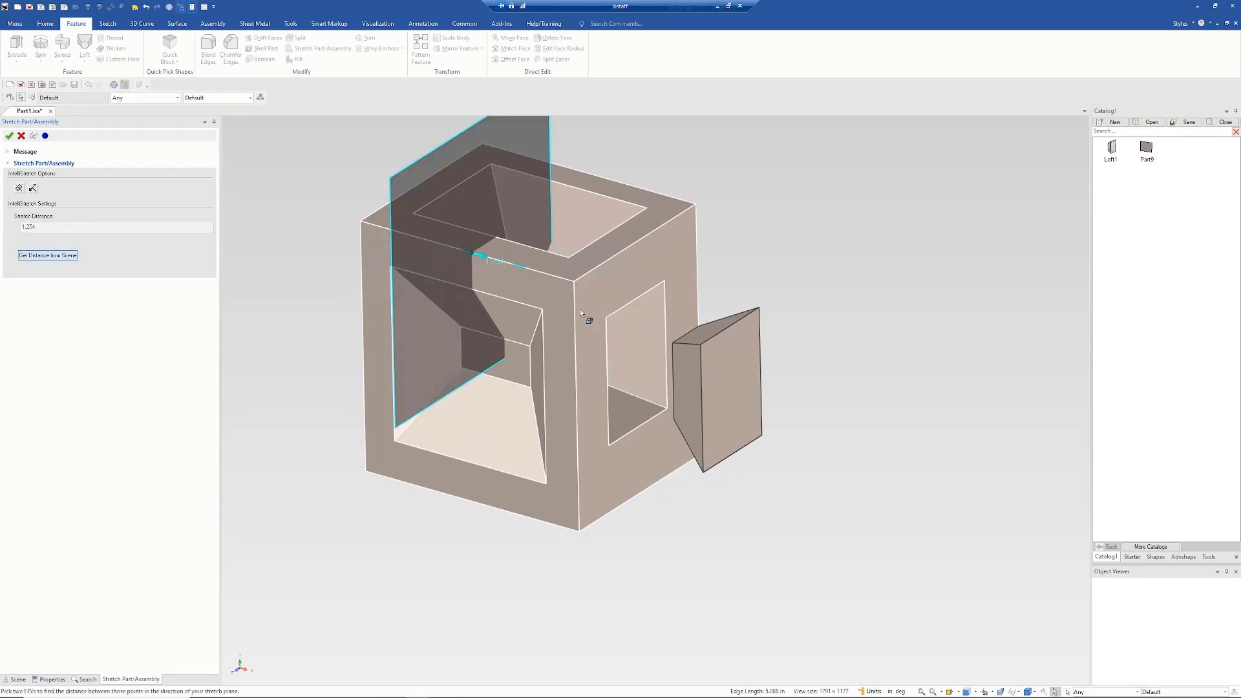
pyautogui.click(613, 295)
pyautogui.click(733, 379)
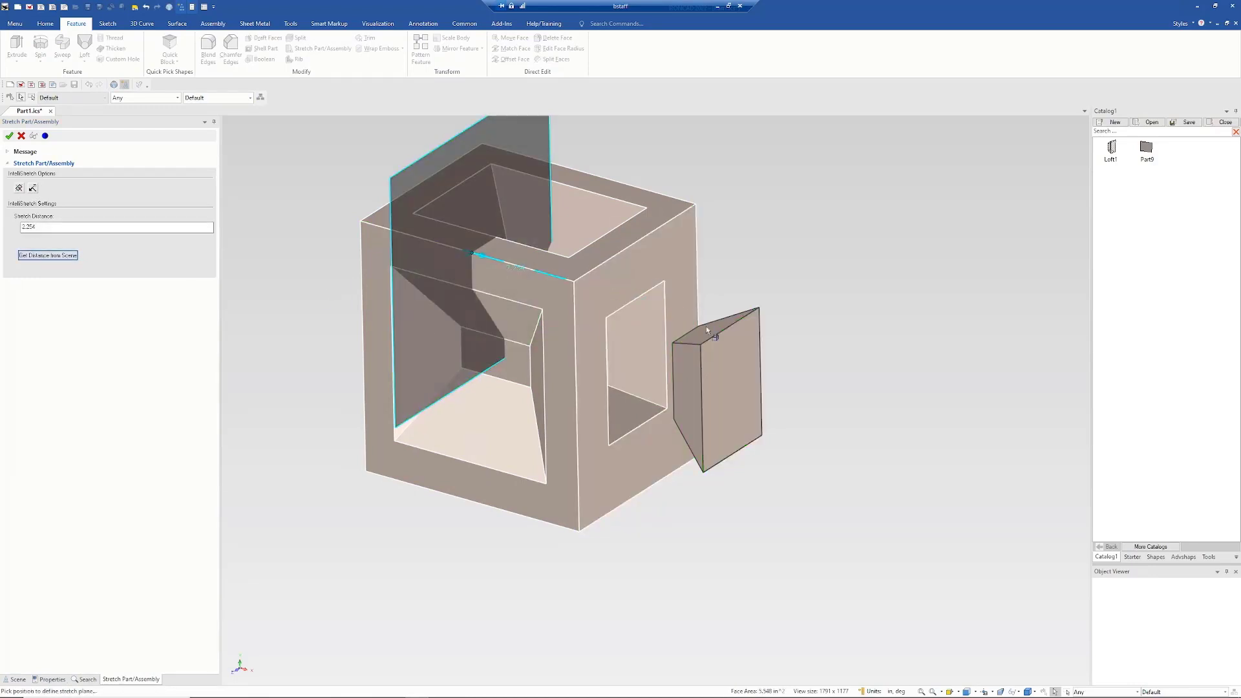
pyautogui.click(41, 226)
pyautogui.click(9, 135)
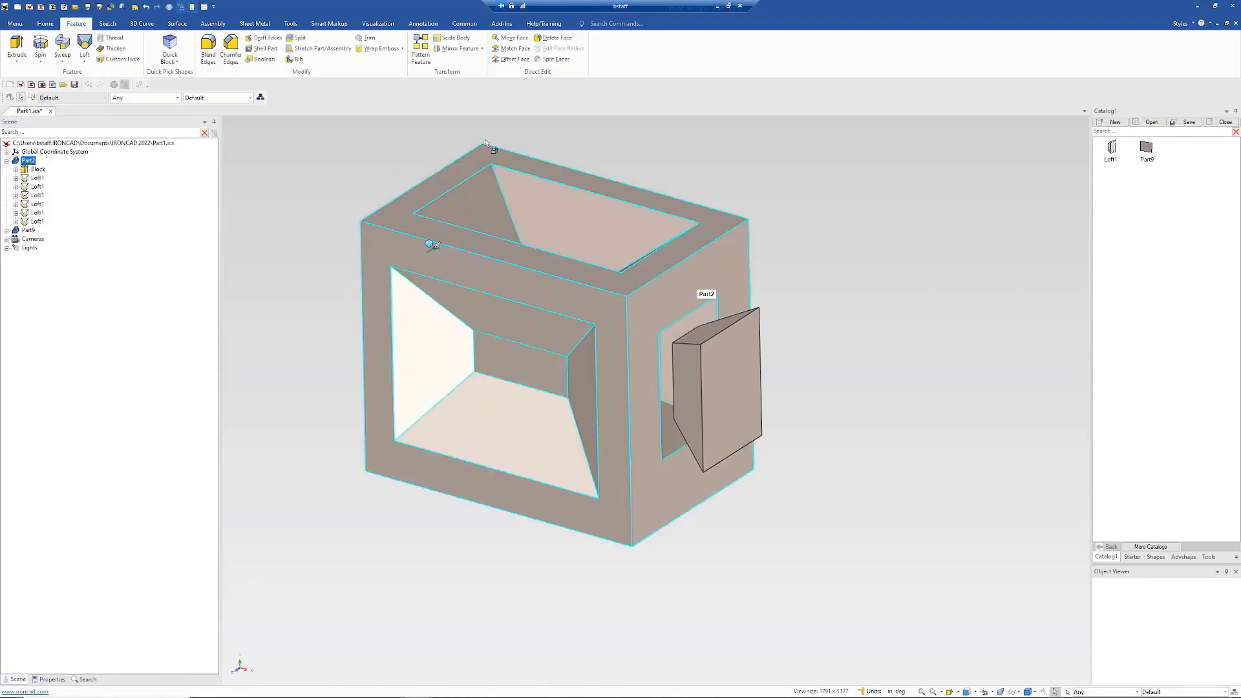
# - Set up another stretch of Part2 from its upper front edge, with the stretch distance taken between two picked points
pyautogui.click(320, 48)
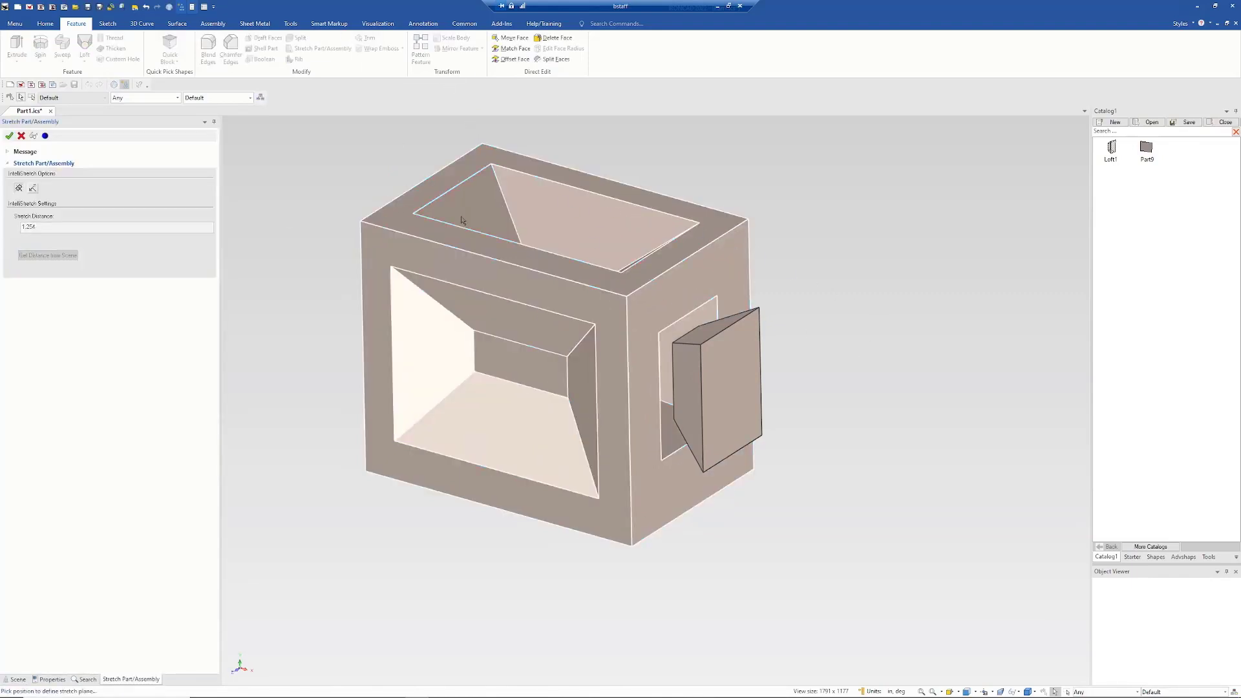
pyautogui.click(501, 264)
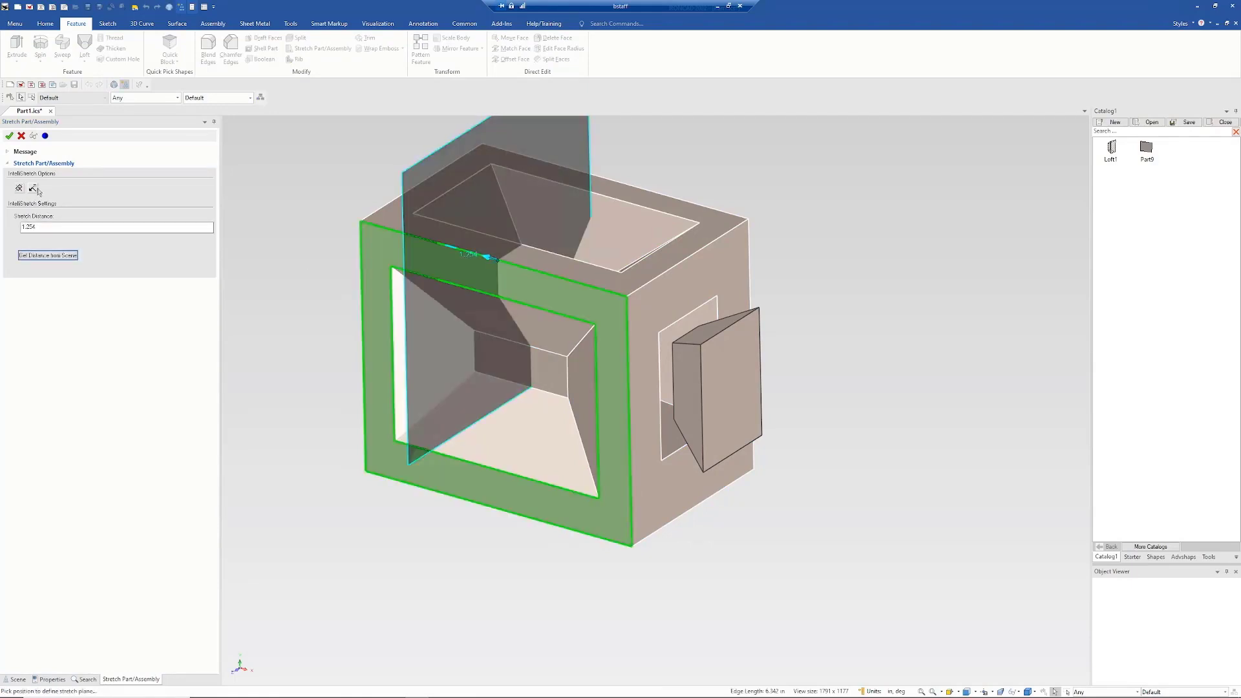
pyautogui.click(65, 256)
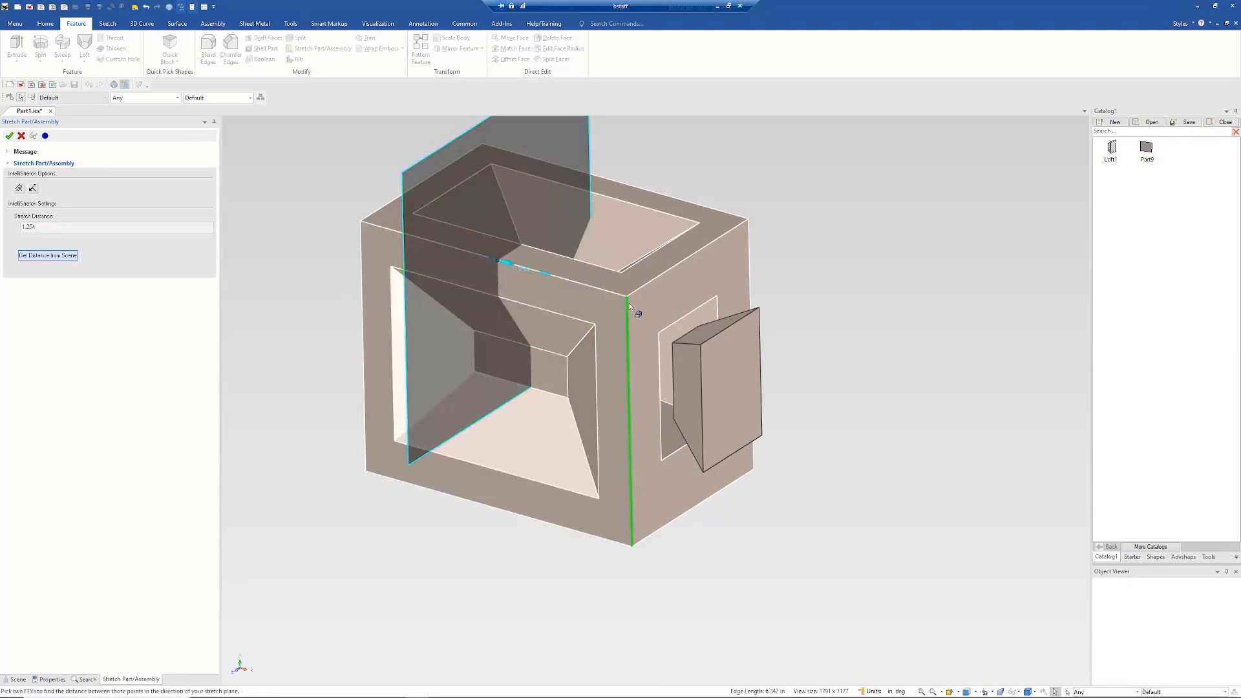
pyautogui.click(641, 307)
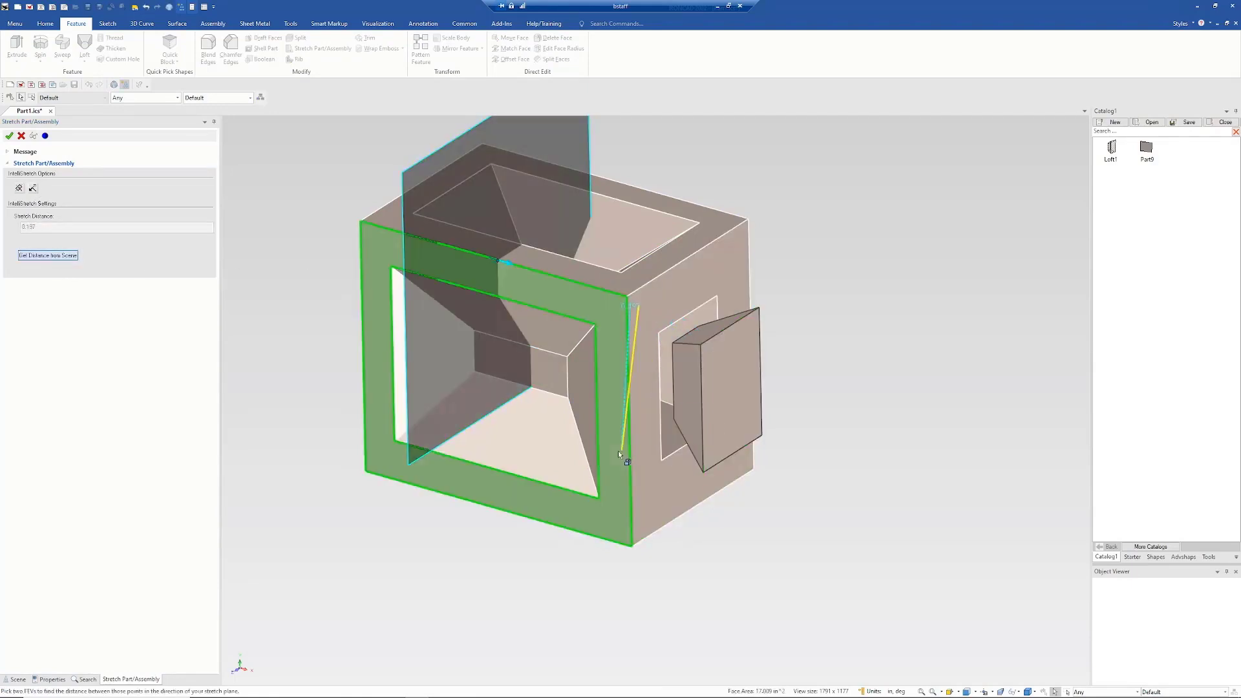
pyautogui.click(742, 378)
pyautogui.click(658, 352)
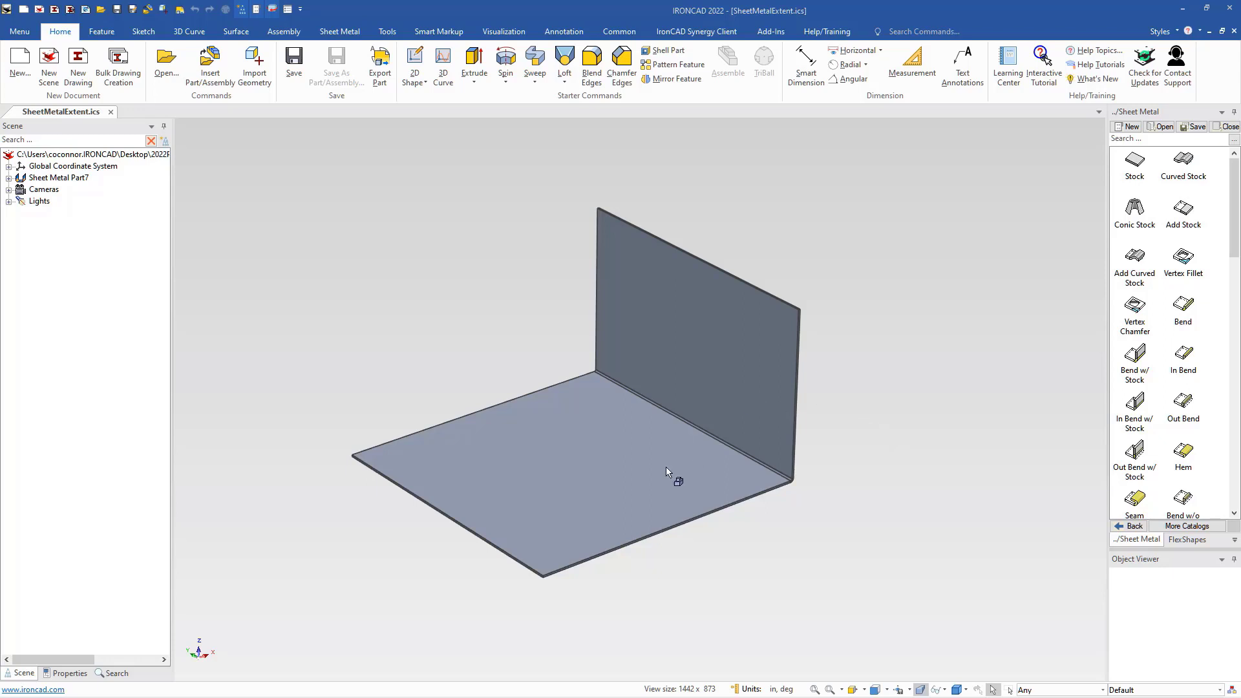
# - Add a Bend from the Sheet Metal catalog along the outer vertical edge of the sheet metal part's upright flange
pyautogui.click(572, 465)
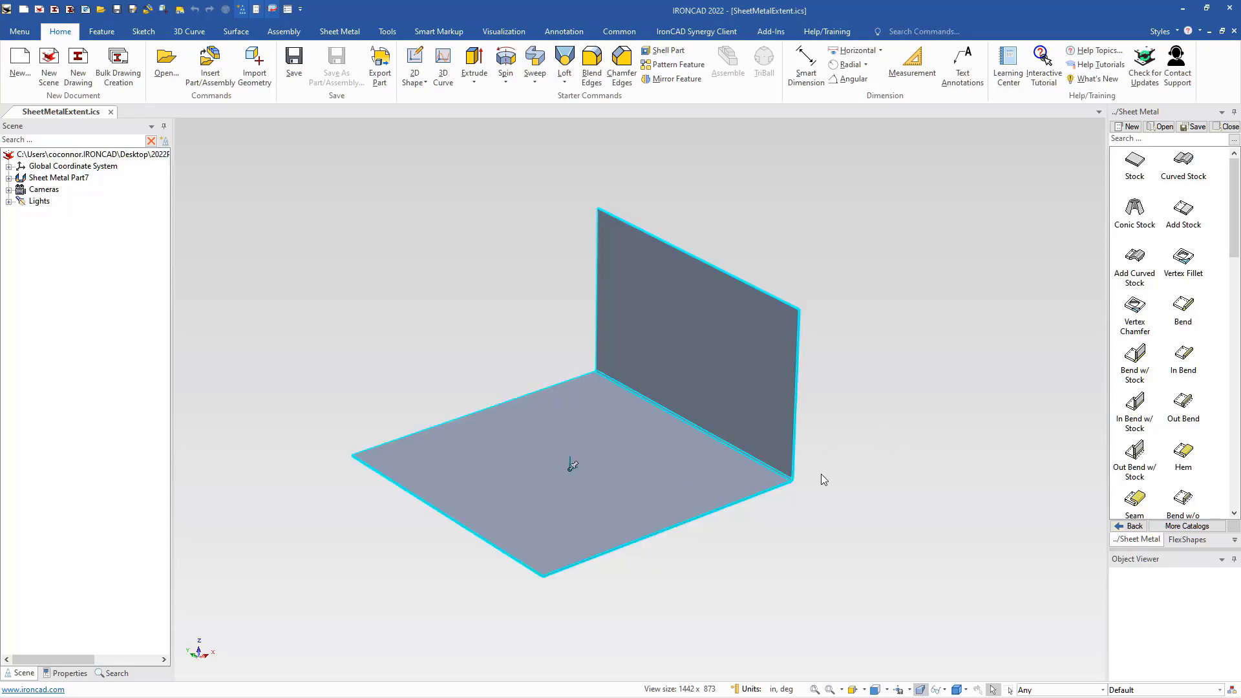
pyautogui.click(875, 419)
pyautogui.moveTo(1176, 311); pyautogui.dragTo(800, 365)
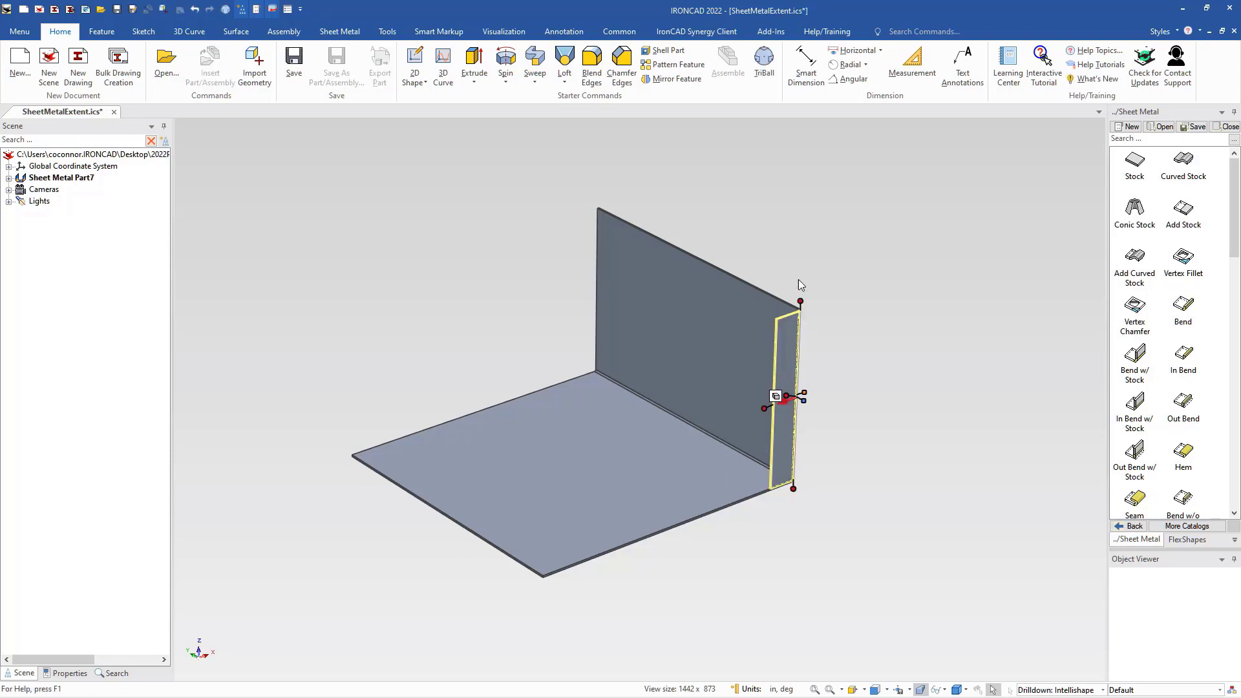
# - Shorten the new side bend by raising its lower end about 1.128 in along the upright flange's edge
pyautogui.click(797, 490)
pyautogui.click(796, 478)
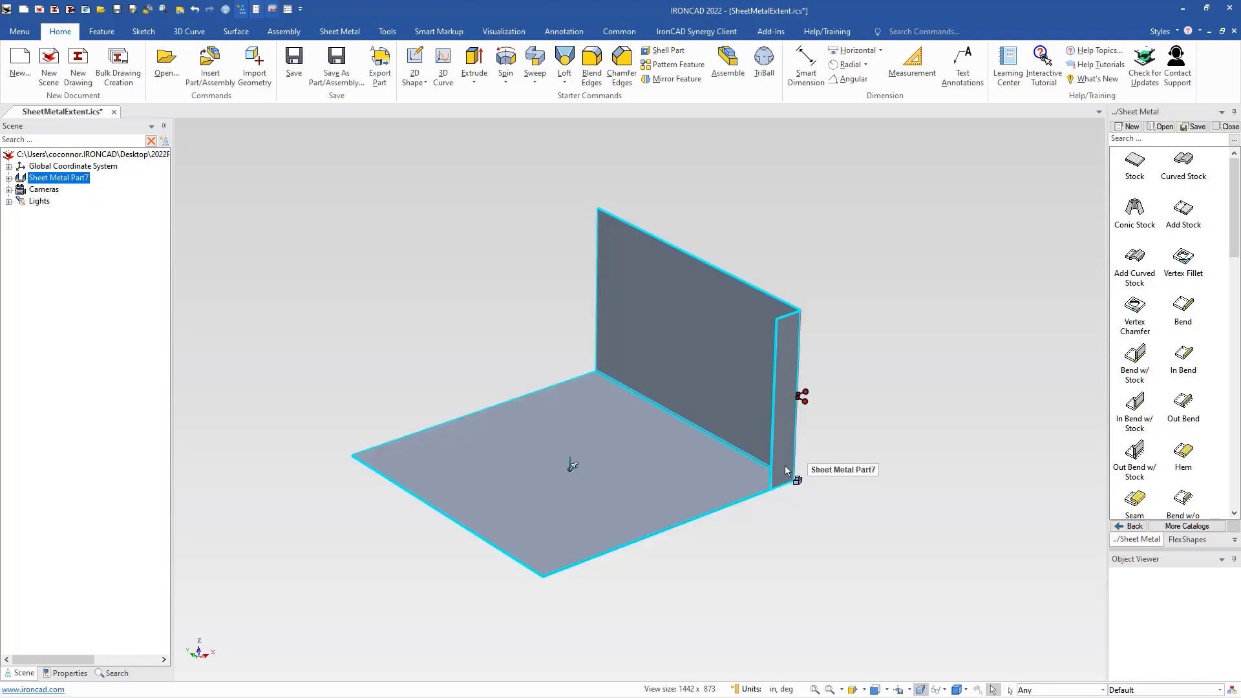
pyautogui.click(794, 481)
pyautogui.moveTo(794, 482); pyautogui.dragTo(795, 409)
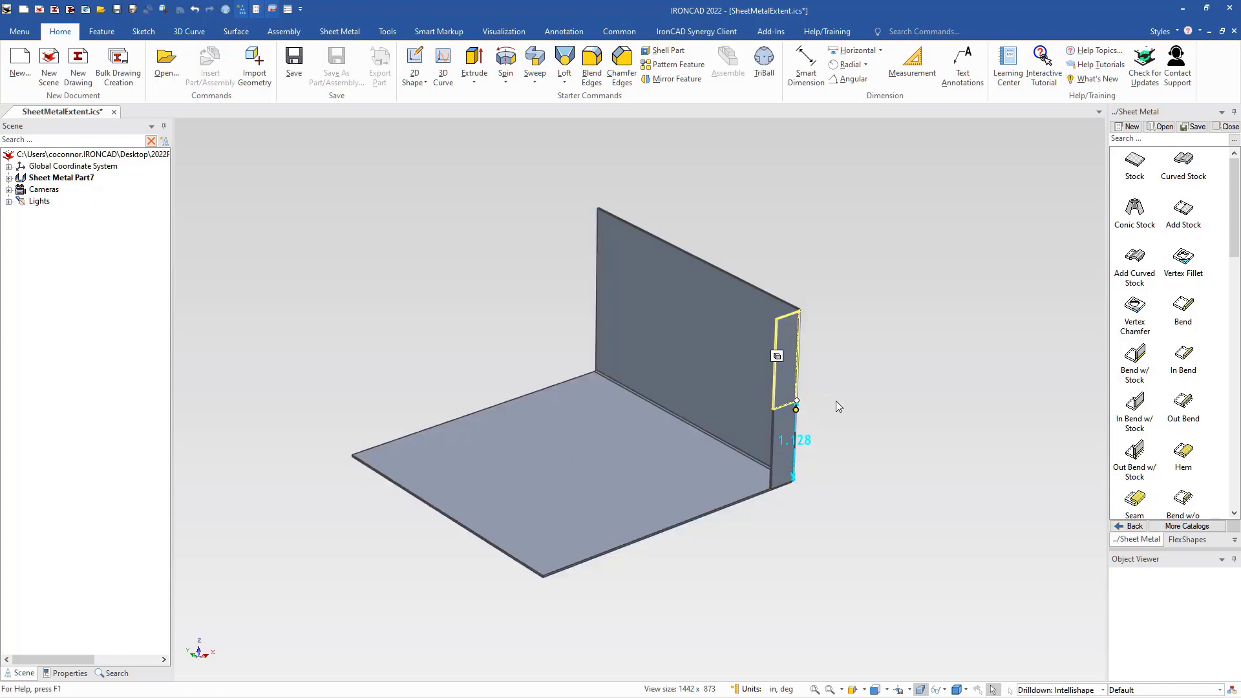
pyautogui.click(847, 394)
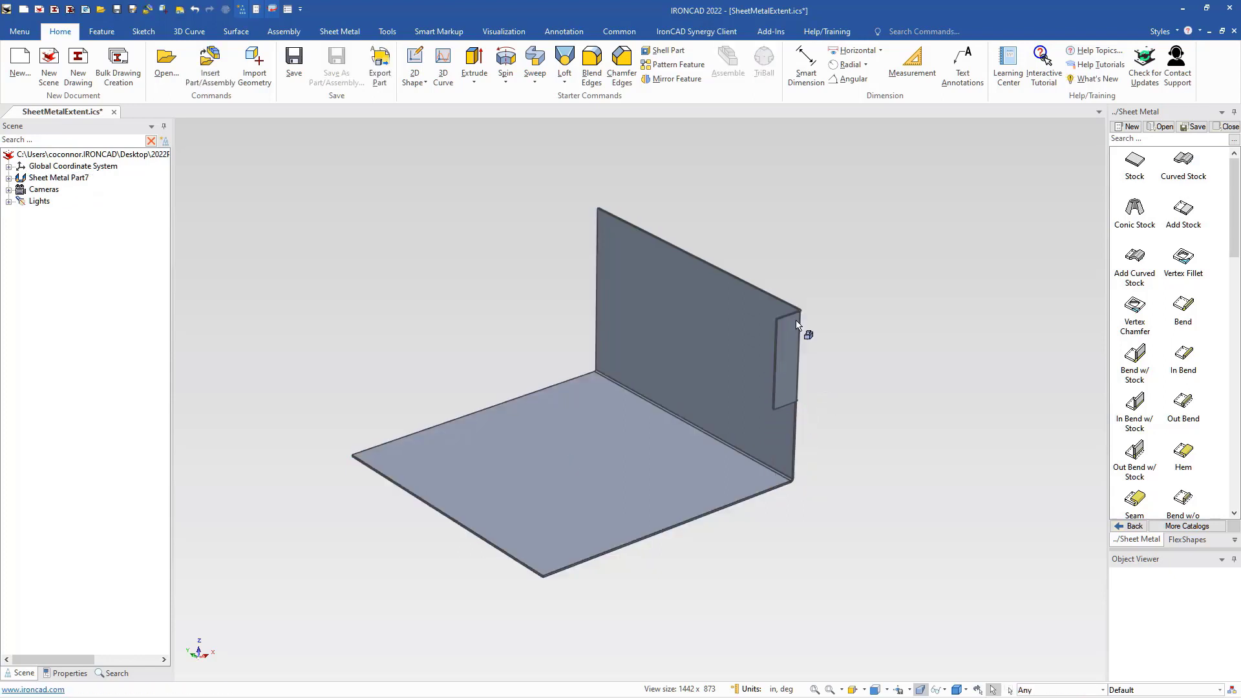
# - Raise the upright flange's top edge and lower it back to compare how the side bend's length follows
pyautogui.click(735, 311)
pyautogui.click(713, 297)
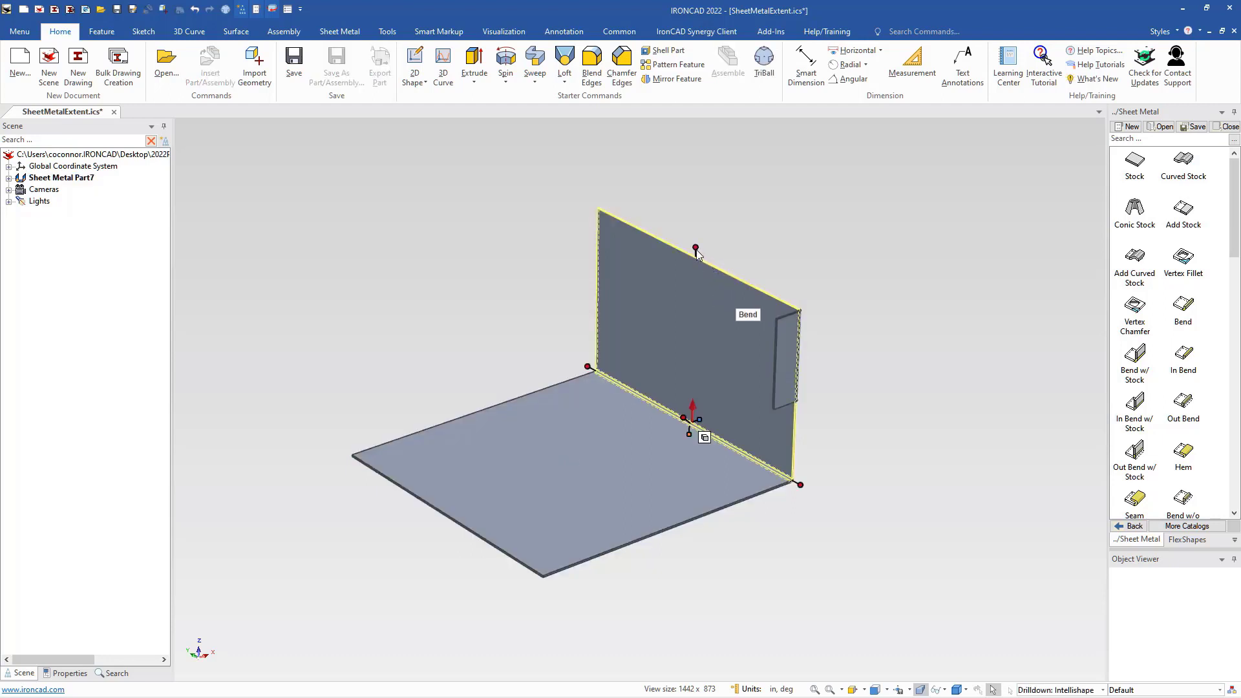
pyautogui.moveTo(696, 249); pyautogui.dragTo(699, 192)
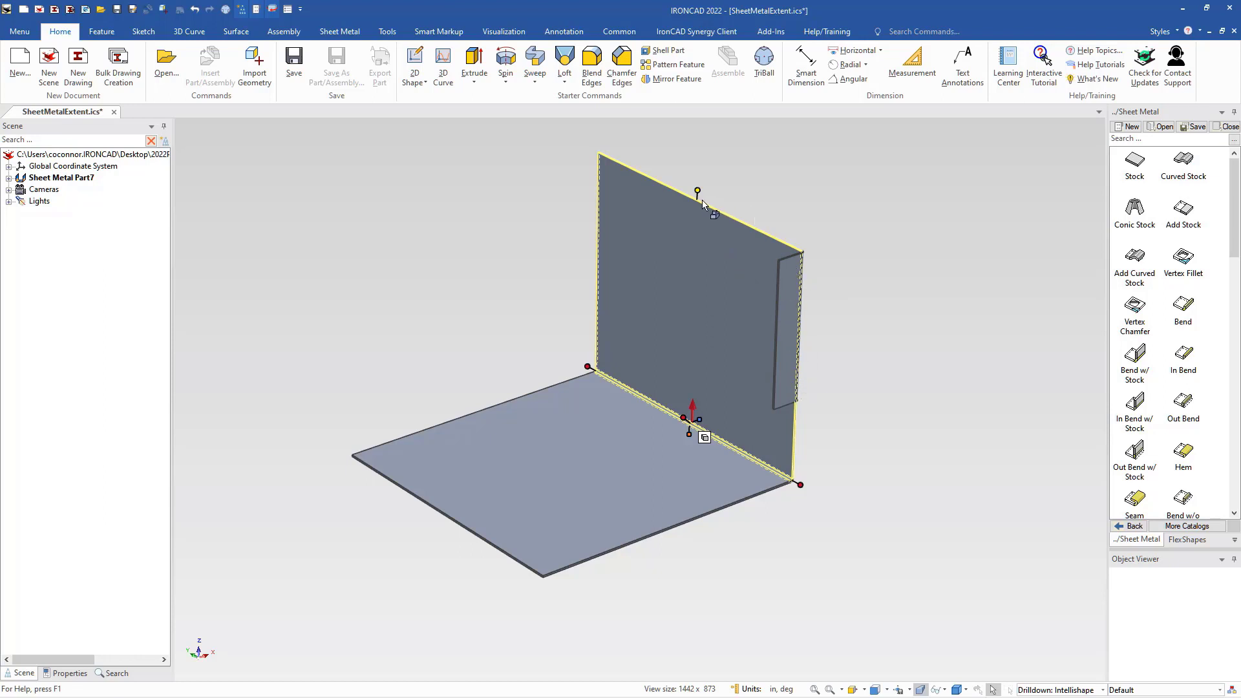
pyautogui.moveTo(701, 188); pyautogui.dragTo(697, 253)
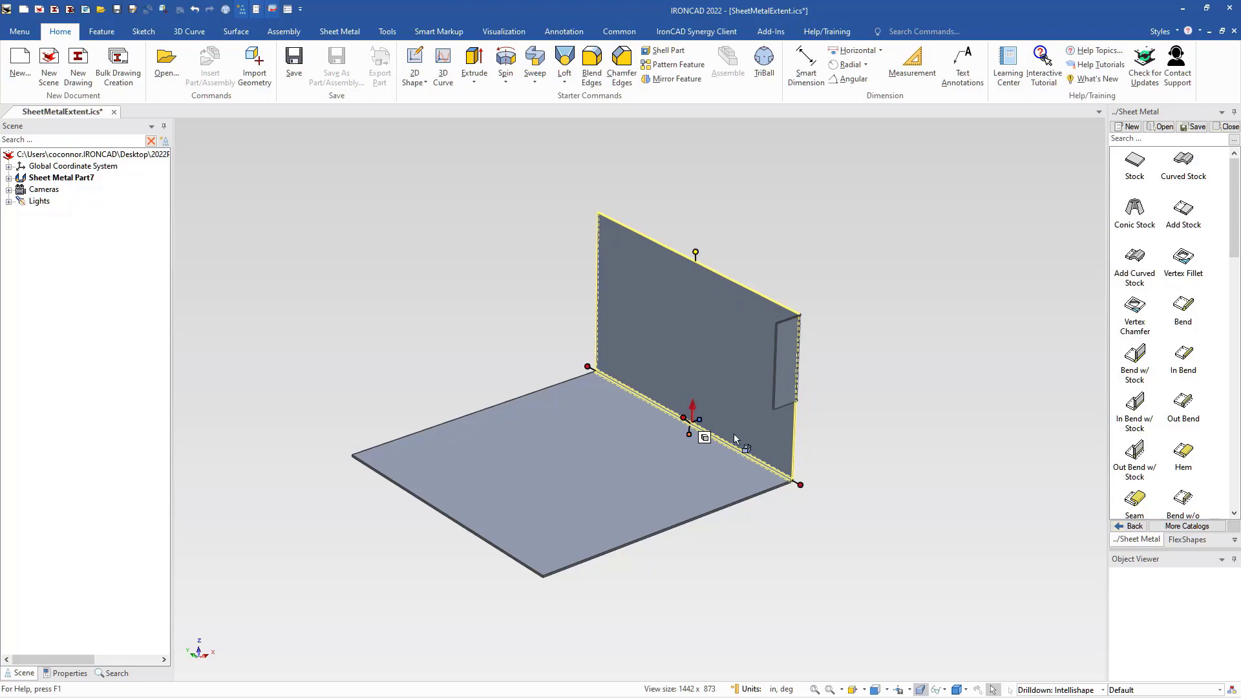
# - Set the side bend's Above Width length to the formula (0.8 in - Secondsegmentextent) in its IntelliShape properties
pyautogui.click(786, 372)
pyautogui.rightClick(783, 378)
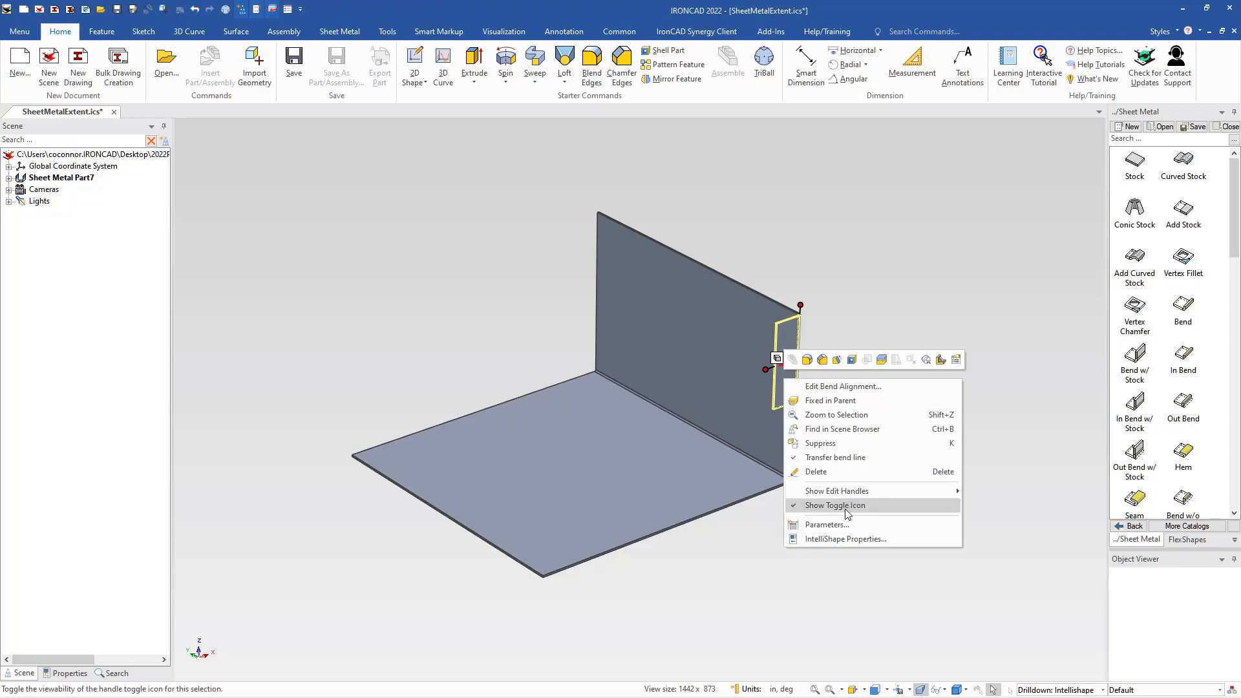
pyautogui.click(843, 534)
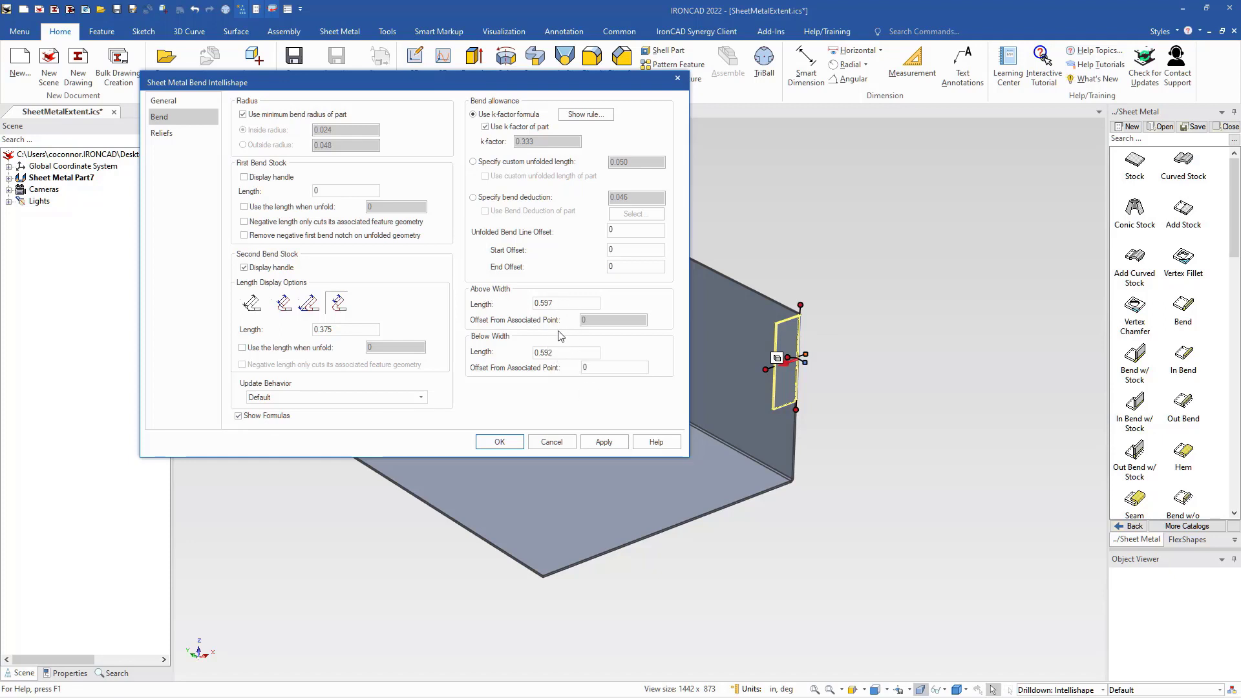
pyautogui.click(560, 305)
pyautogui.write('ondsegmentextent)')
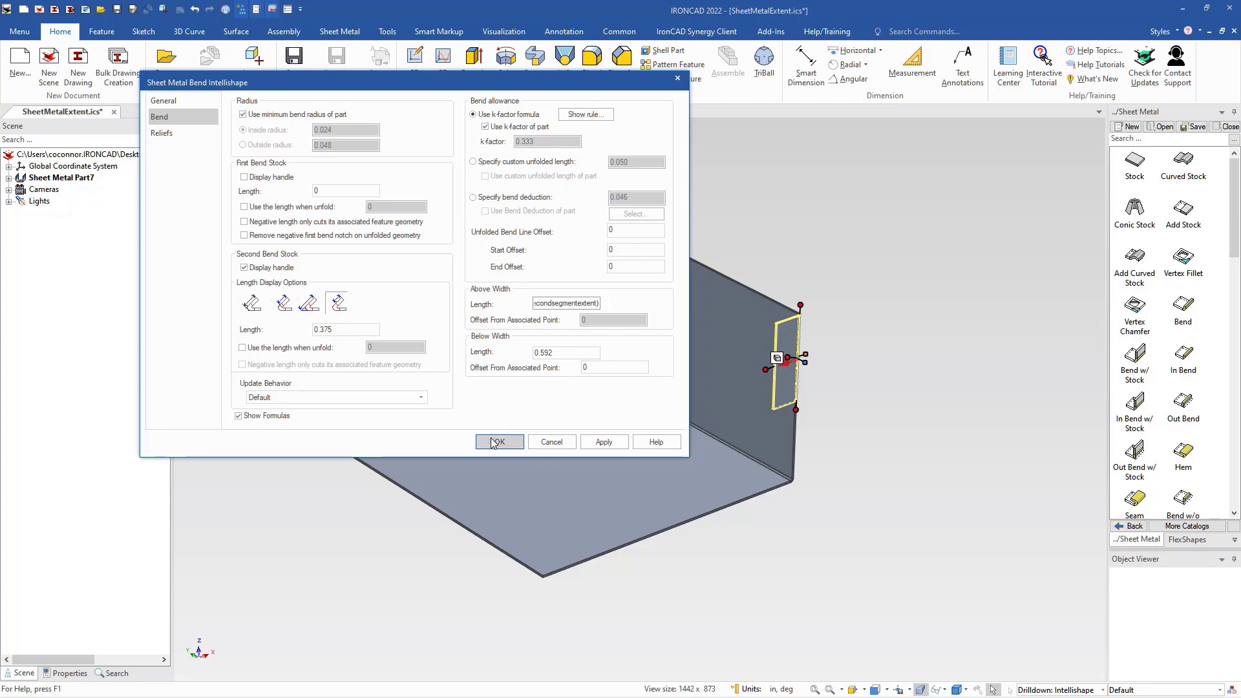
pyautogui.press('Tab')
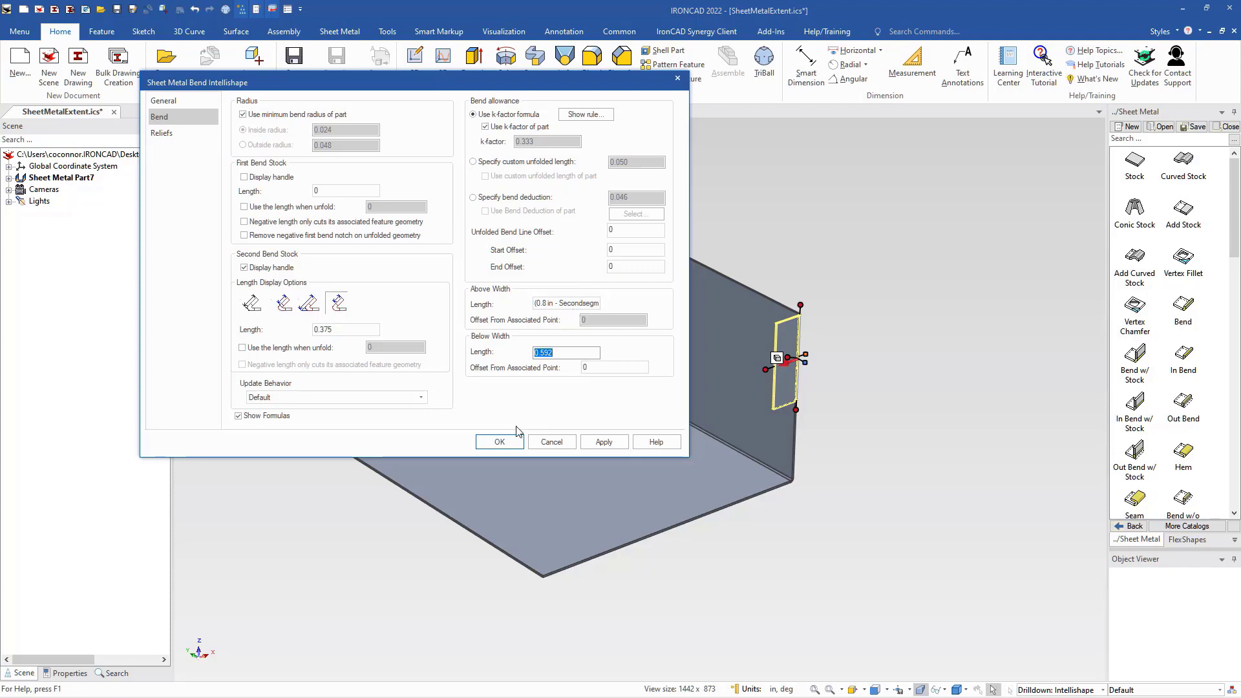
pyautogui.click(501, 442)
pyautogui.click(848, 420)
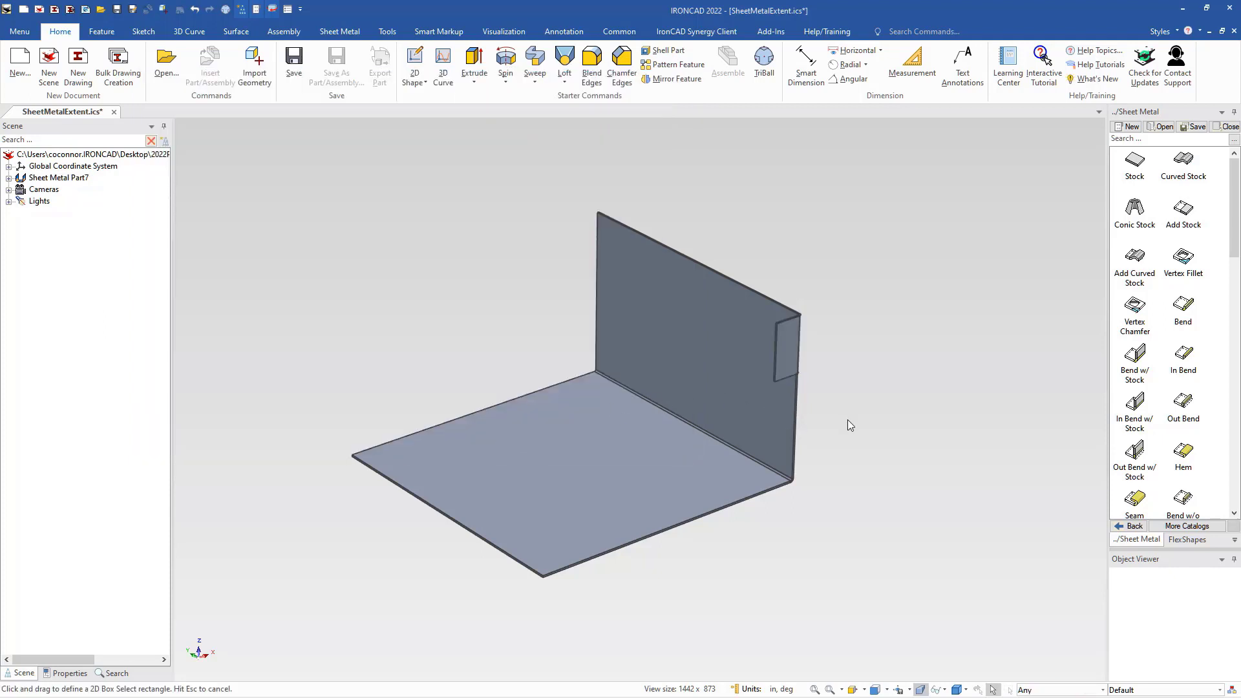
# - Adjust the upright flange's height to test the side bend's formula-driven length
pyautogui.click(719, 314)
pyautogui.click(710, 308)
pyautogui.moveTo(701, 252); pyautogui.dragTo(736, 282)
# - Reopen the side bend's IntelliShape properties and show formulas to examine its Above Width and Below Width lengths
pyautogui.click(782, 353)
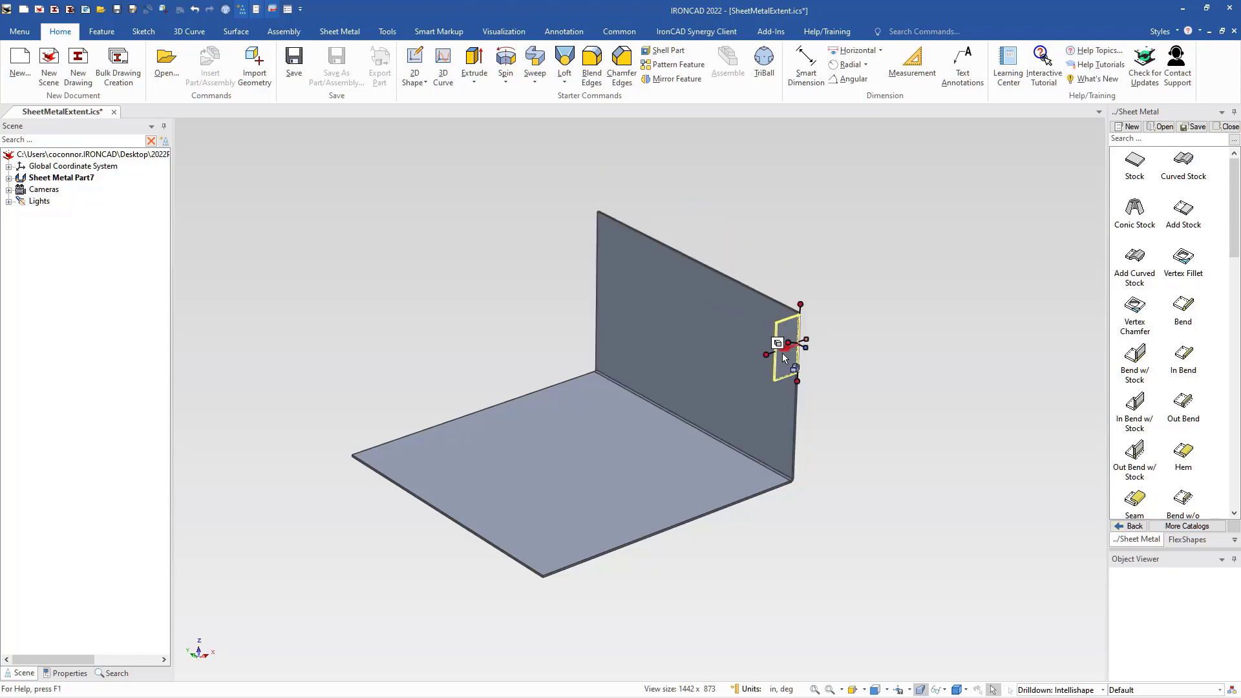
pyautogui.rightClick(782, 356)
pyautogui.click(819, 513)
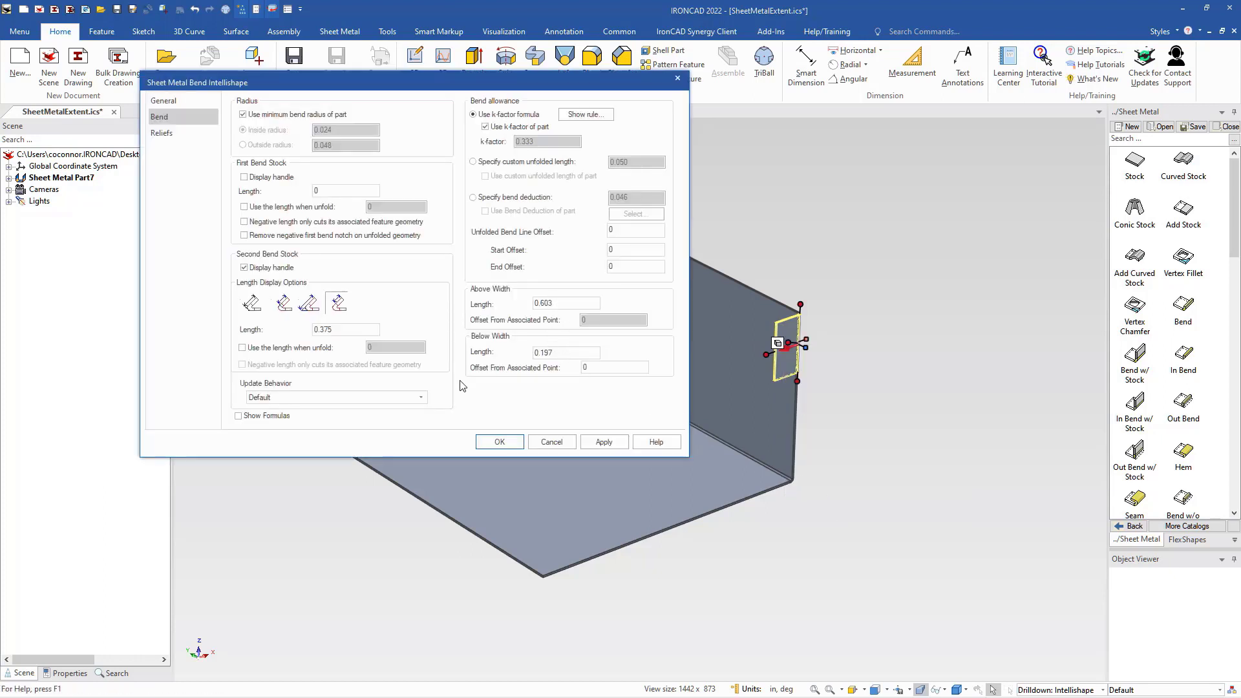
pyautogui.click(252, 417)
pyautogui.click(576, 353)
pyautogui.moveTo(554, 305); pyautogui.dragTo(536, 305)
pyautogui.click(511, 445)
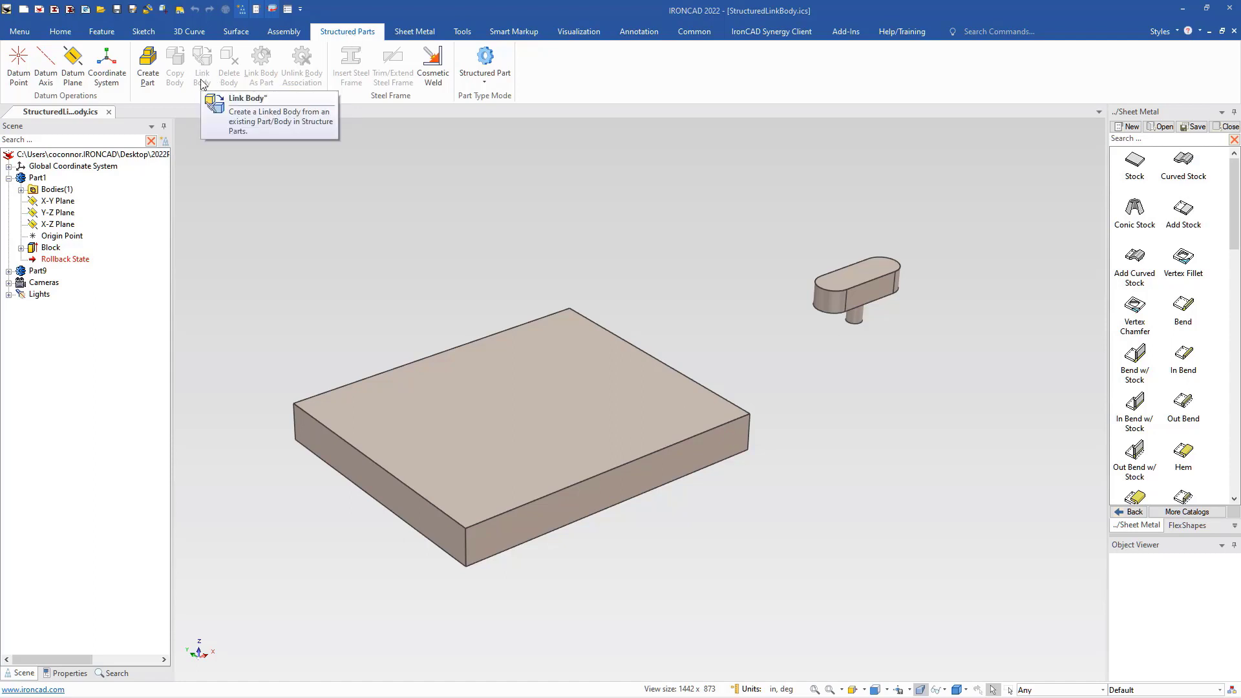
pyautogui.rightClick(576, 75)
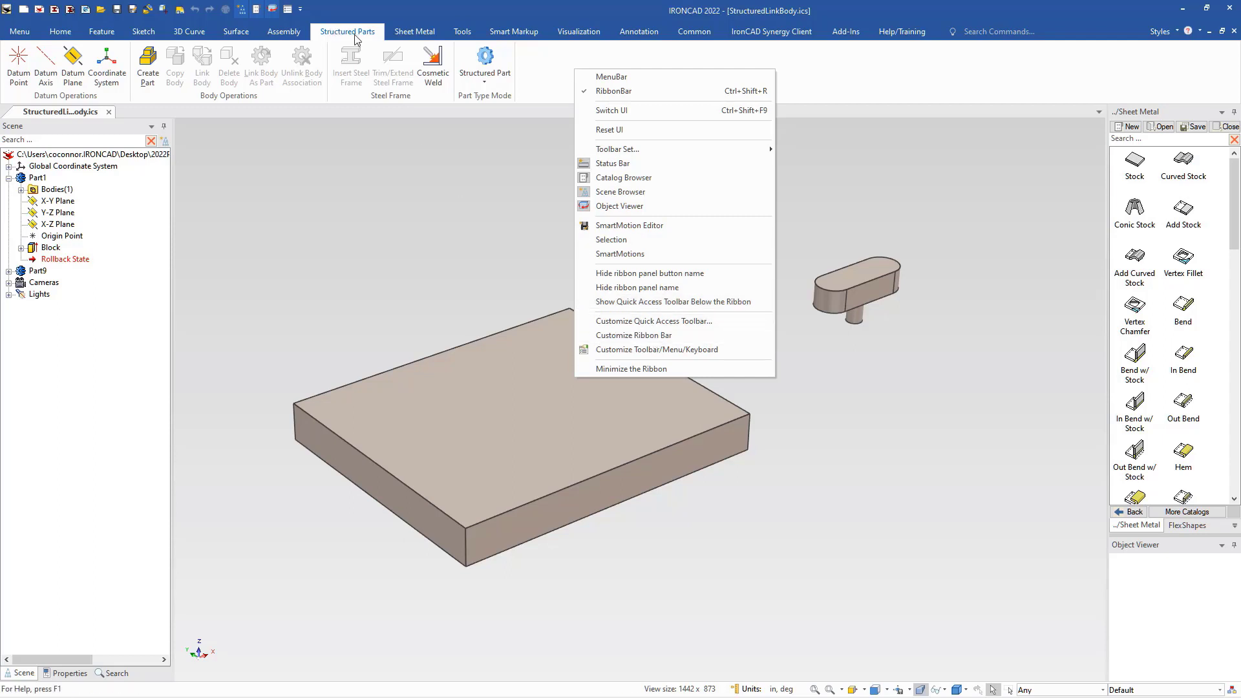
pyautogui.click(430, 249)
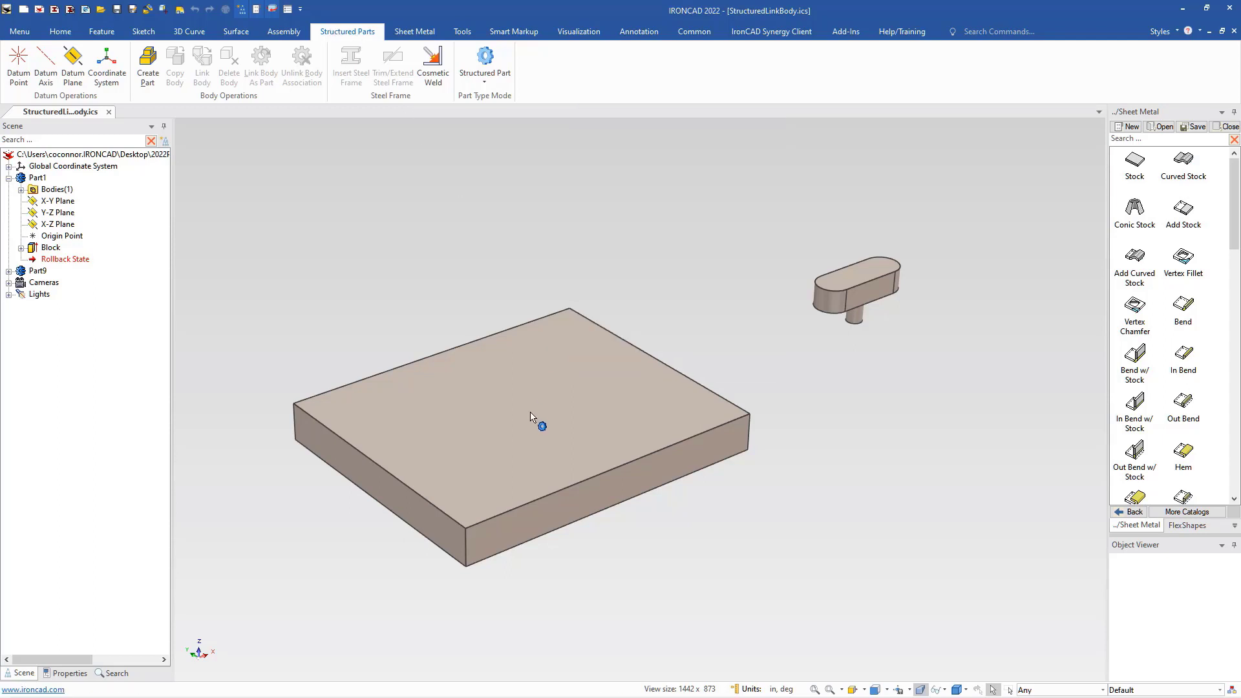
# - Set the large rectangular block part as the active part
pyautogui.click(531, 417)
pyautogui.rightClick(530, 417)
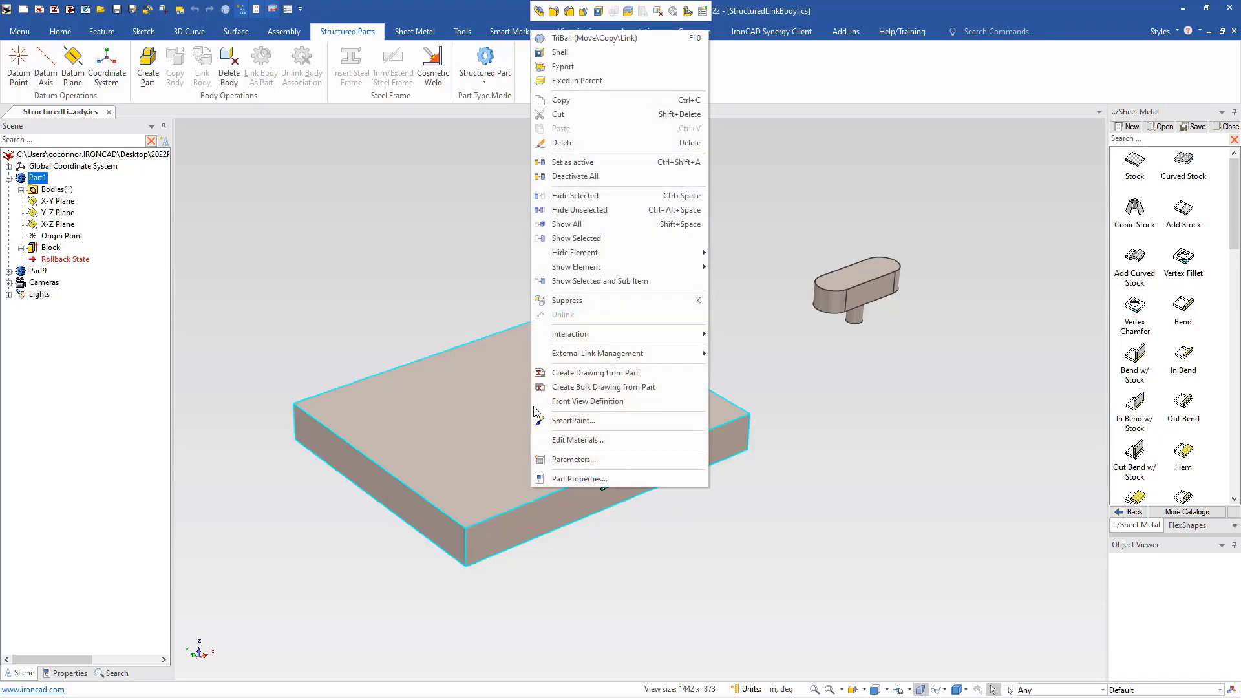
pyautogui.click(565, 165)
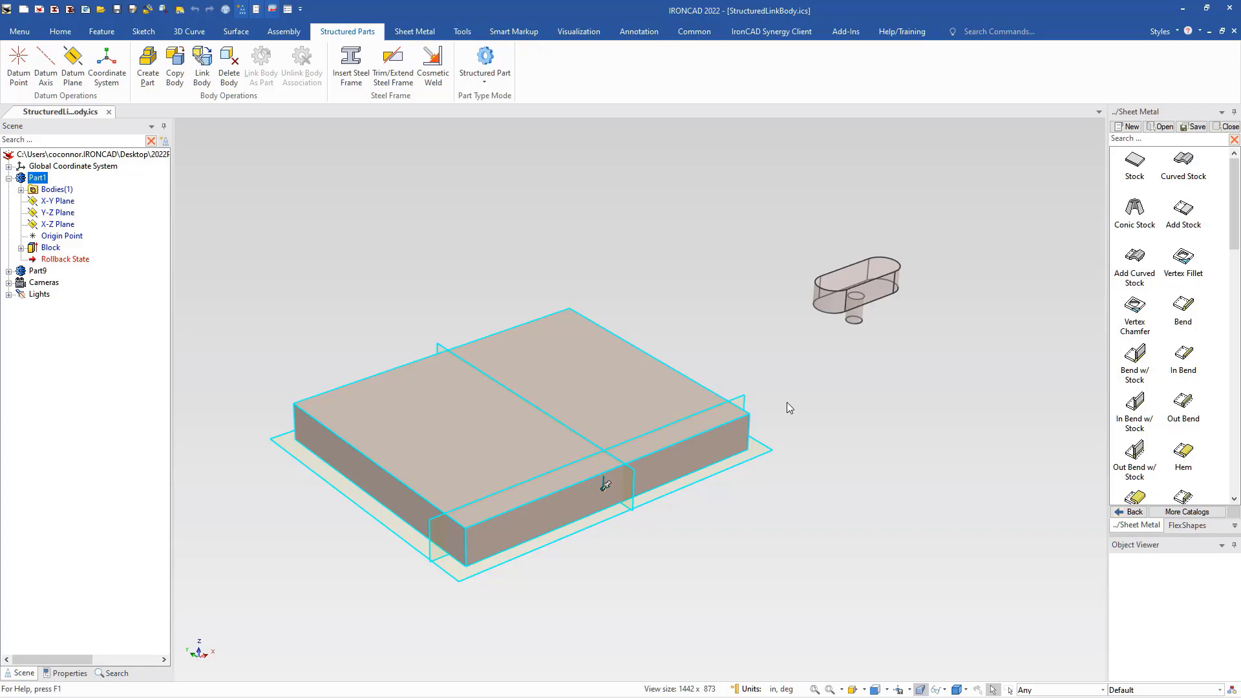
# - Link the body of the separate slot-shaped part into the active block part with Link Body
pyautogui.click(202, 64)
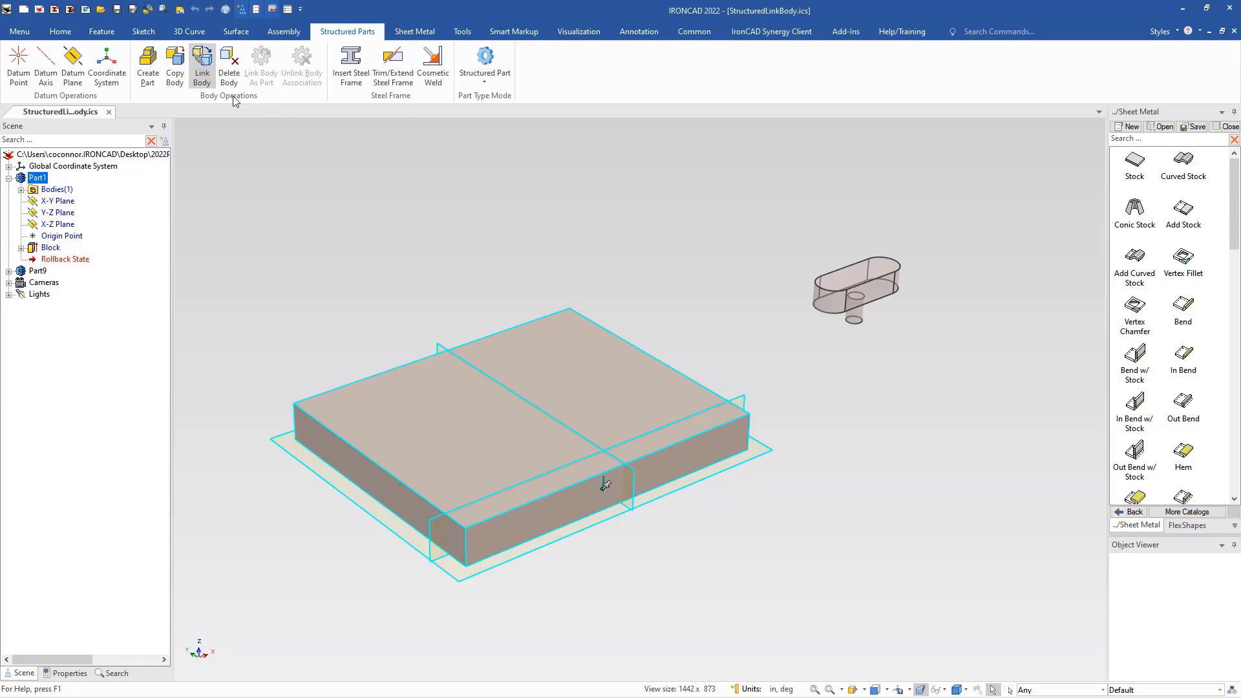
pyautogui.click(847, 299)
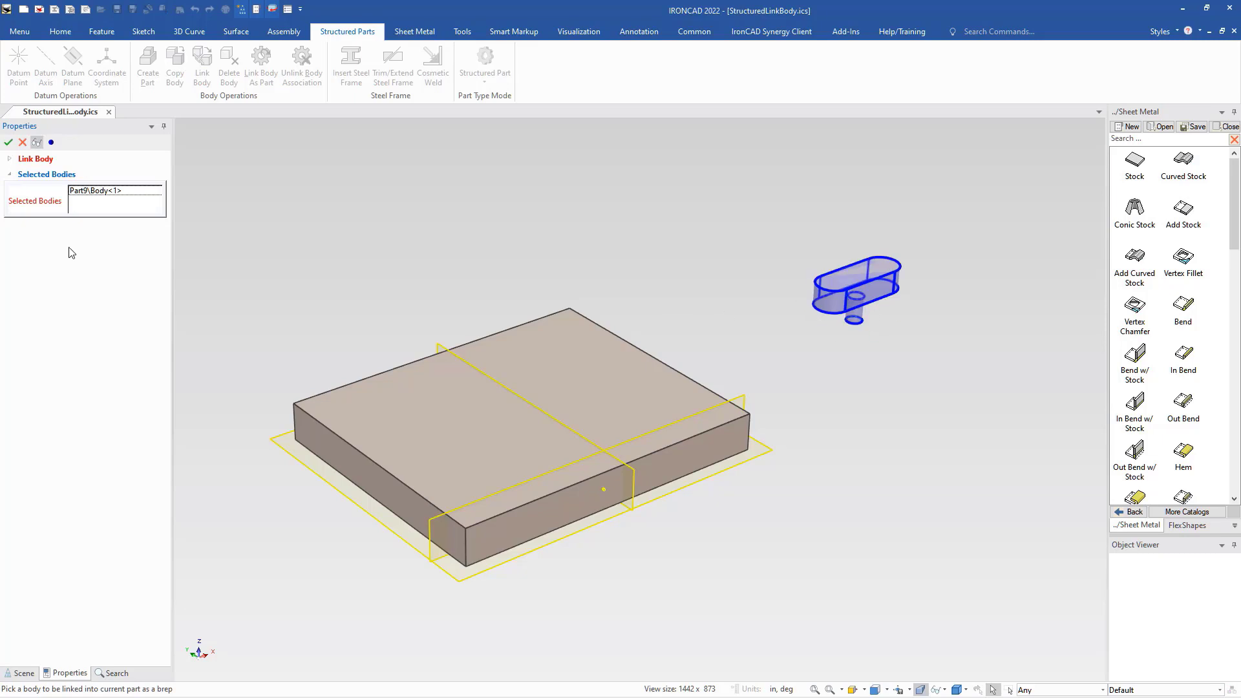
pyautogui.click(8, 144)
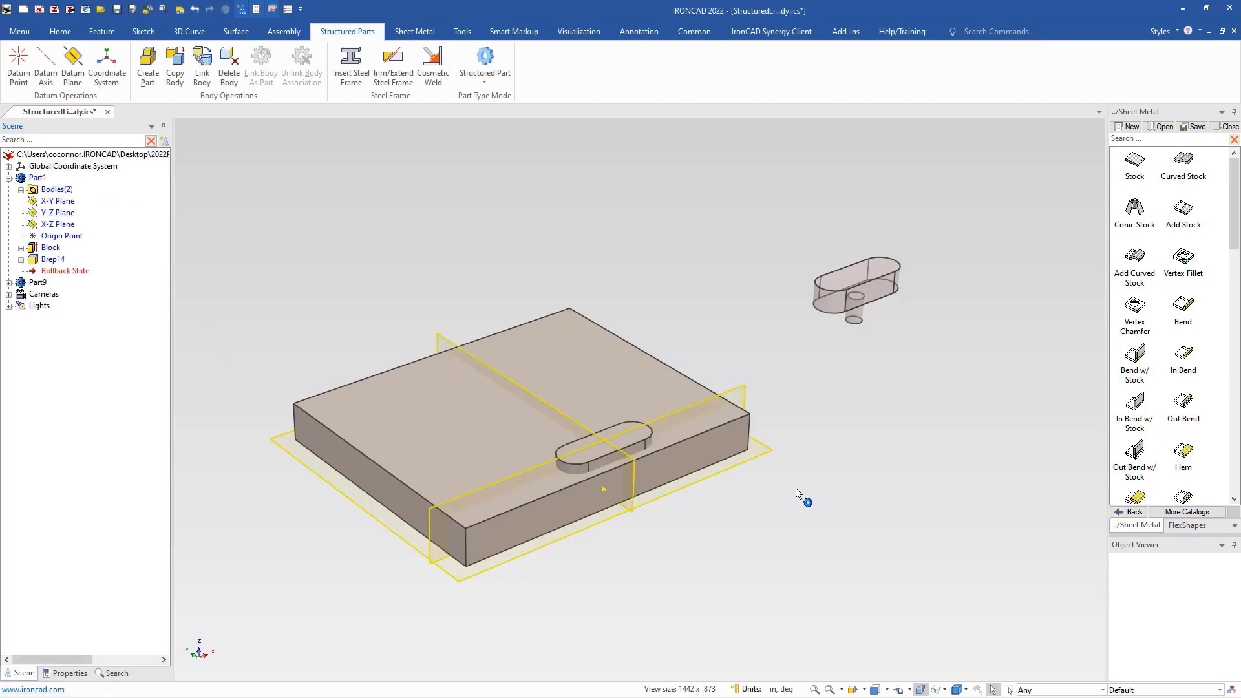
# - Move the linked slot body about 2.656 in along the block's front long edge using the TriBall
pyautogui.click(861, 308)
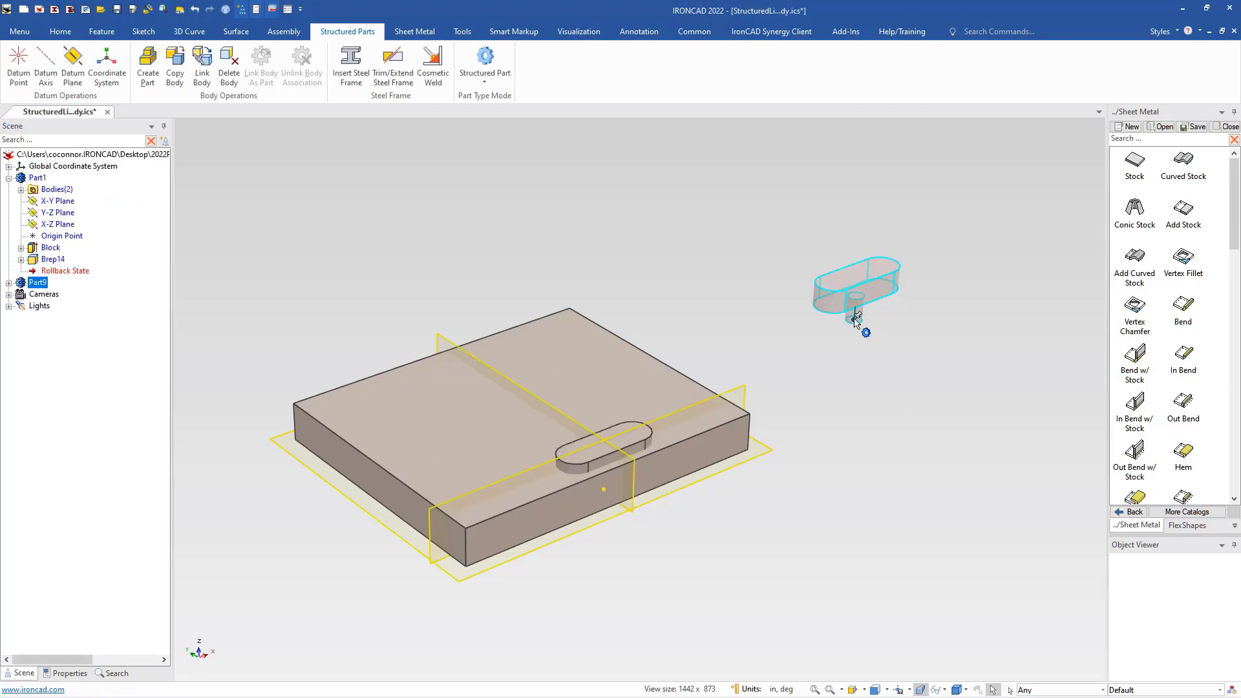
pyautogui.click(593, 500)
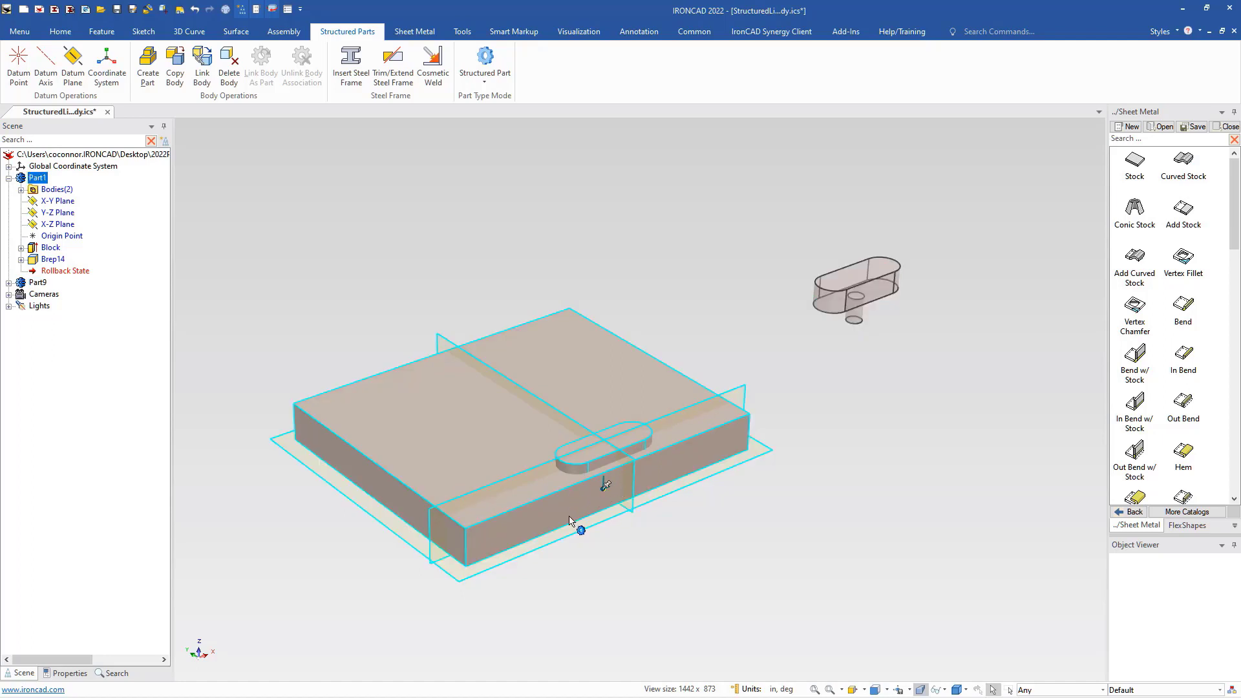
pyautogui.click(606, 485)
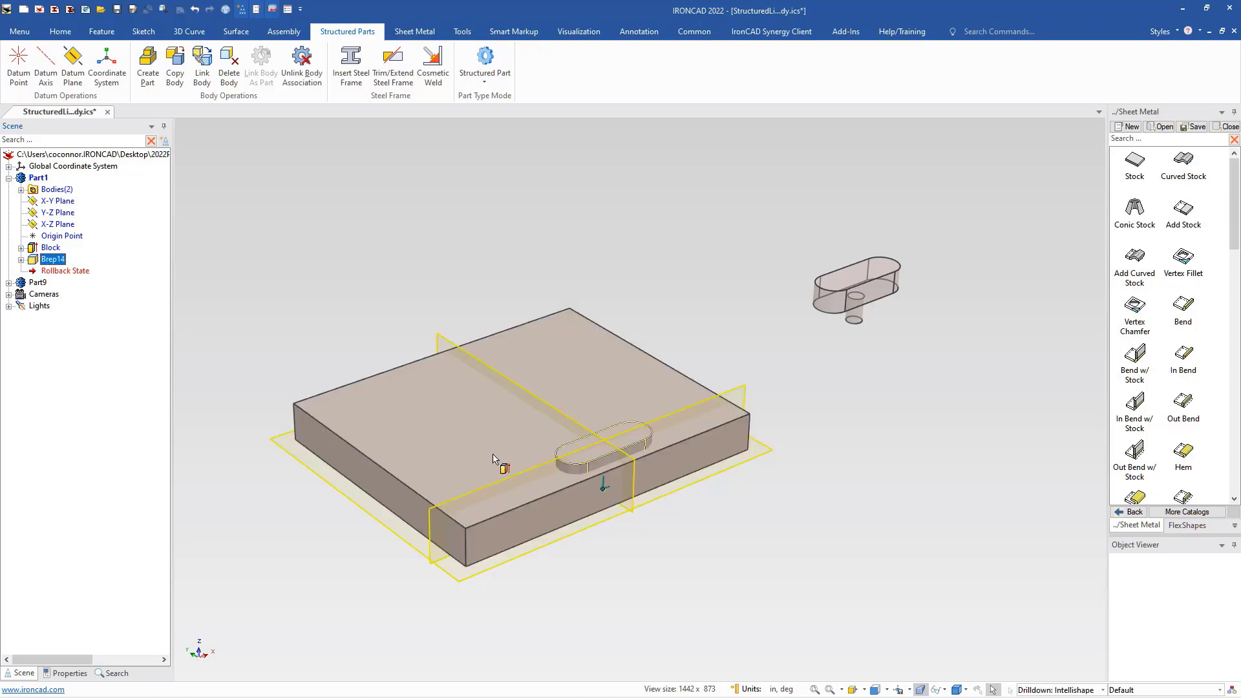
pyautogui.press('F10')
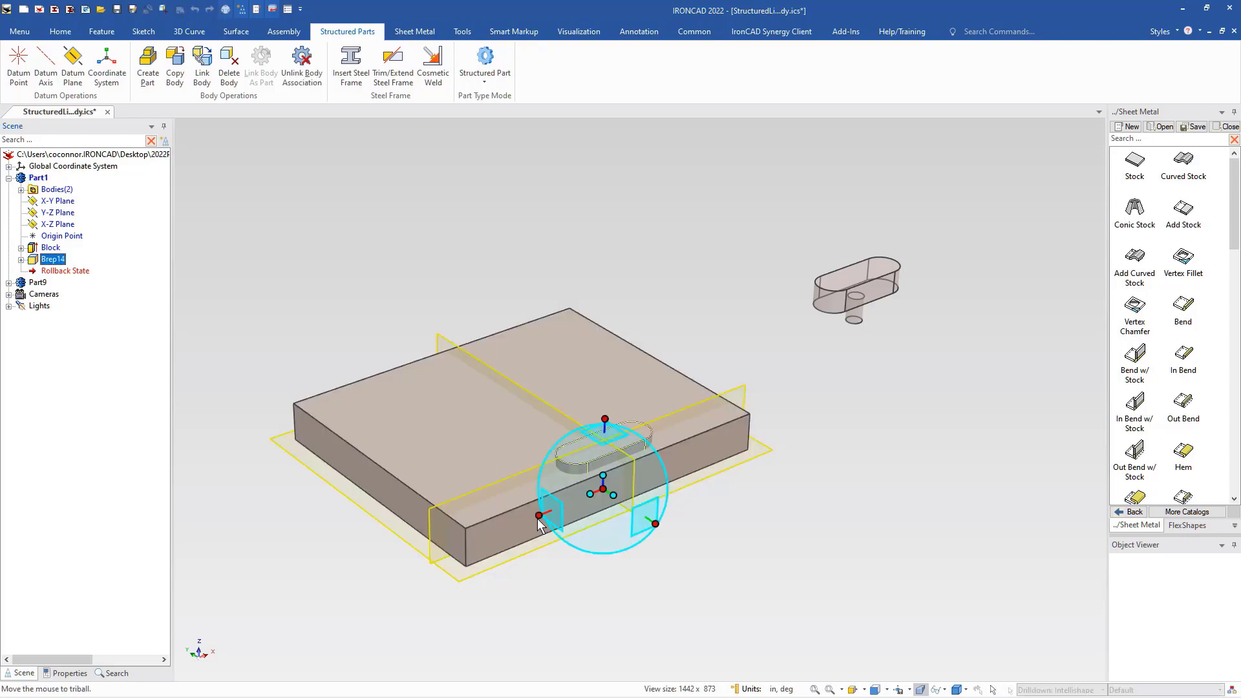
pyautogui.moveTo(539, 517); pyautogui.dragTo(628, 567)
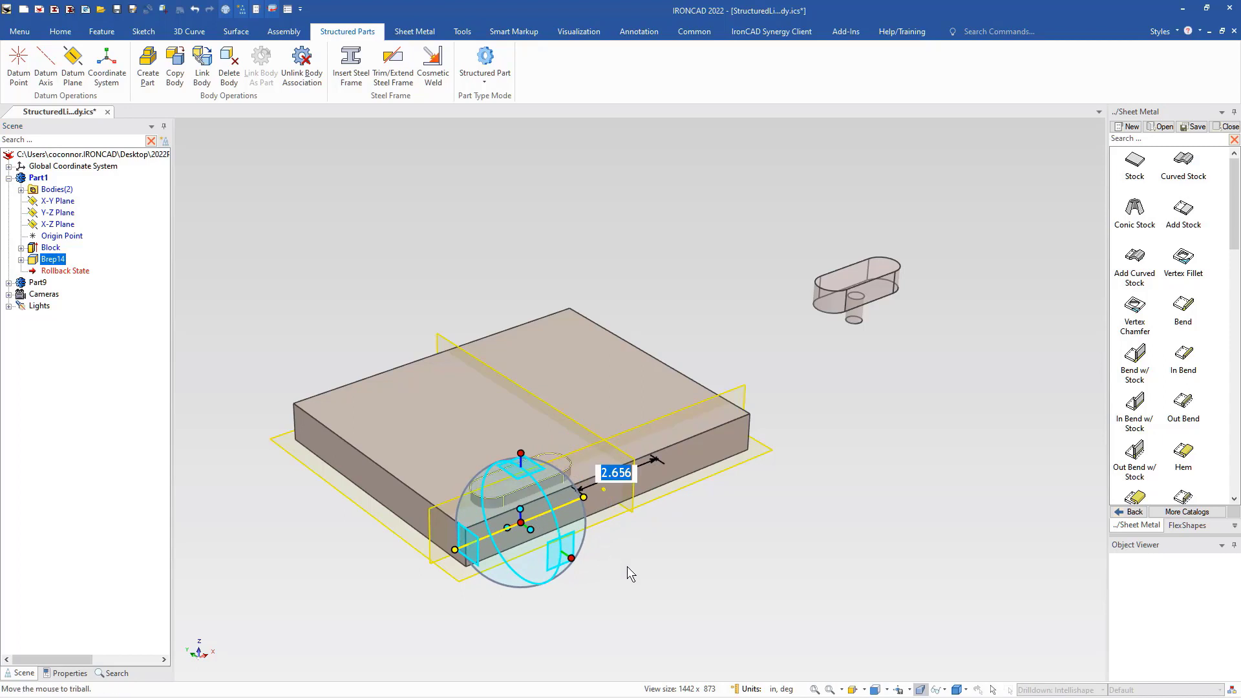
pyautogui.press('F10')
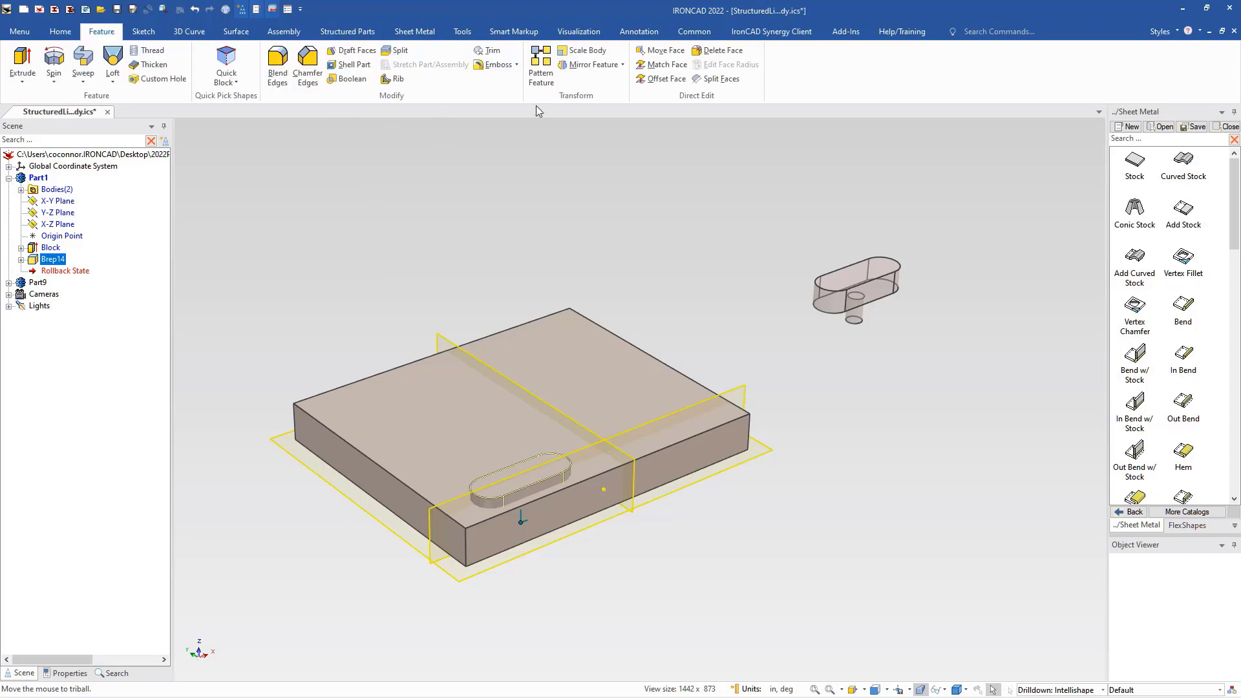
# - Create a reversed linear pattern of the linked slot body across the block with offset 2 in, count 4, and no restriction to non-floating results
pyautogui.click(540, 70)
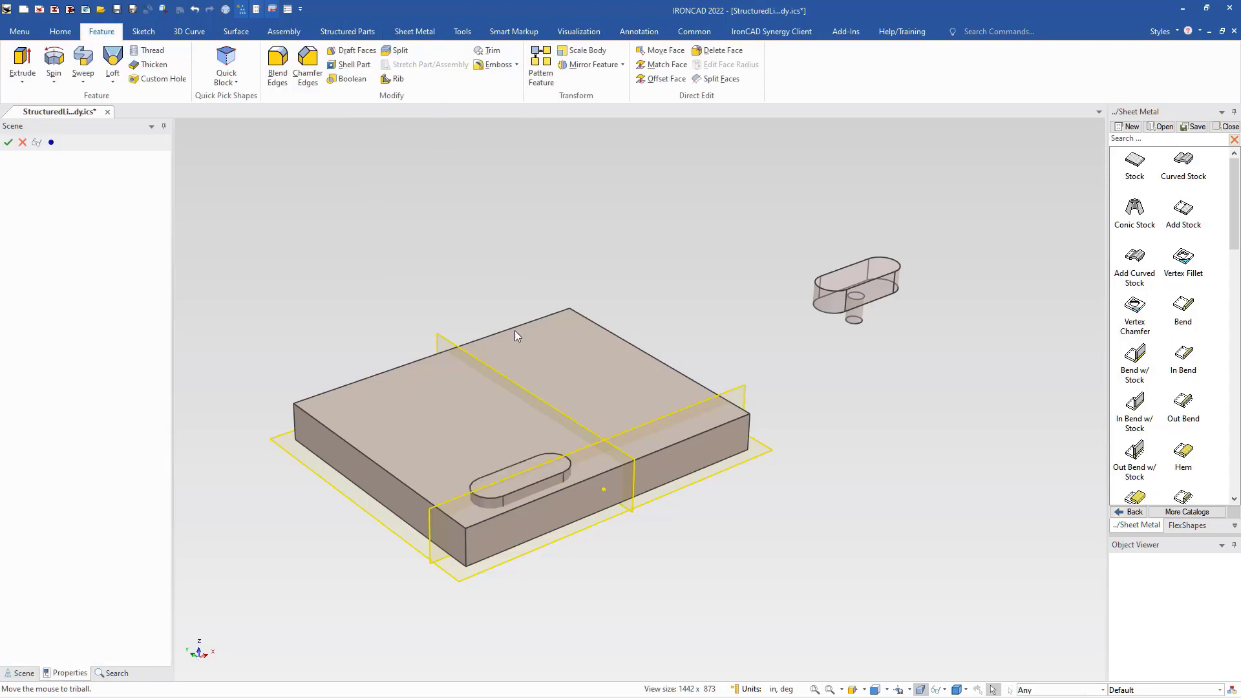
pyautogui.click(411, 487)
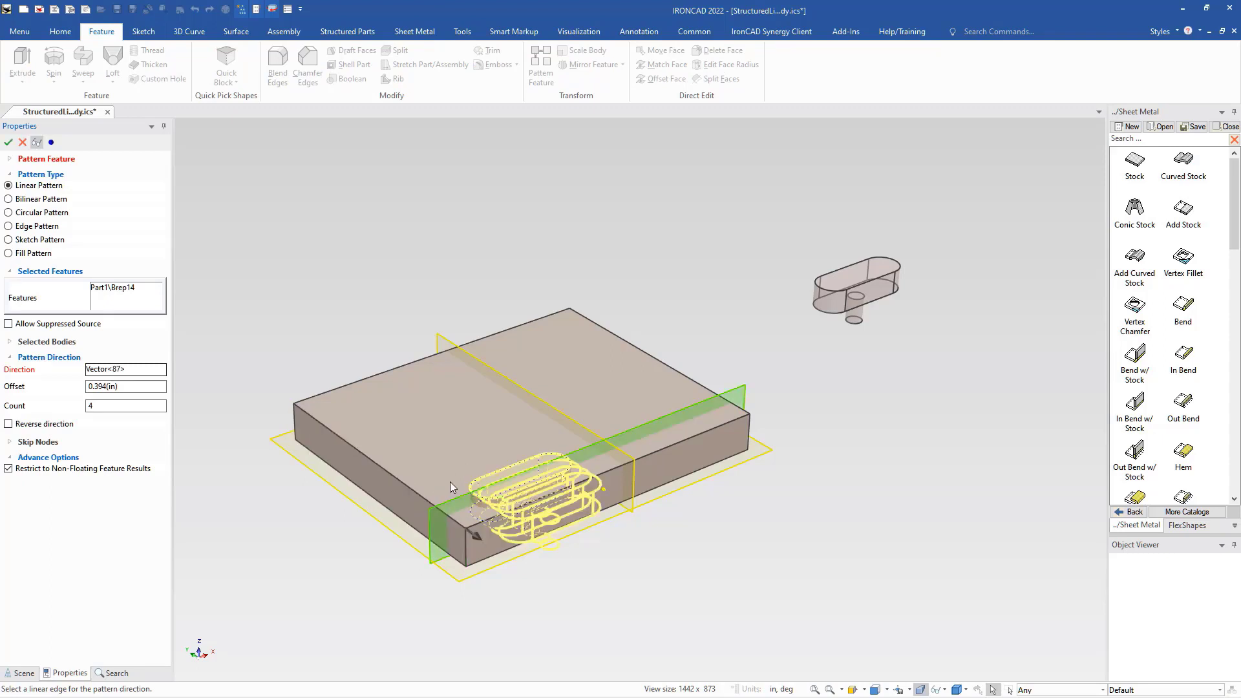
pyautogui.click(18, 424)
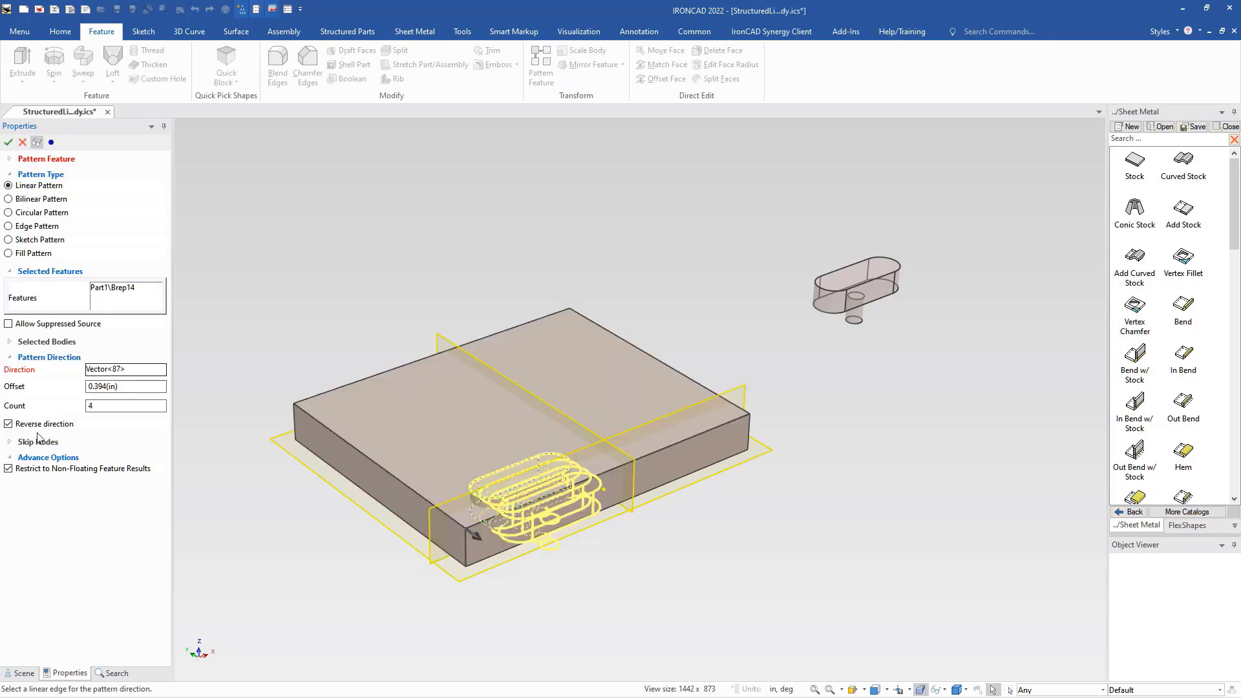
pyautogui.moveTo(129, 388); pyautogui.dragTo(88, 387)
pyautogui.write('2')
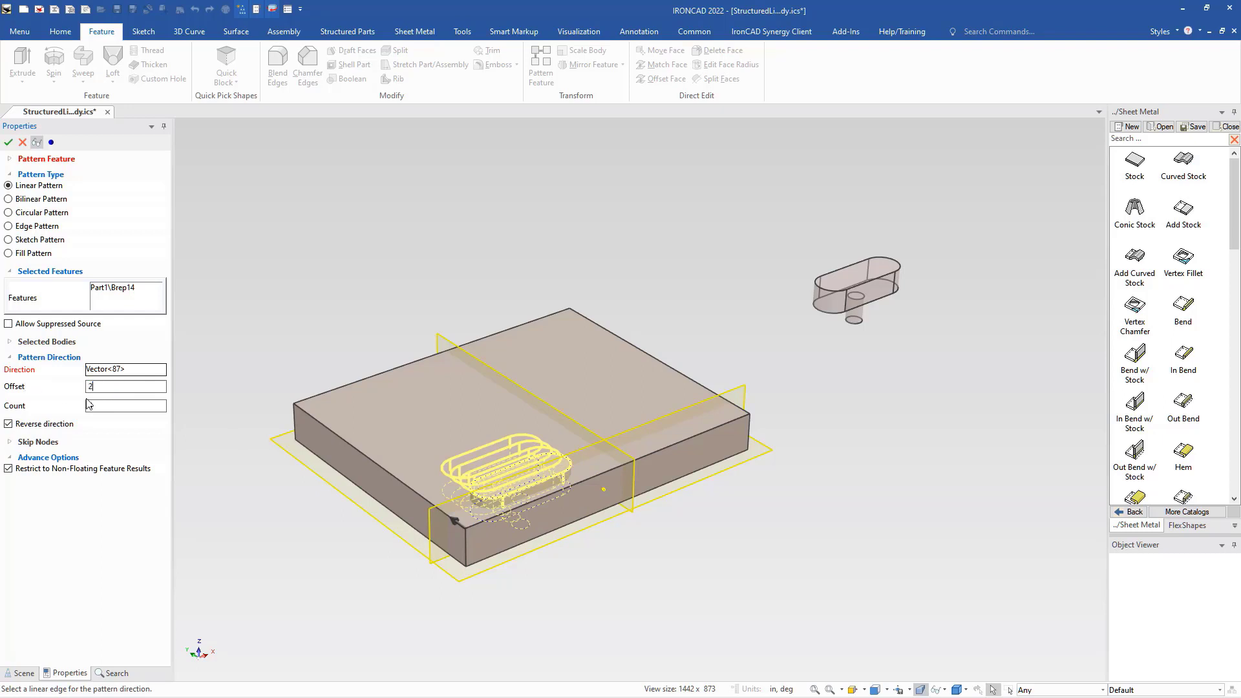
pyautogui.click(110, 408)
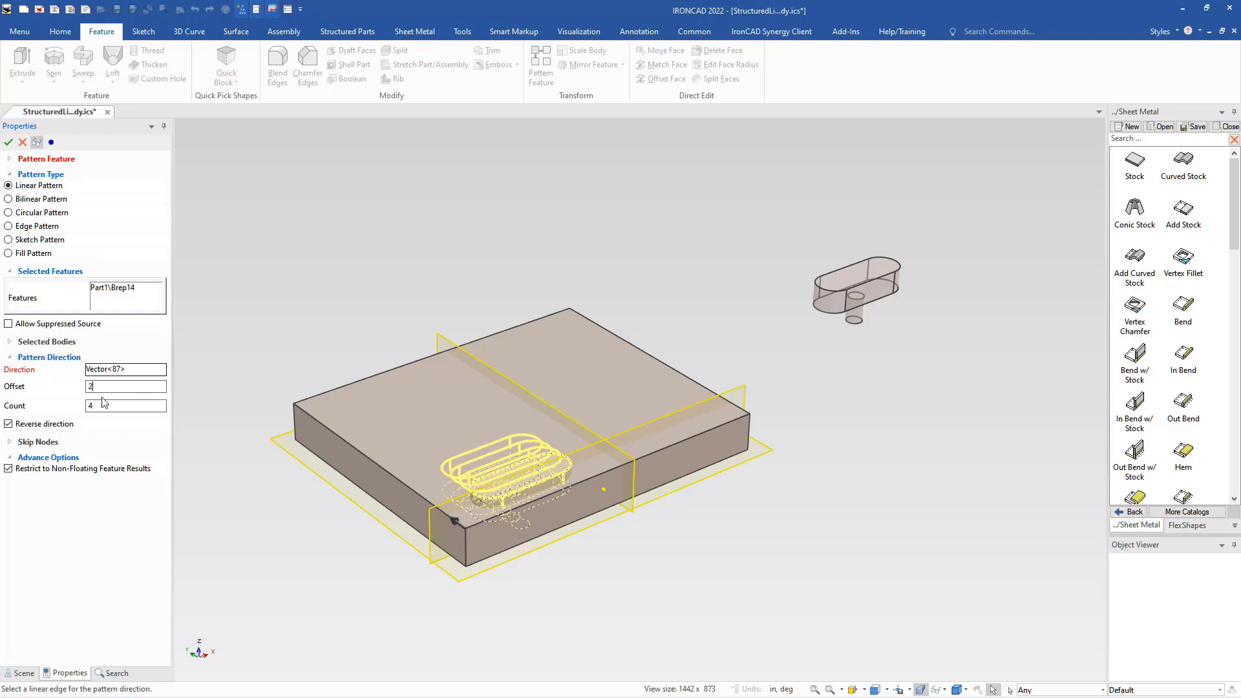
pyautogui.click(9, 470)
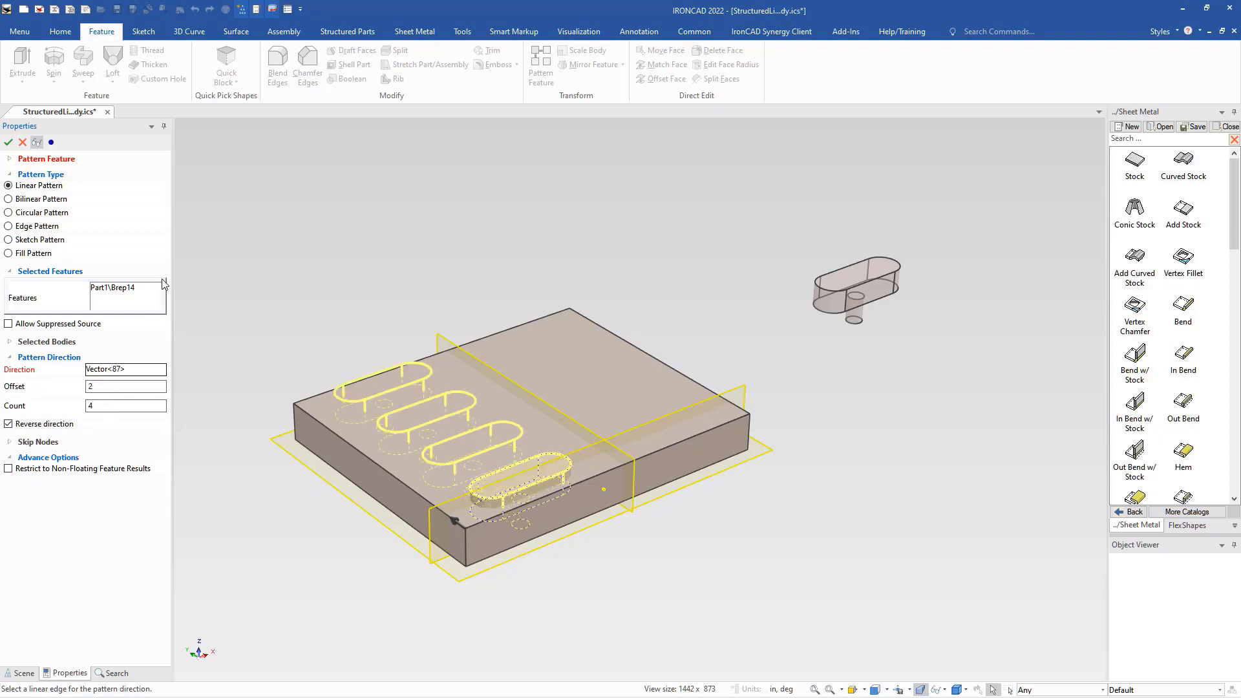
pyautogui.click(8, 142)
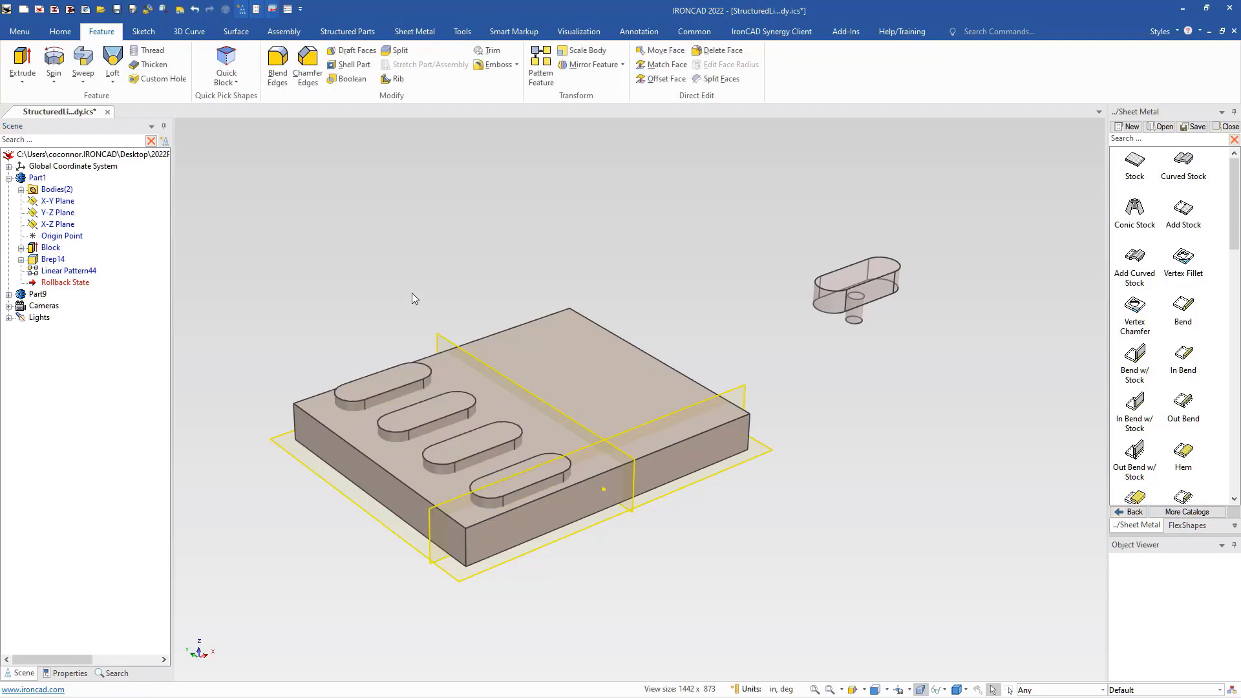
# - Subtract the patterned slot bodies from the main block body with a Boolean feature
pyautogui.click(349, 78)
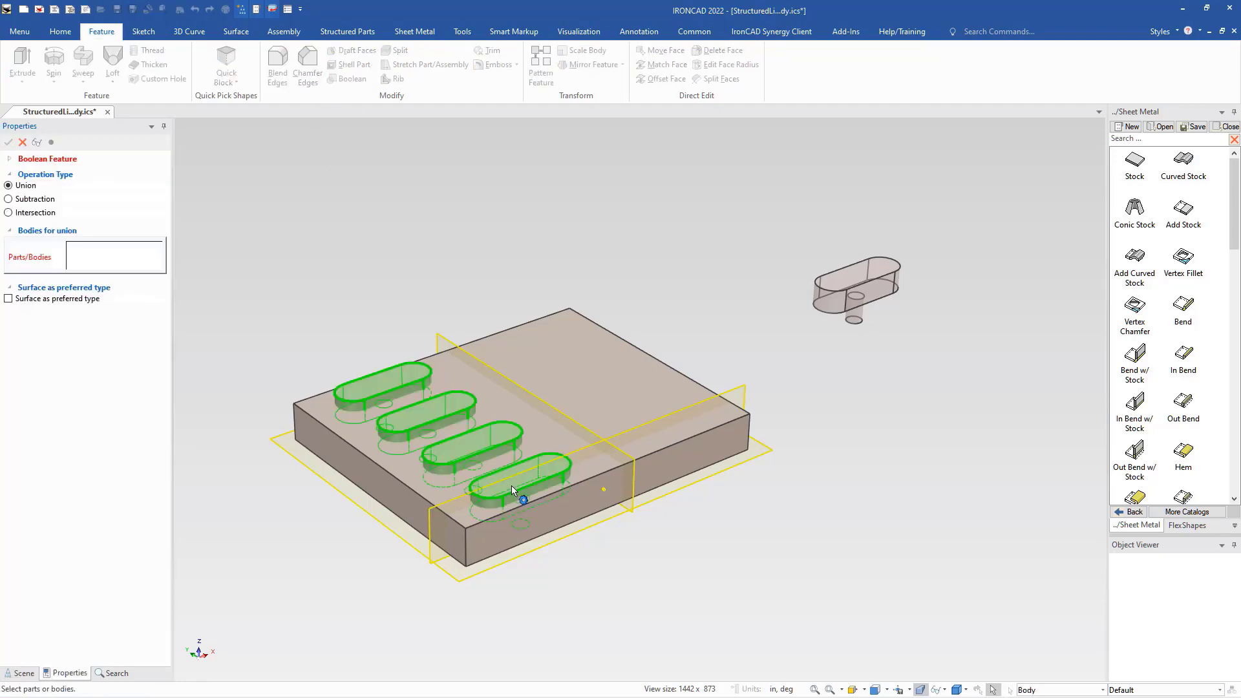
pyautogui.click(418, 495)
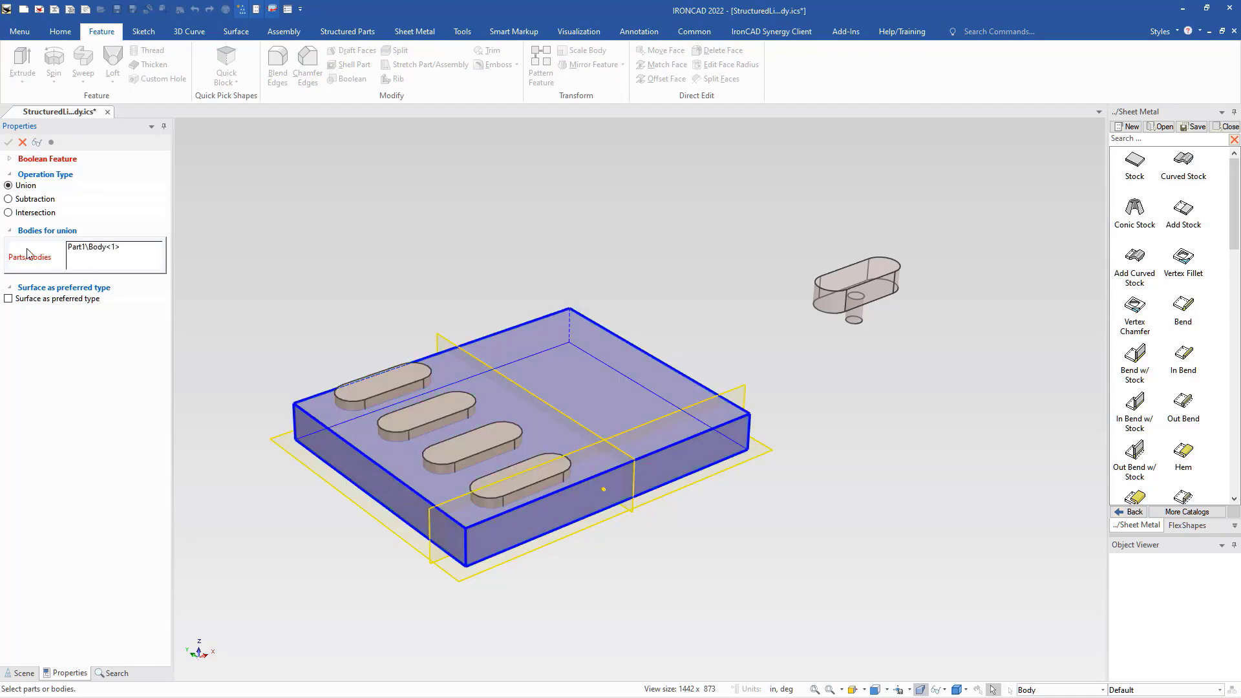
pyautogui.click(22, 202)
pyautogui.click(495, 487)
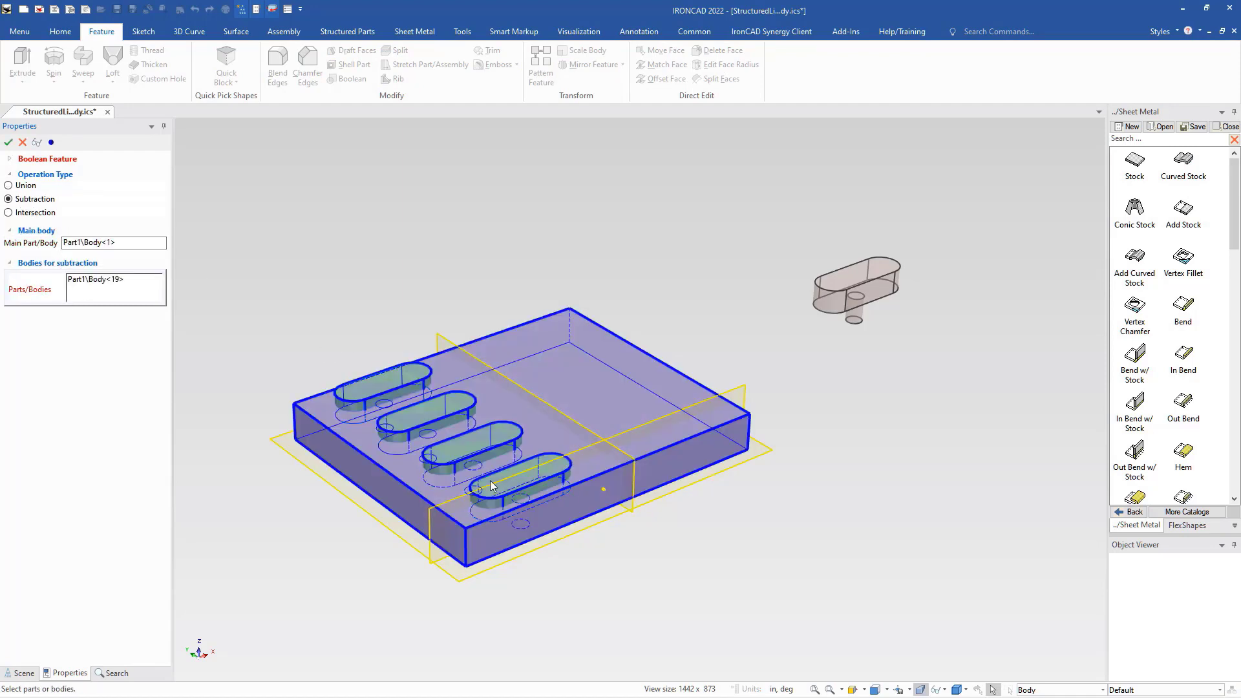
pyautogui.click(9, 142)
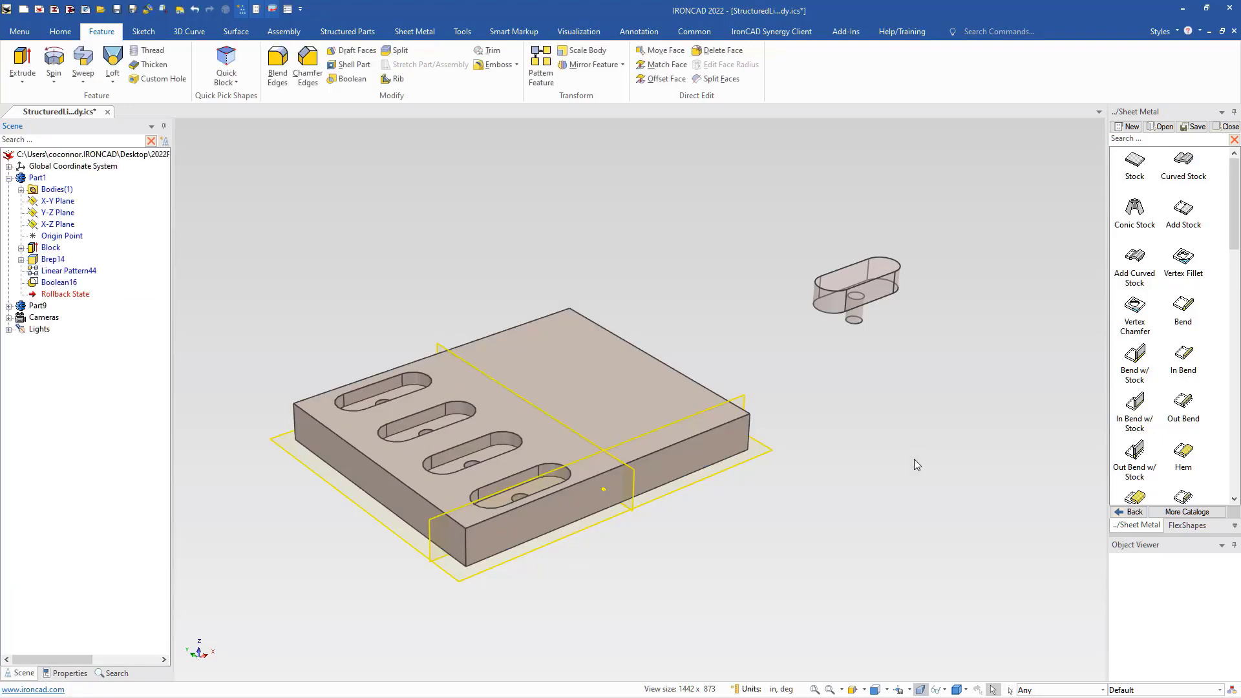
# - Stretch the source part's slot to about 4.577 in long and shorten it back to about 3.325 in to test the link
pyautogui.click(860, 302)
pyautogui.click(859, 301)
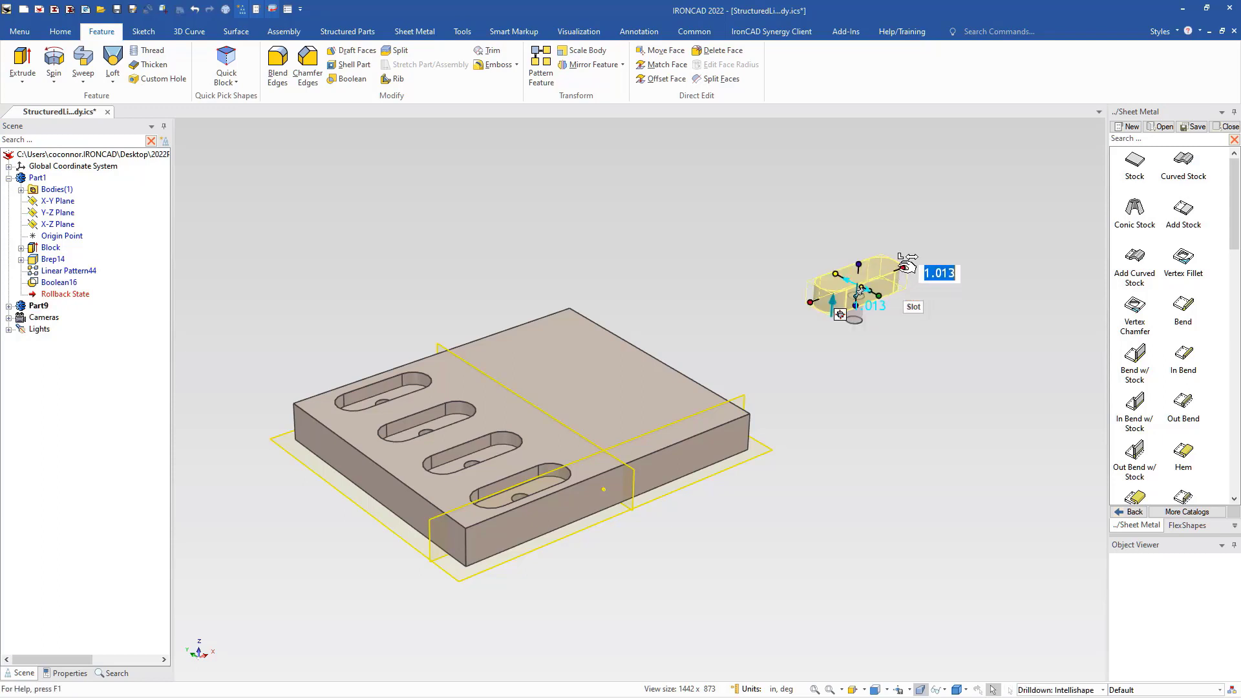
pyautogui.moveTo(905, 265); pyautogui.dragTo(937, 348)
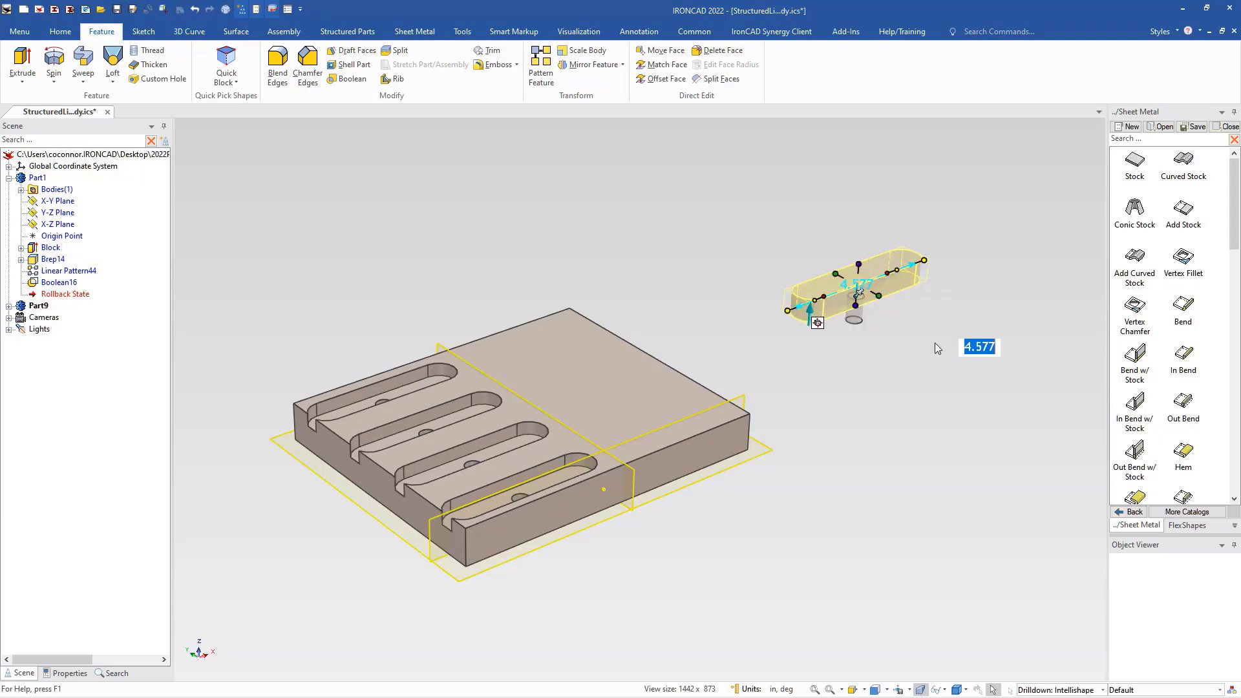
pyautogui.moveTo(924, 260); pyautogui.dragTo(907, 267)
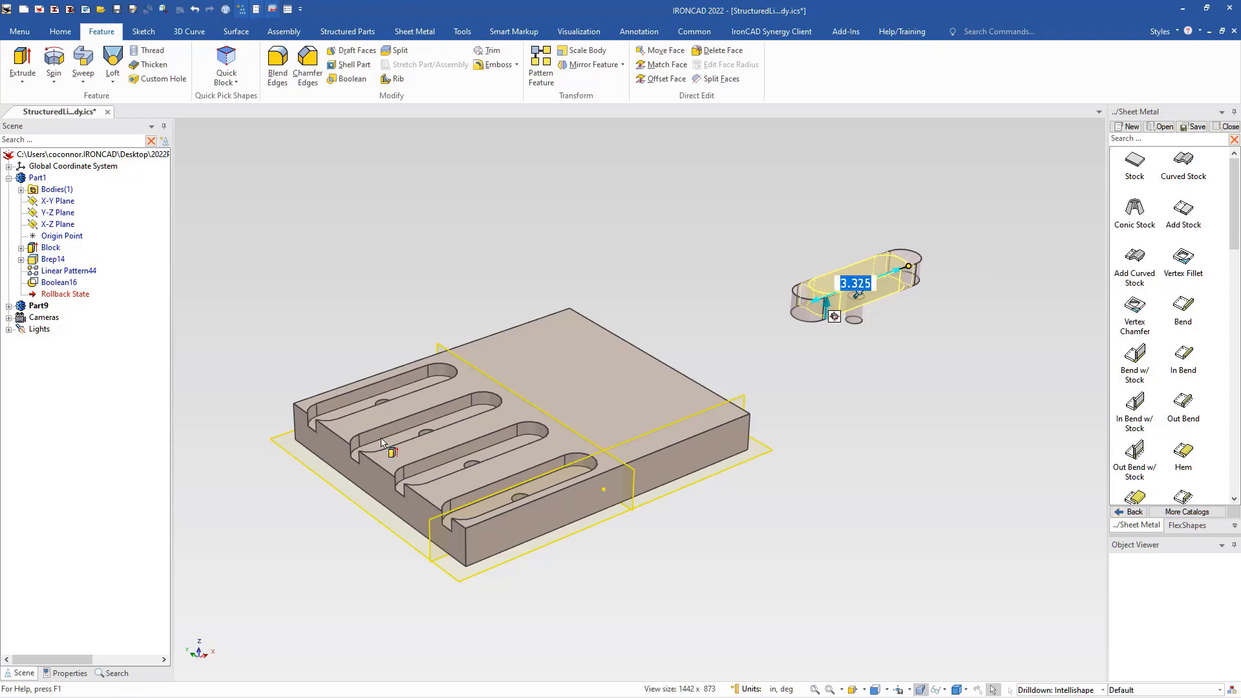
pyautogui.click(897, 382)
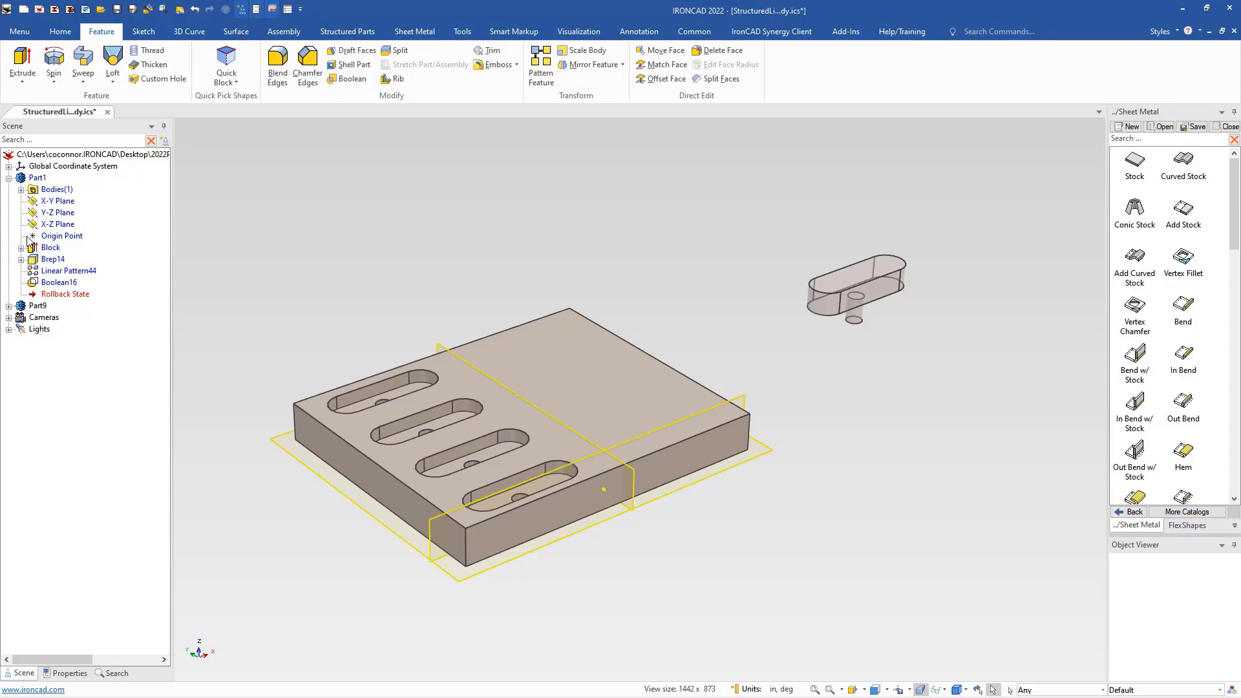
pyautogui.click(26, 308)
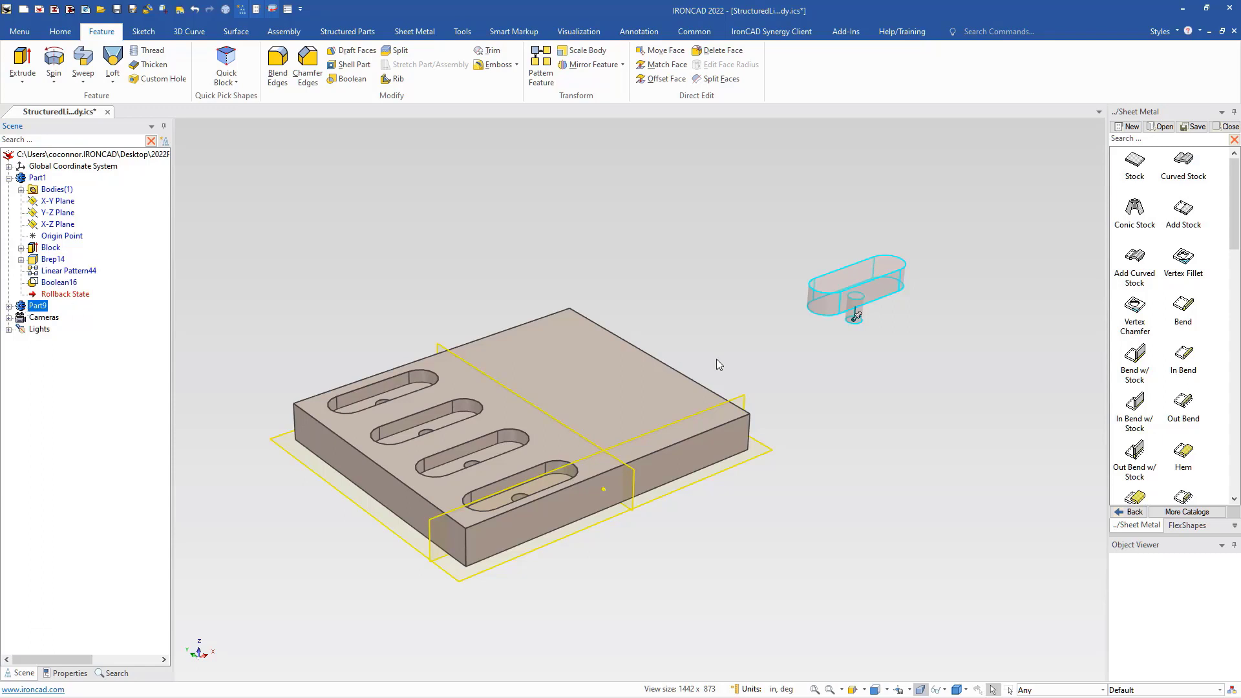
# - Delete the linked Brep, linear pattern and Boolean features from the block part
pyautogui.click(34, 282)
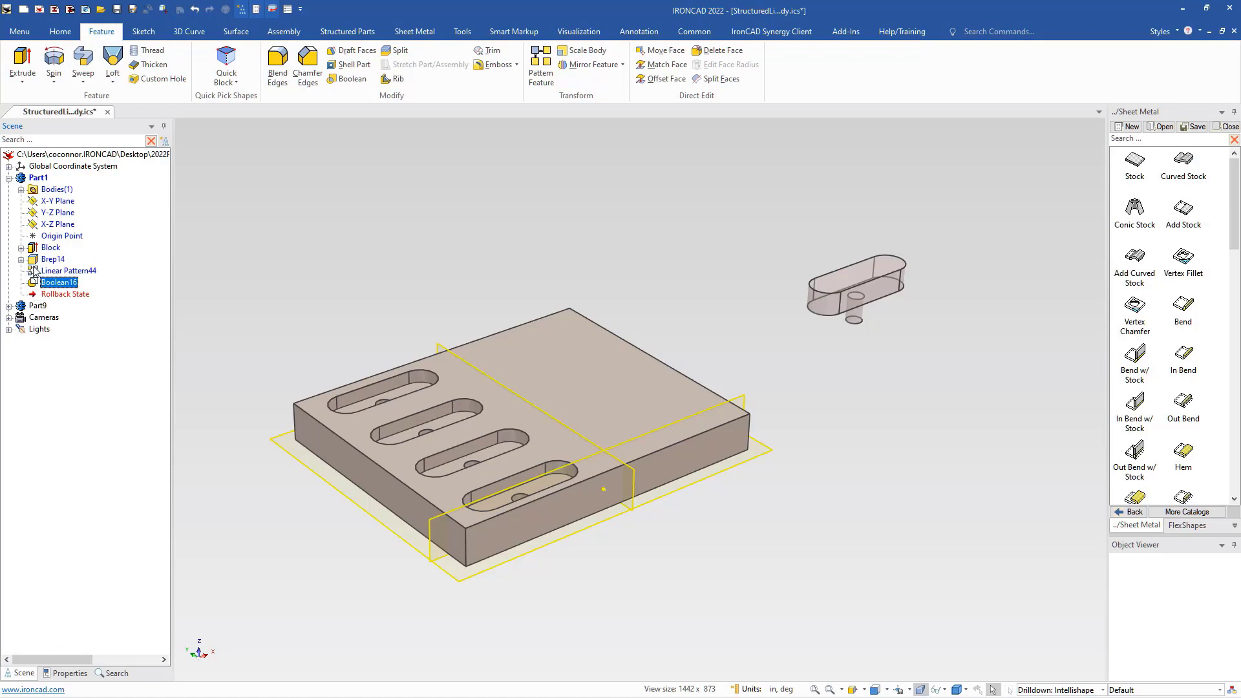
pyautogui.keyDown('shift'); pyautogui.click(35, 262); pyautogui.keyUp('shift')
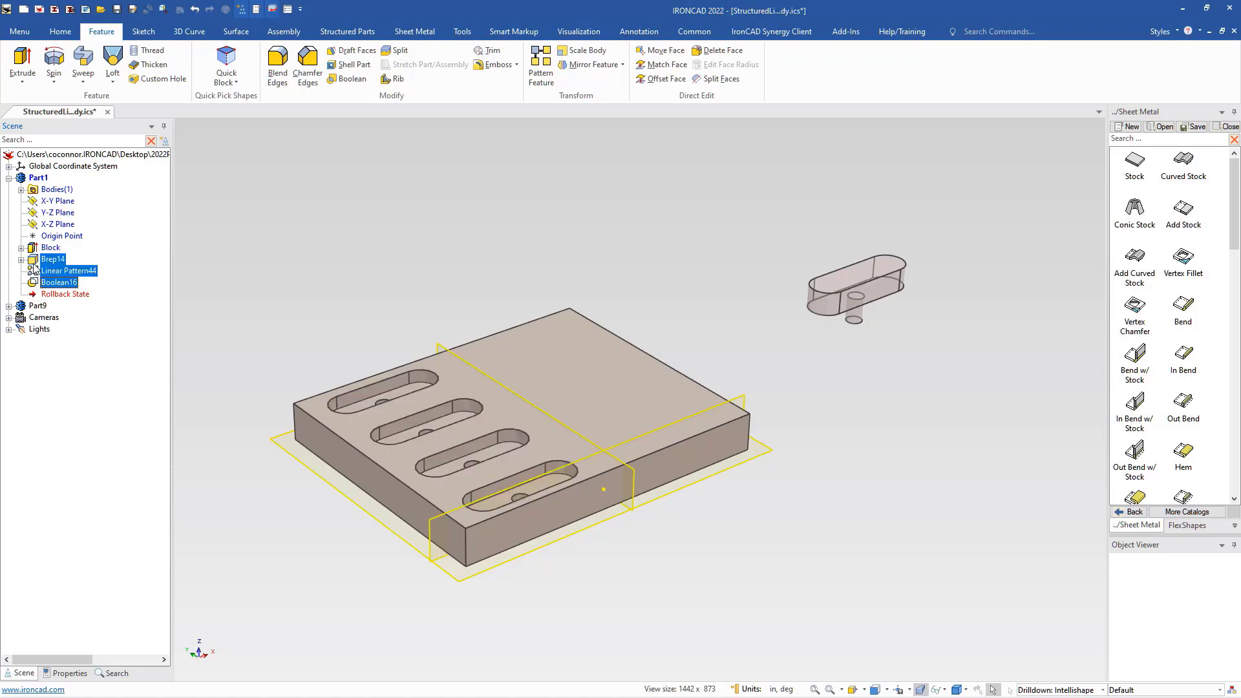
pyautogui.press('Delete')
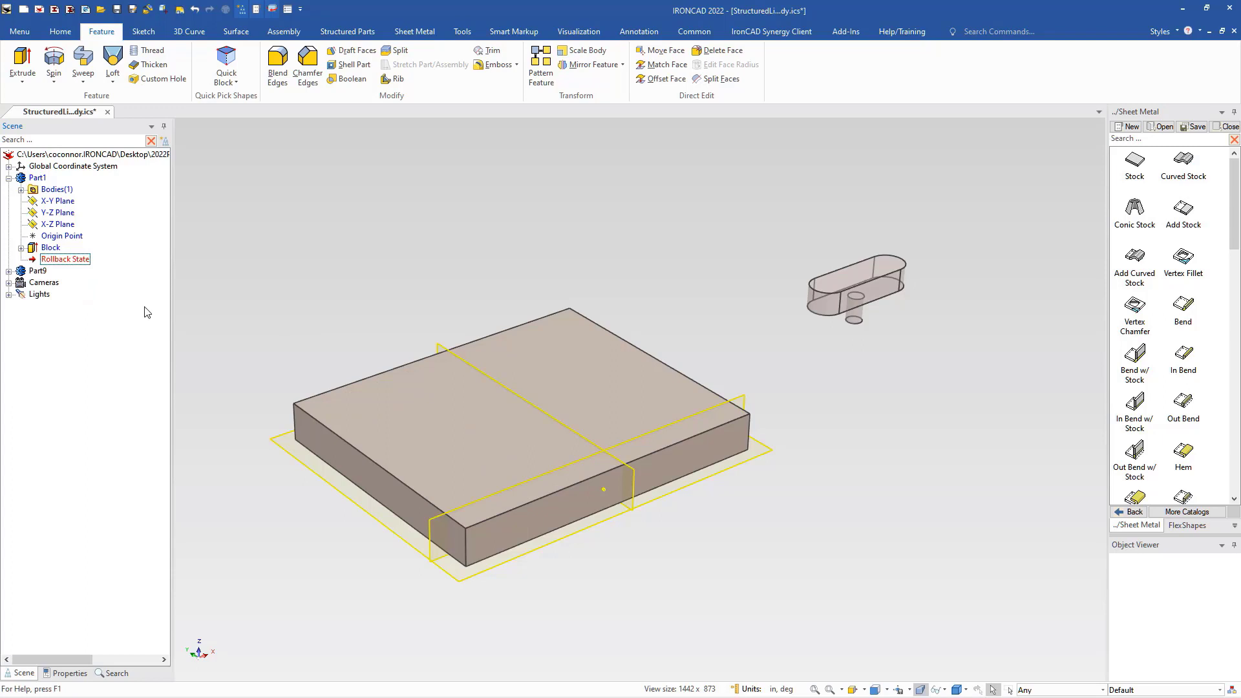
# - Suppress the slot-shaped source part and insert the external part file Body.ics into the scene
pyautogui.rightClick(22, 271)
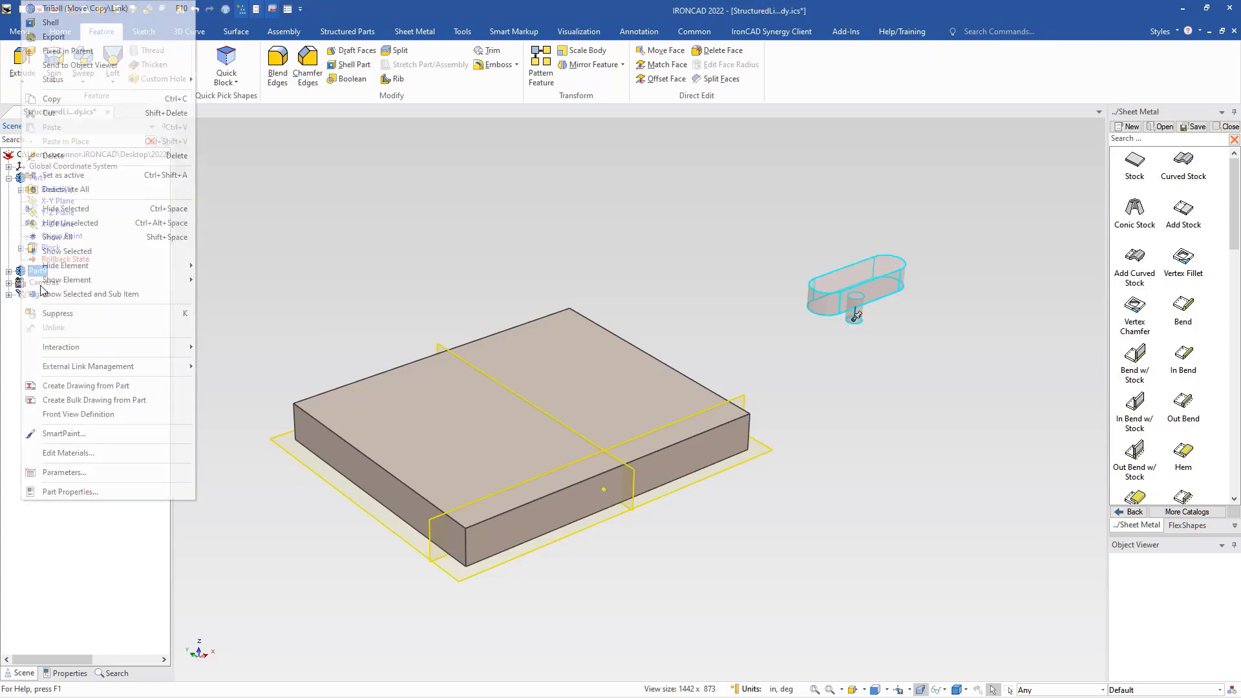
pyautogui.click(61, 313)
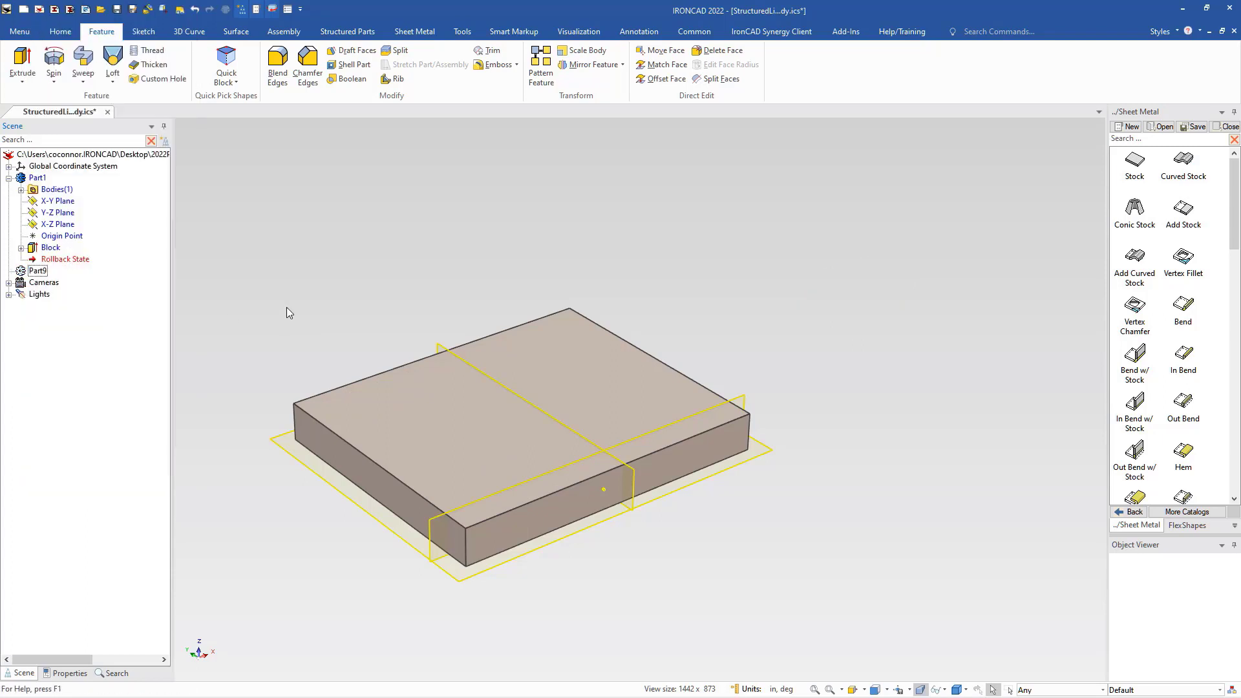
pyautogui.click(61, 31)
pyautogui.click(212, 72)
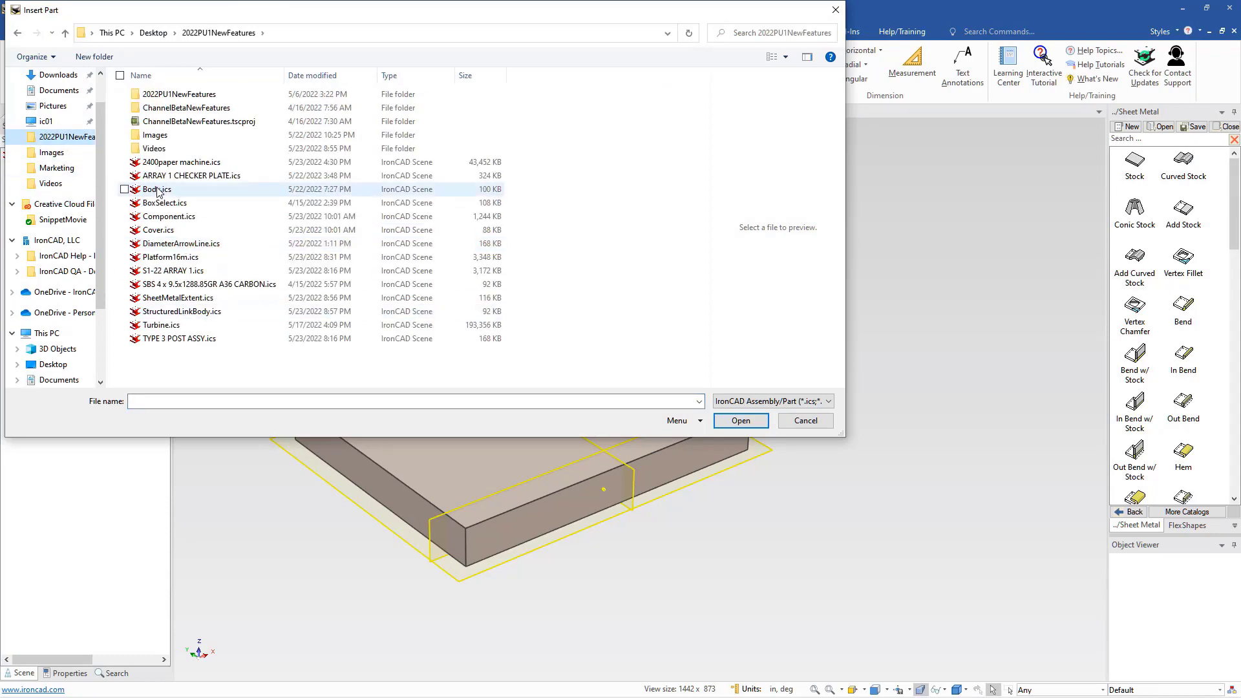
pyautogui.click(157, 189)
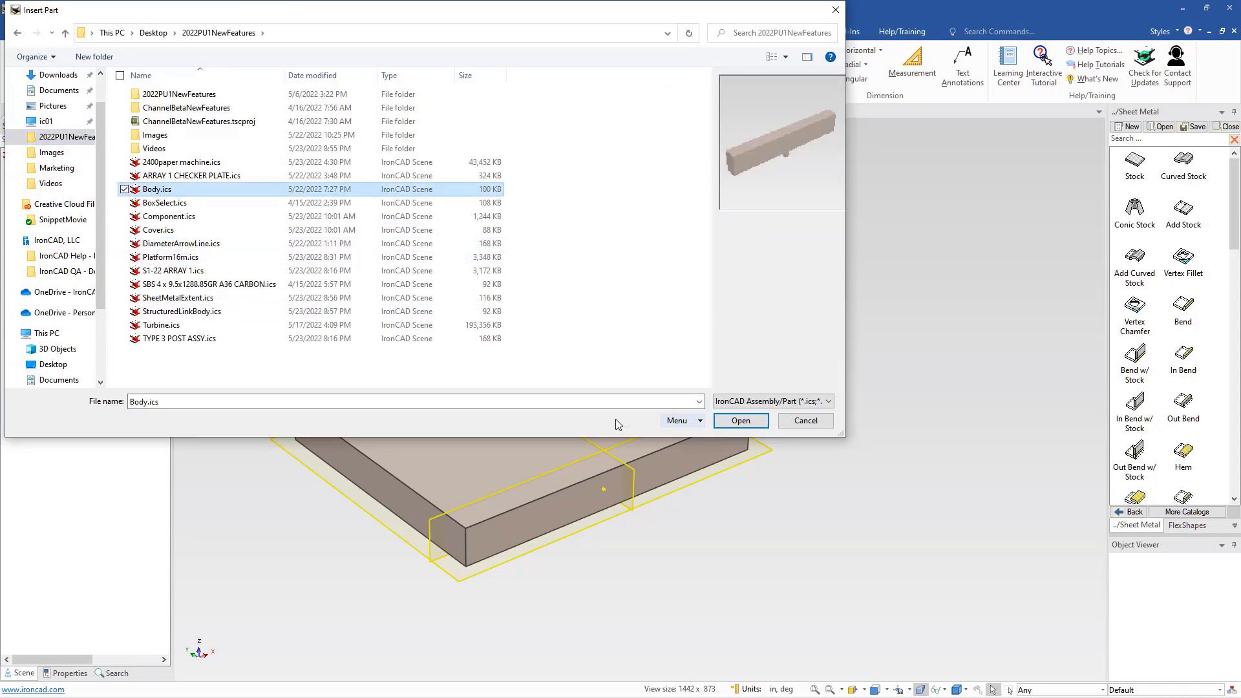
pyautogui.click(750, 426)
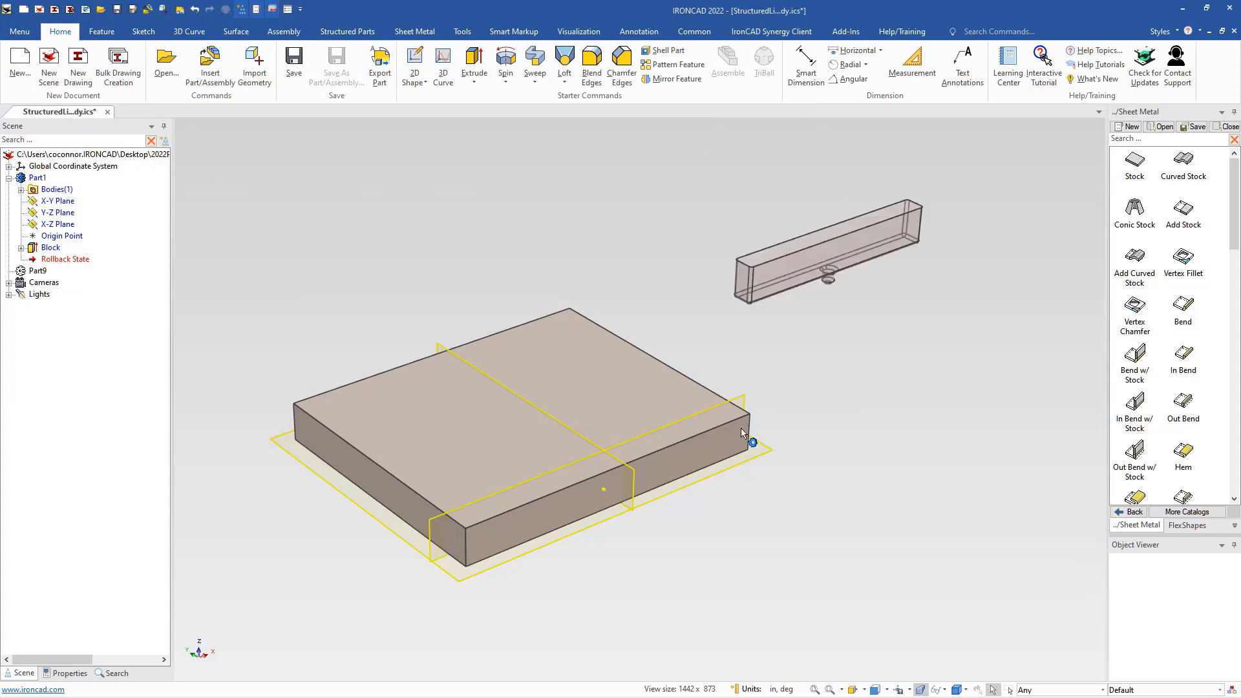
# - Open the external source file Body.ics in its own window and select its part
pyautogui.click(9, 282)
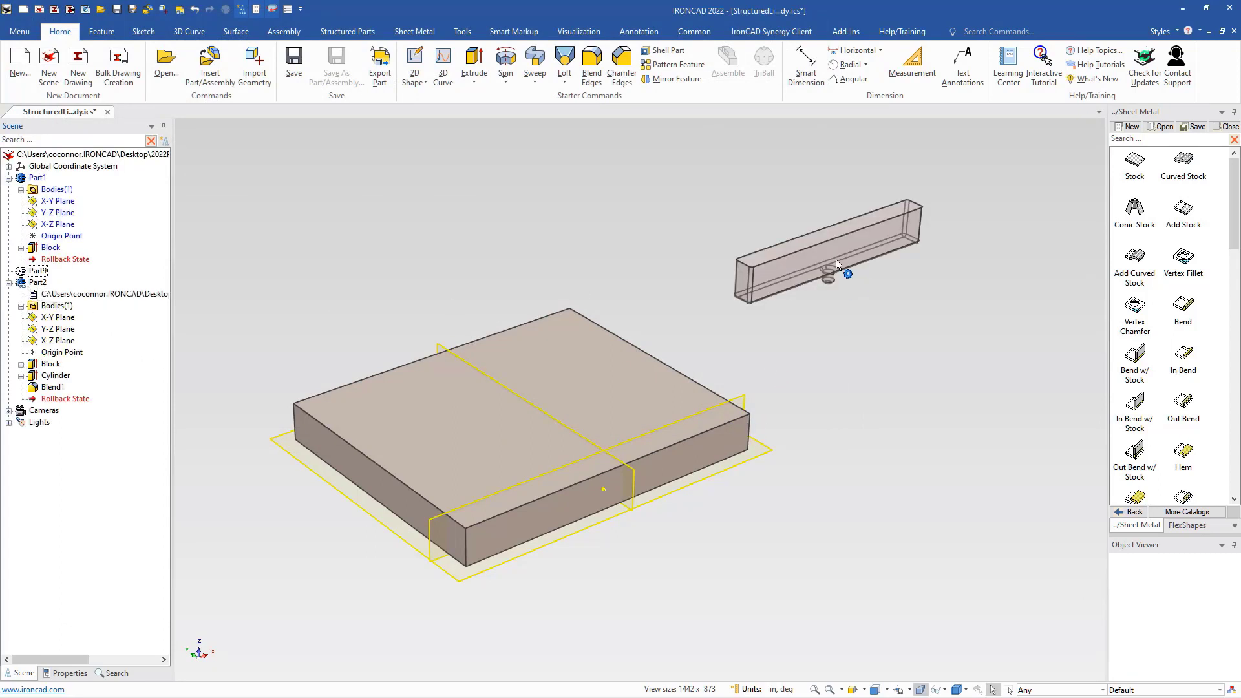
pyautogui.click(22, 179)
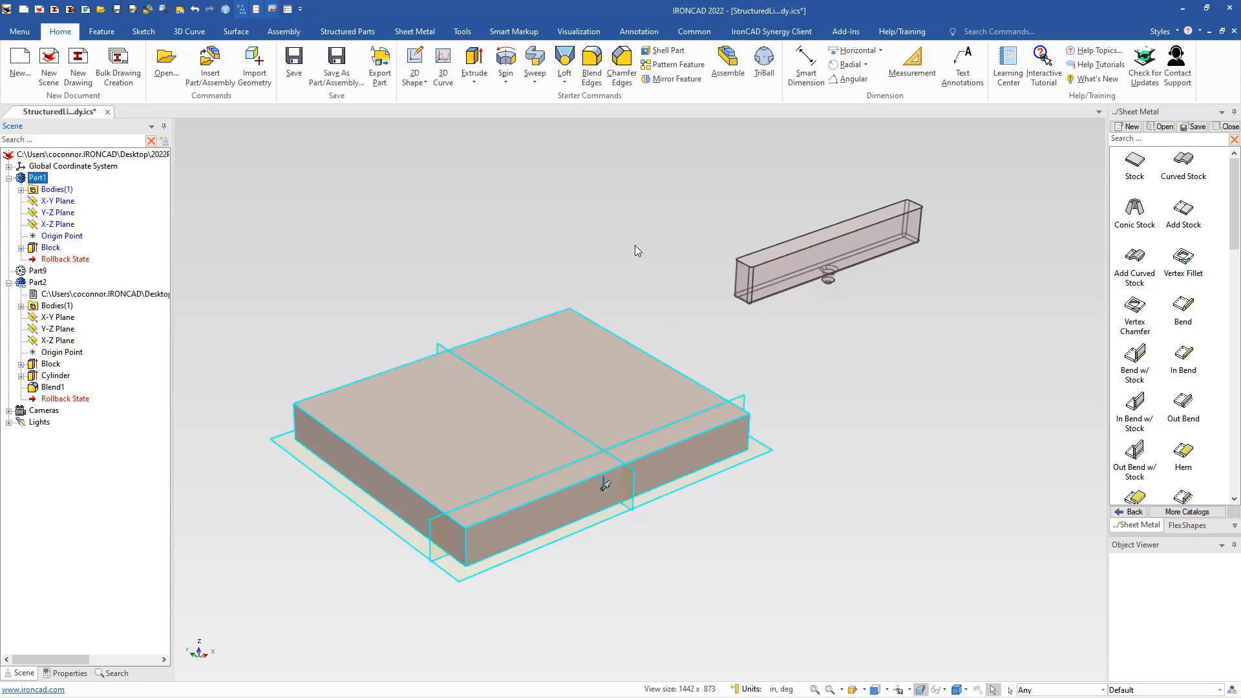
pyautogui.click(166, 70)
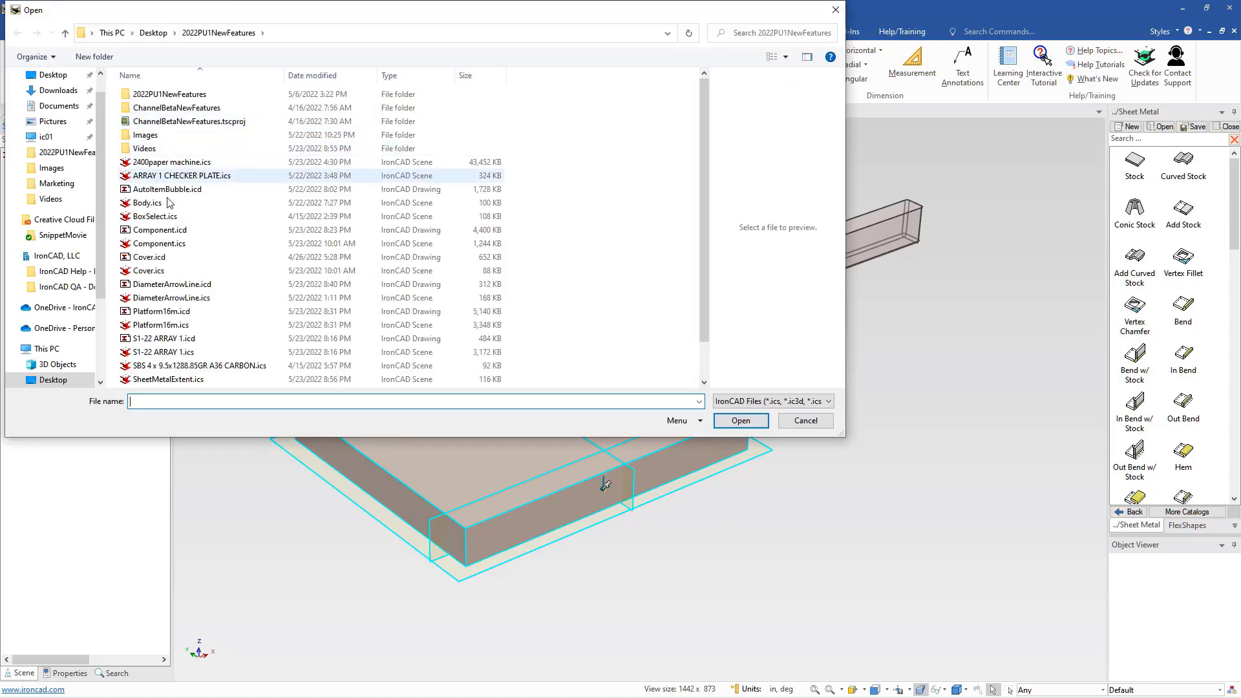
pyautogui.doubleClick(167, 202)
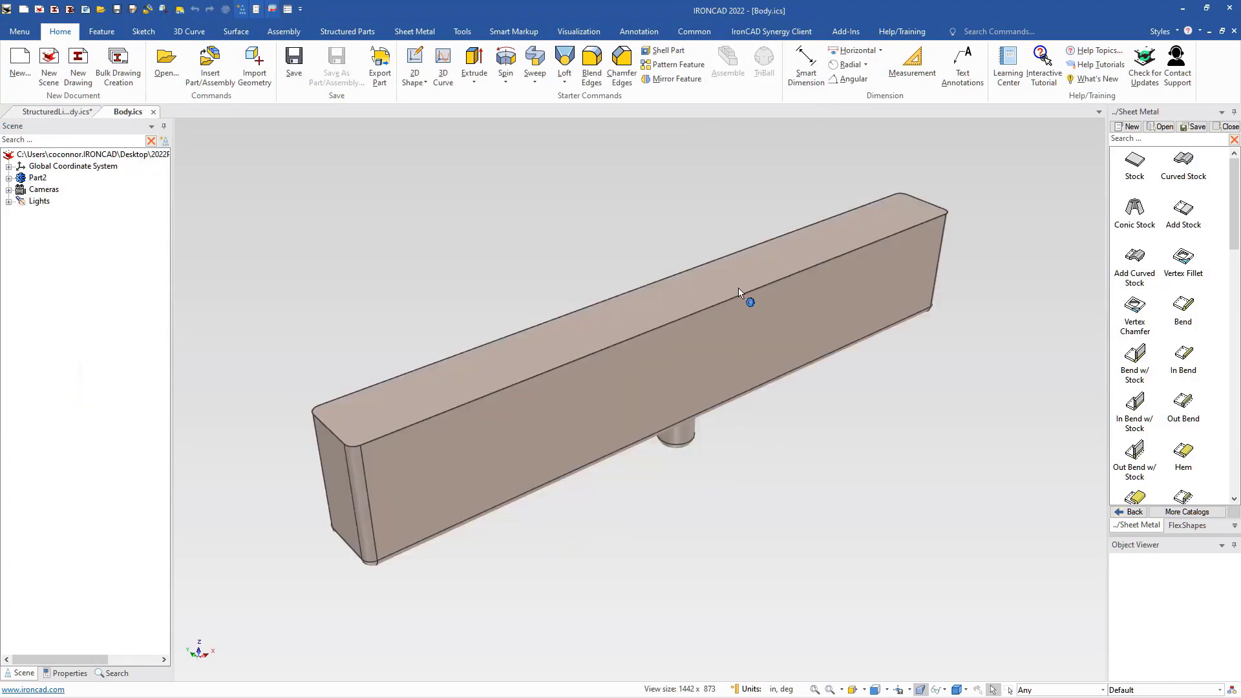
pyautogui.click(457, 428)
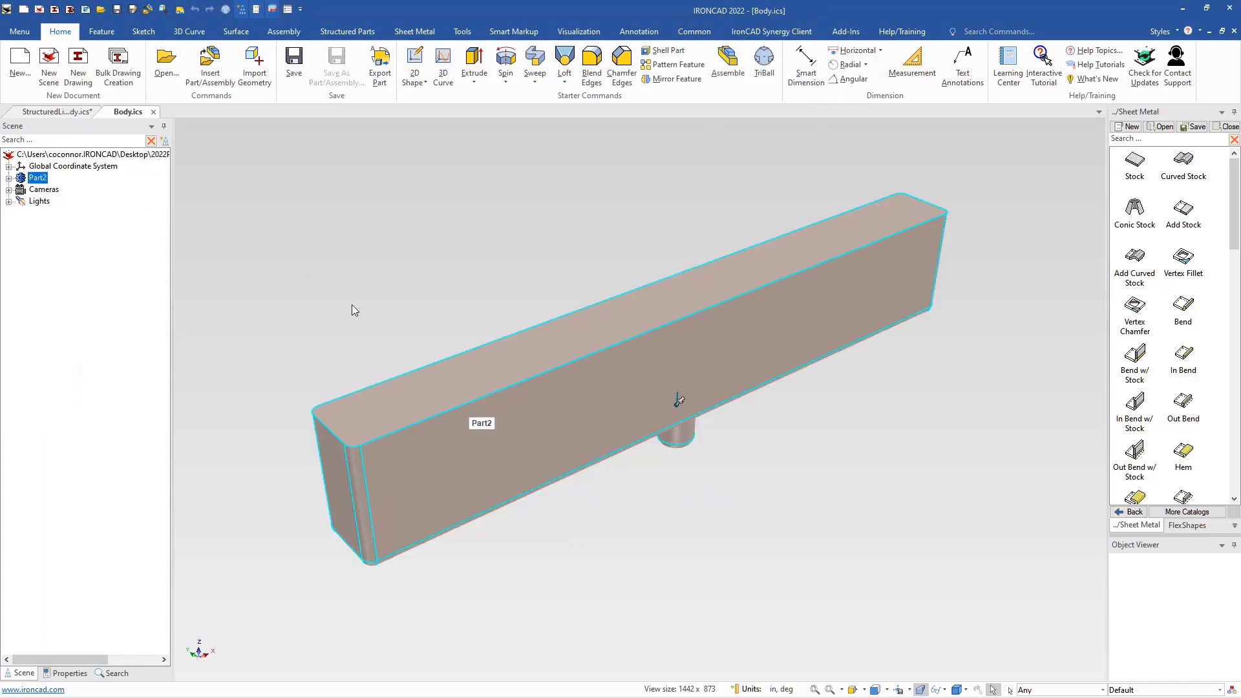
# - Return to the StructuredLinkBody scene and link the inserted part's body into the block part with Link Body, updating both geometry and position
pyautogui.click(50, 113)
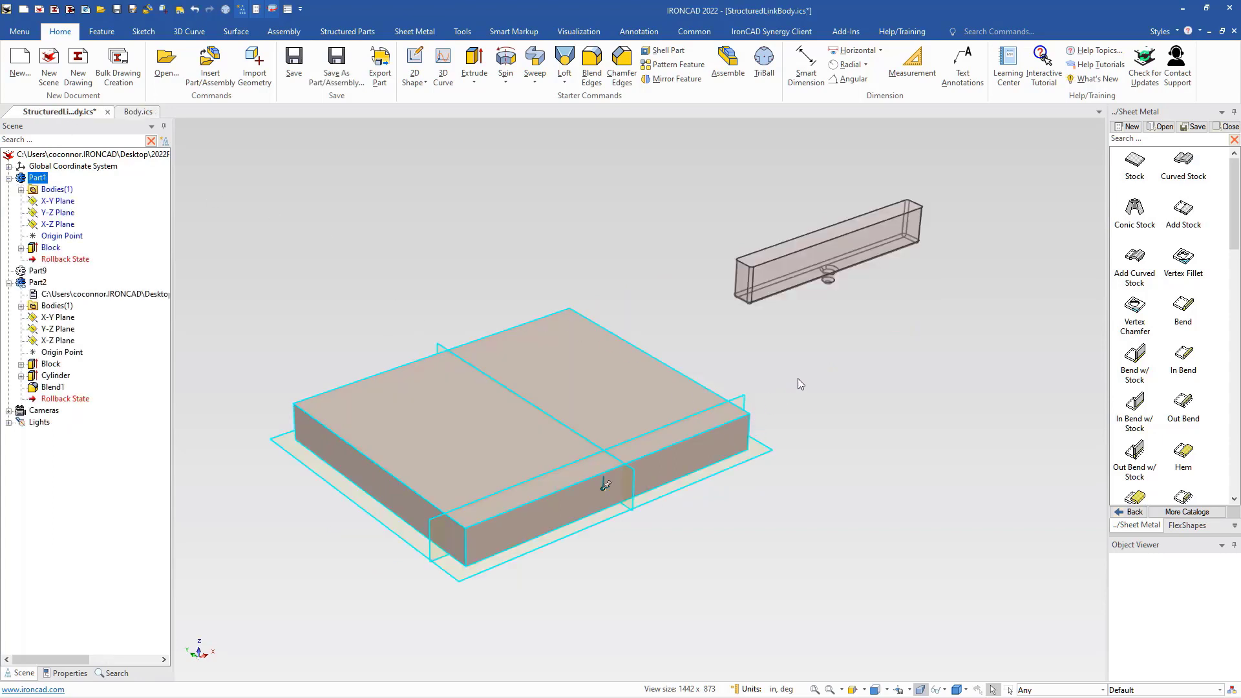
pyautogui.click(343, 32)
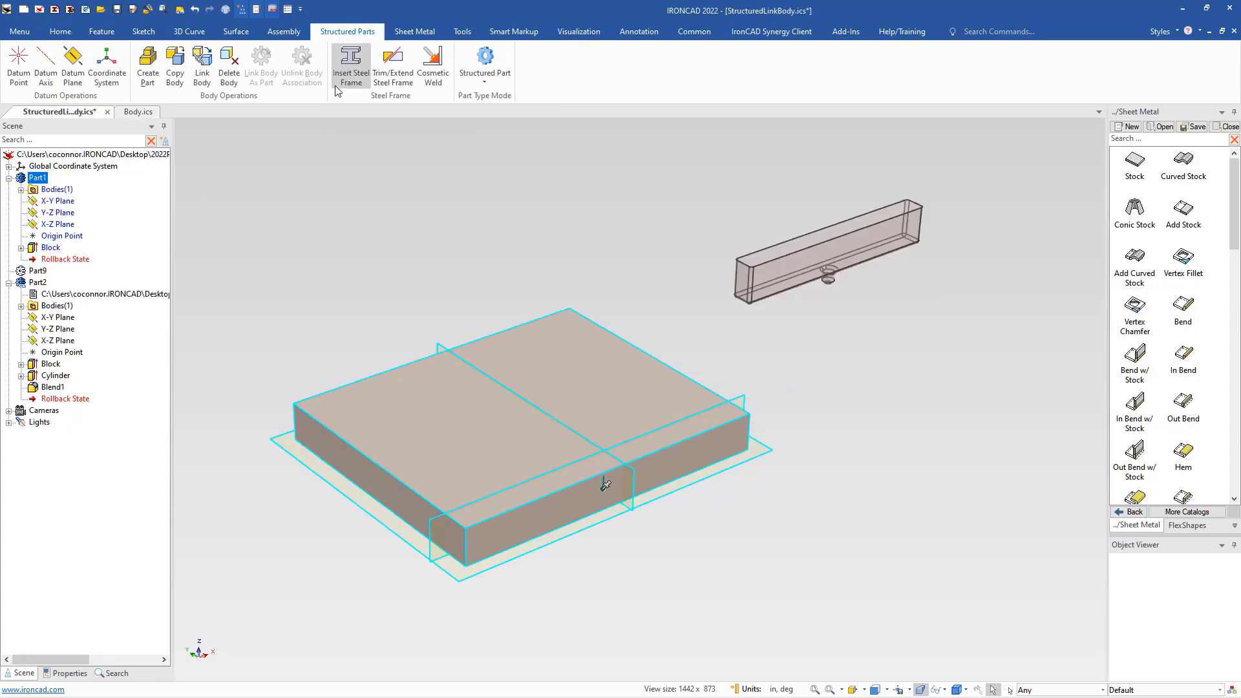
pyautogui.click(203, 65)
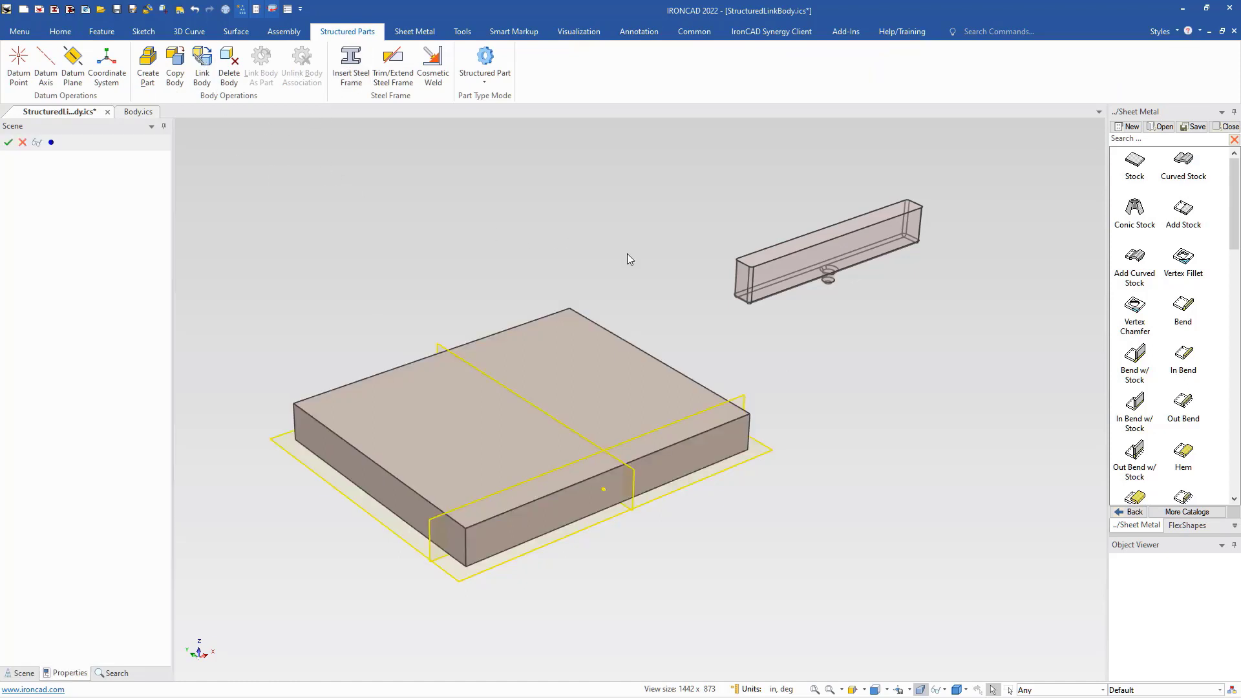
pyautogui.click(743, 281)
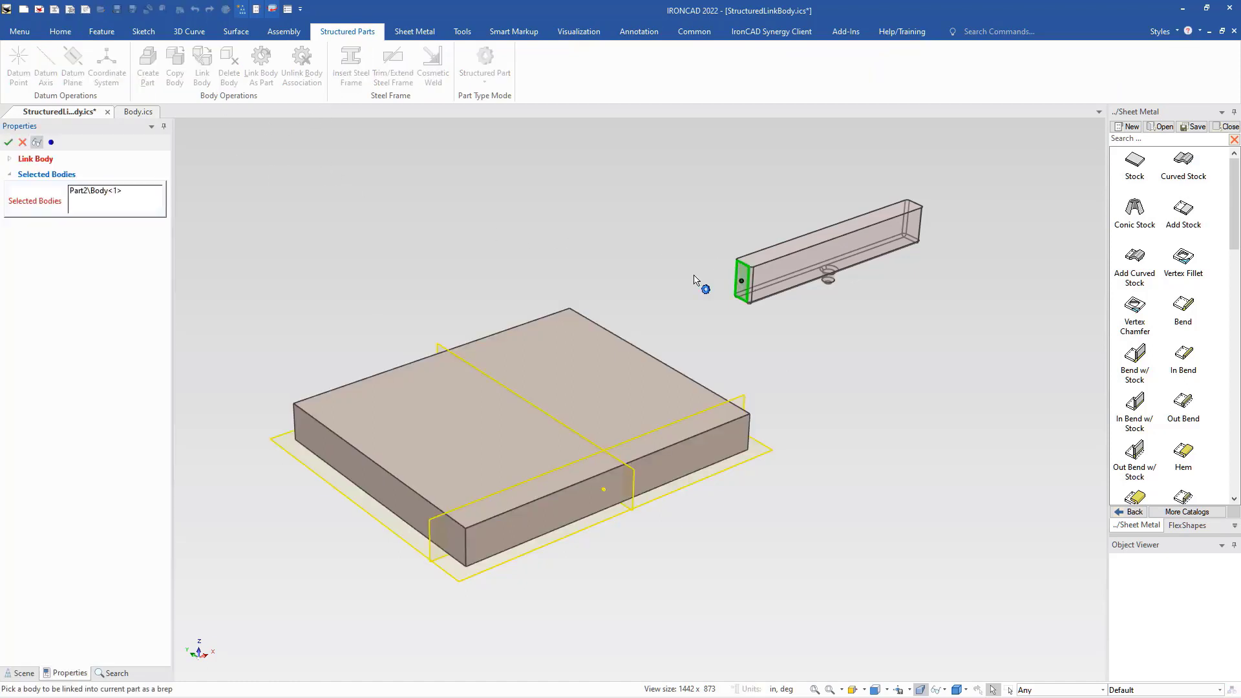
pyautogui.click(9, 143)
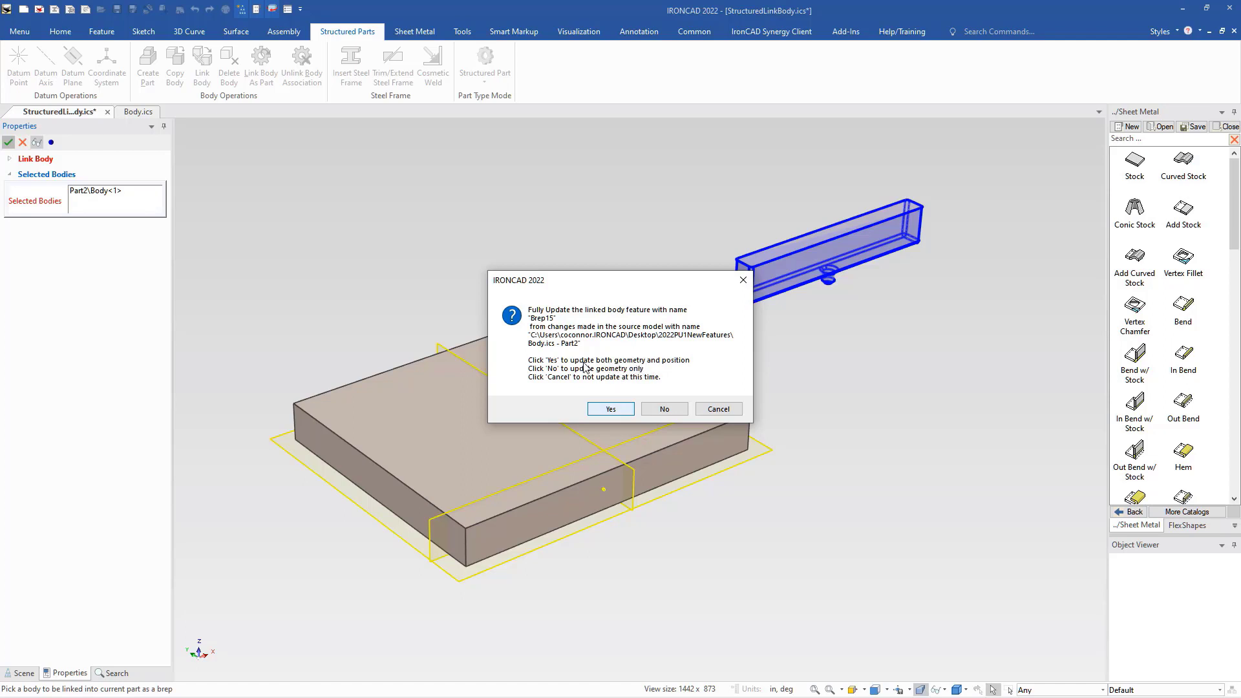
pyautogui.click(612, 410)
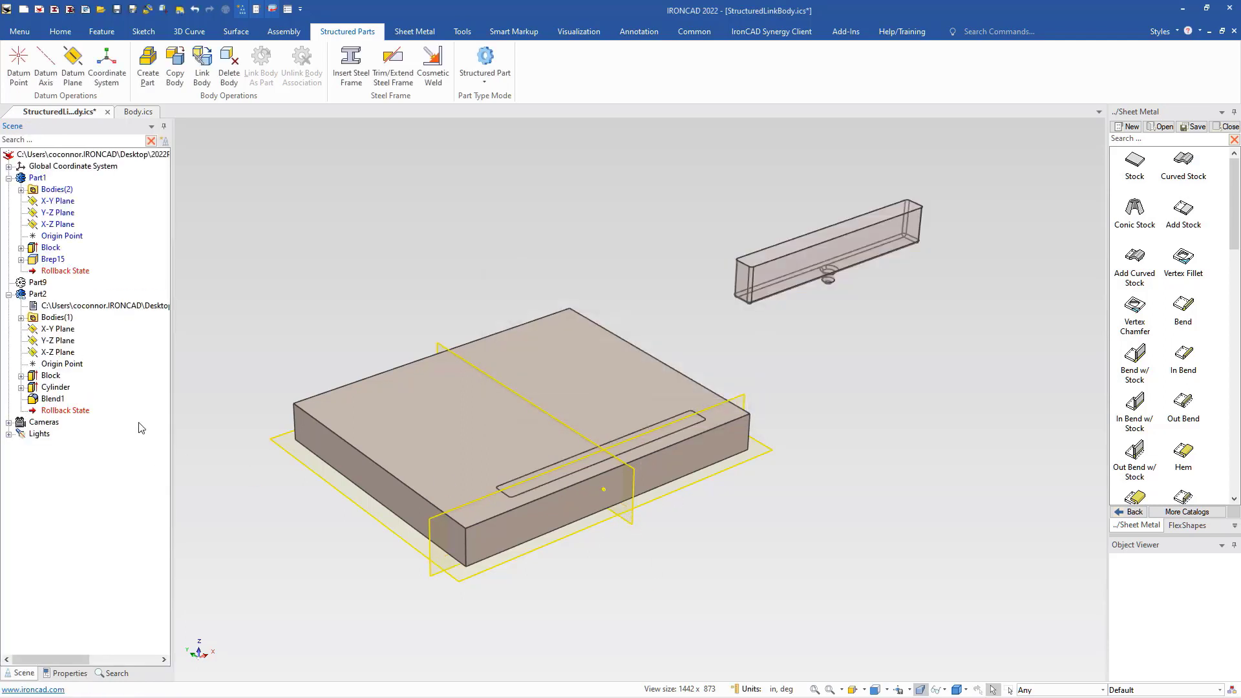
# - Raise the linked Brep with the TriBall until it protrudes slightly above the block's upper face
pyautogui.click(41, 259)
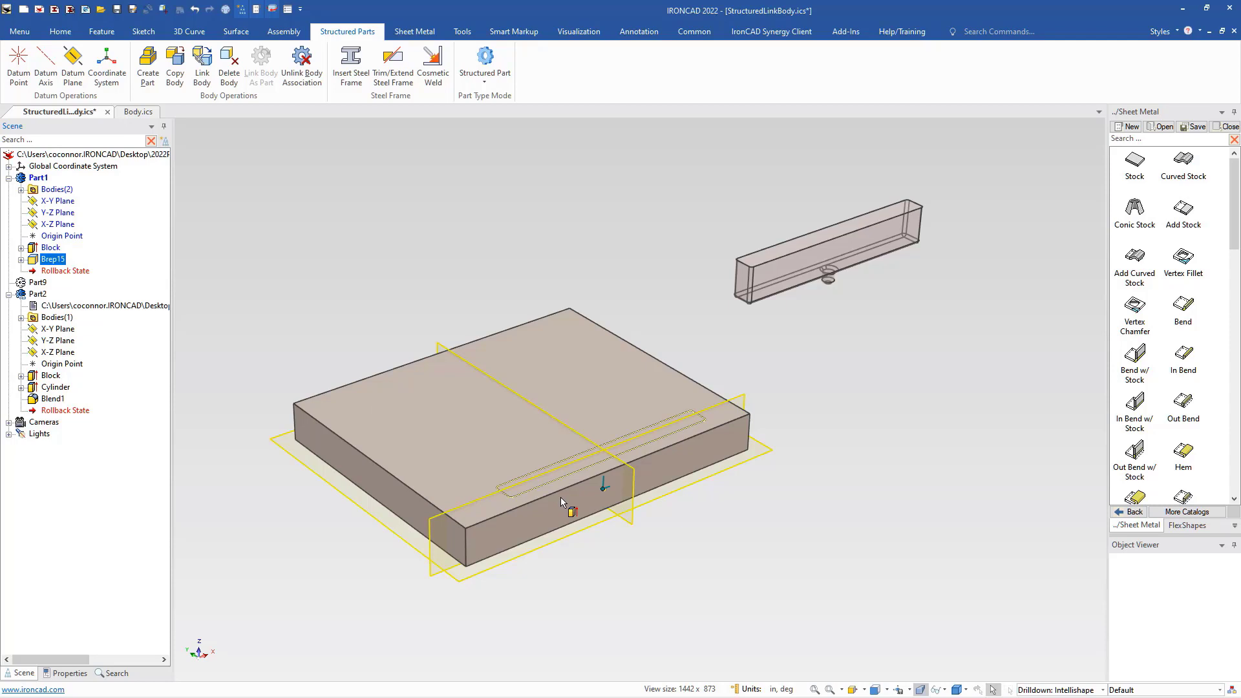
pyautogui.press('F10')
pyautogui.moveTo(610, 419); pyautogui.dragTo(614, 411)
pyautogui.press('F10')
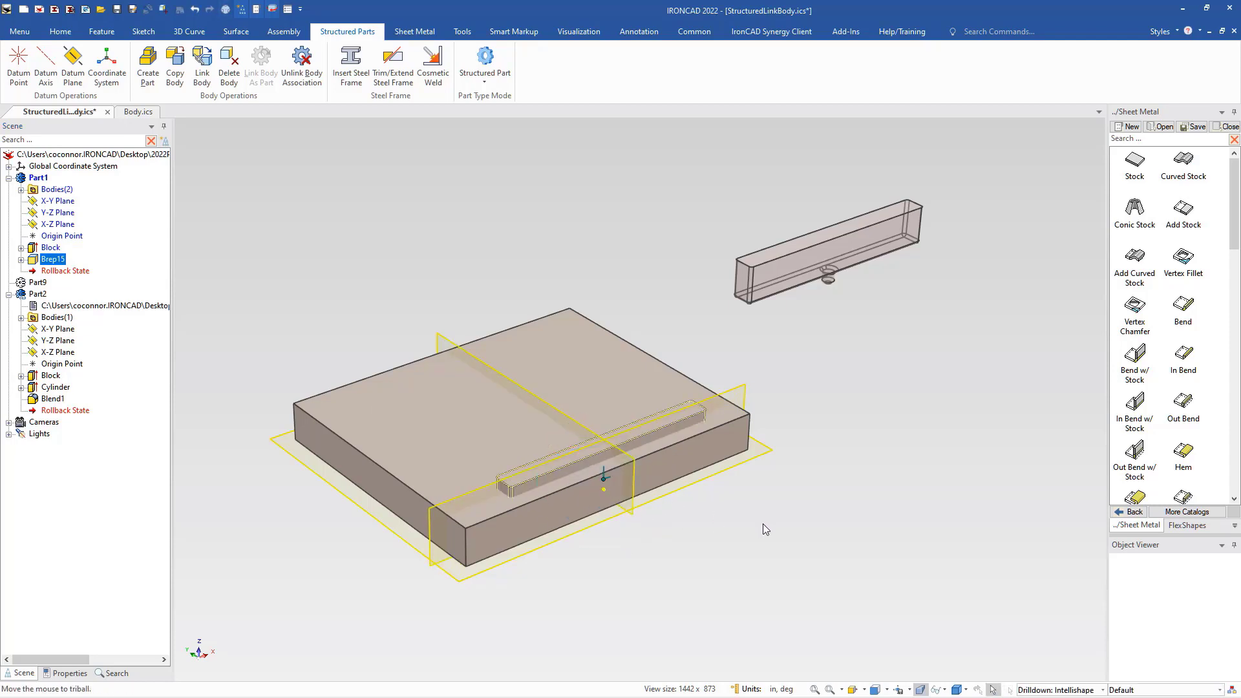
pyautogui.click(763, 524)
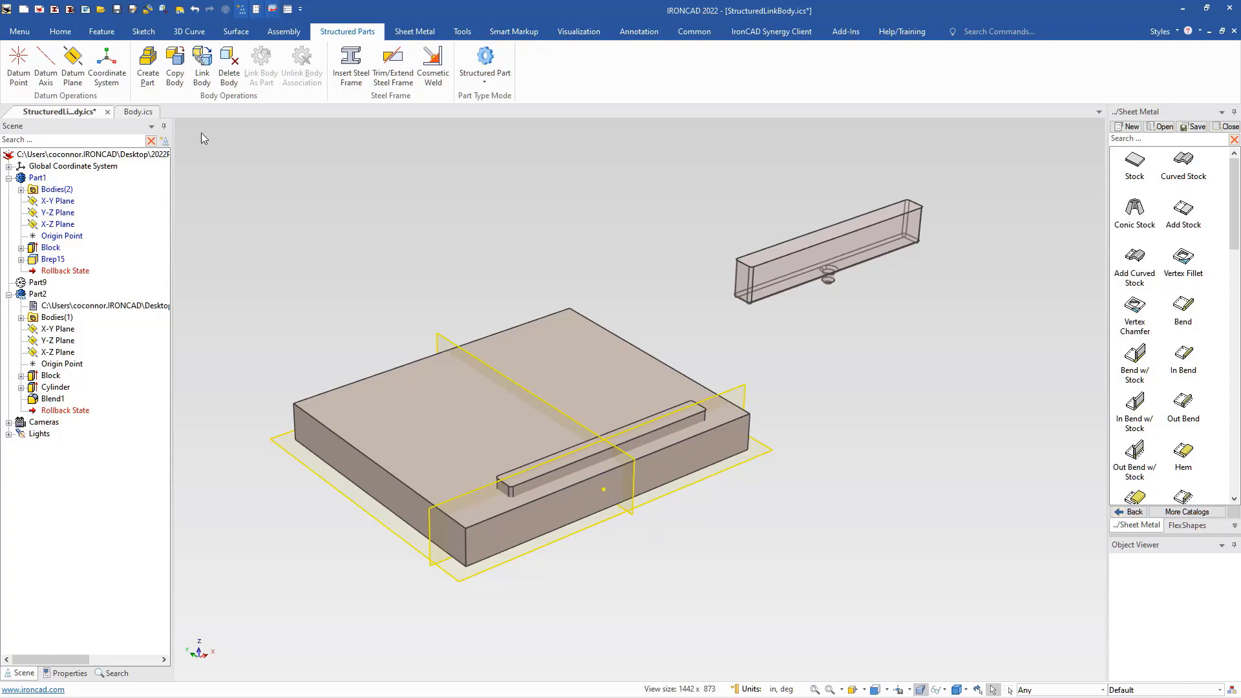
# - Subtract the linked body from the main block body with a Boolean feature, and delete the inserted external part
pyautogui.click(101, 31)
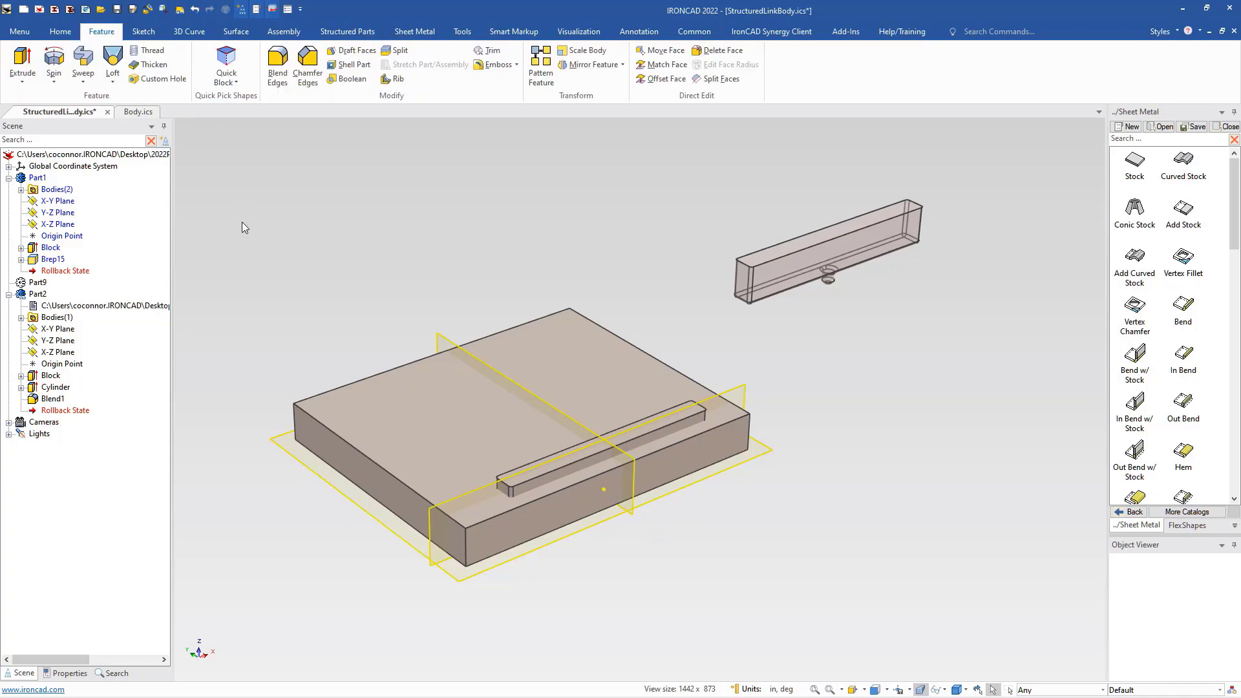
pyautogui.click(349, 78)
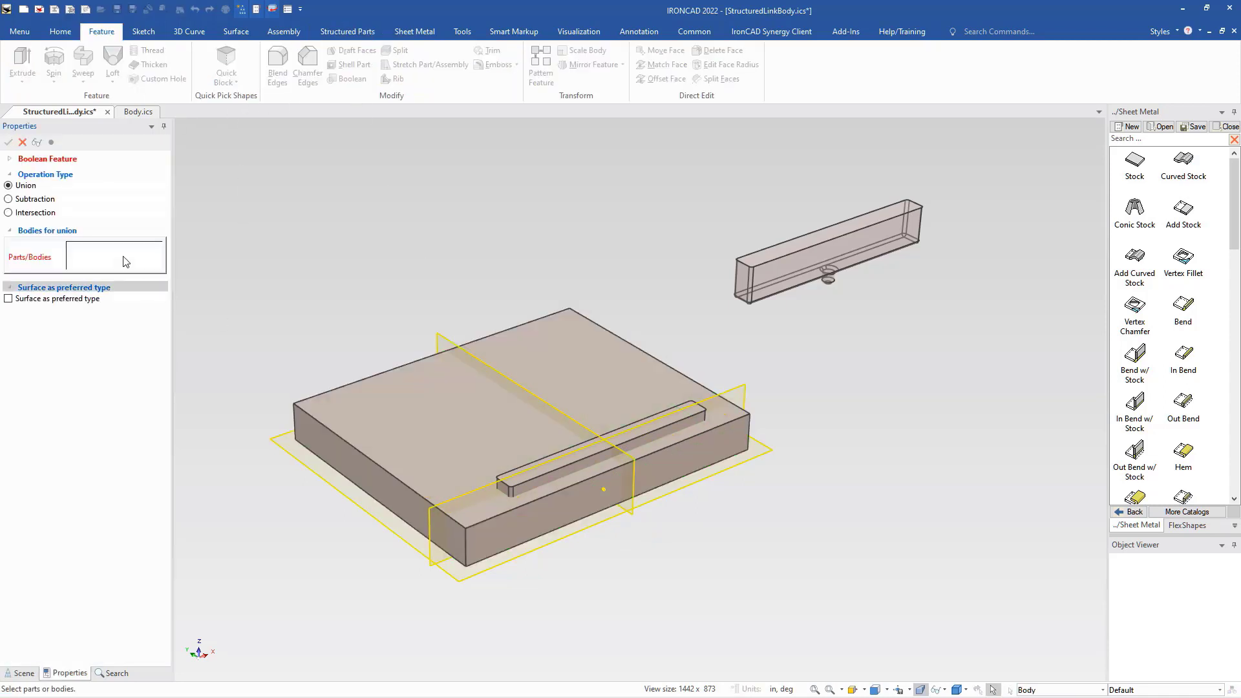
pyautogui.click(32, 199)
pyautogui.click(489, 448)
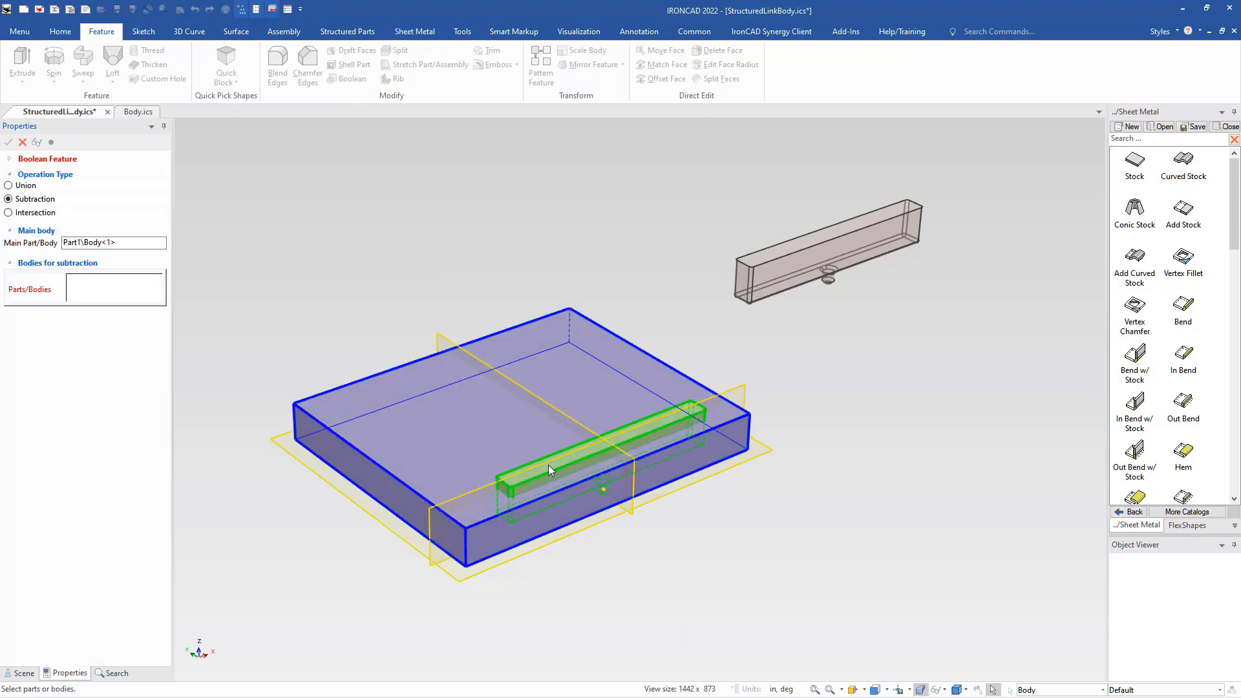
pyautogui.click(549, 467)
pyautogui.click(9, 143)
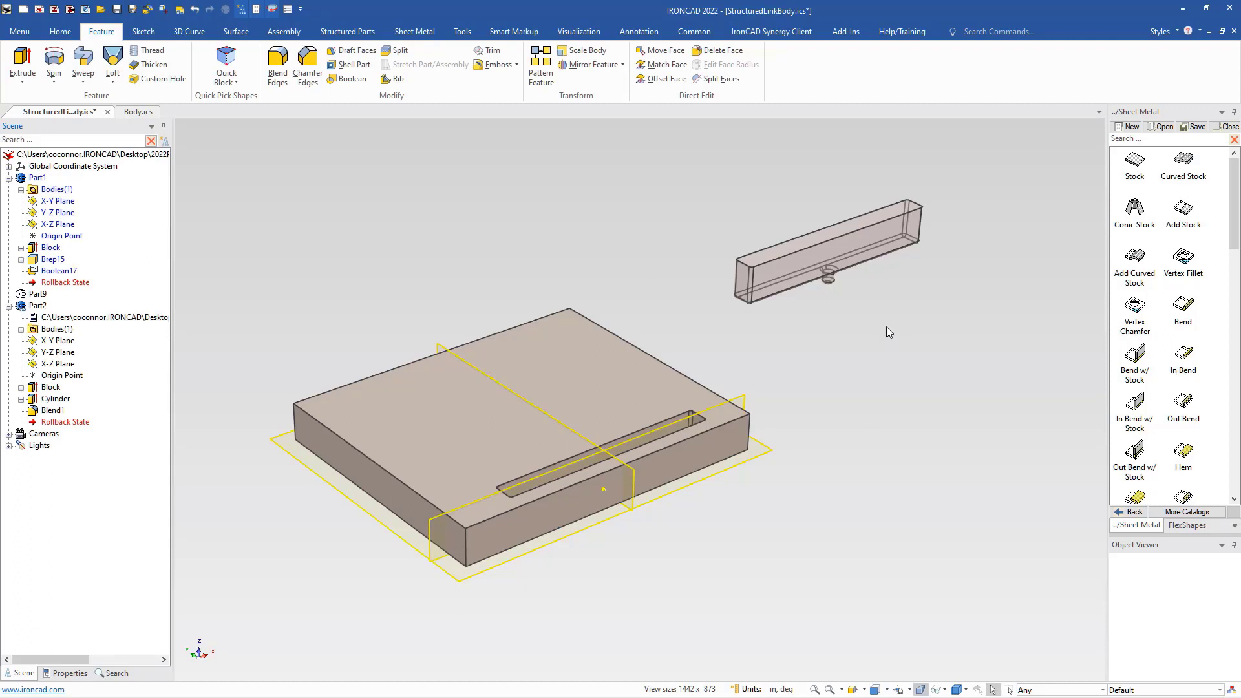
pyautogui.click(815, 277)
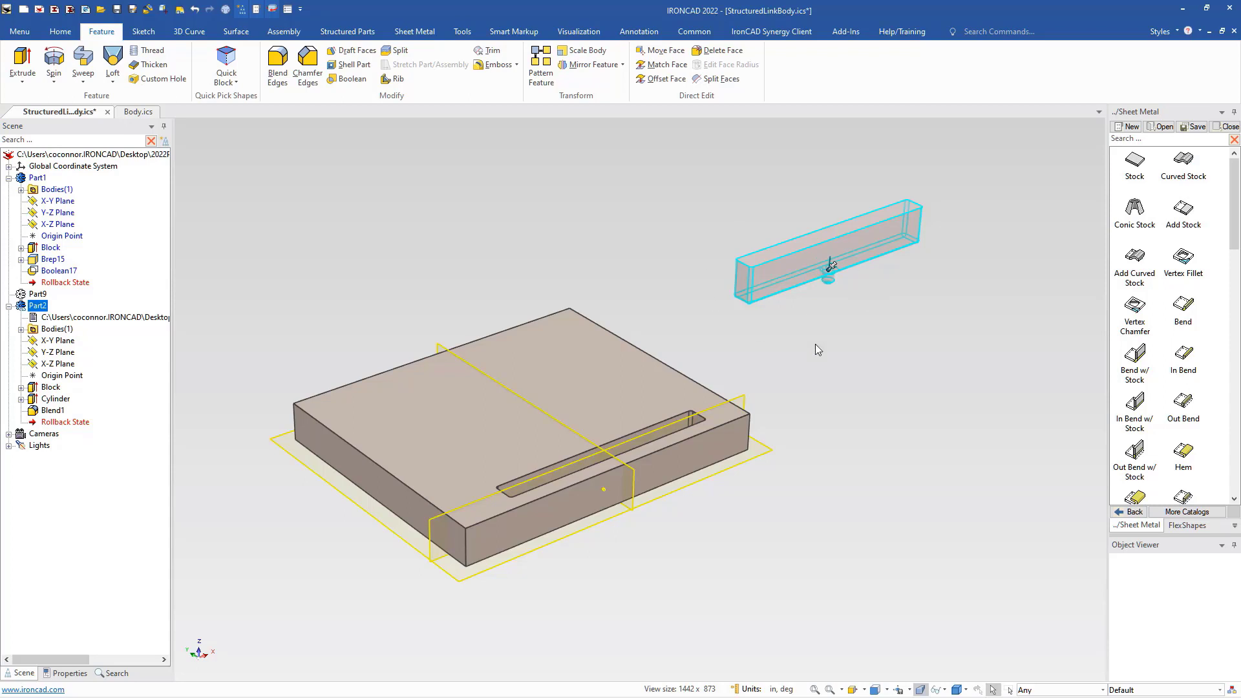
pyautogui.press('Delete')
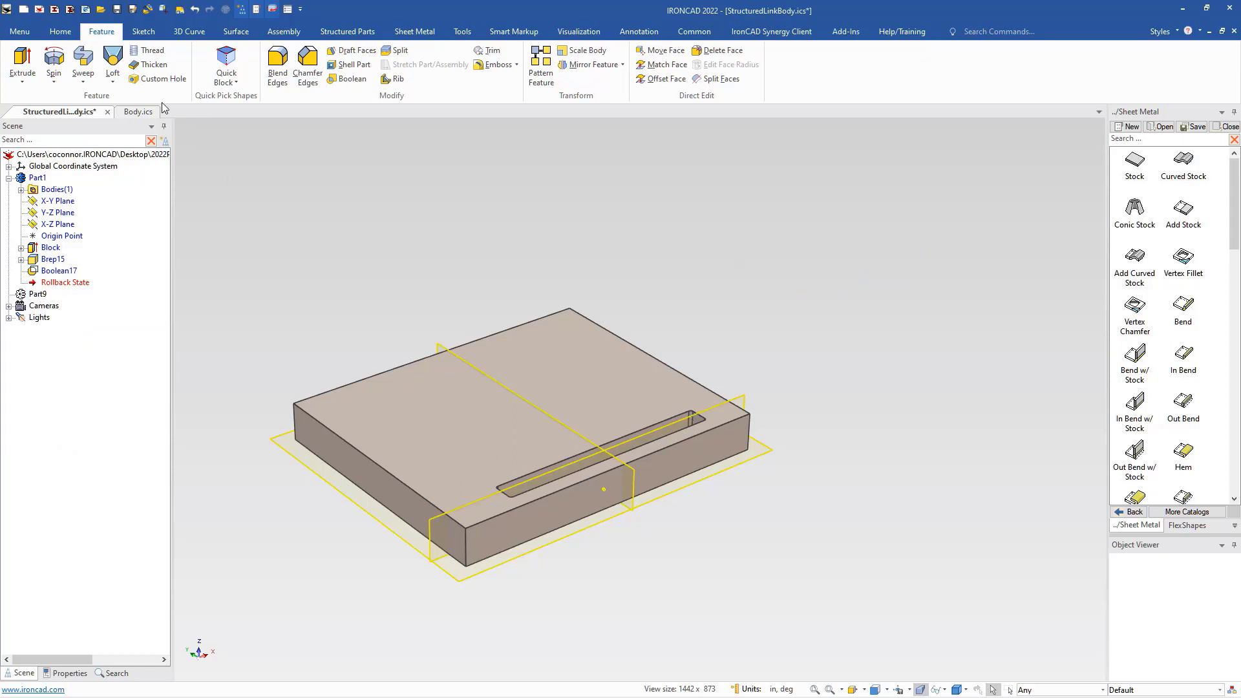
# - Shorten the block in Body.ics and widen it to about 0.860 in, and check the linked slot in the StructuredLinkBody scene
pyautogui.click(141, 111)
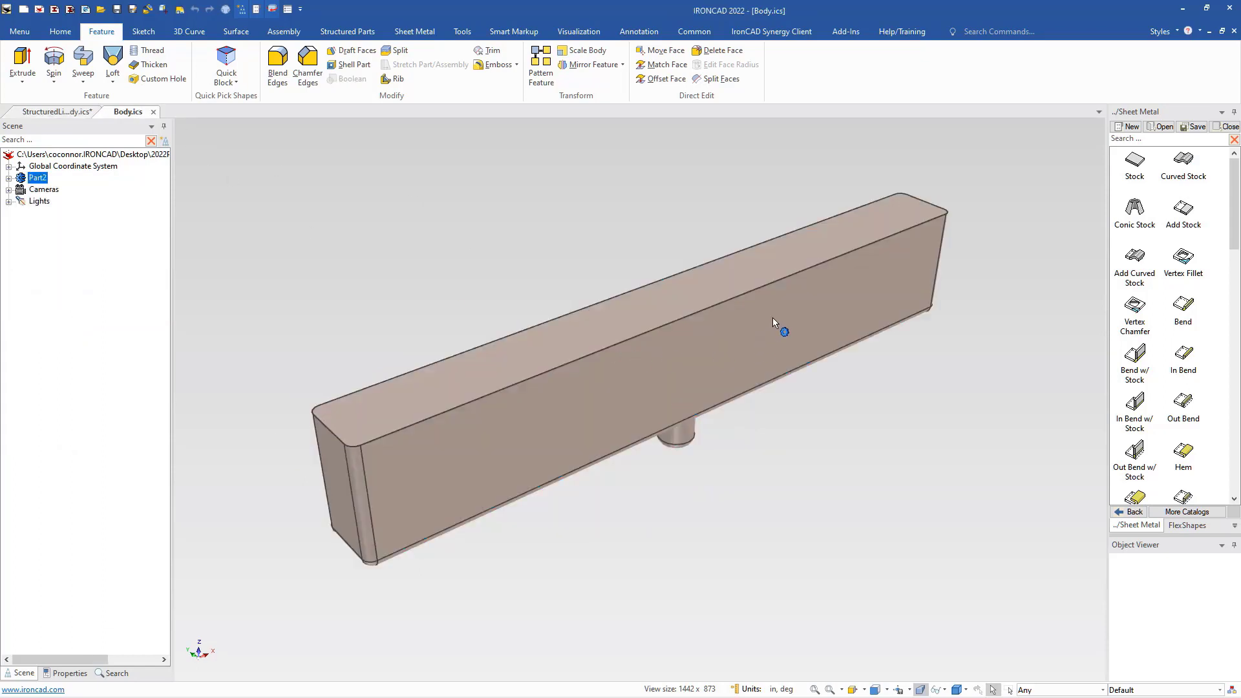
pyautogui.click(774, 324)
pyautogui.moveTo(937, 244); pyautogui.dragTo(829, 290)
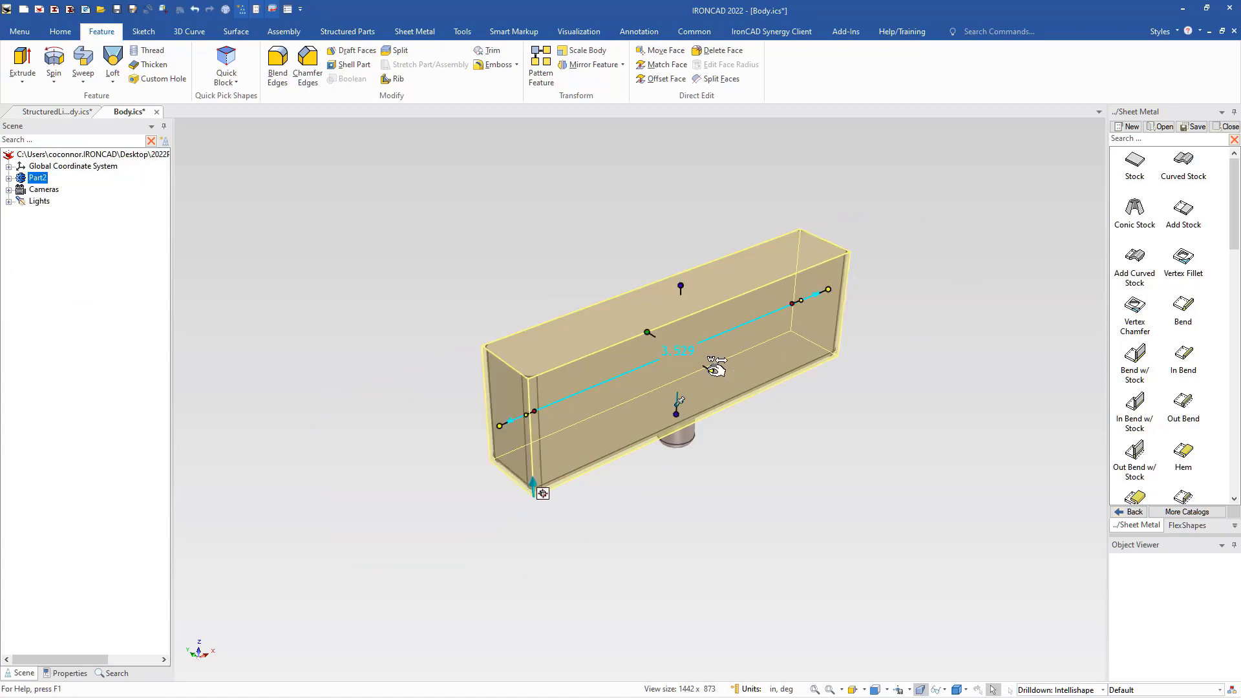
pyautogui.moveTo(714, 370); pyautogui.dragTo(720, 379)
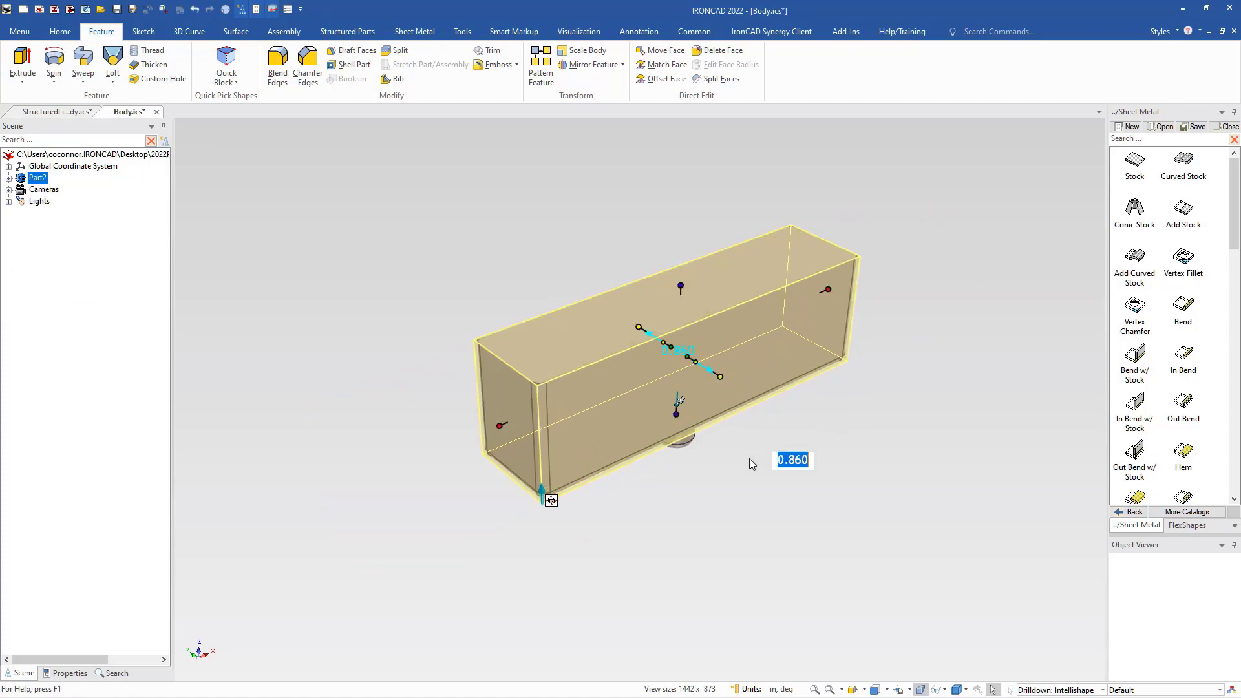
pyautogui.click(207, 144)
pyautogui.click(72, 113)
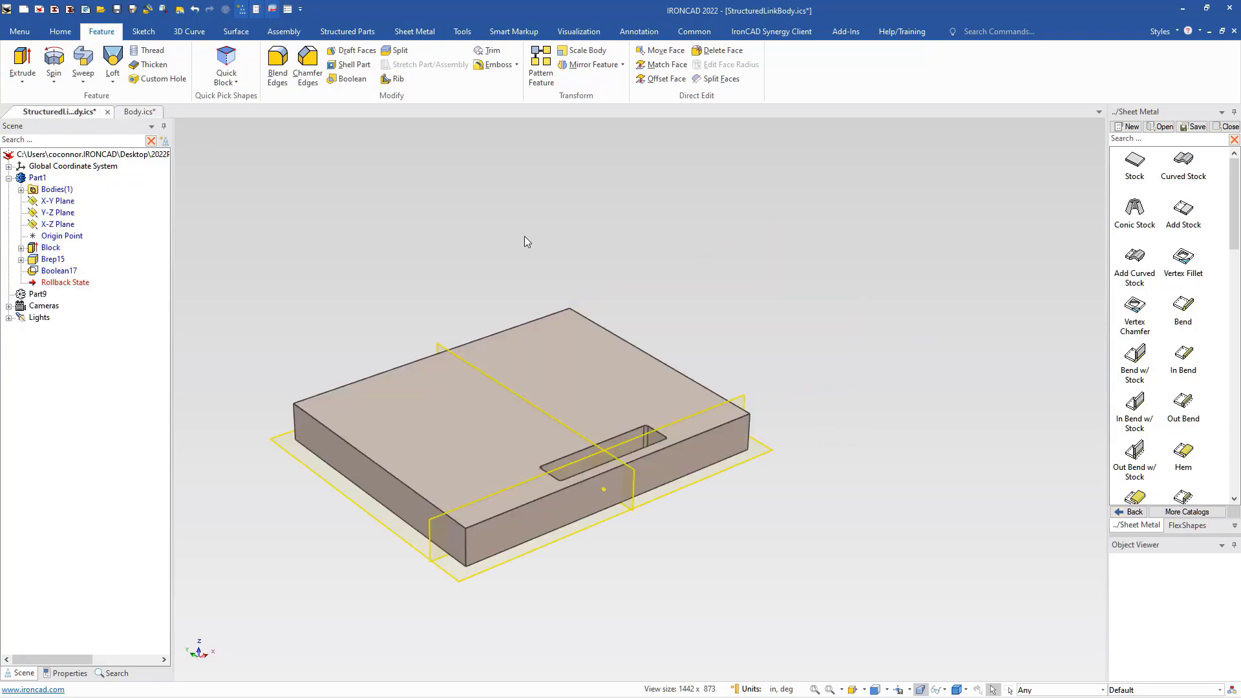
pyautogui.moveTo(669, 455)
pyautogui.mouseDown(button='middle')
pyautogui.moveTo(645, 513)
pyautogui.moveTo(662, 571)
pyautogui.moveTo(668, 452)
pyautogui.moveTo(671, 474)
pyautogui.mouseUp(button='middle')
pyautogui.scroll(-1, 662, 499)
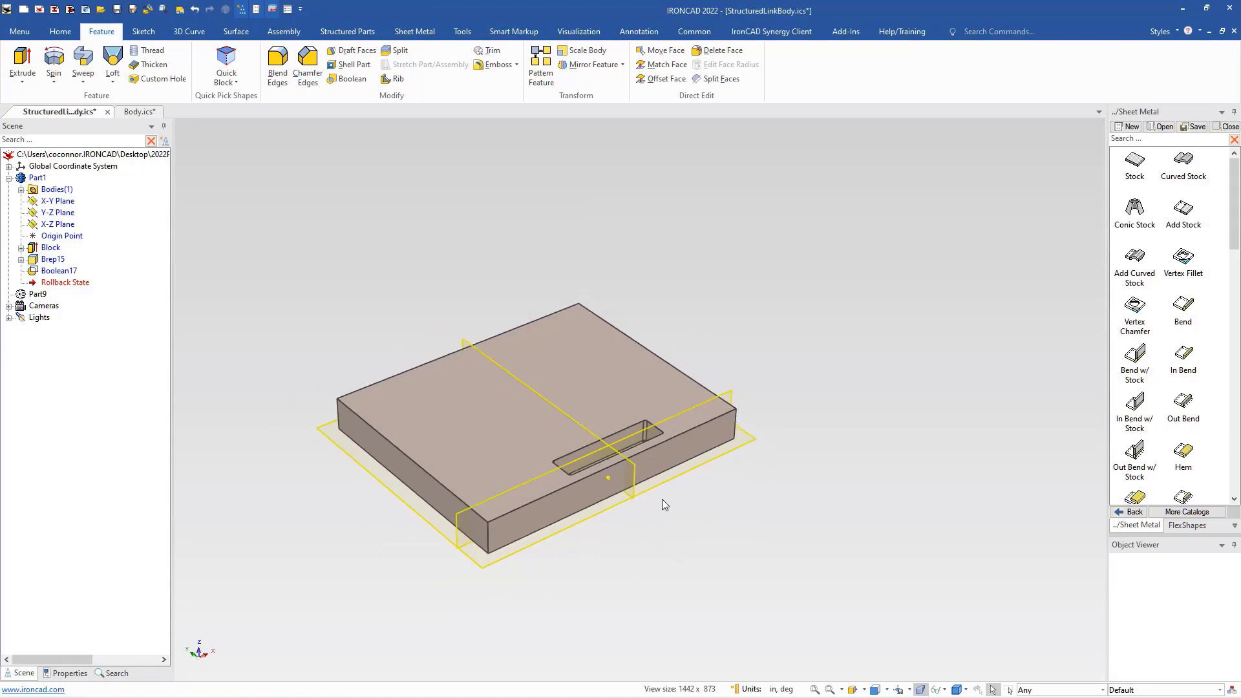
pyautogui.press('F8')
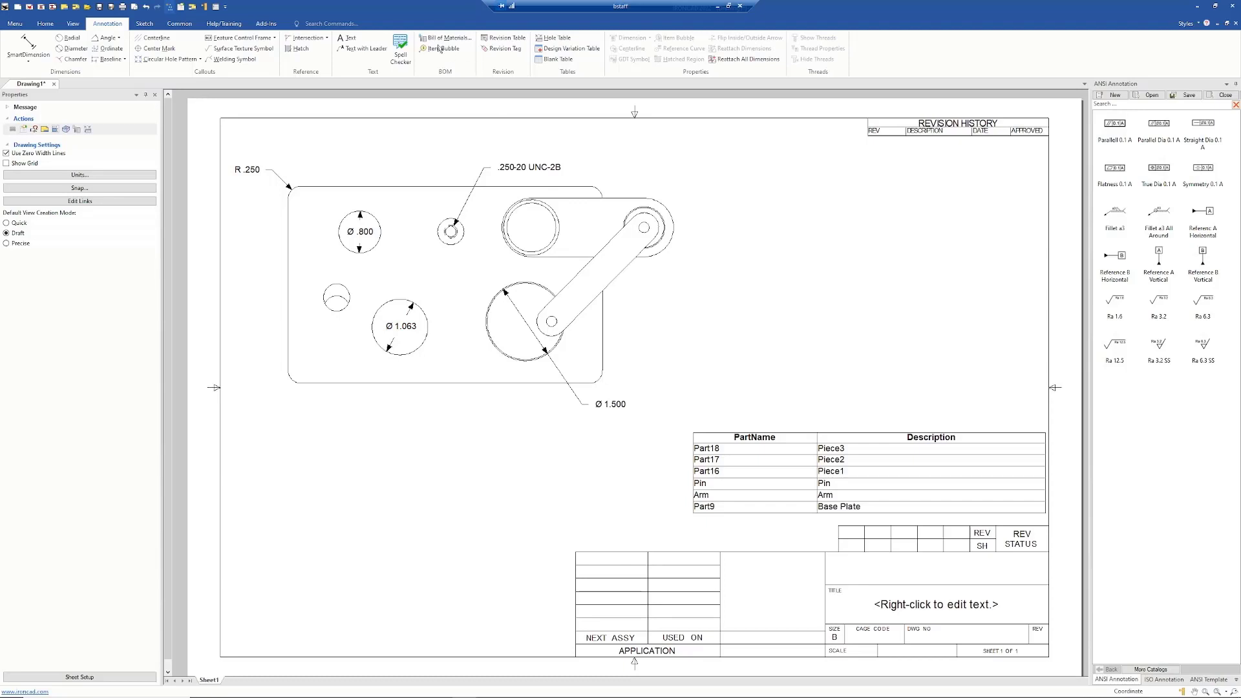
# - Place an item bubble for the Arm part above the drawing view in Drawing1
pyautogui.click(440, 49)
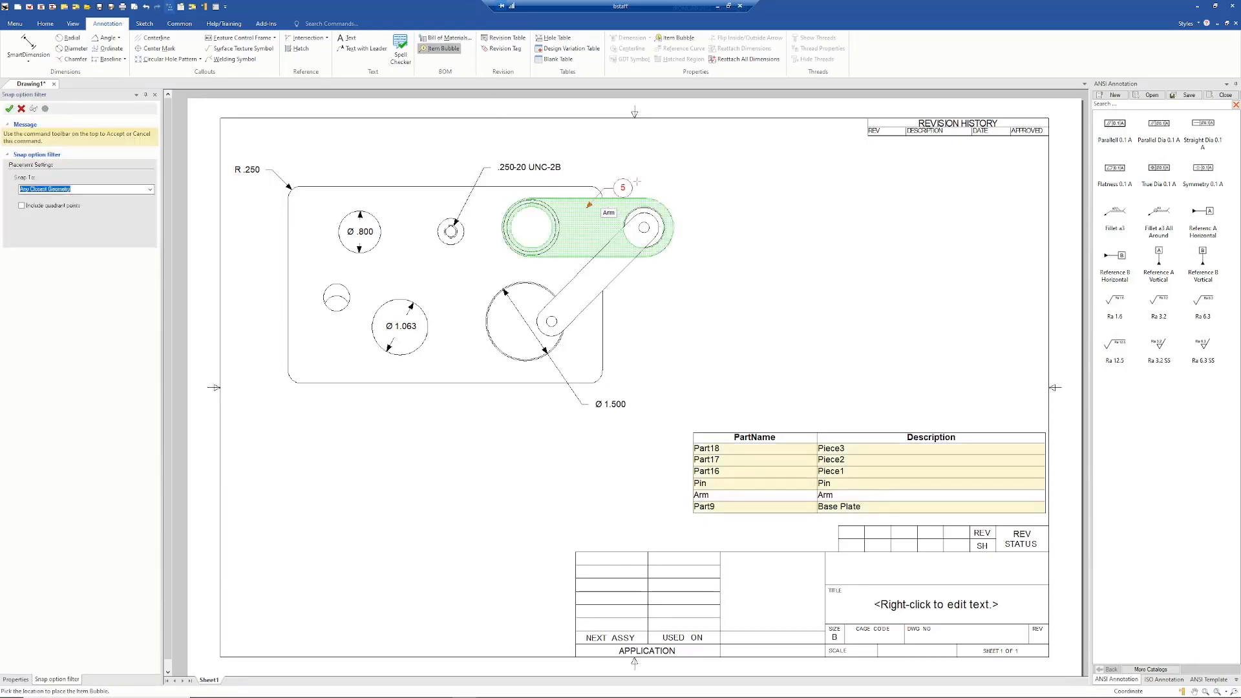
pyautogui.press('alt')
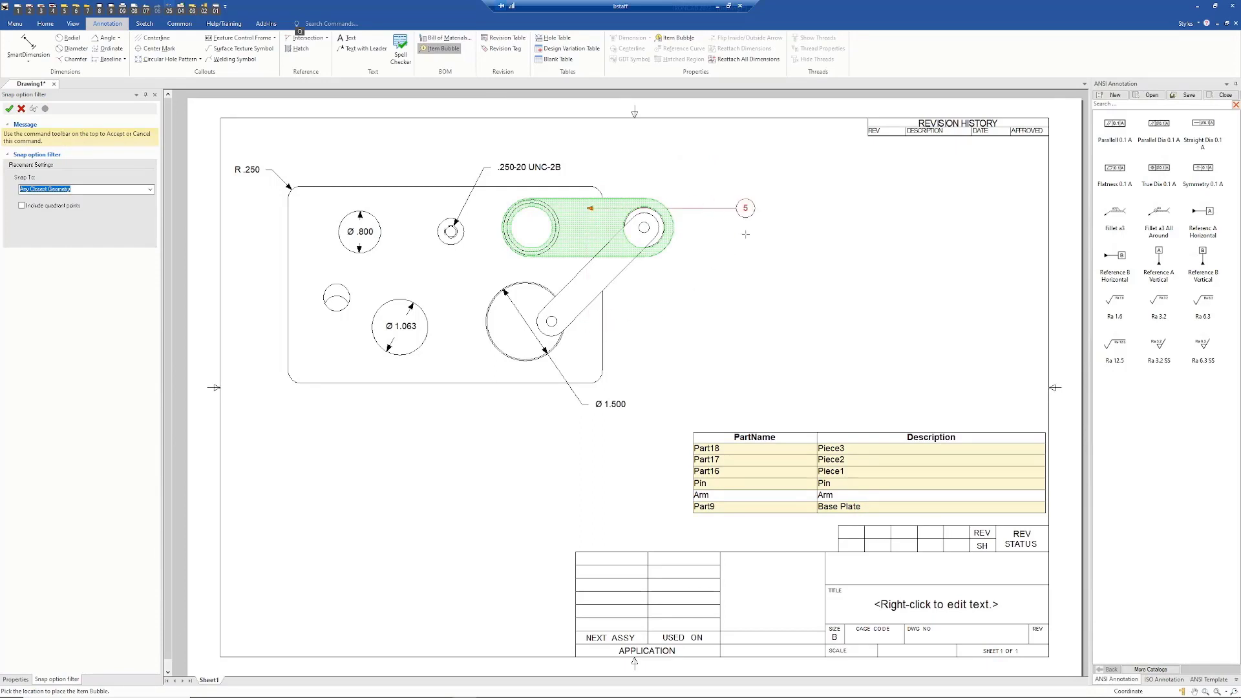
pyautogui.click(606, 142)
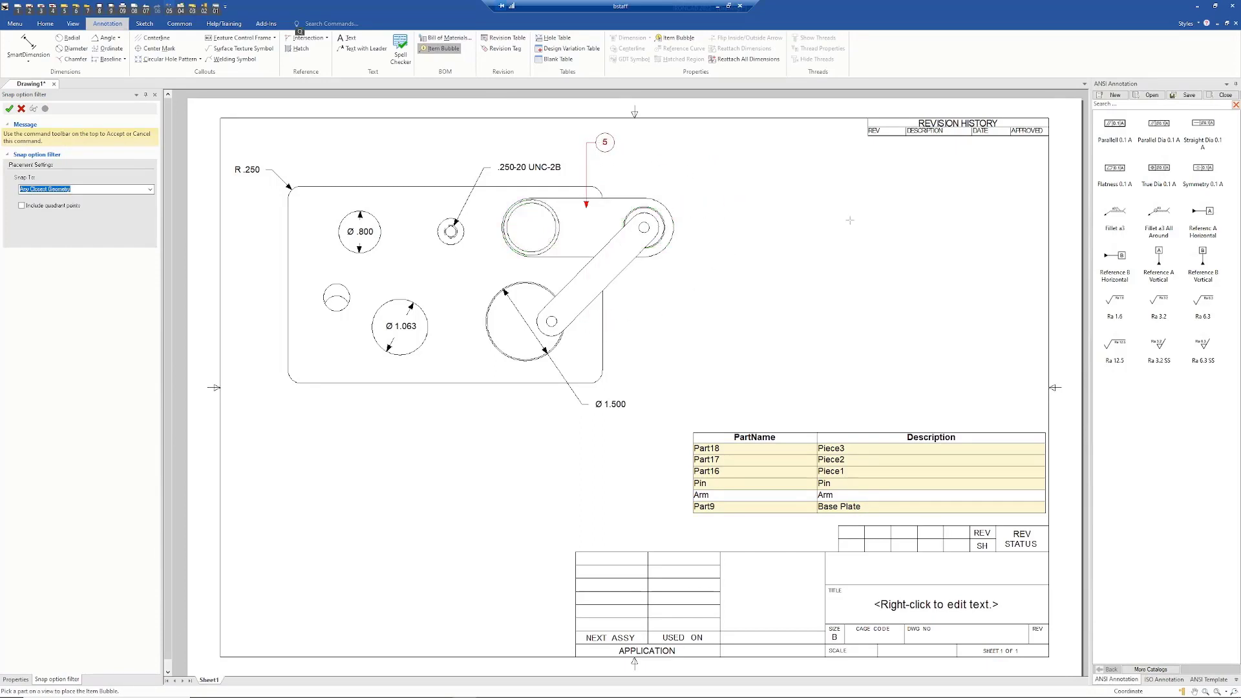
pyautogui.click(11, 109)
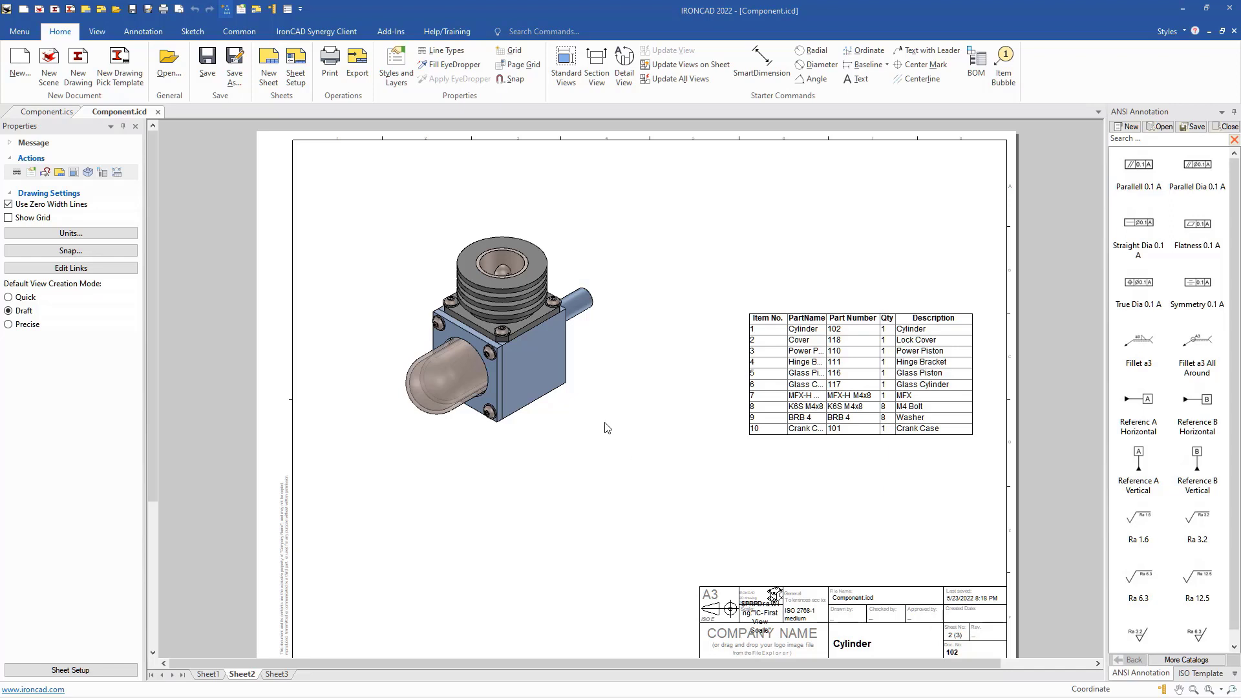
# - Place item bubbles for the Crank Case, Cylinder and Glass Cylinder around the assembly view on Sheet2 of Component.icd
pyautogui.click(769, 407)
pyautogui.click(1004, 68)
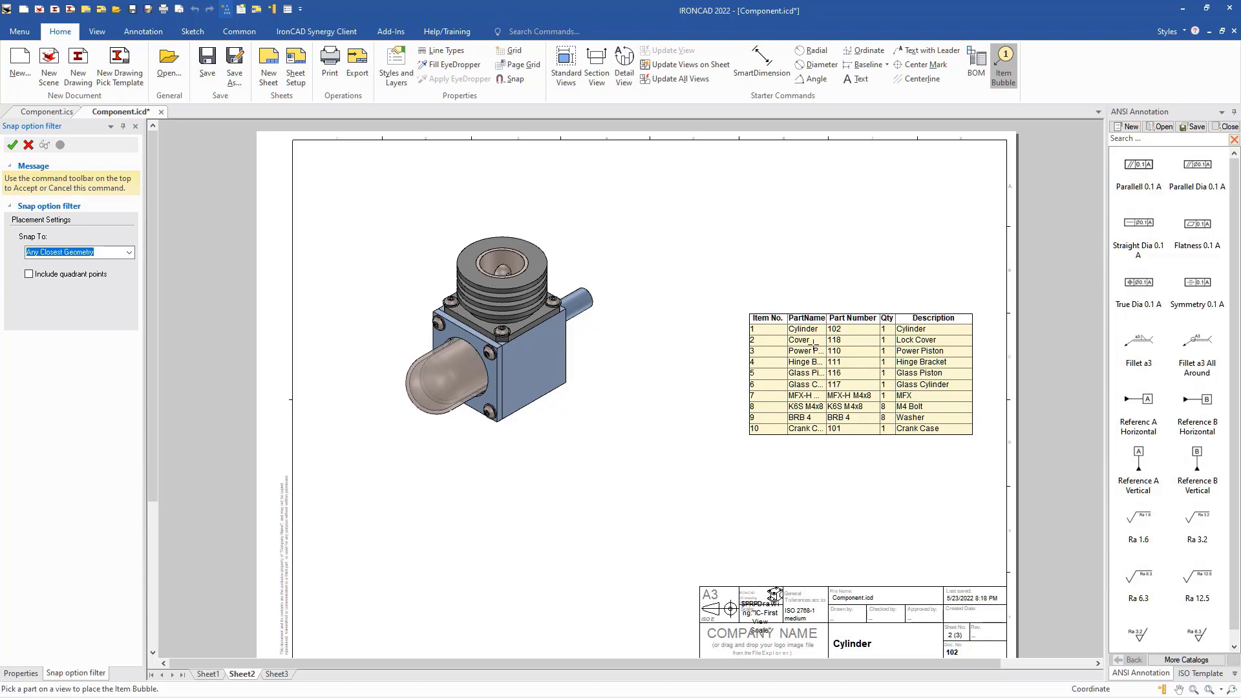
pyautogui.click(553, 390)
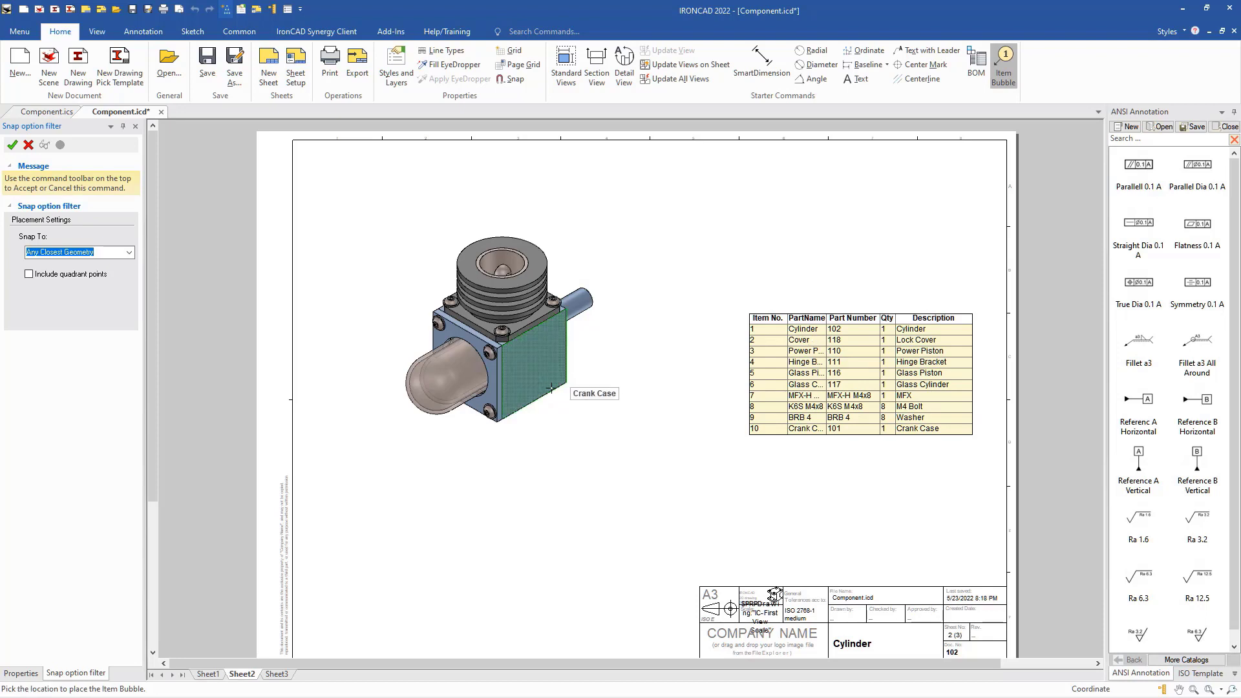
pyautogui.click(588, 443)
pyautogui.click(548, 268)
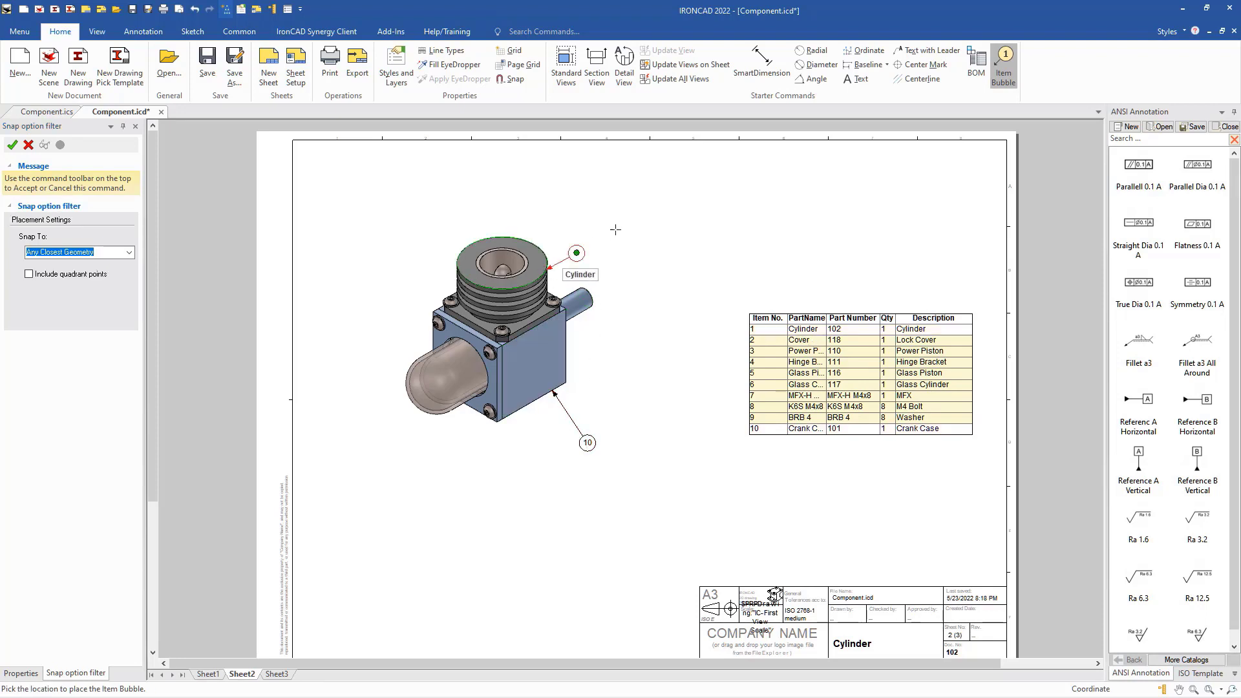
pyautogui.click(620, 226)
pyautogui.click(441, 397)
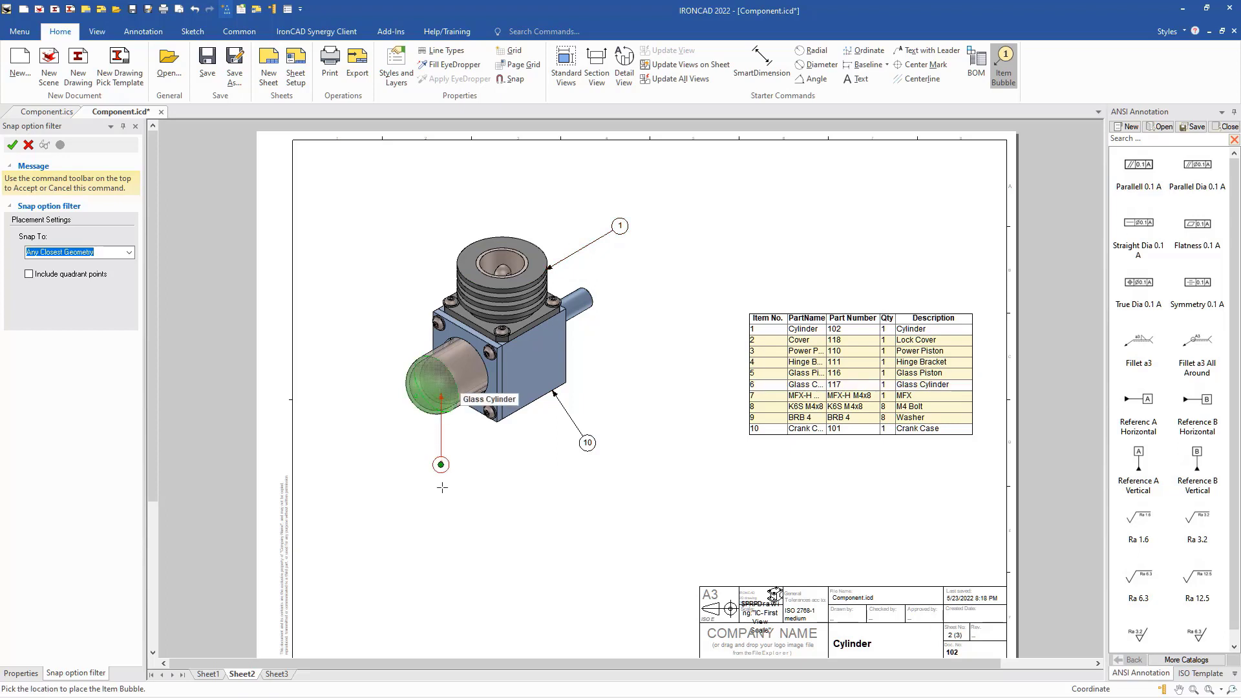
pyautogui.click(446, 497)
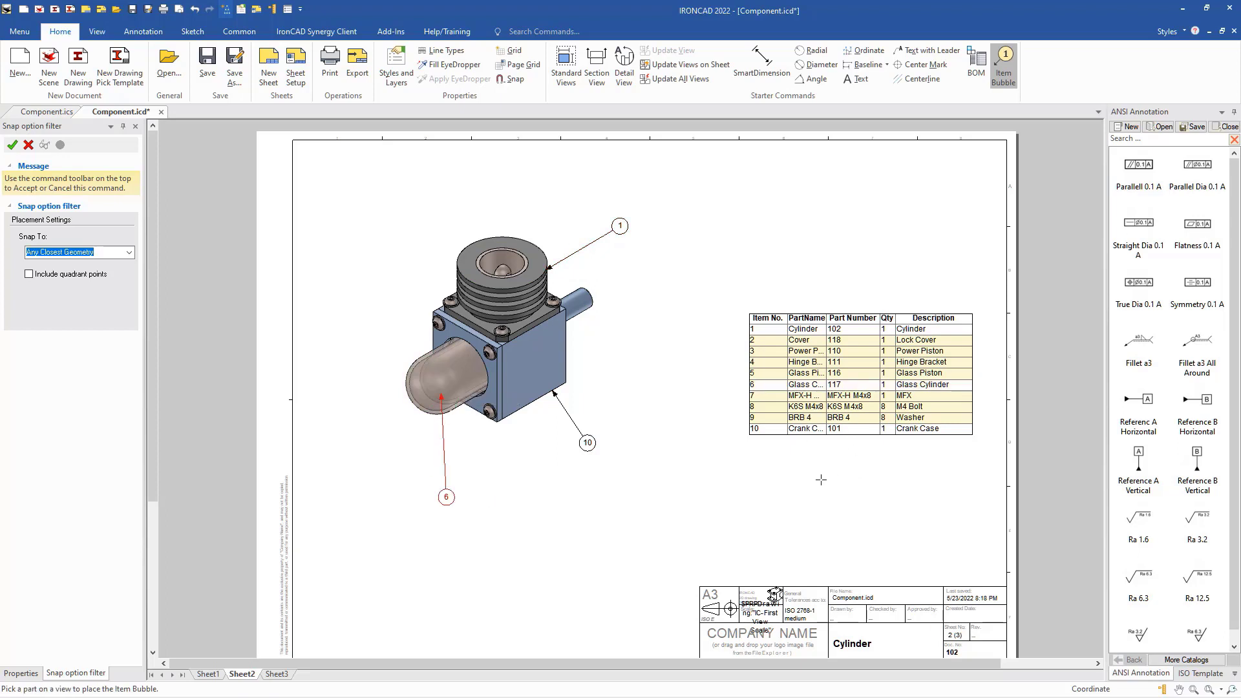
# - Turn off highlighting of rows that are not item bubbled in the bill of materials on Sheet2
pyautogui.click(1002, 74)
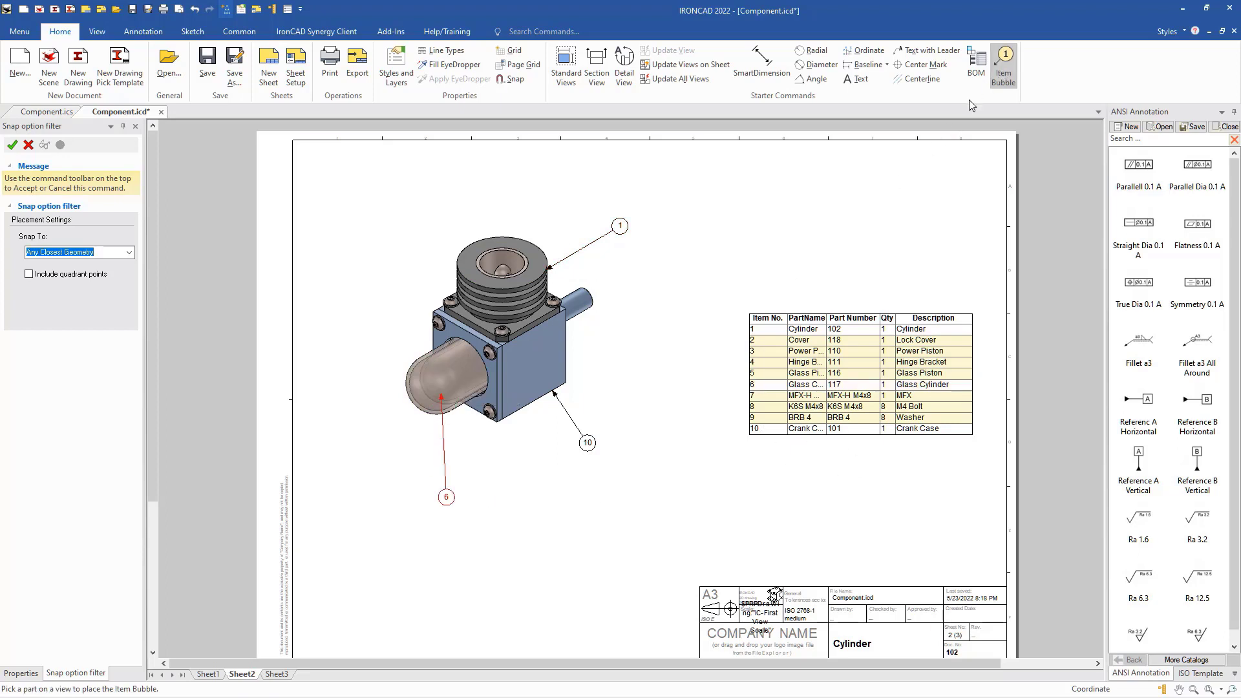
pyautogui.doubleClick(833, 359)
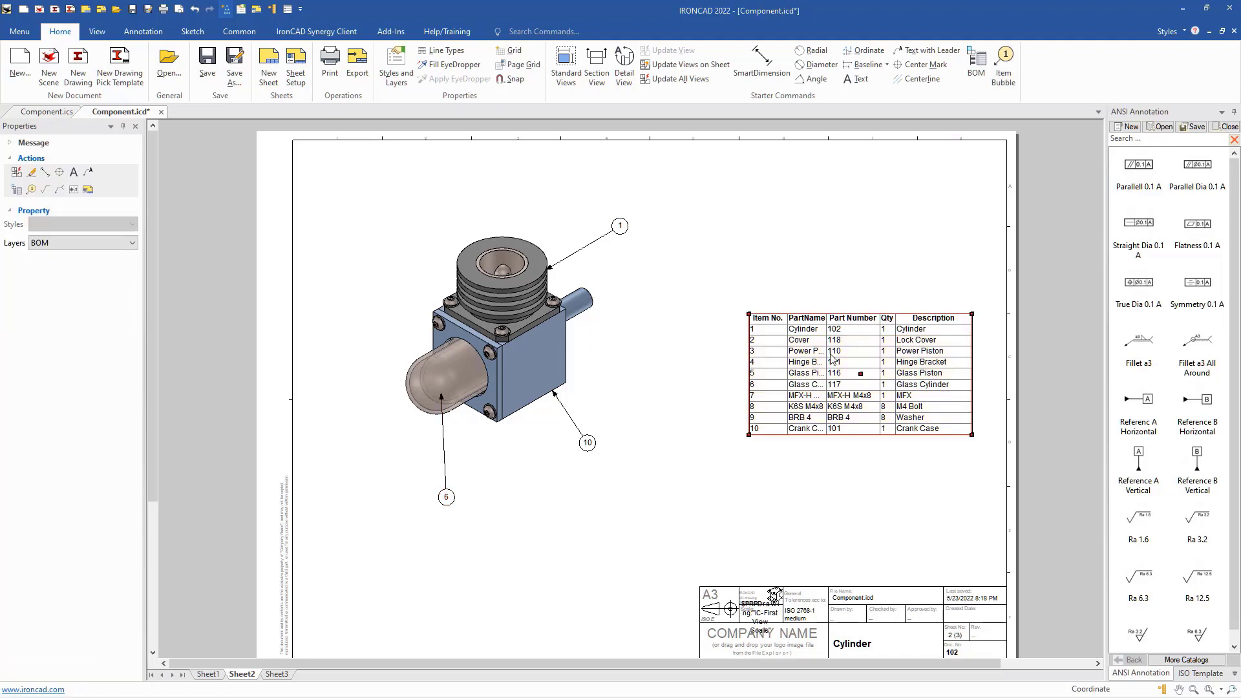
pyautogui.click(317, 556)
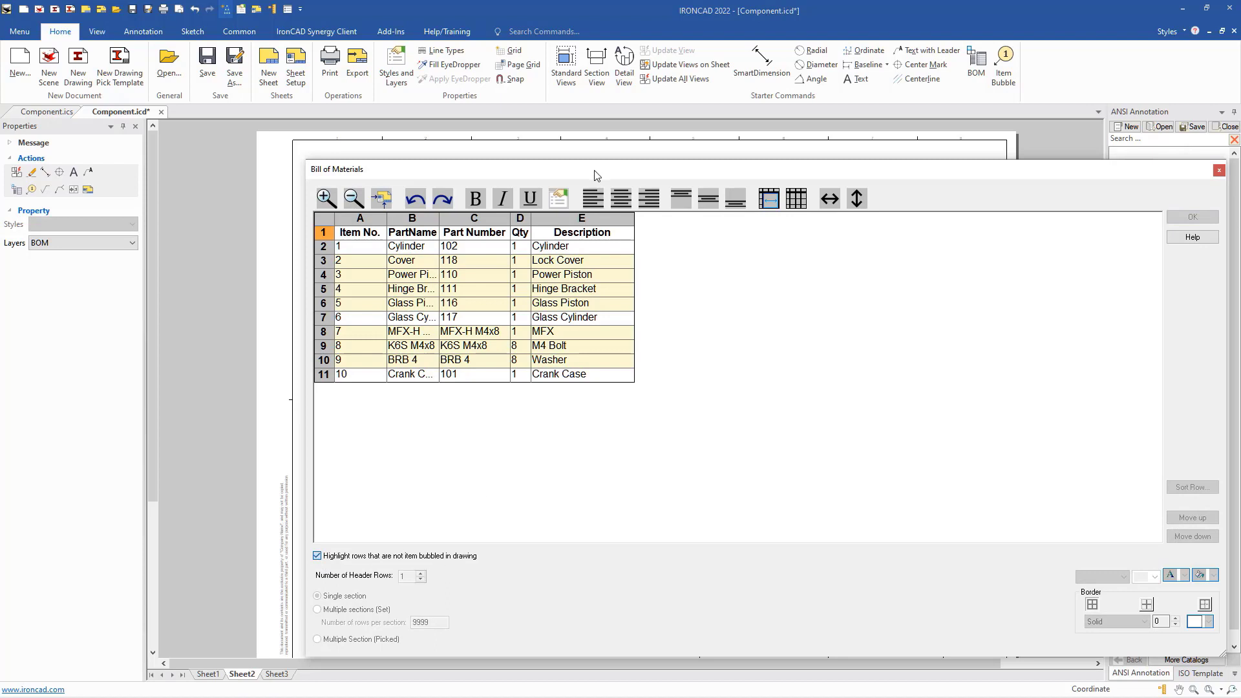
pyautogui.moveTo(585, 176)
pyautogui.mouseDown()
pyautogui.moveTo(964, 214)
pyautogui.moveTo(353, 152)
pyautogui.mouseUp()
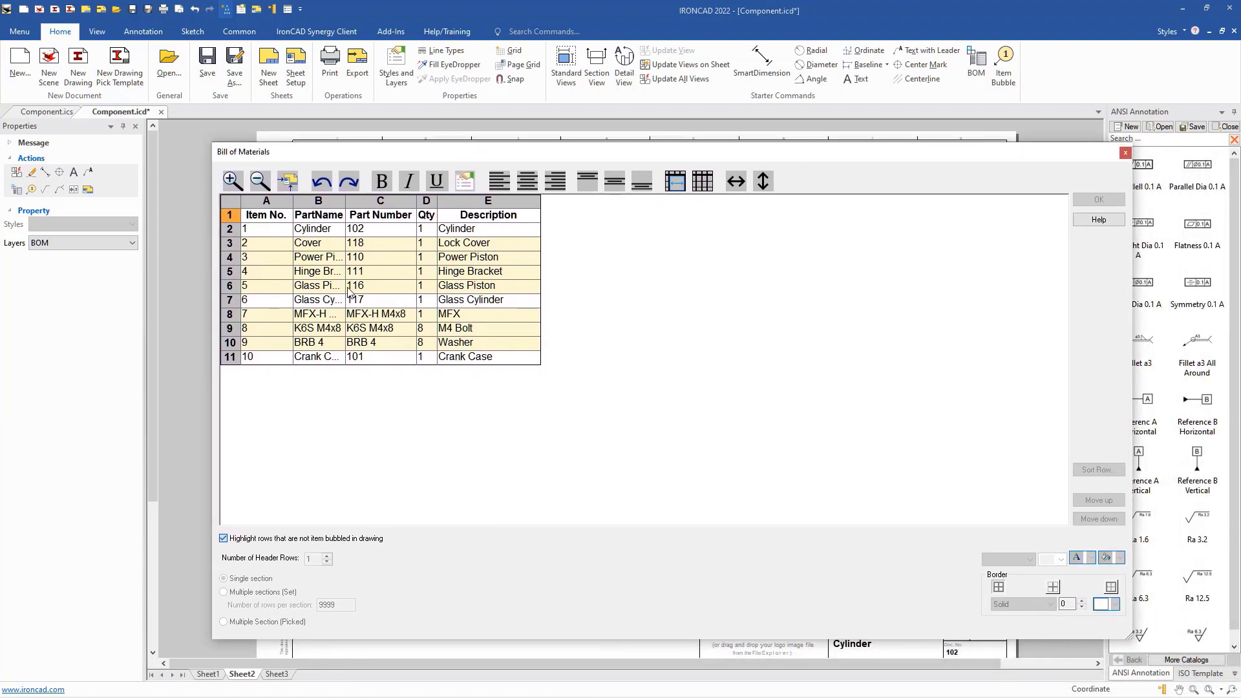
pyautogui.click(224, 538)
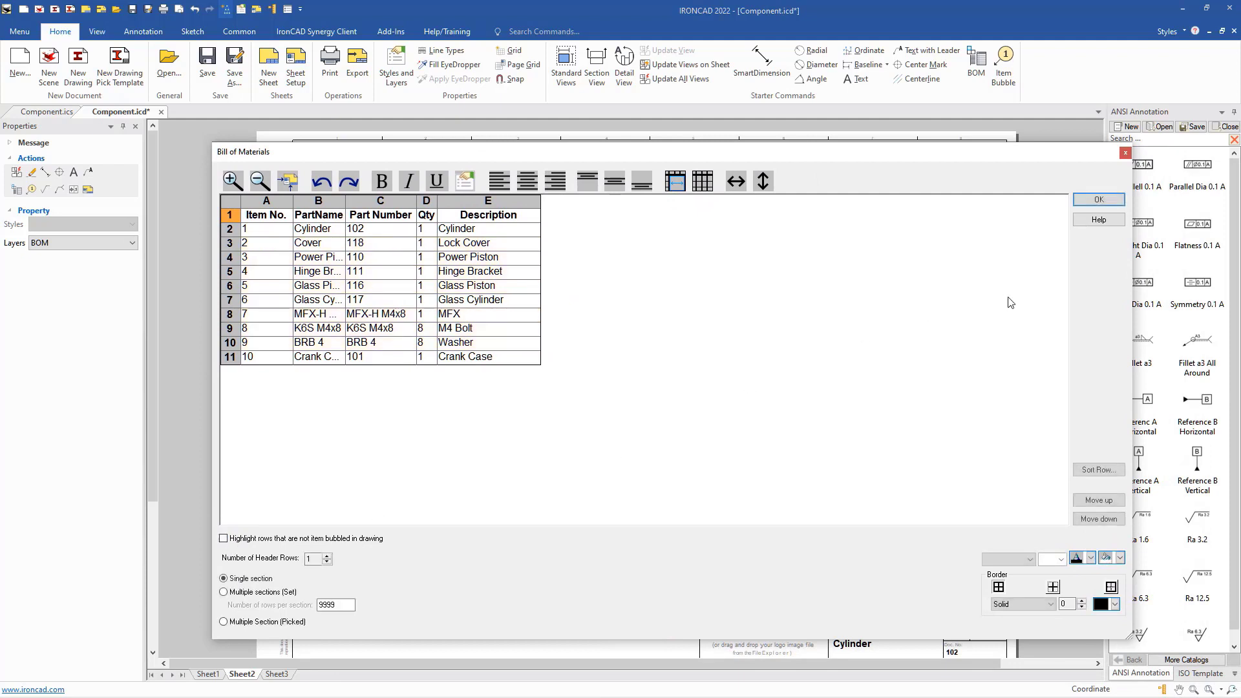
pyautogui.click(1099, 200)
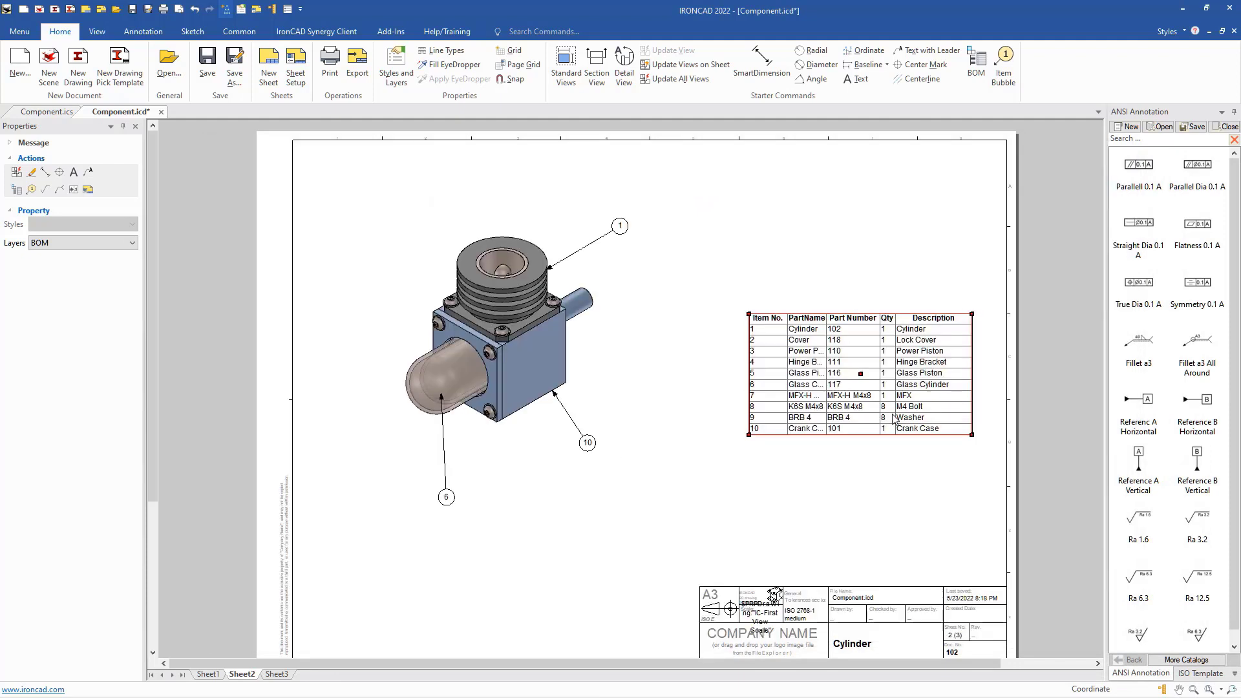
pyautogui.click(1002, 70)
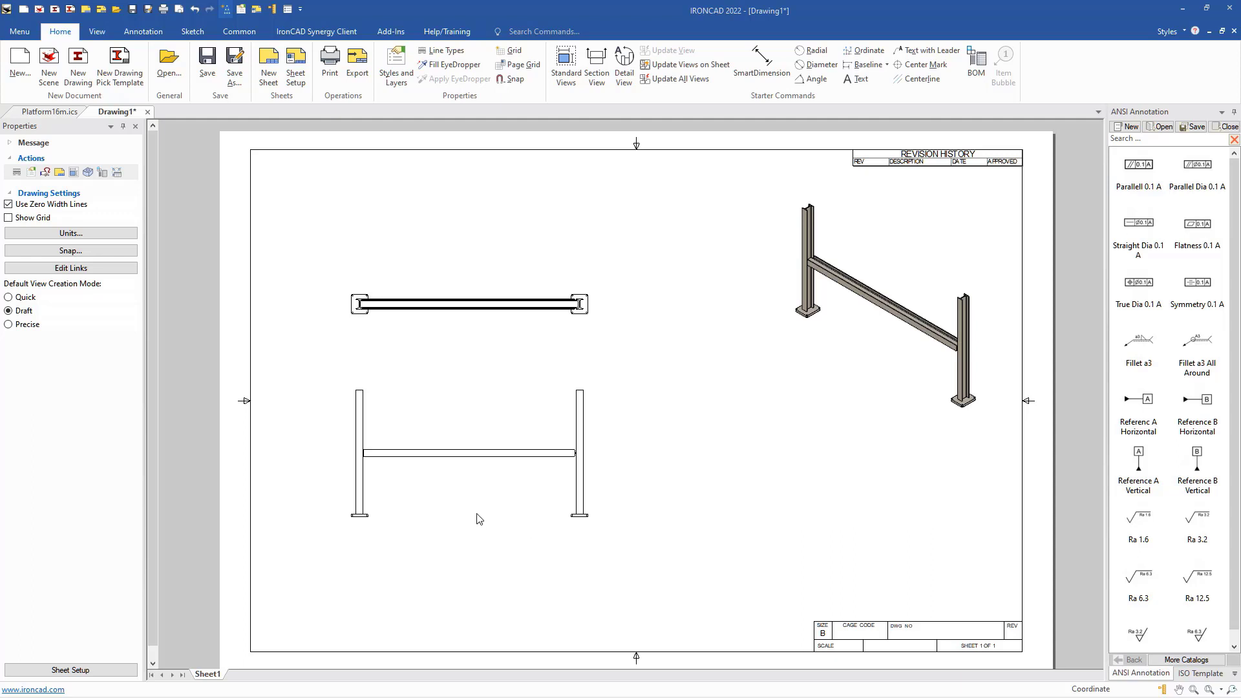
# - Shift the aligned top and front views of the platform frame slightly on the sheet in Drawing1
pyautogui.click(475, 461)
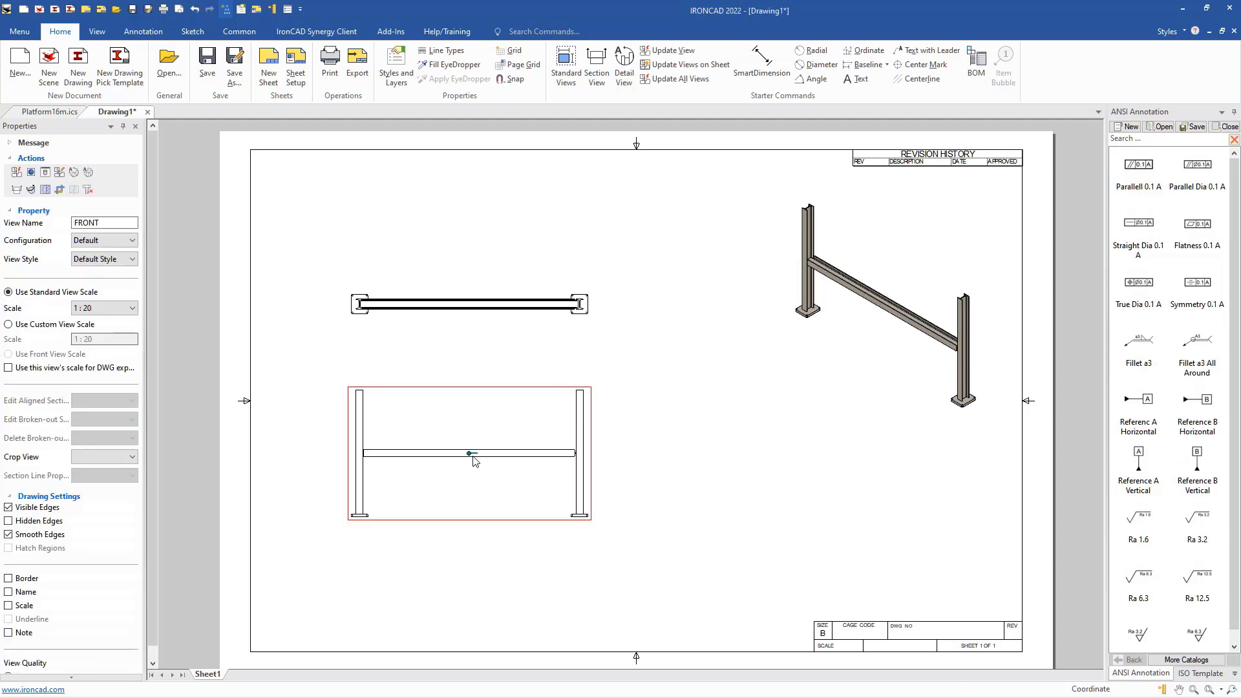
pyautogui.click(481, 304)
pyautogui.moveTo(501, 307)
pyautogui.mouseDown()
pyautogui.moveTo(507, 271)
pyautogui.moveTo(512, 280)
pyautogui.moveTo(481, 298)
pyautogui.mouseUp()
pyautogui.moveTo(515, 463)
pyautogui.mouseDown()
pyautogui.moveTo(588, 462)
pyautogui.moveTo(514, 464)
pyautogui.mouseUp()
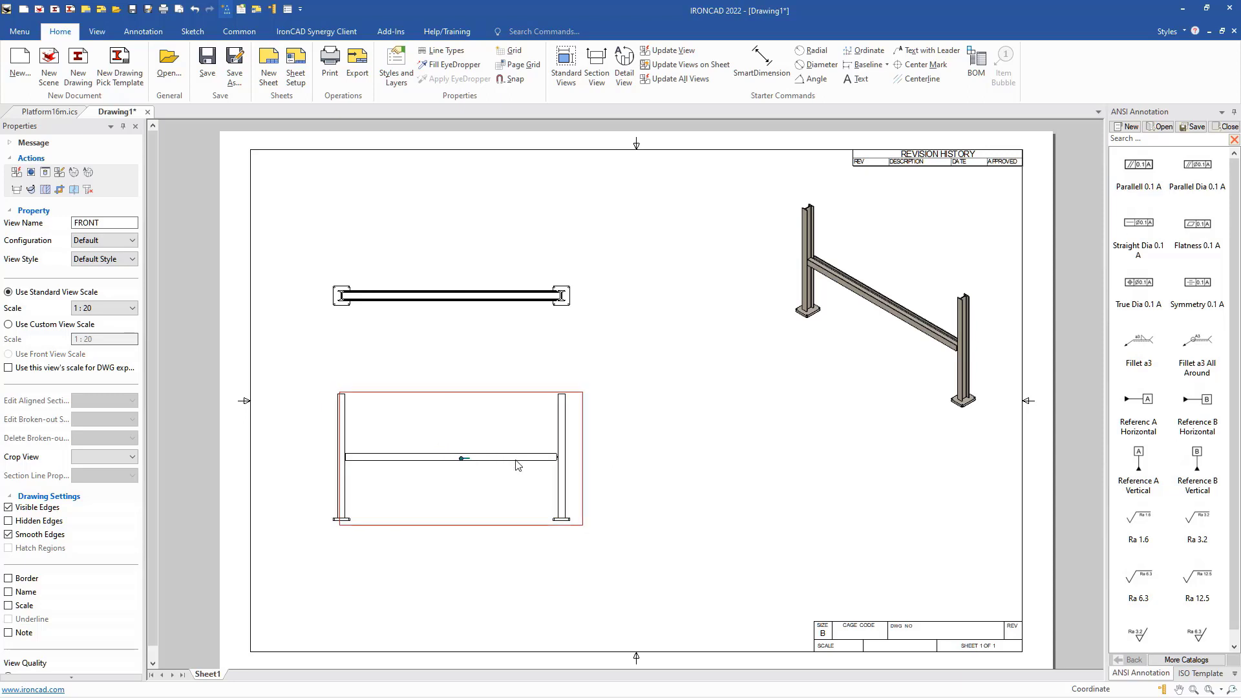
# - Break the front view with vertical break lines just inside both columns, using Straight lines and Inherit Broken View
pyautogui.rightClick(500, 456)
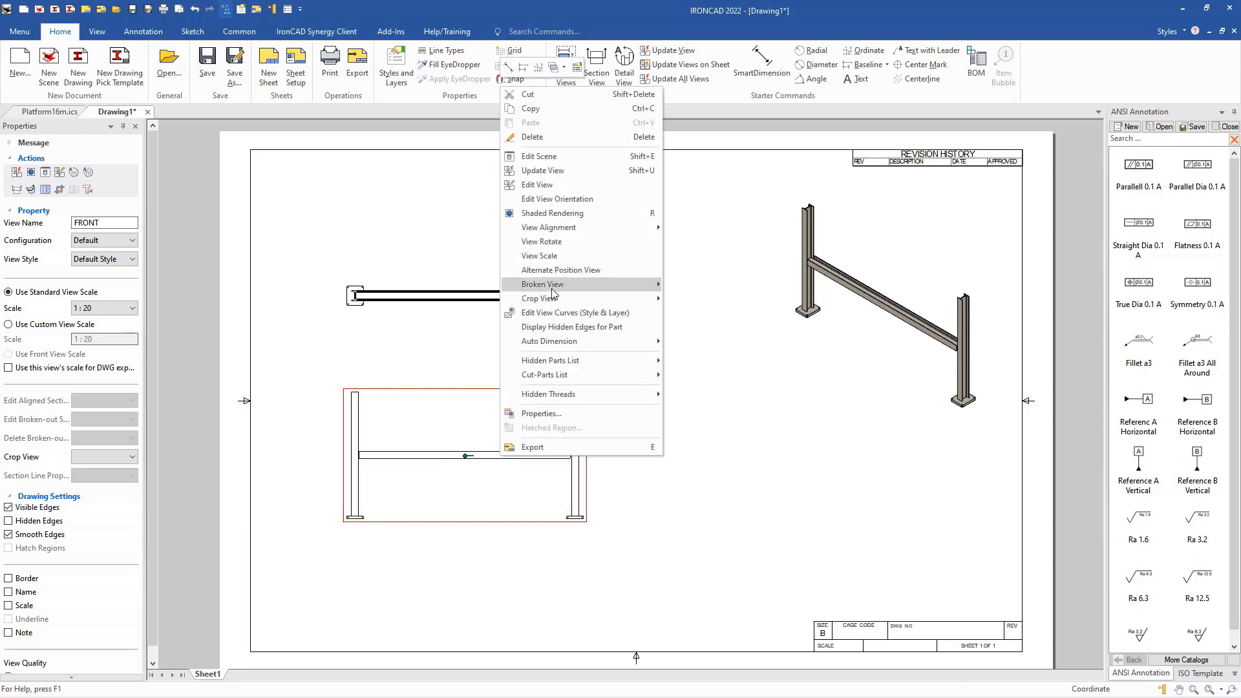
pyautogui.moveTo(554, 294)
pyautogui.click(707, 288)
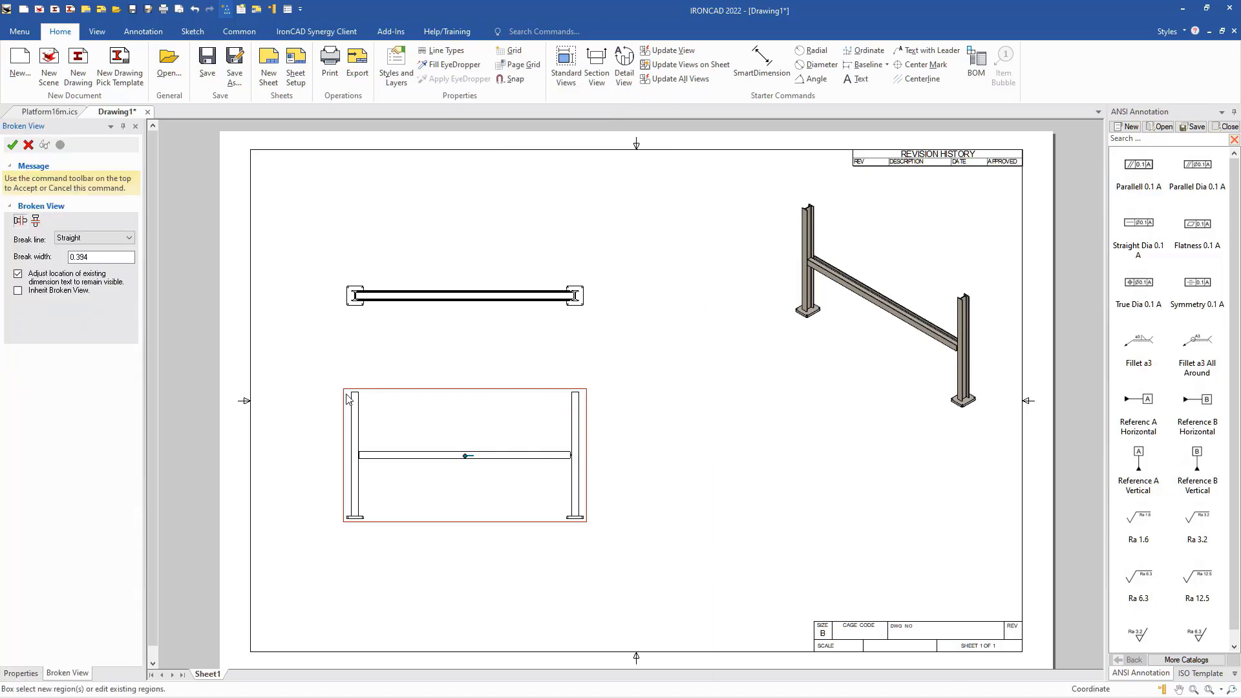
pyautogui.moveTo(347, 394); pyautogui.dragTo(369, 423)
pyautogui.moveTo(560, 396); pyautogui.dragTo(561, 456)
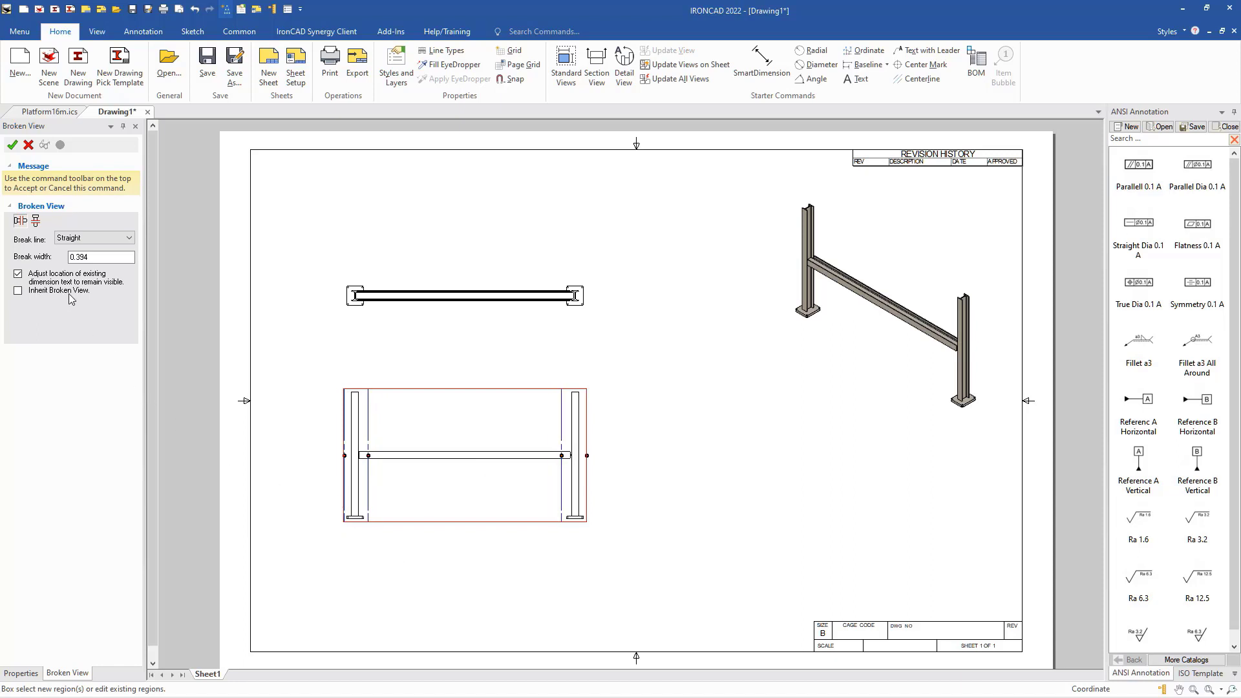
pyautogui.click(18, 291)
pyautogui.click(12, 146)
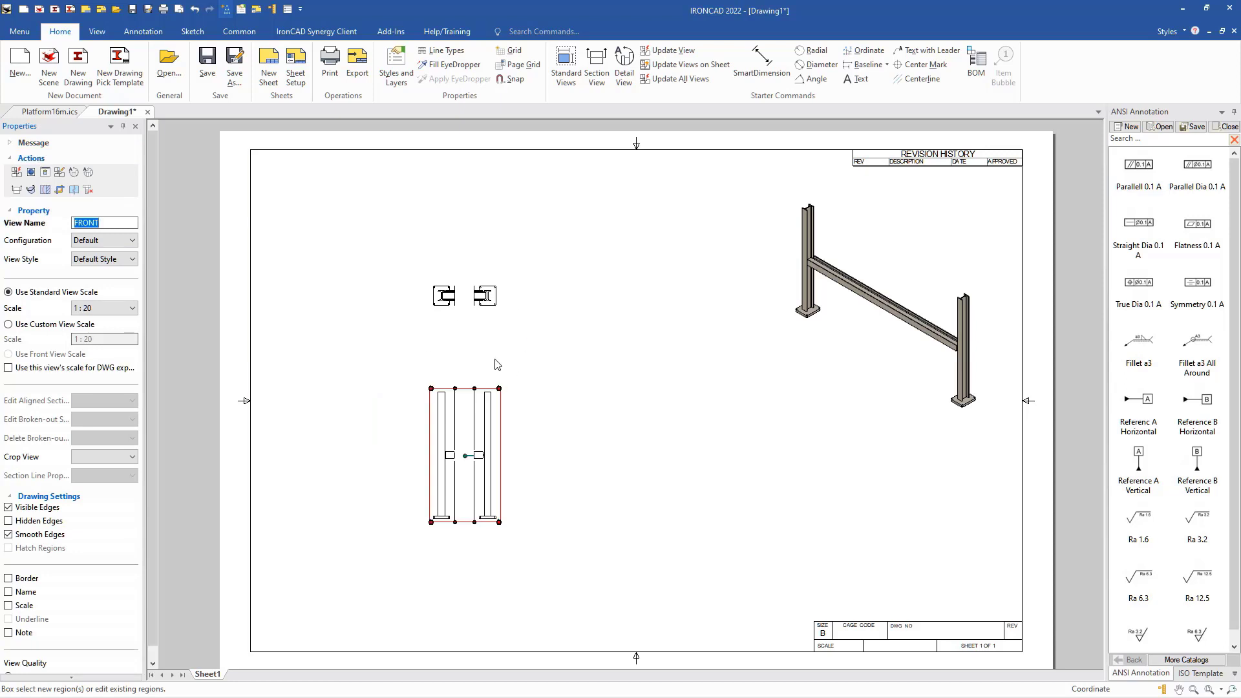
# - Edit the front view's break to use Small Zig-zag lines and move its second break line to just past the beam's middle
pyautogui.rightClick(492, 425)
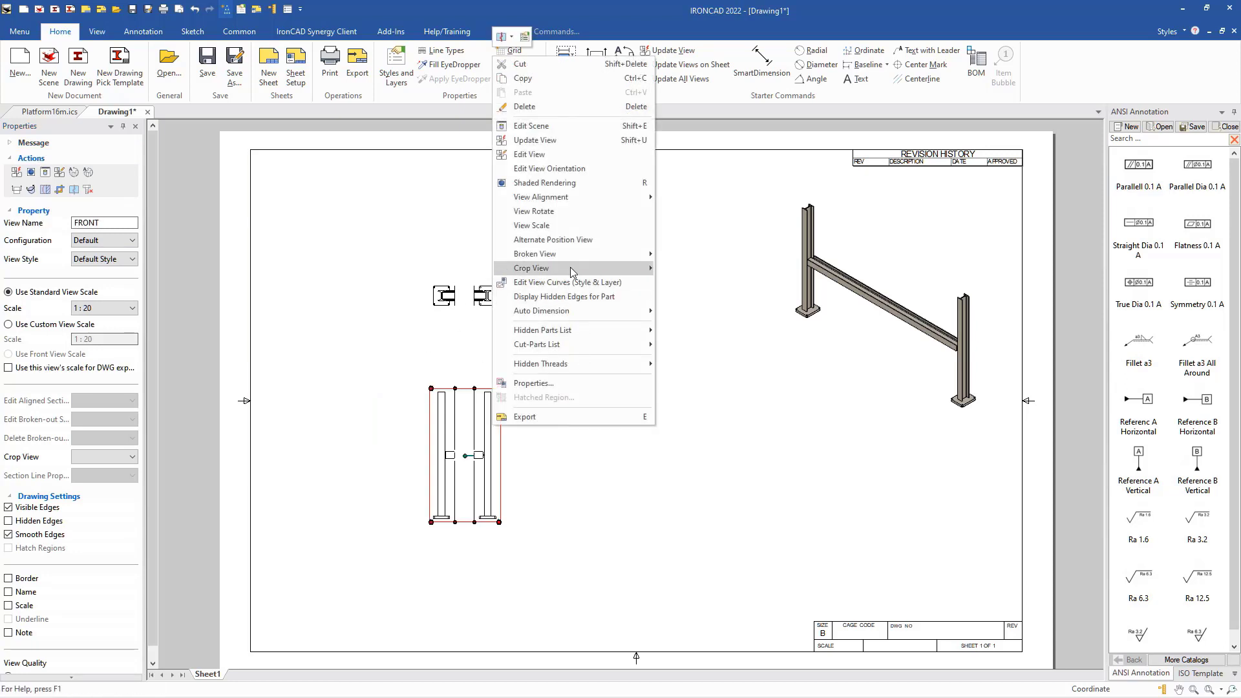
pyautogui.moveTo(576, 254)
pyautogui.click(705, 254)
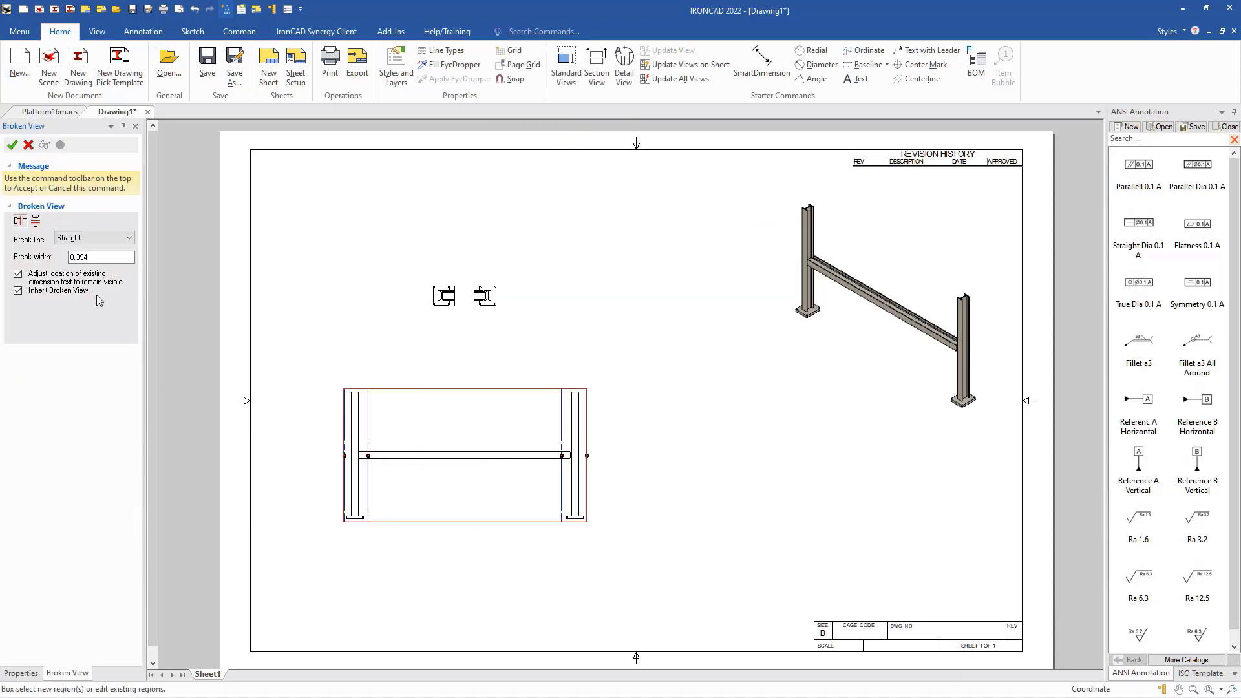
pyautogui.click(106, 239)
pyautogui.click(91, 259)
pyautogui.moveTo(562, 456); pyautogui.dragTo(485, 463)
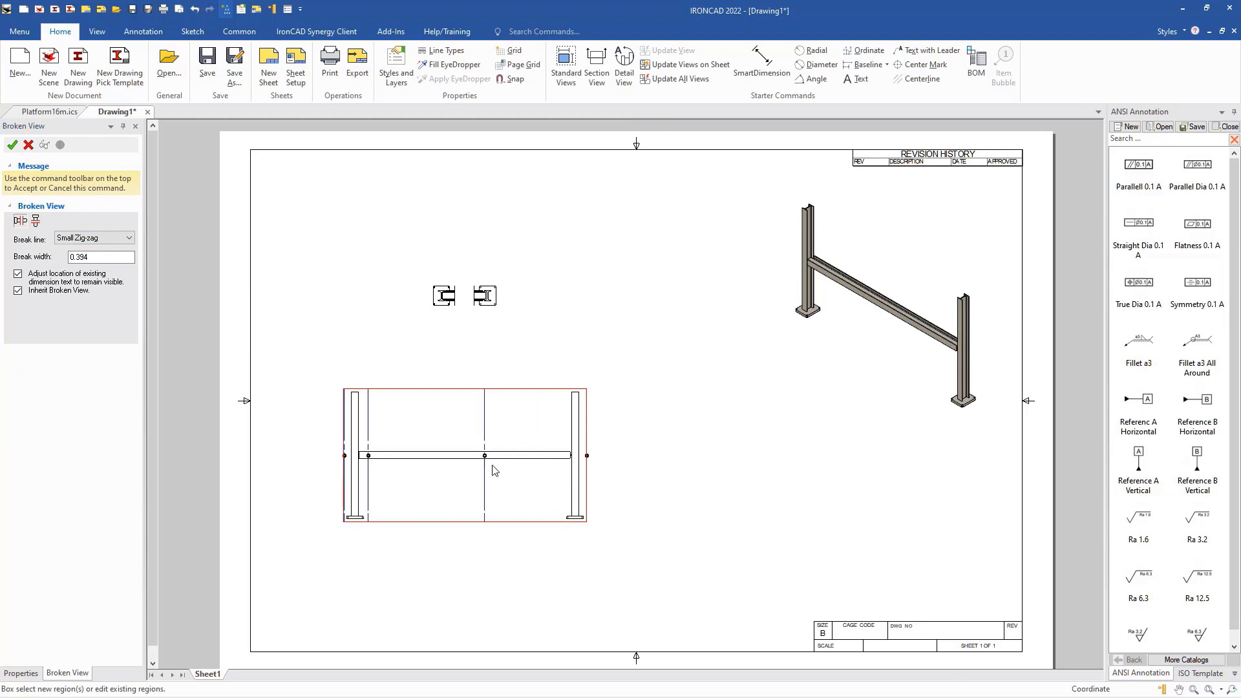
pyautogui.click(12, 145)
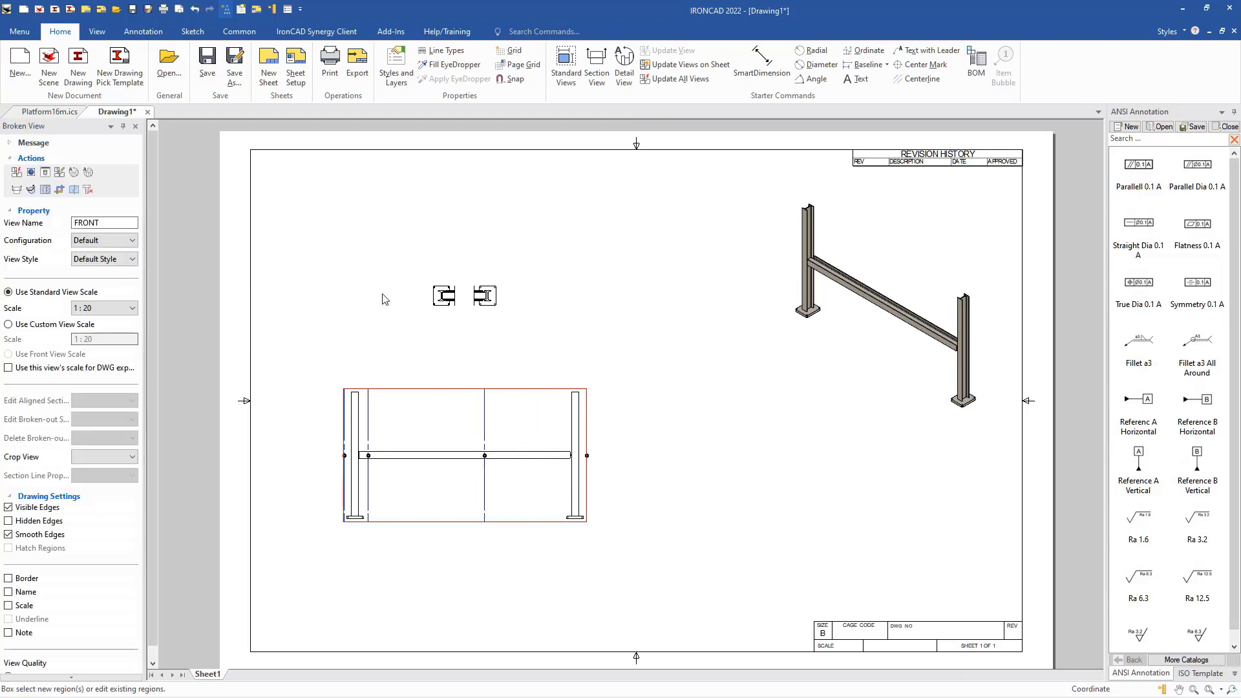
pyautogui.click(446, 344)
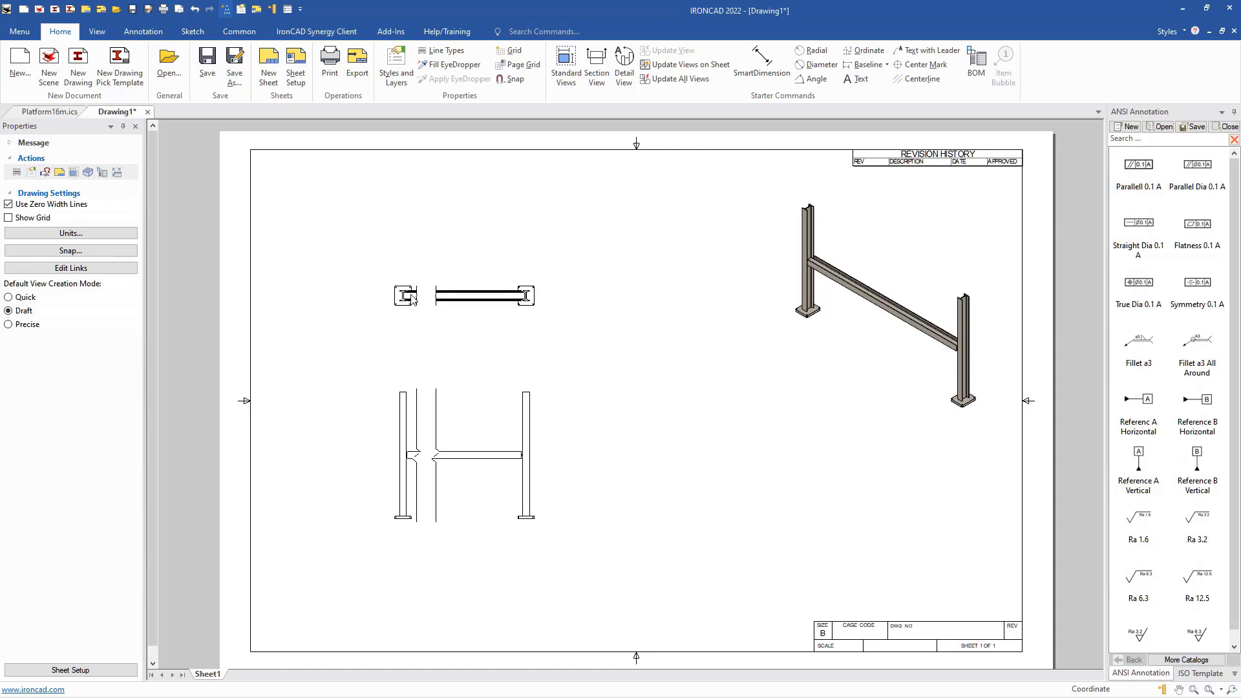
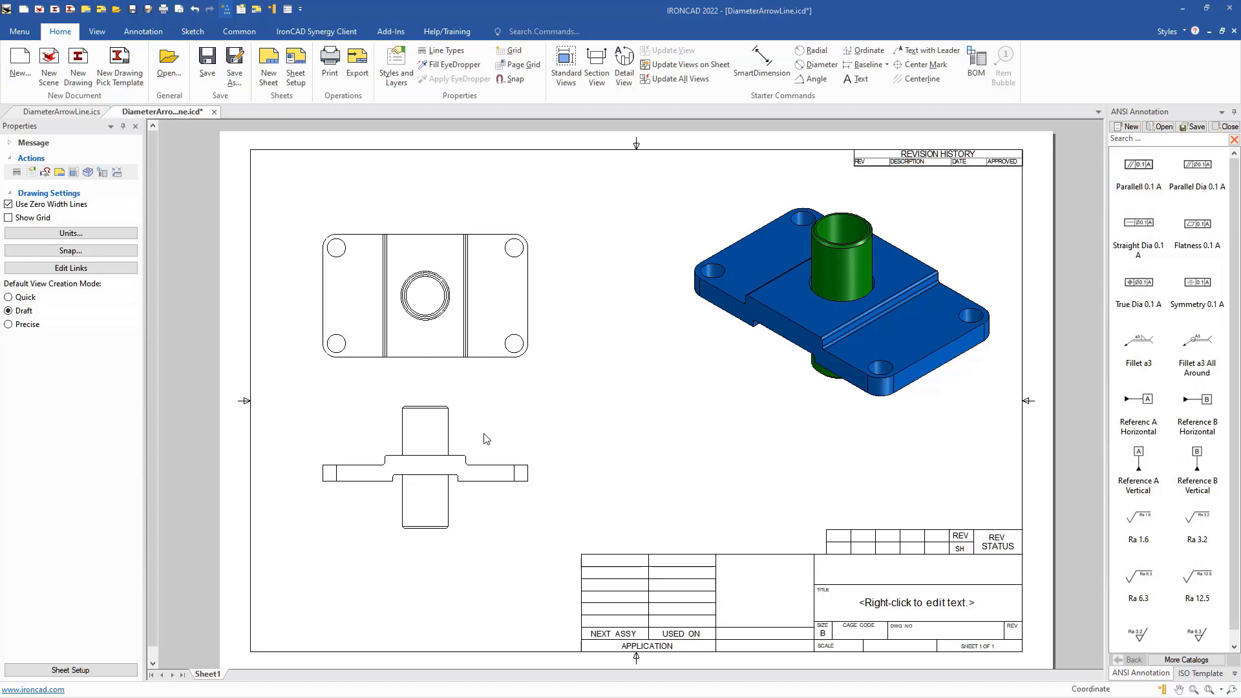
# - Dimension the diameter of the central circle in the top view, placing the text just below the plate
pyautogui.click(761, 68)
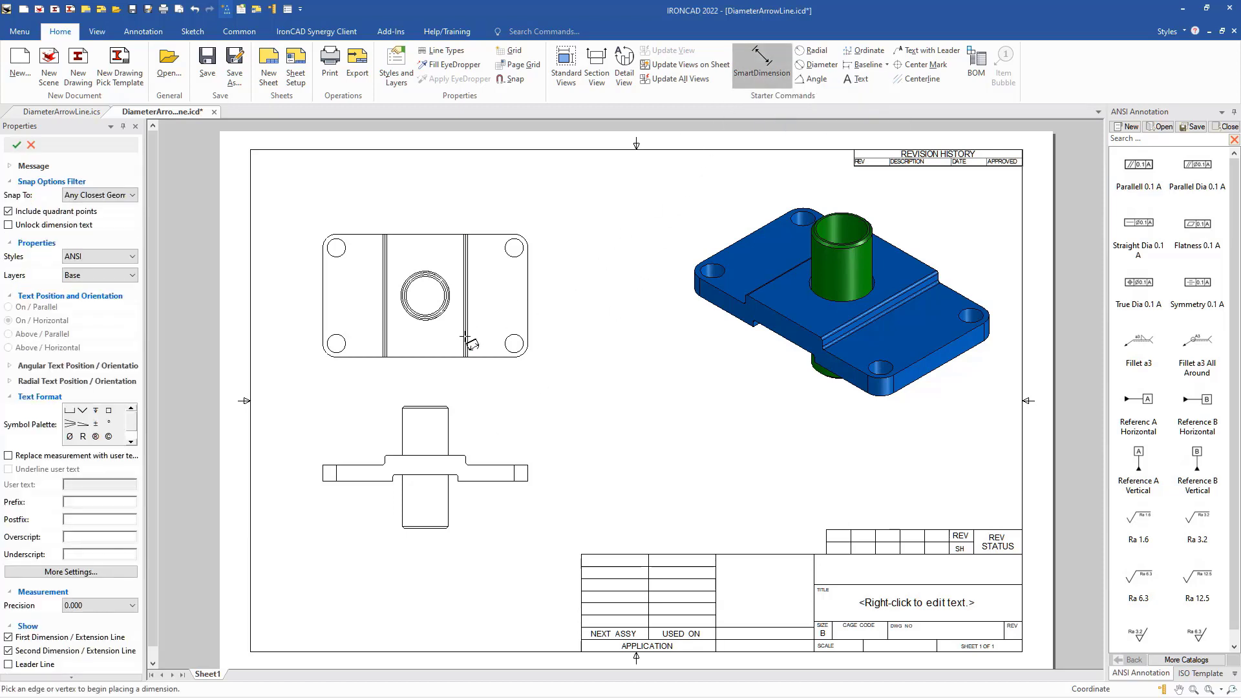
pyautogui.click(433, 322)
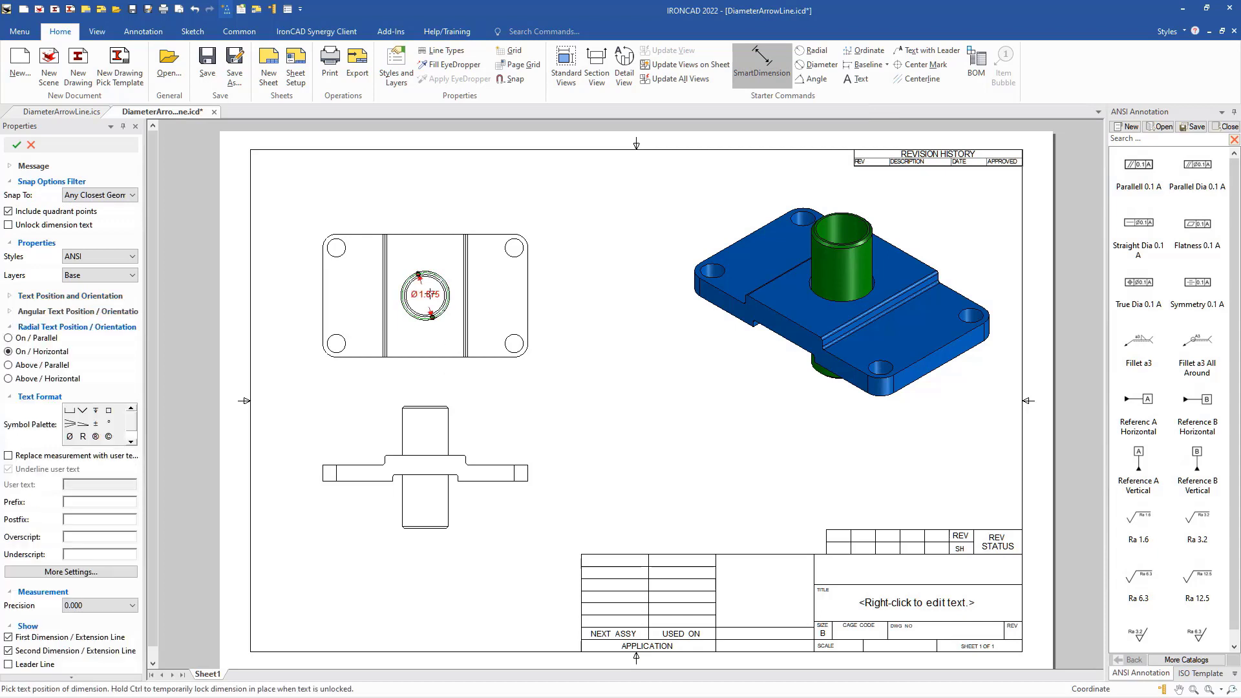
pyautogui.click(460, 375)
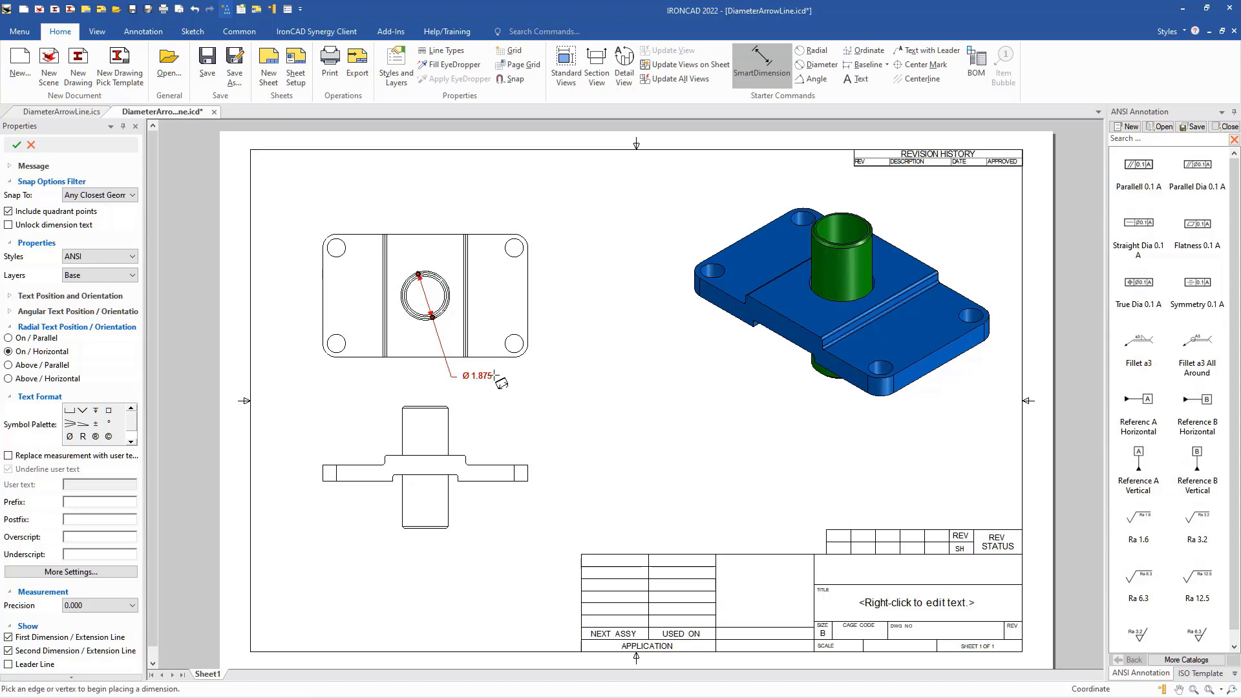
# - Set the central circle's diameter dimension to place its arrows outside the circumference
pyautogui.click(479, 376)
pyautogui.rightClick(480, 376)
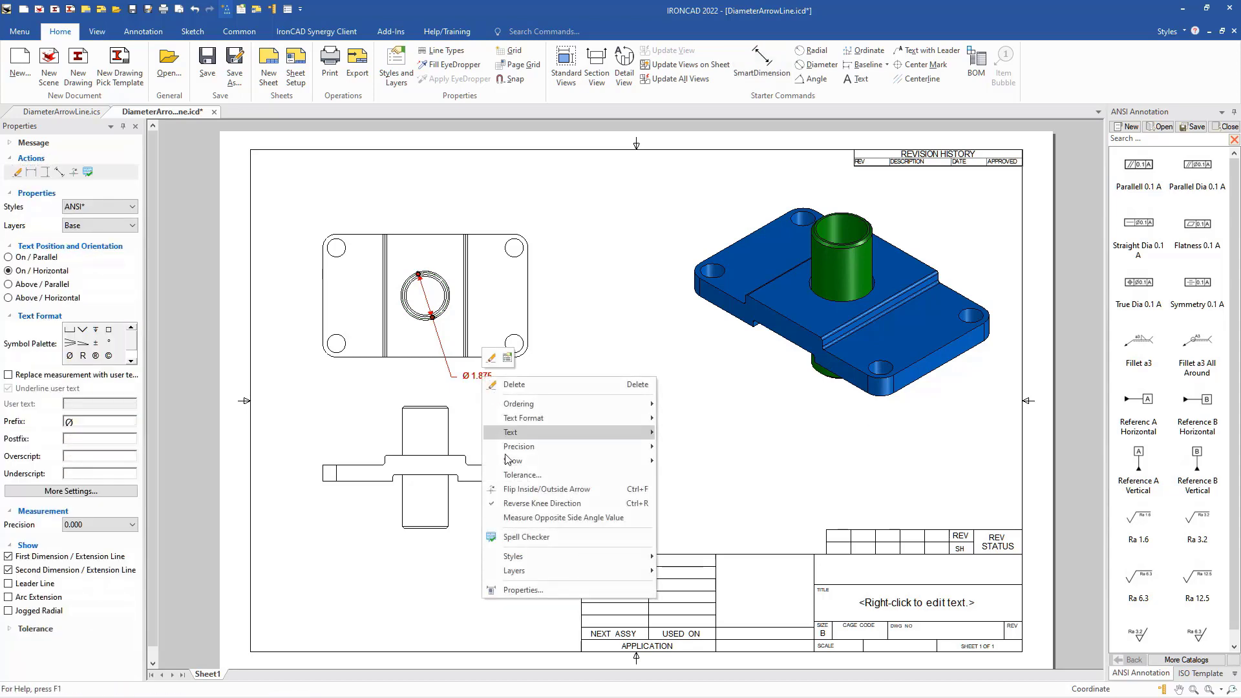
pyautogui.click(523, 589)
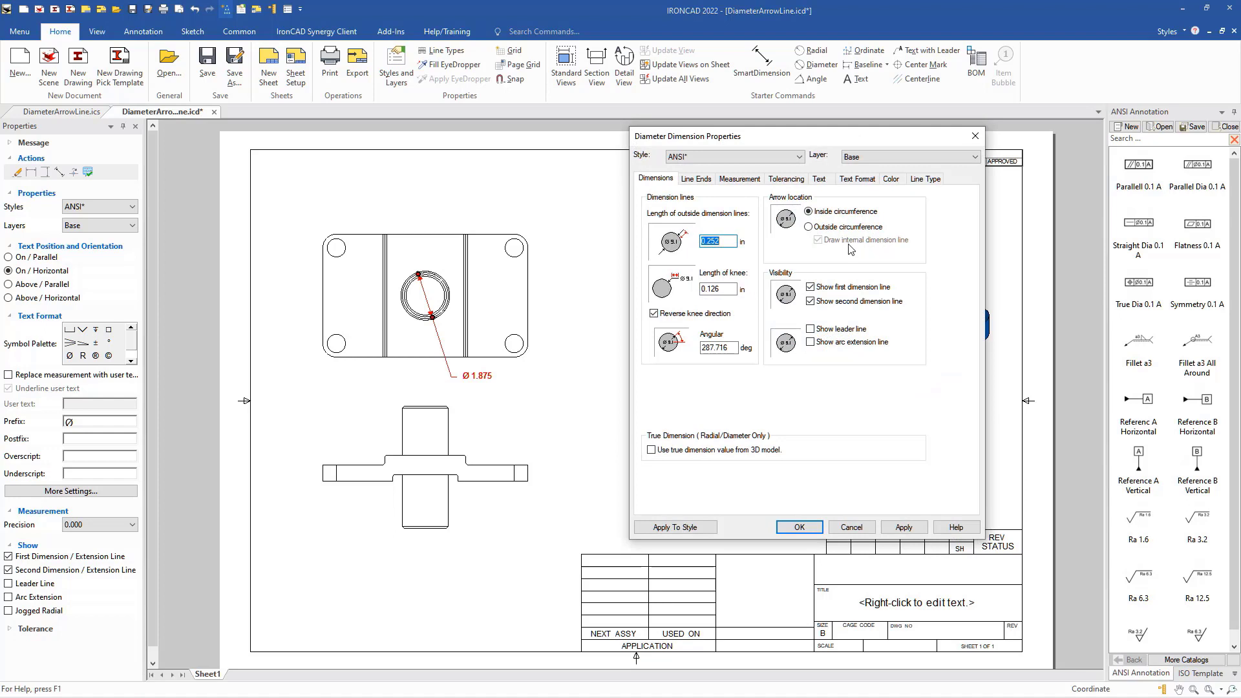
pyautogui.click(808, 226)
pyautogui.click(800, 527)
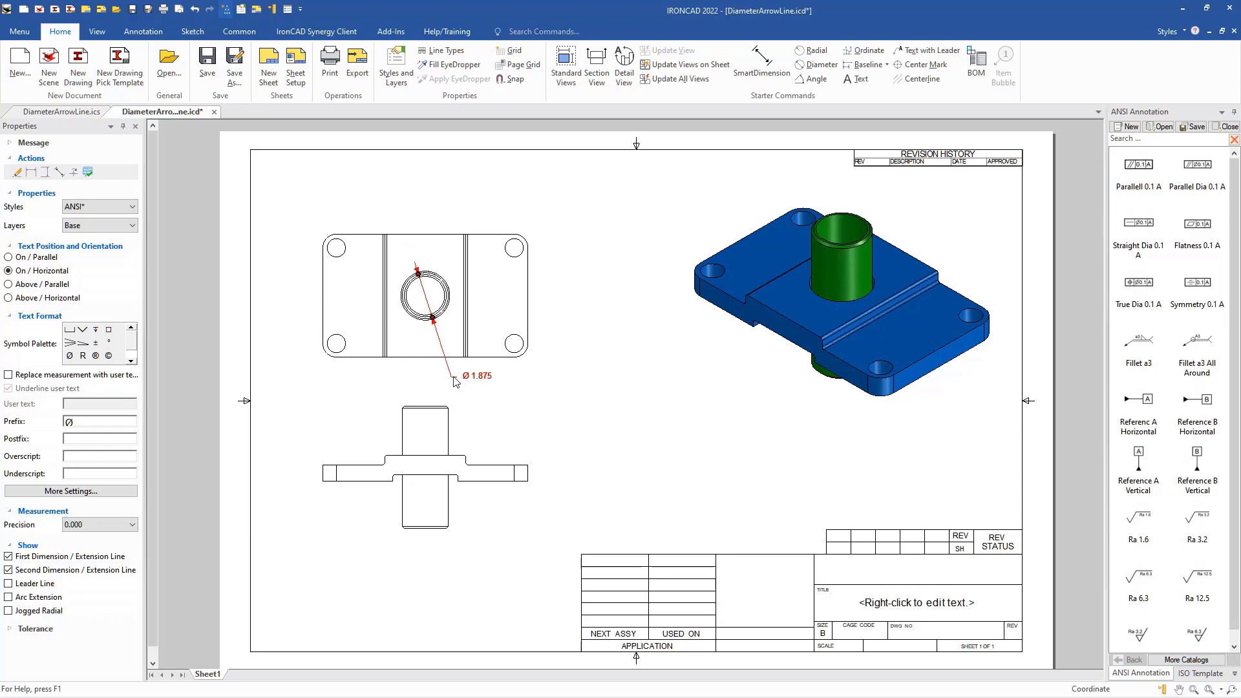
pyautogui.click(554, 397)
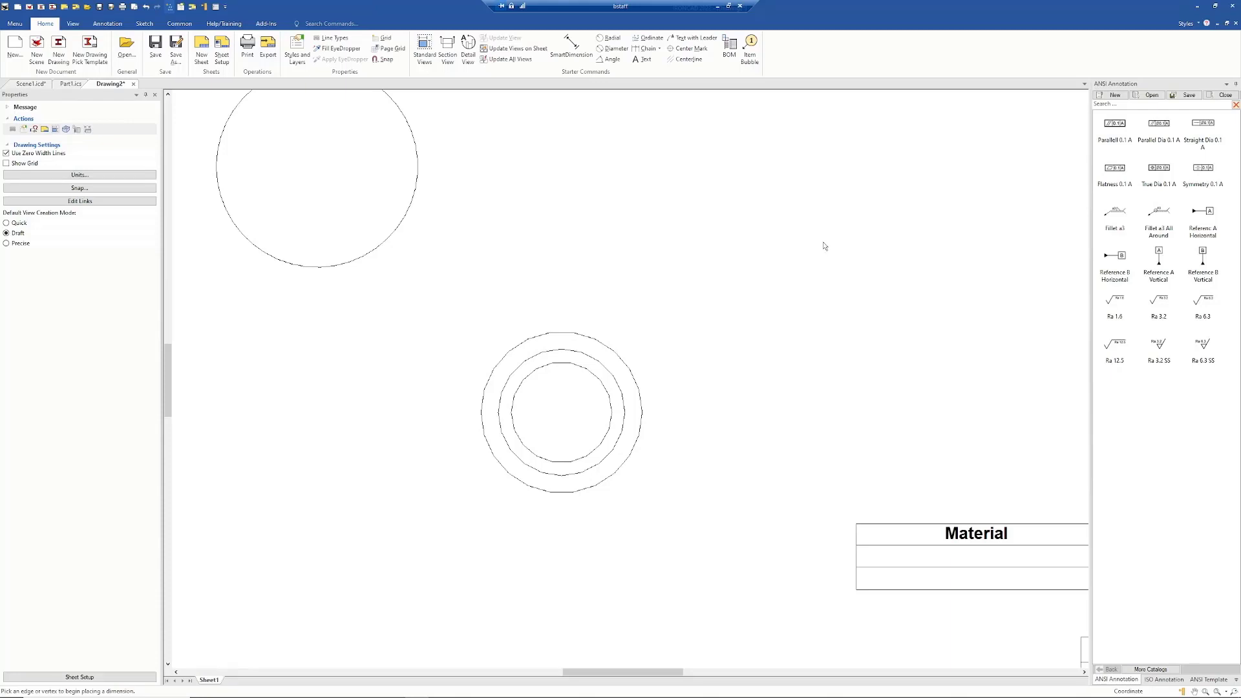
# - Add a vertical diameter dimension between the bottom and top quadrant points of the outermost concentric circle, placed beside it
pyautogui.click(576, 55)
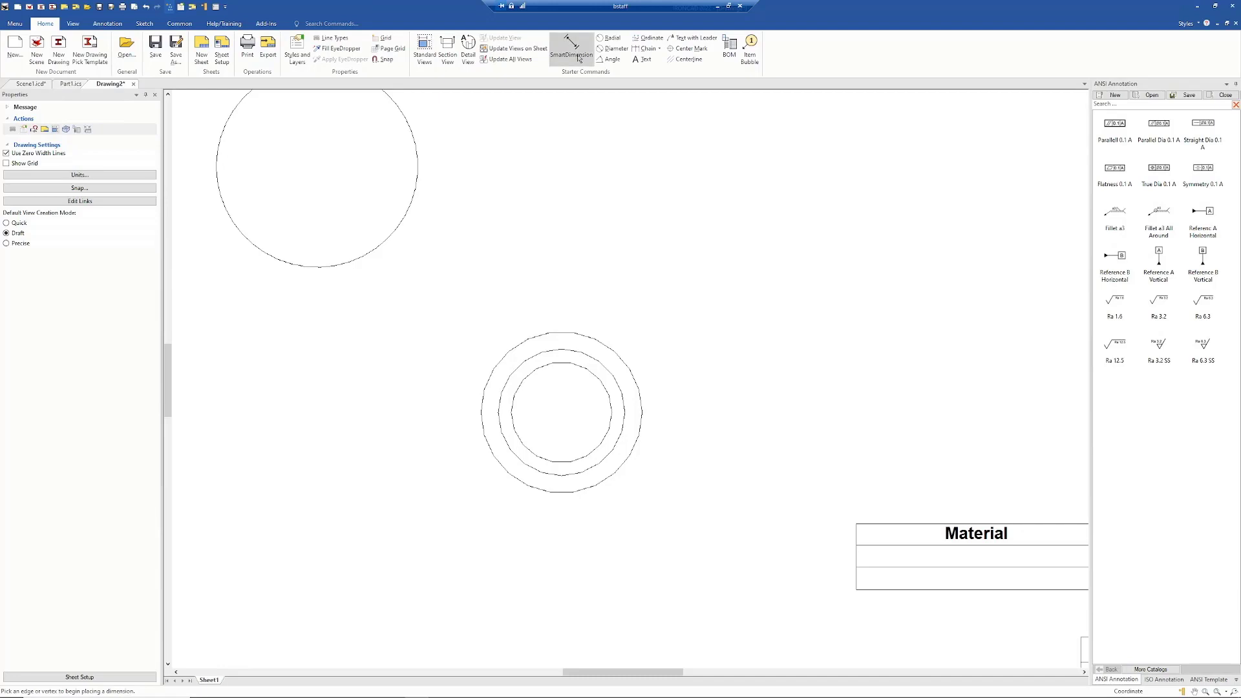
pyautogui.click(561, 493)
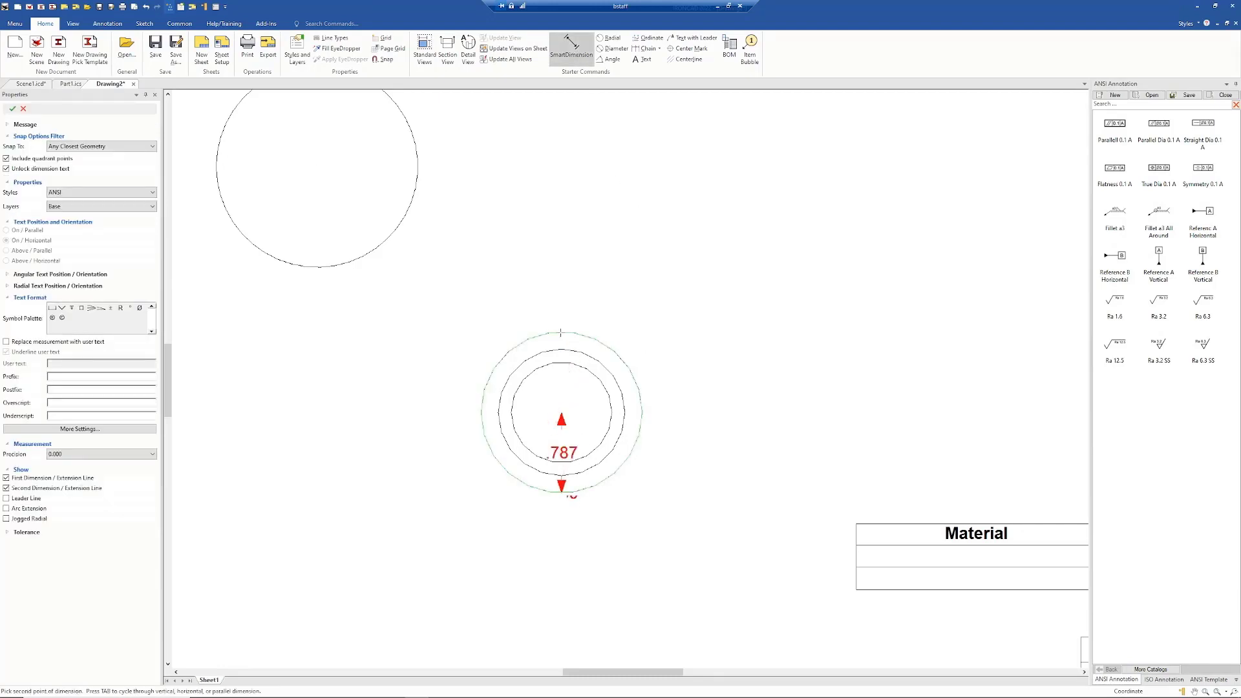
pyautogui.click(561, 332)
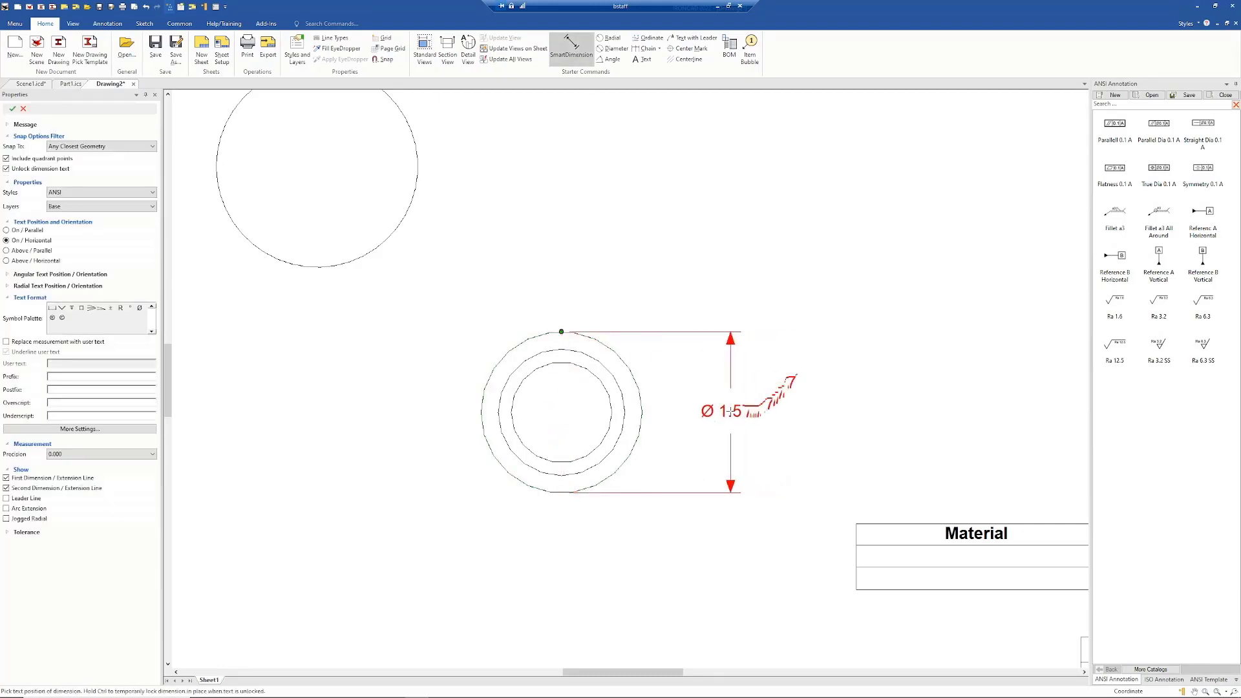
pyautogui.click(769, 414)
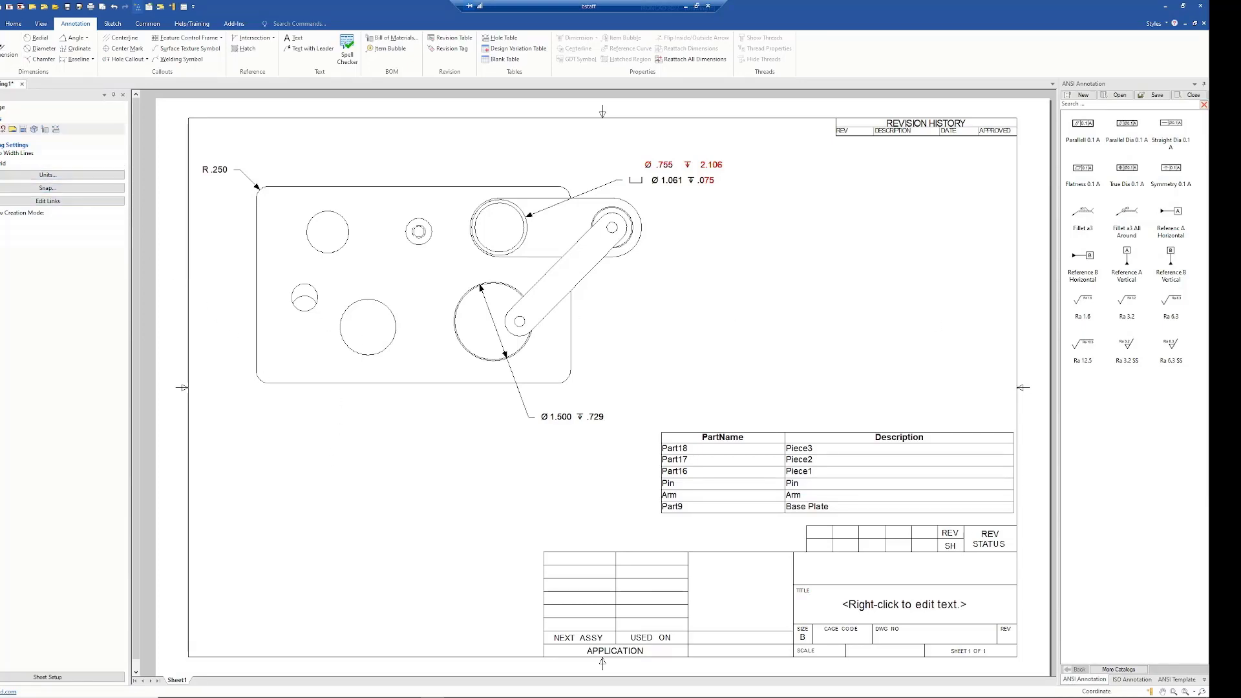
# - Open the drawing's list of hole callout symbol styles
pyautogui.click(1, 23)
pyautogui.moveTo(2, 70)
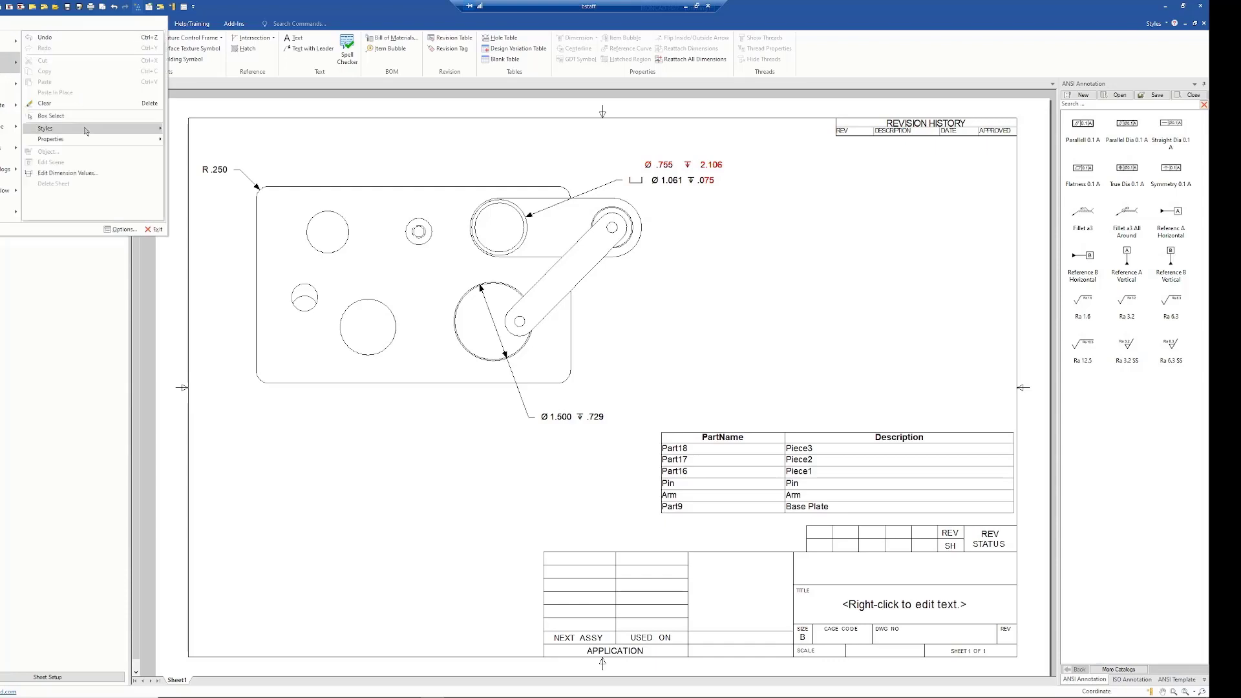
pyautogui.moveTo(109, 133)
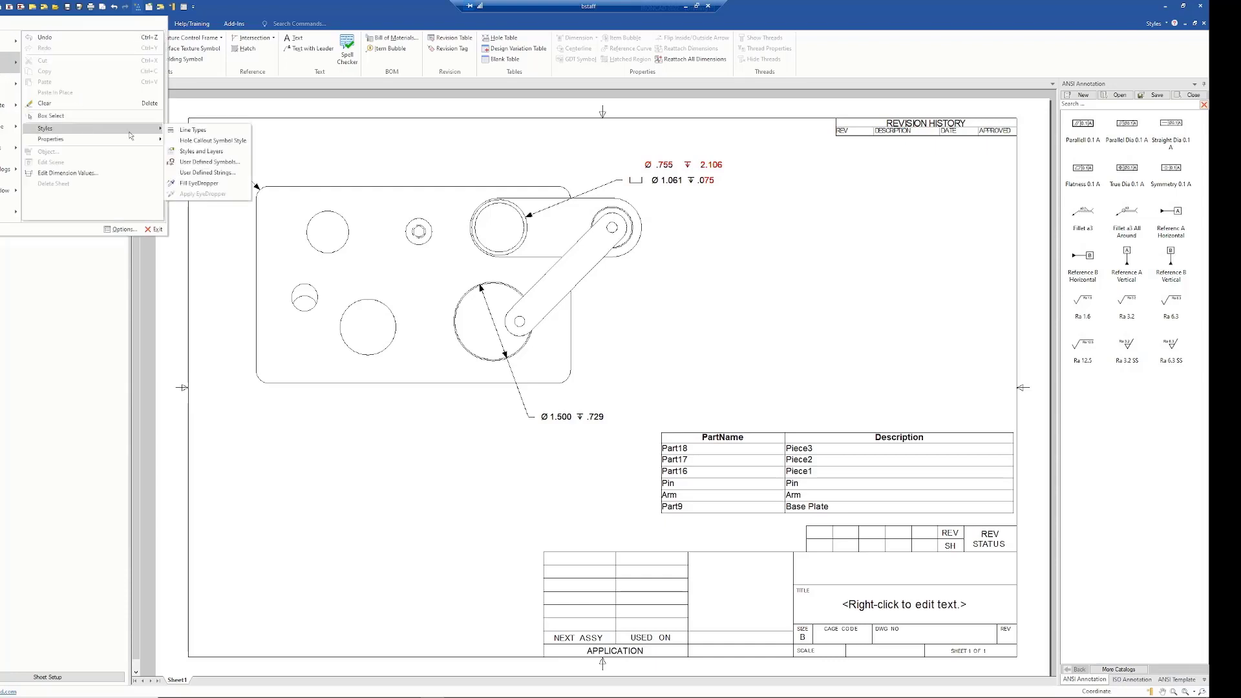
pyautogui.click(197, 141)
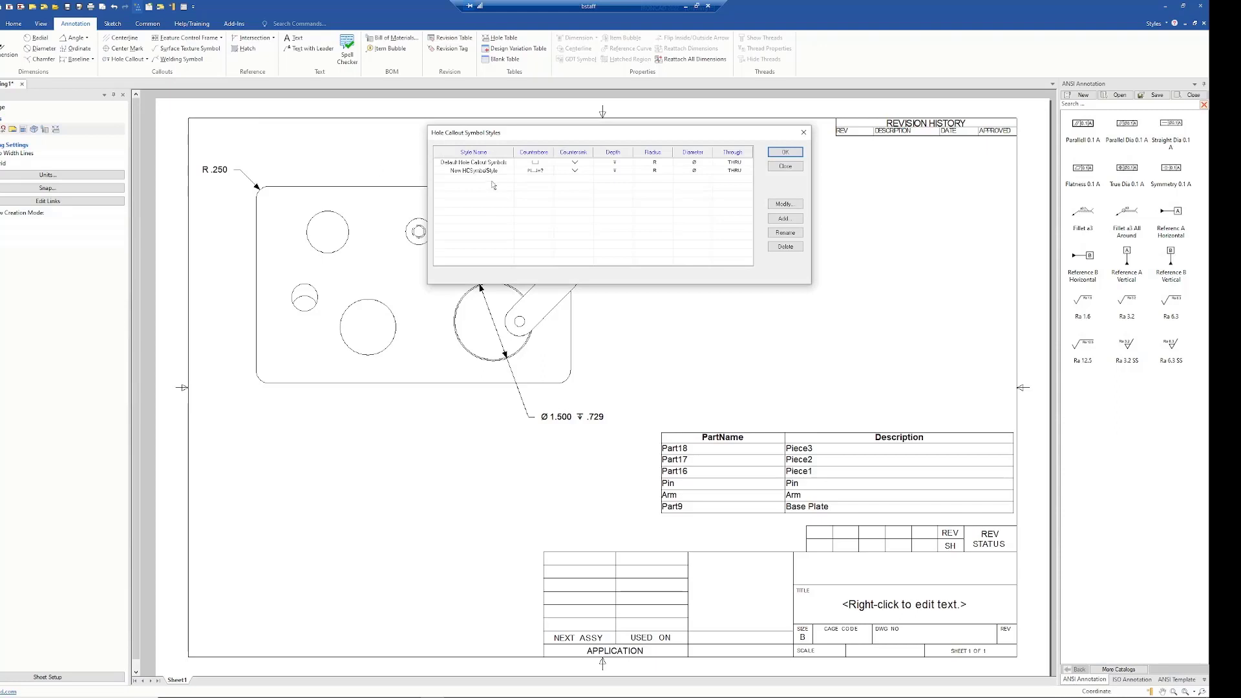
# - Try adding an extra symbol to the counterbore of the Default Hole Callout Symbols style
pyautogui.click(491, 163)
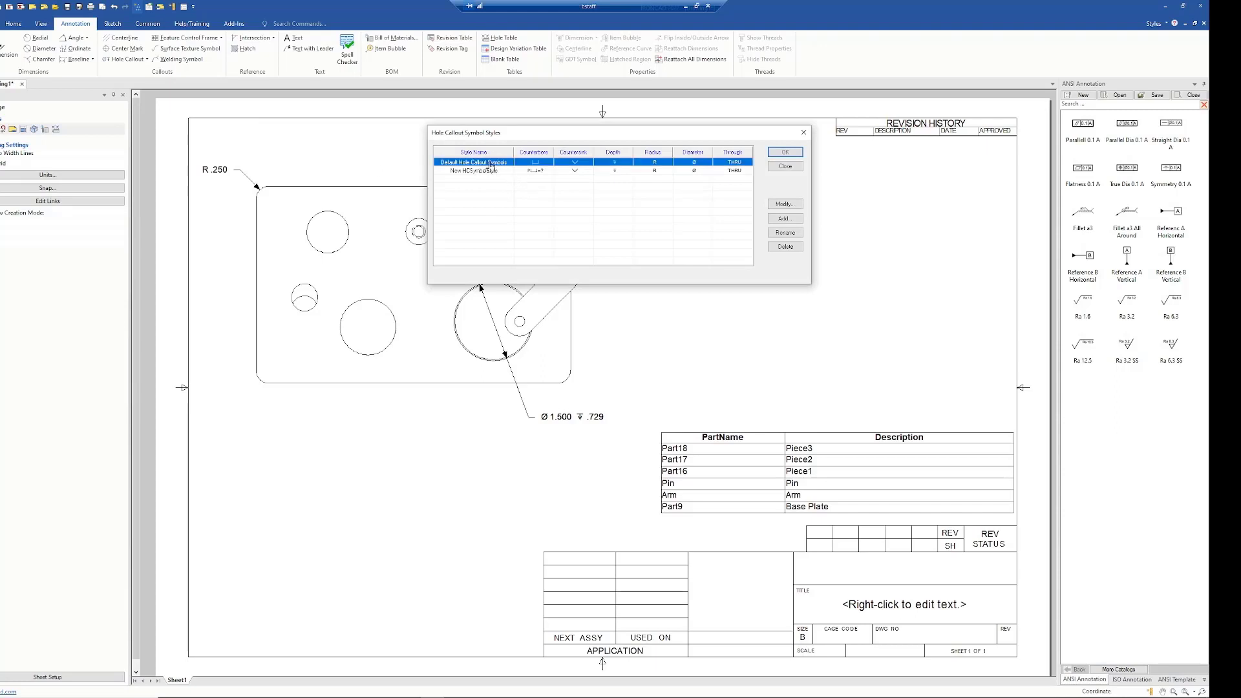
pyautogui.click(785, 204)
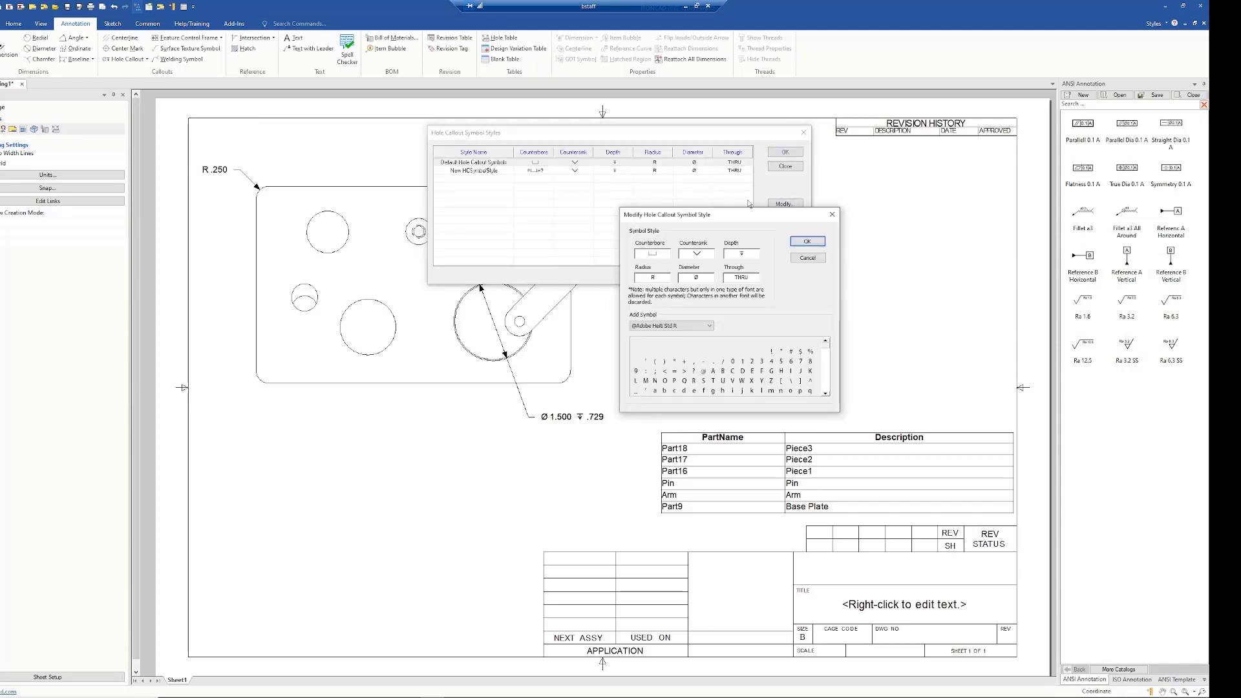
pyautogui.moveTo(725, 217); pyautogui.dragTo(527, 179)
pyautogui.click(450, 215)
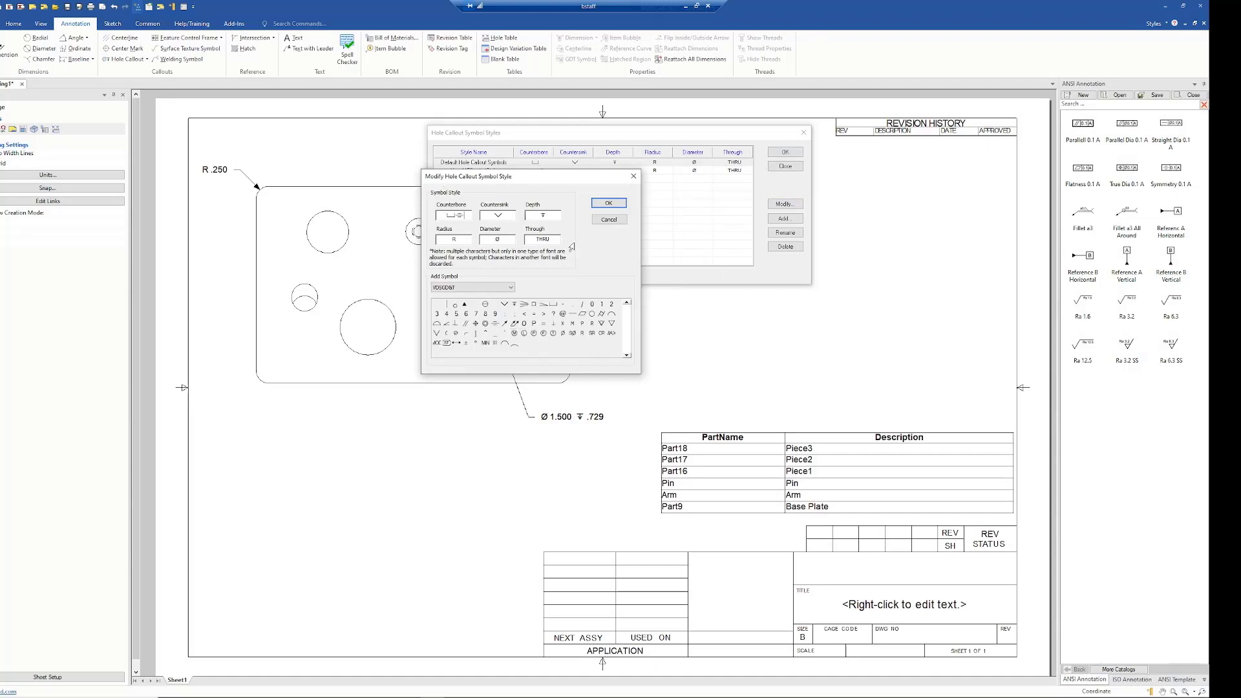
pyautogui.click(607, 221)
# - Modify New HCSymbolStyle with extra characters on its symbols, including @ for depth, % for radius and < for diameter
pyautogui.click(482, 171)
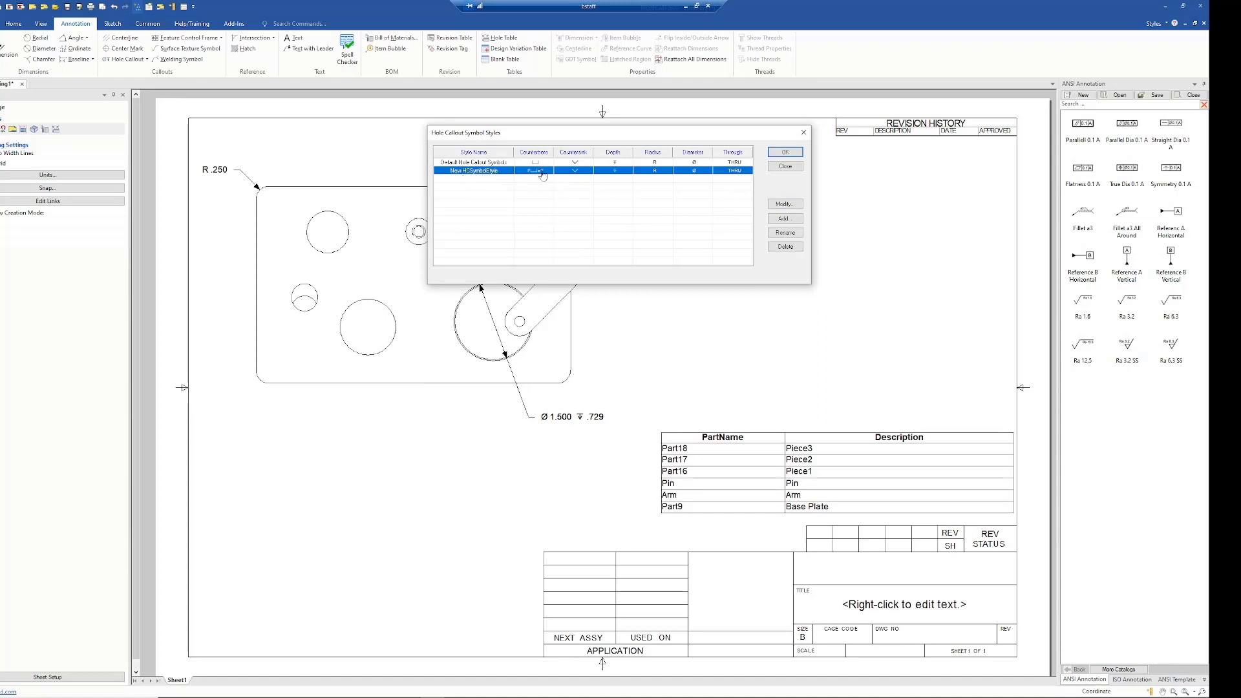
pyautogui.click(784, 204)
pyautogui.click(507, 219)
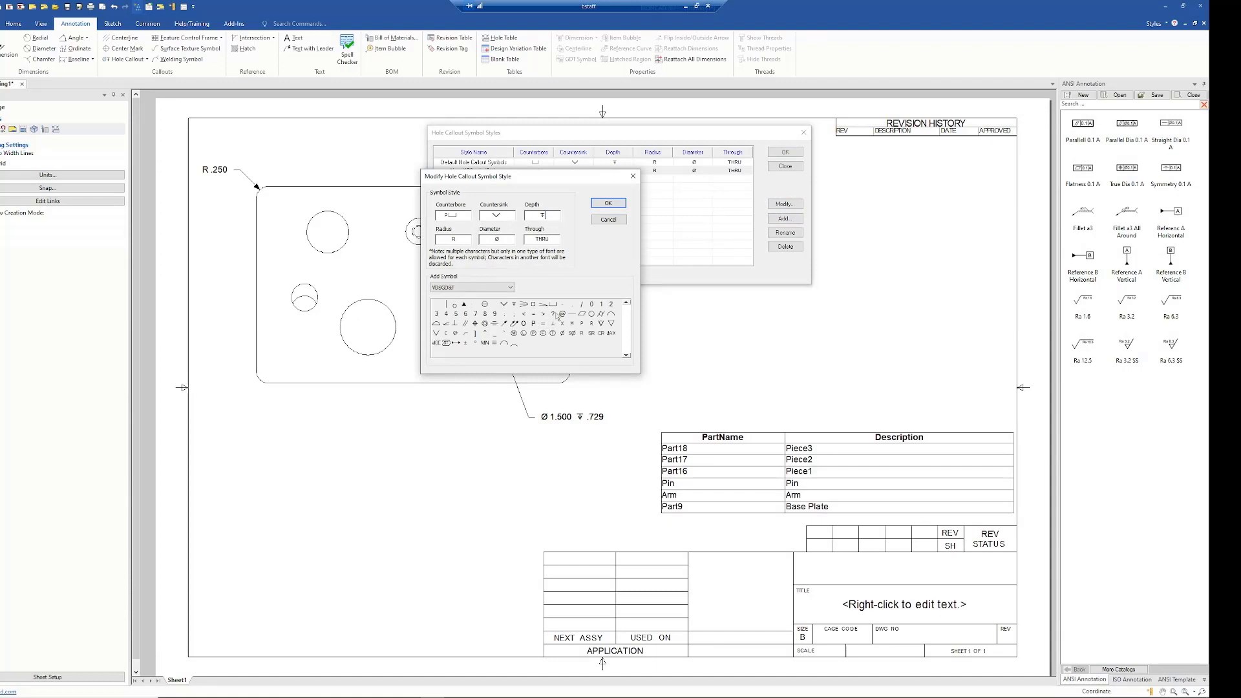
pyautogui.click(555, 239)
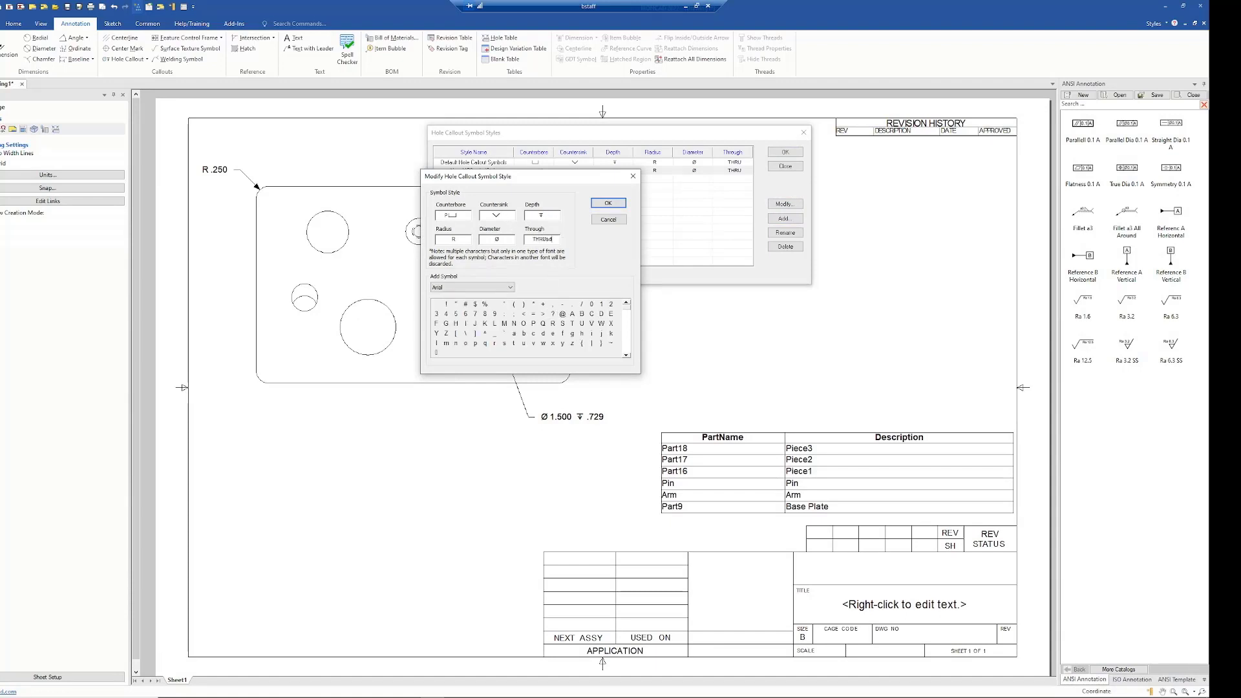
pyautogui.click(523, 314)
pyautogui.click(483, 305)
pyautogui.click(608, 203)
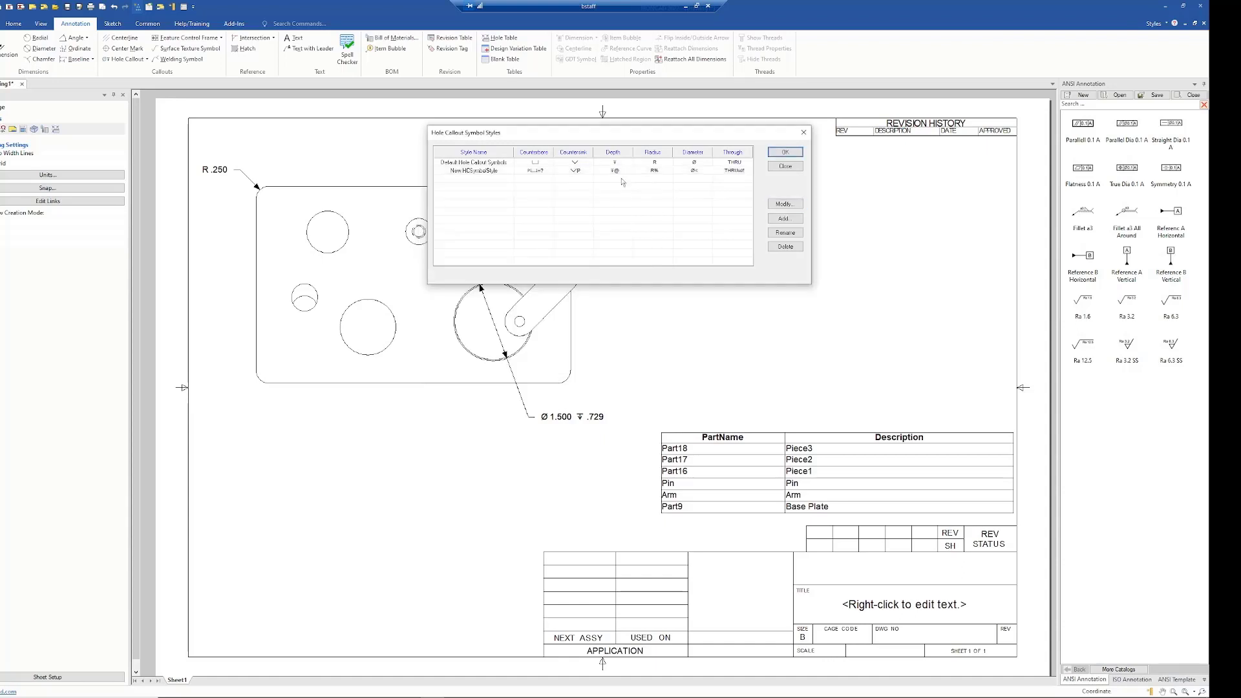
pyautogui.click(785, 151)
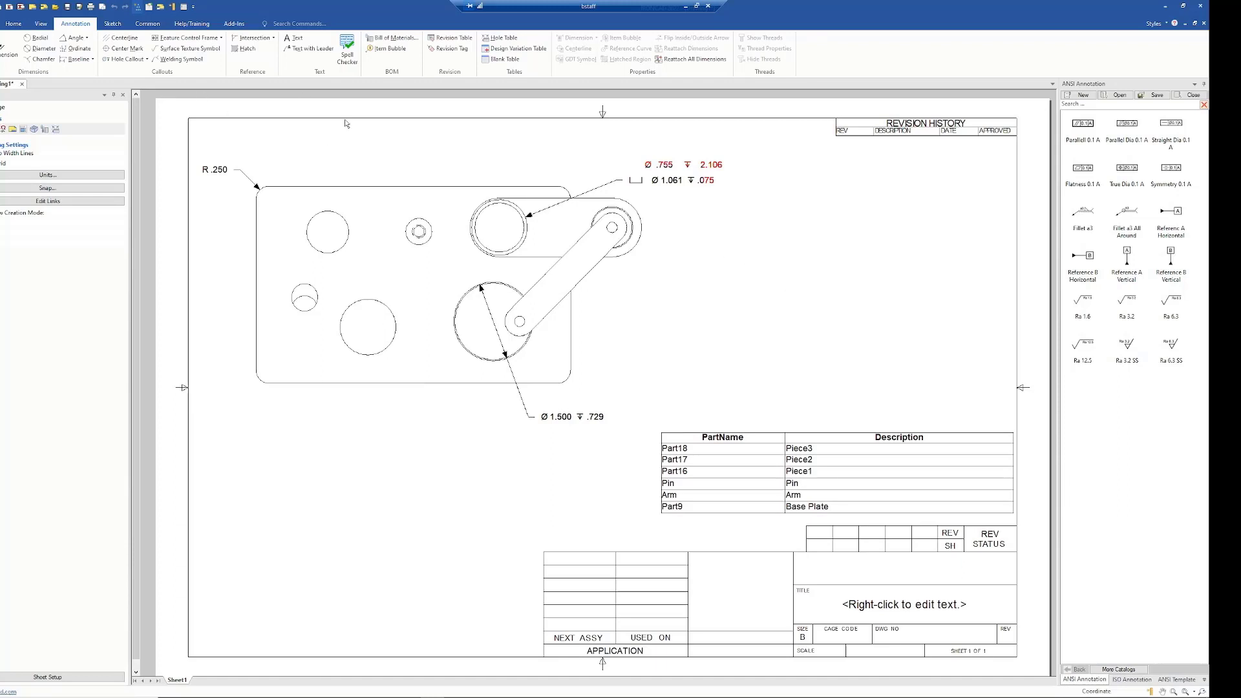
# - Try New HCSymbolStyle as the hole callout symbol style of the ANSI dimension style
pyautogui.scroll(2, 342, 64)
pyautogui.click(266, 59)
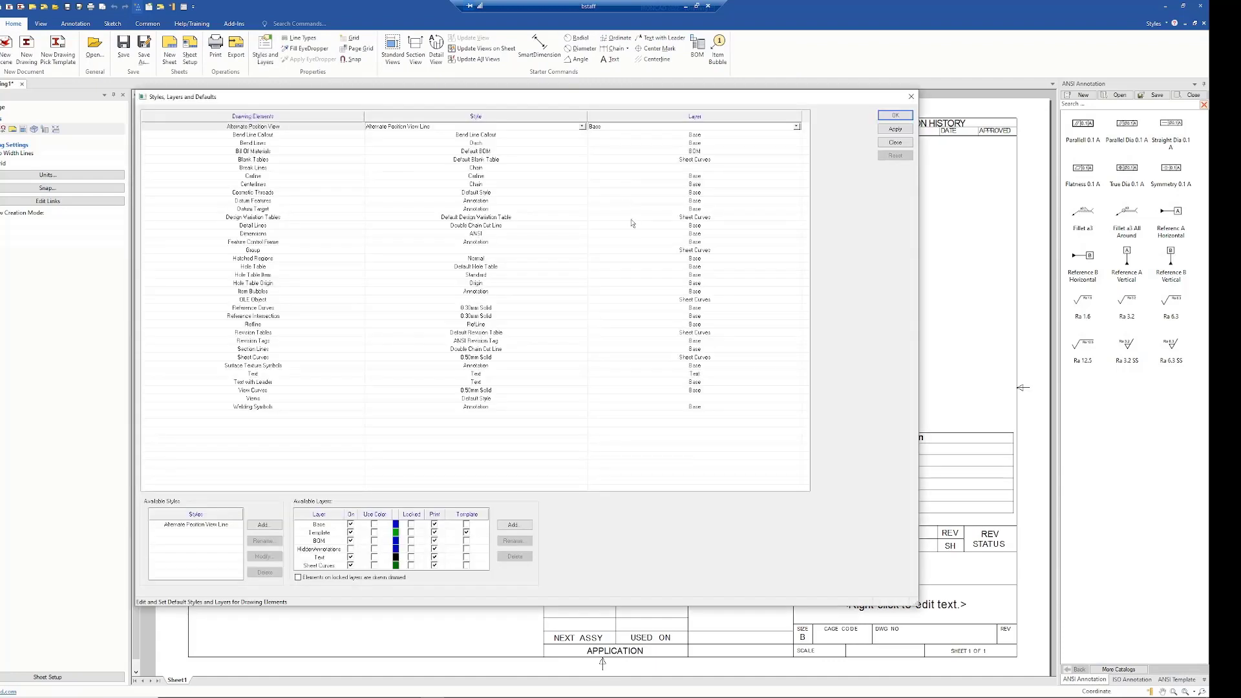
pyautogui.click(258, 234)
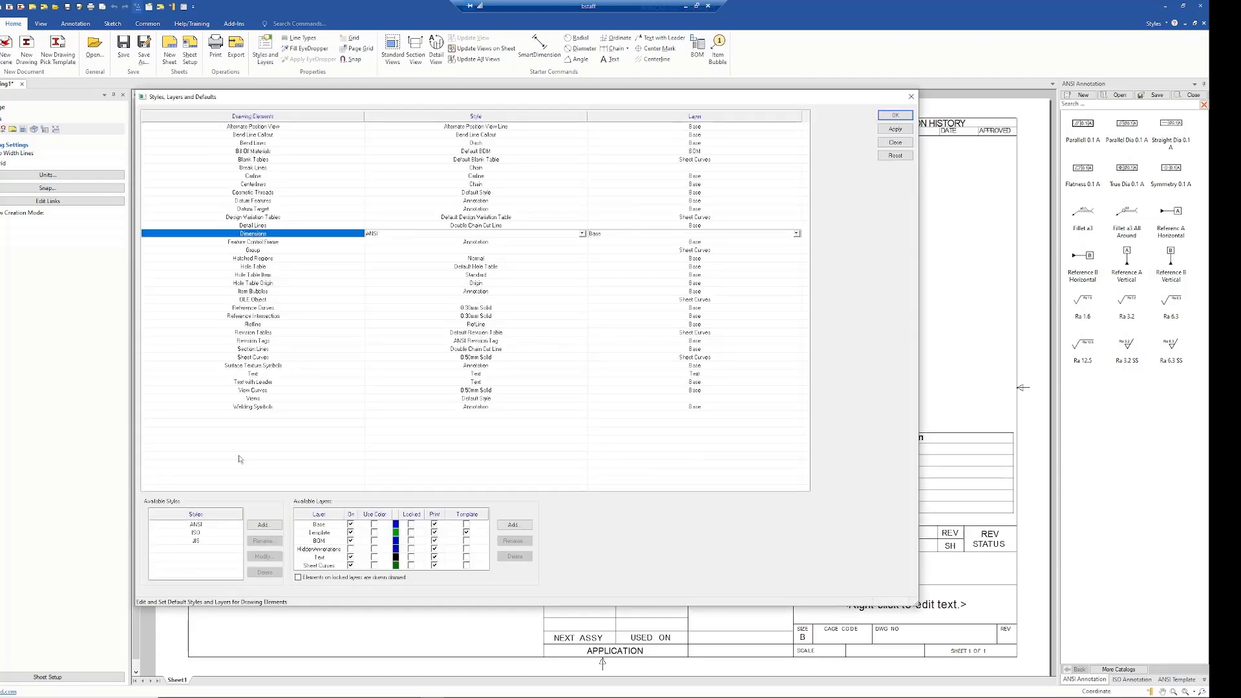
pyautogui.click(206, 526)
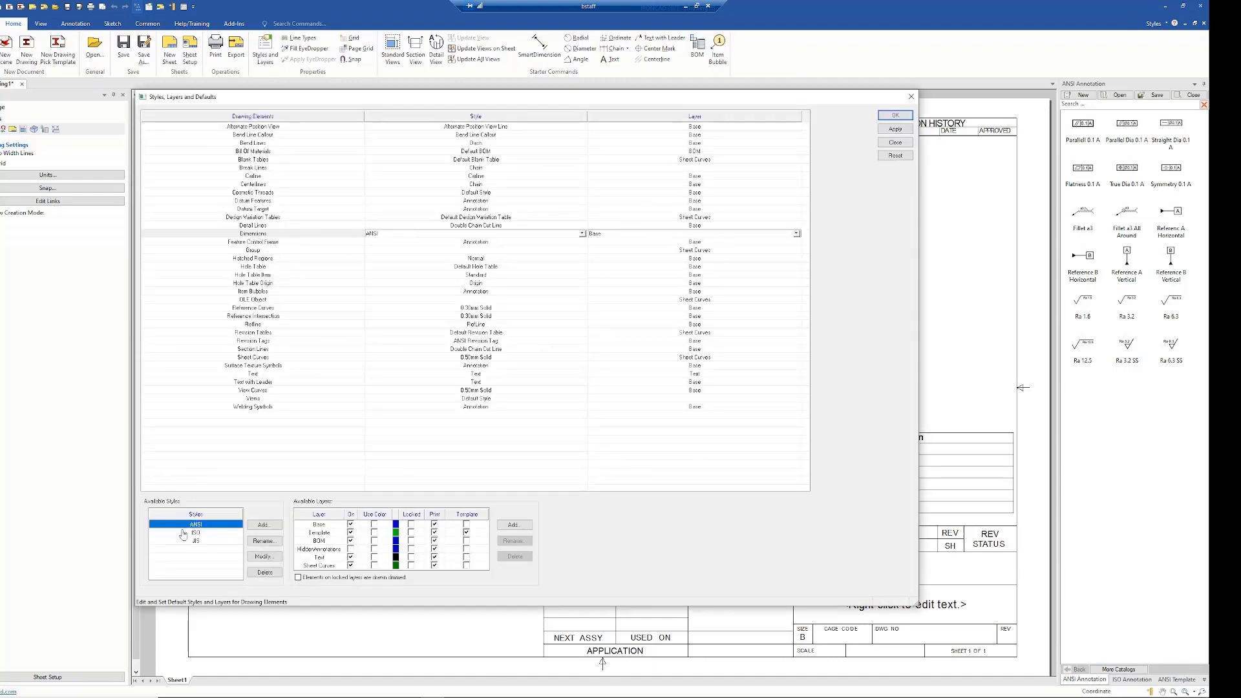
pyautogui.click(264, 556)
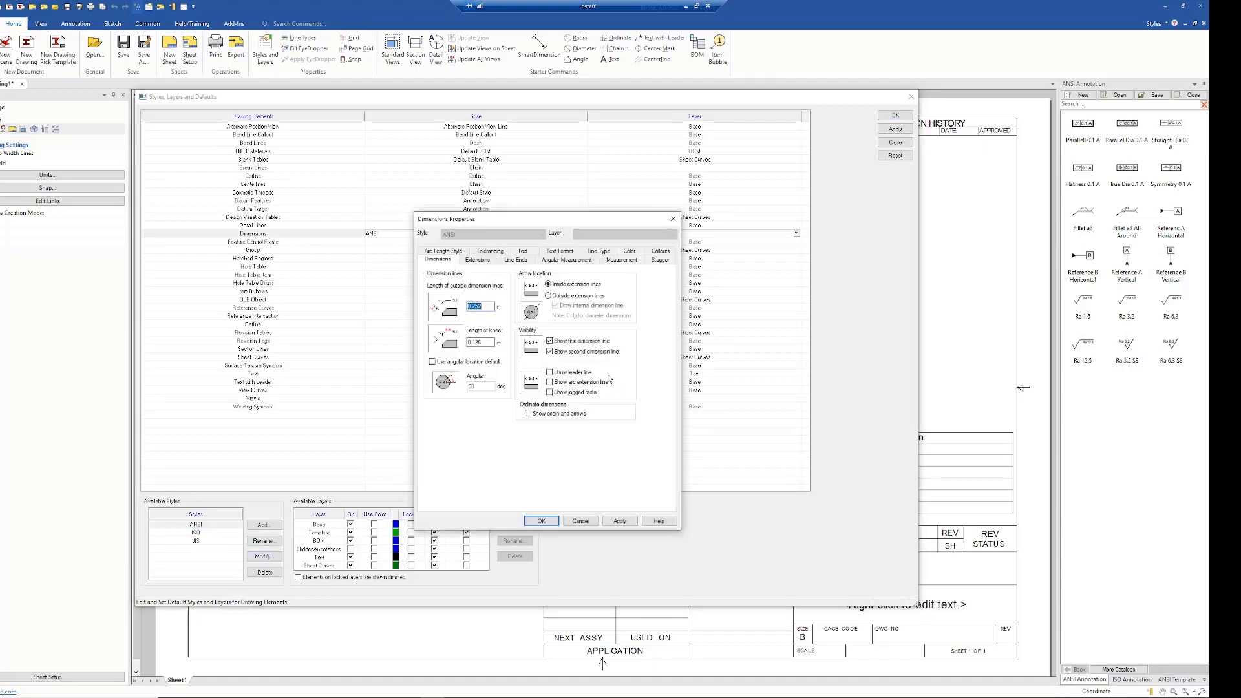
pyautogui.click(651, 253)
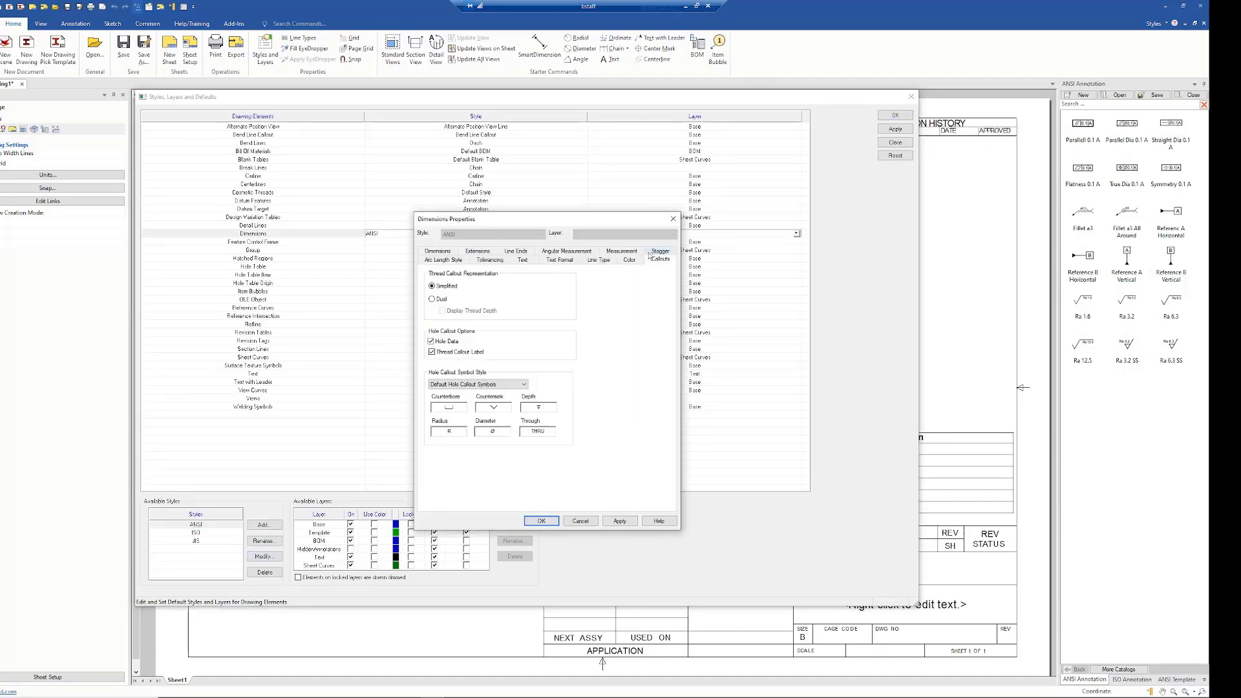
pyautogui.click(474, 386)
pyautogui.click(474, 400)
pyautogui.click(517, 388)
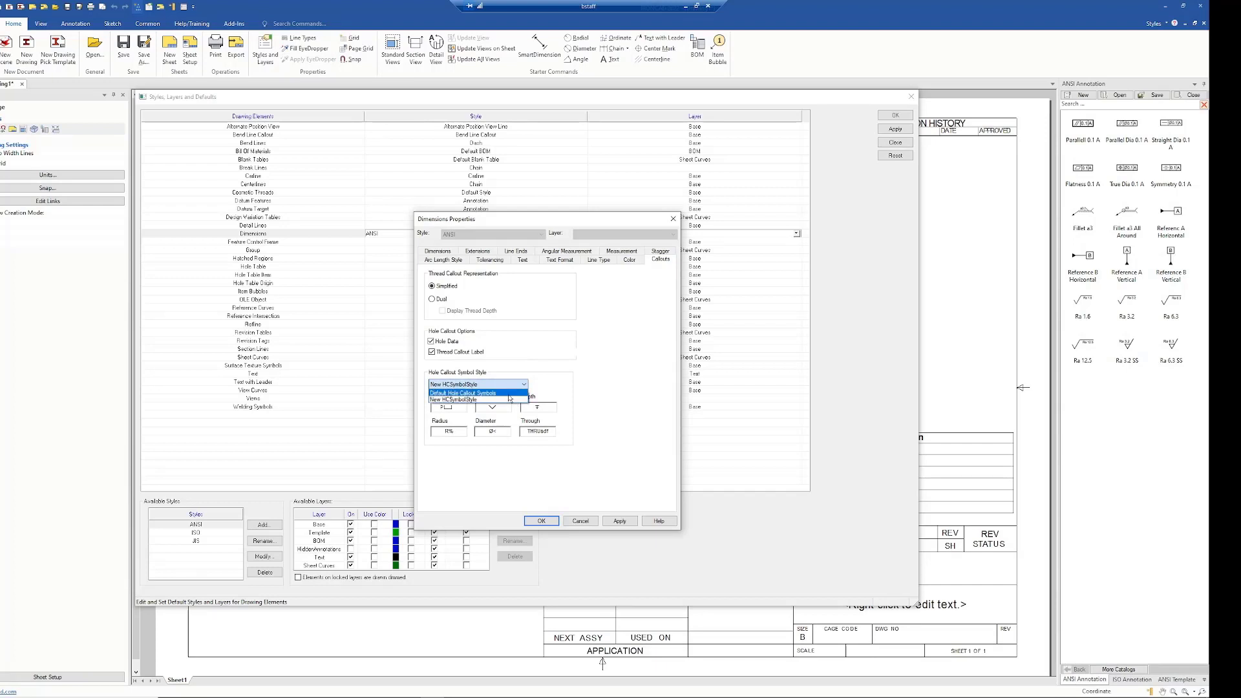
pyautogui.click(476, 393)
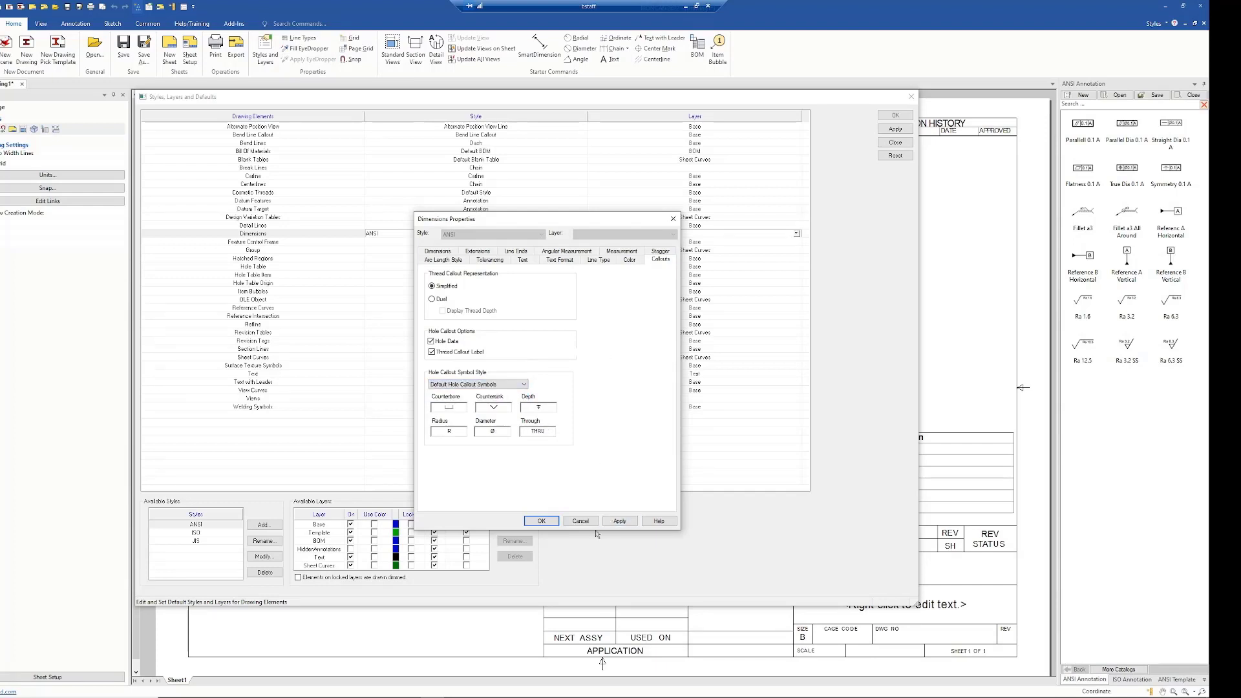
pyautogui.click(578, 522)
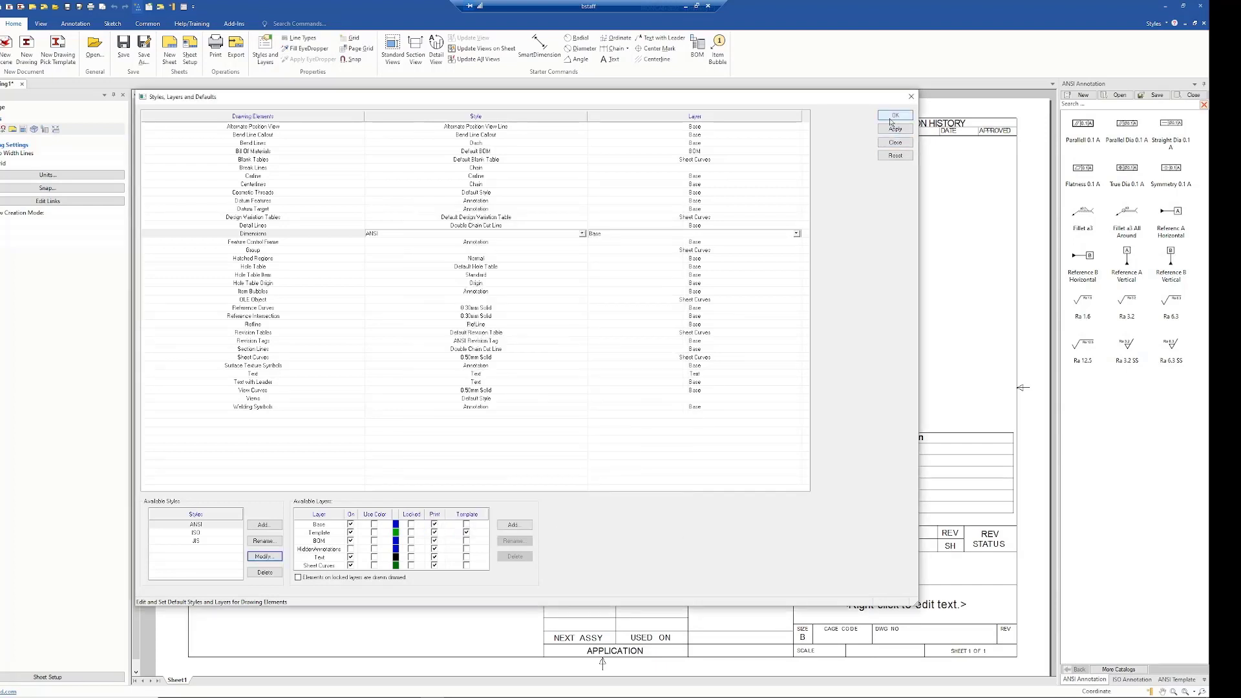
pyautogui.click(896, 115)
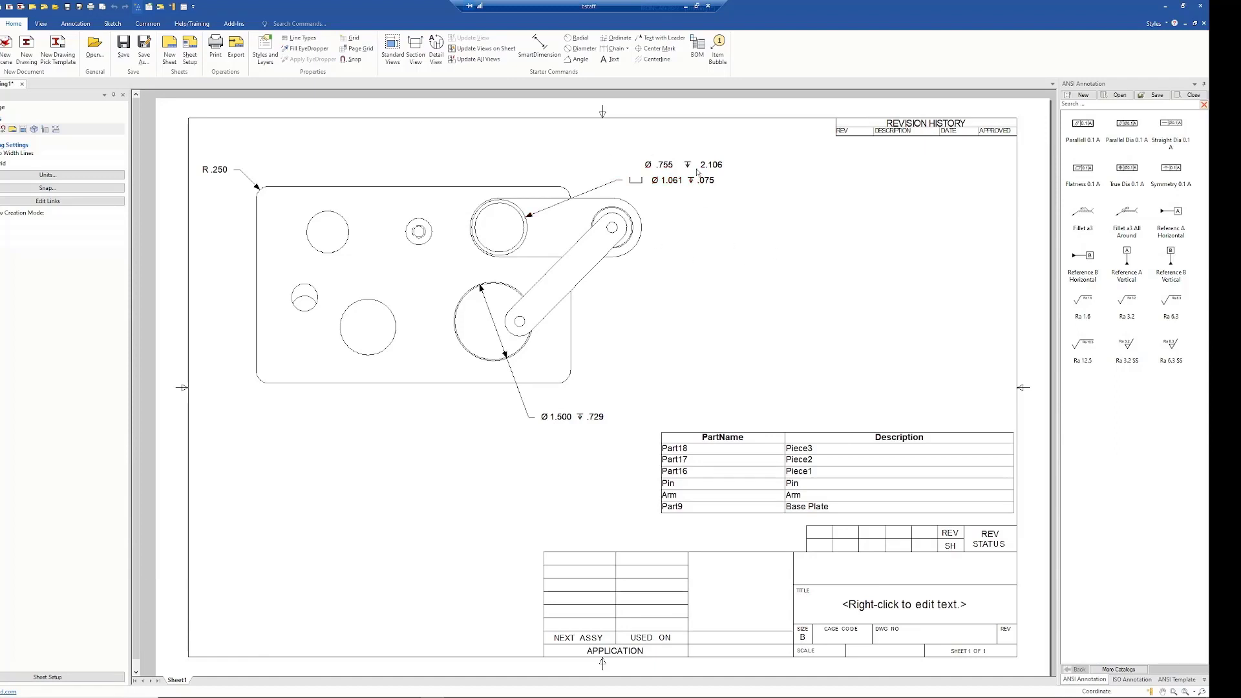
# - Set the counterbored hole's callout to use New HCSymbolStyle as its hole callout symbol style
pyautogui.click(677, 167)
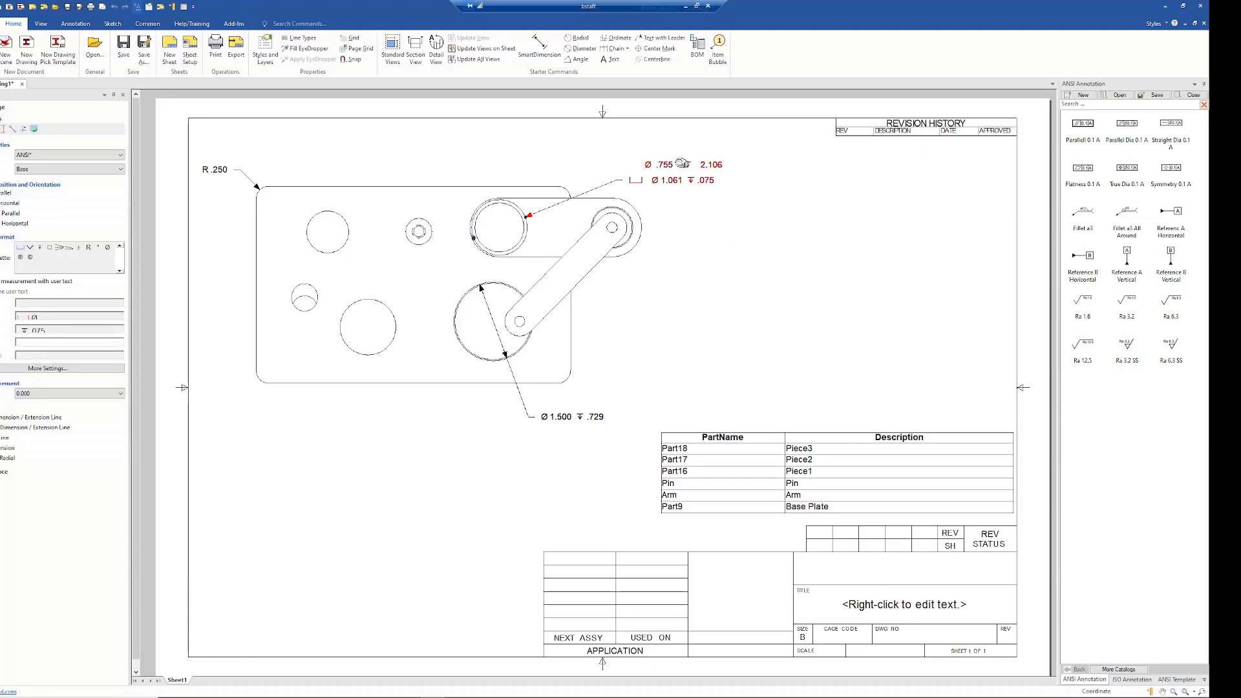
pyautogui.rightClick(677, 167)
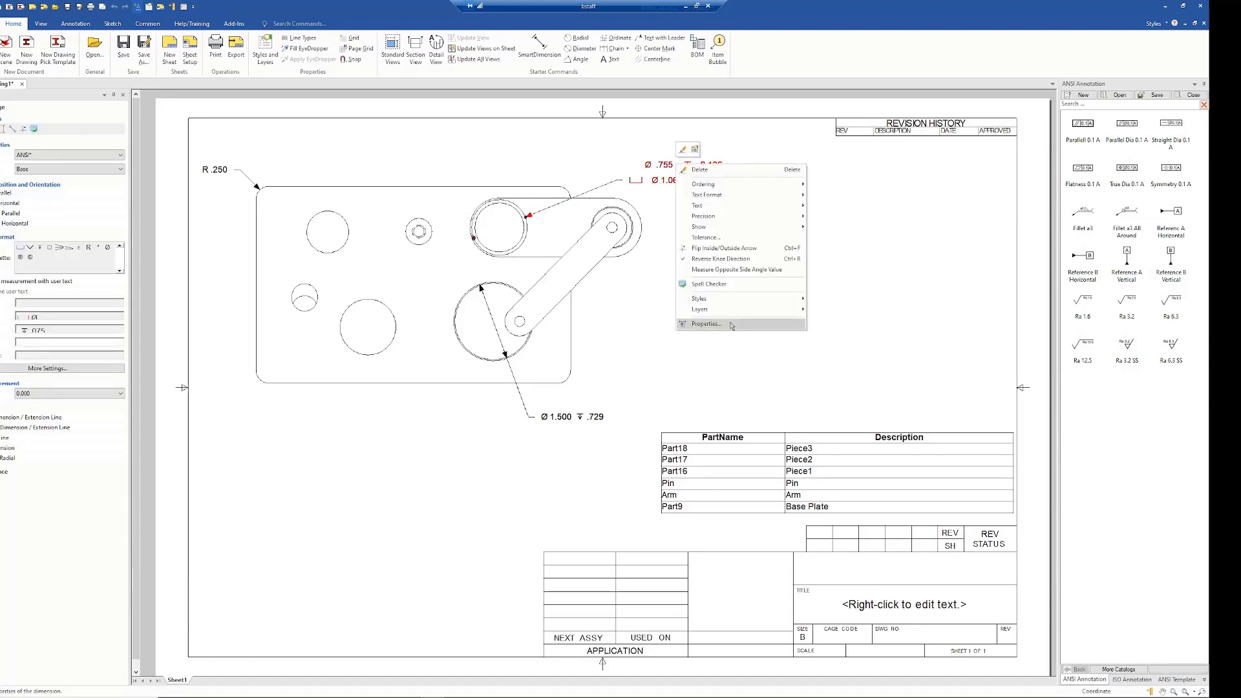
pyautogui.click(708, 323)
pyautogui.click(435, 167)
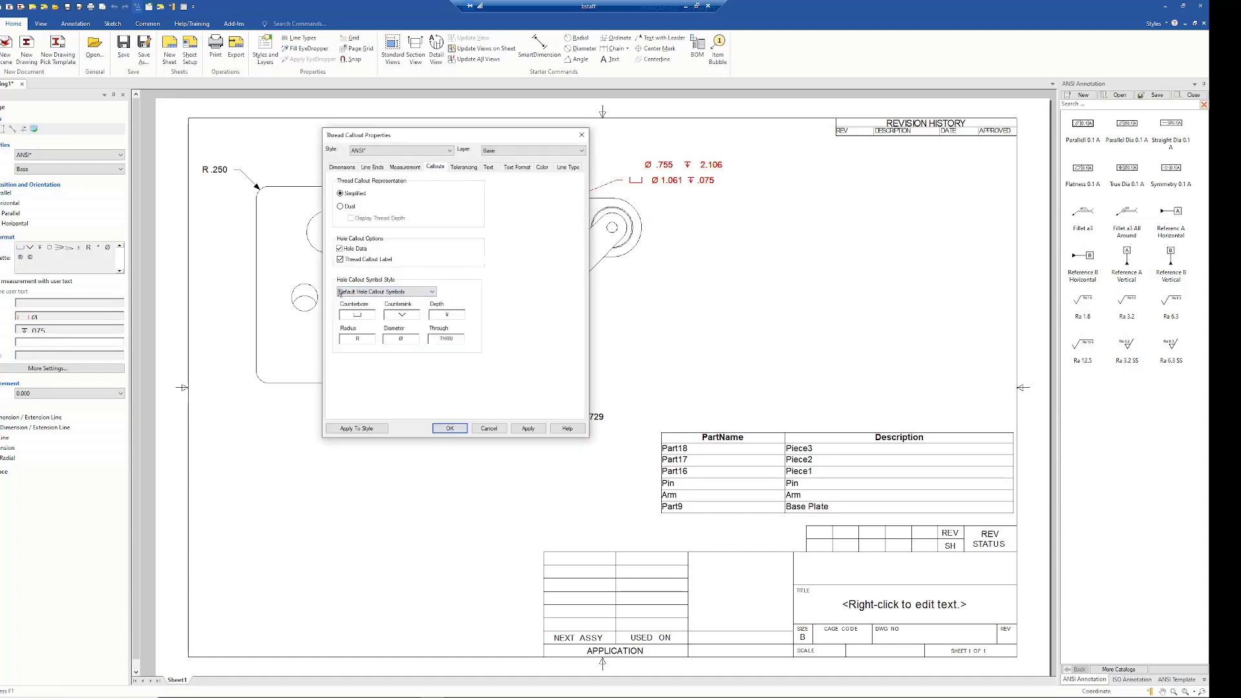
pyautogui.click(418, 292)
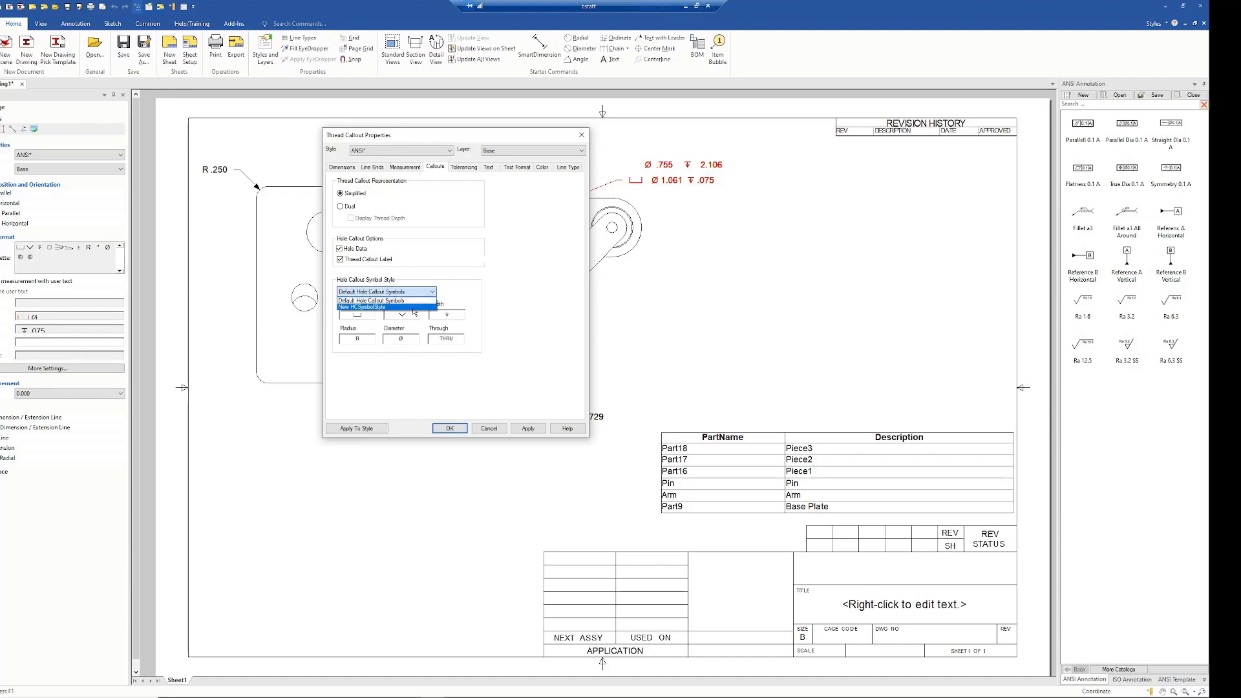
pyautogui.click(414, 312)
pyautogui.click(460, 429)
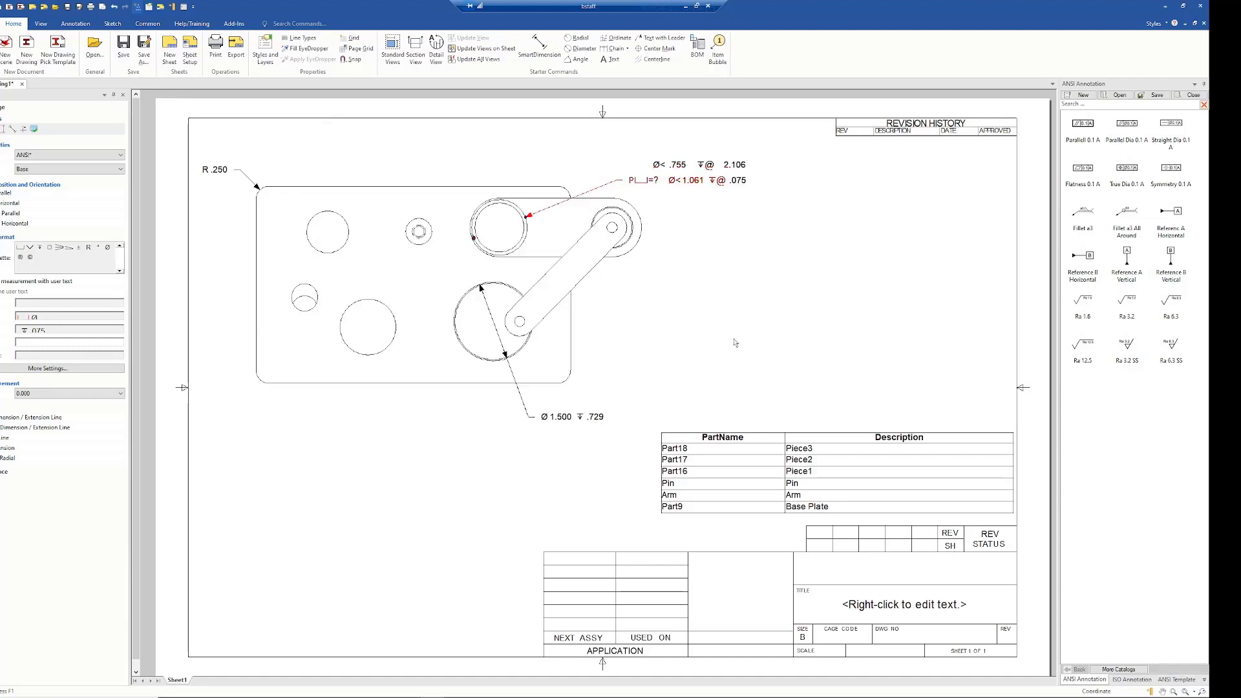
# - Switch the counterbored hole's callout back to the Default Hole Callout Symbols style
pyautogui.rightClick(715, 182)
pyautogui.click(745, 341)
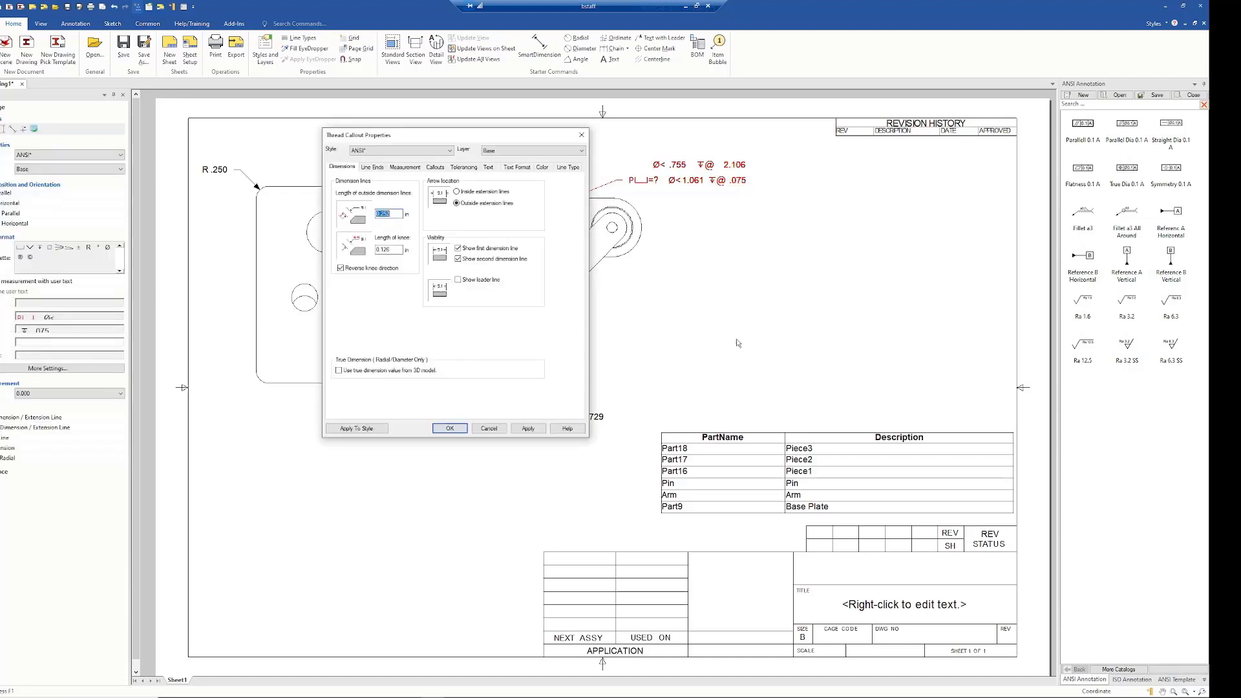
pyautogui.click(435, 167)
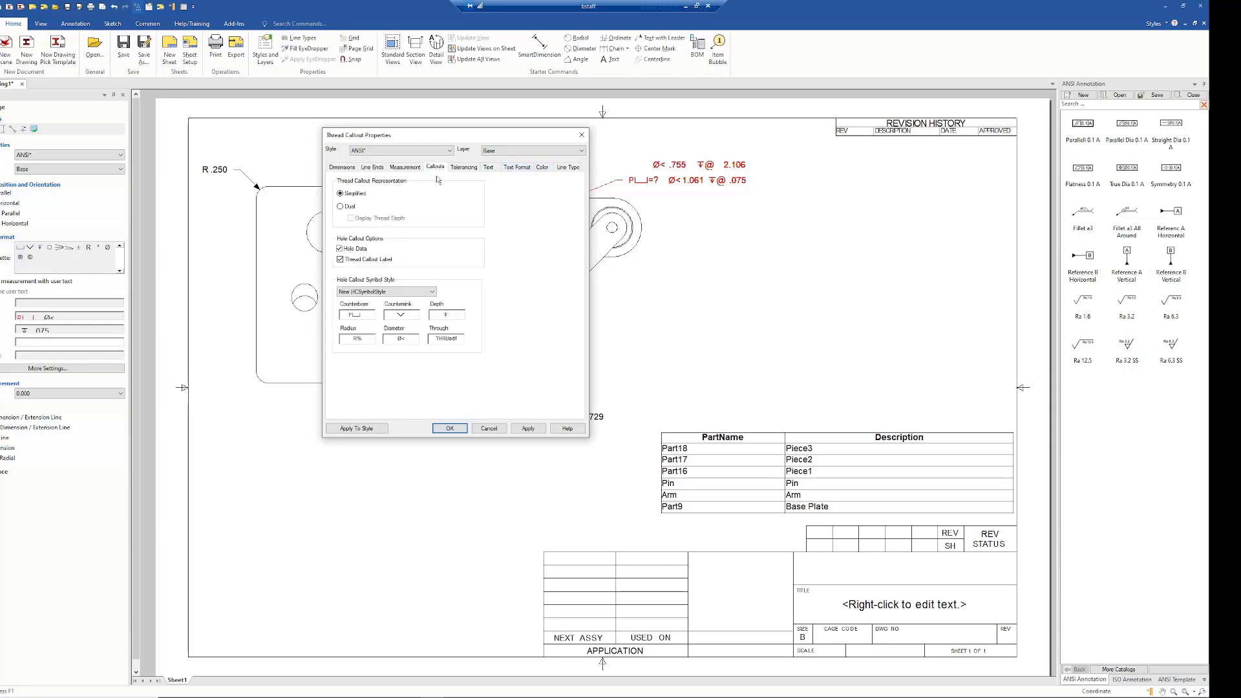
pyautogui.click(386, 291)
pyautogui.click(382, 302)
pyautogui.click(433, 428)
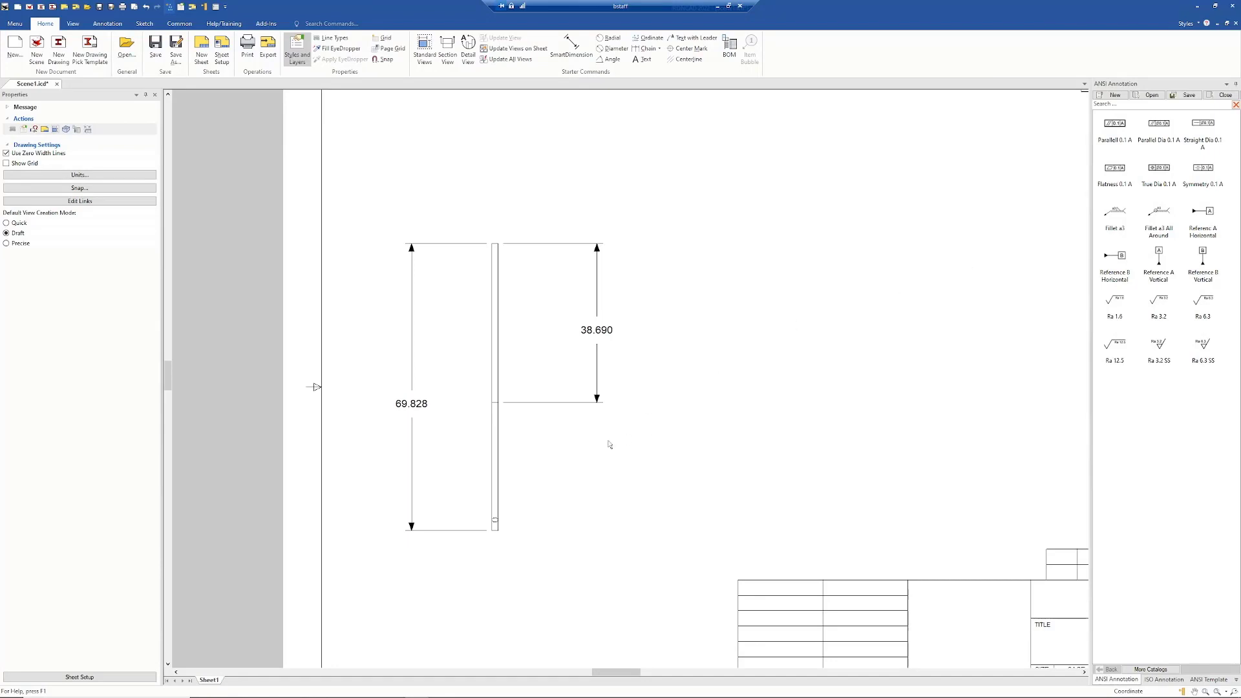
# - Turn on fractional foot-inch display for the beam's overall vertical dimension
pyautogui.click(413, 408)
pyautogui.rightClick(414, 407)
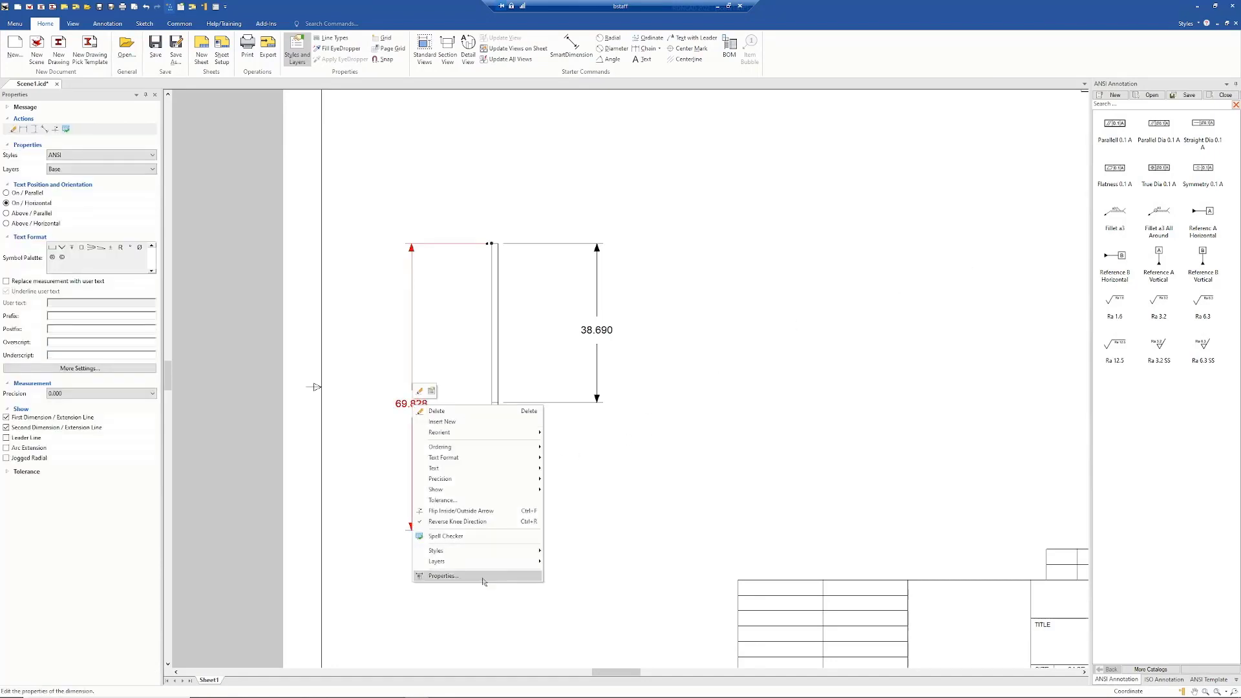
pyautogui.click(447, 578)
pyautogui.click(794, 270)
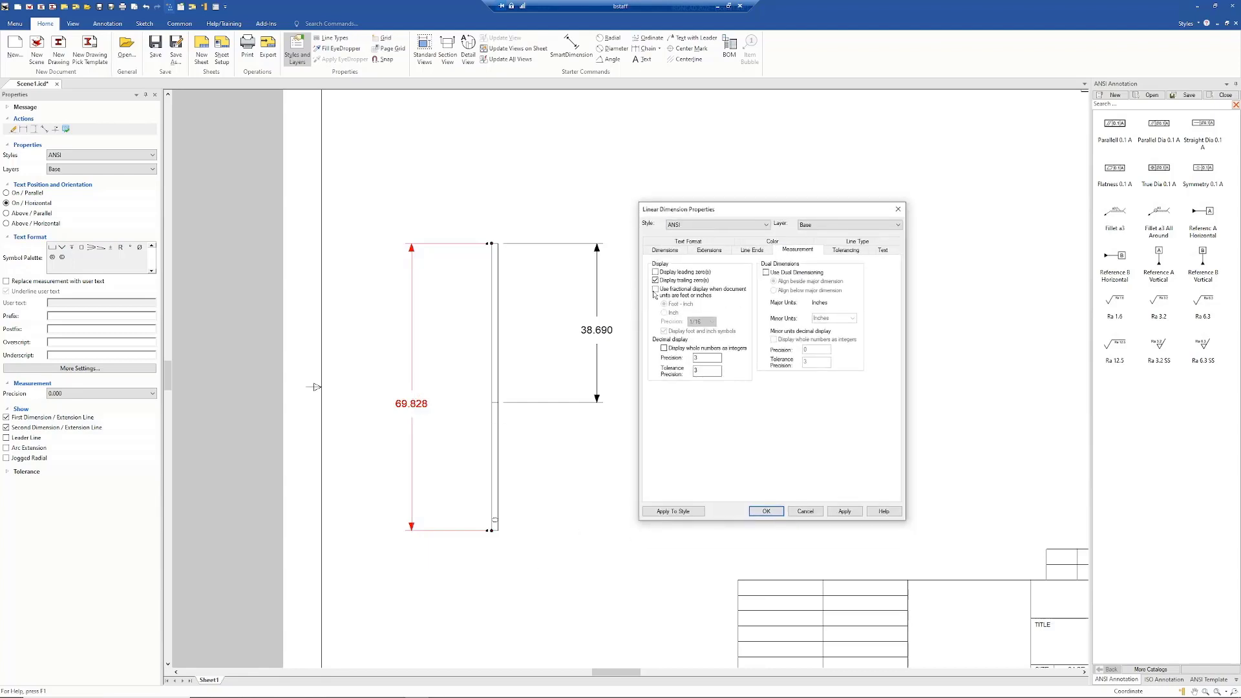
pyautogui.click(655, 290)
pyautogui.click(760, 512)
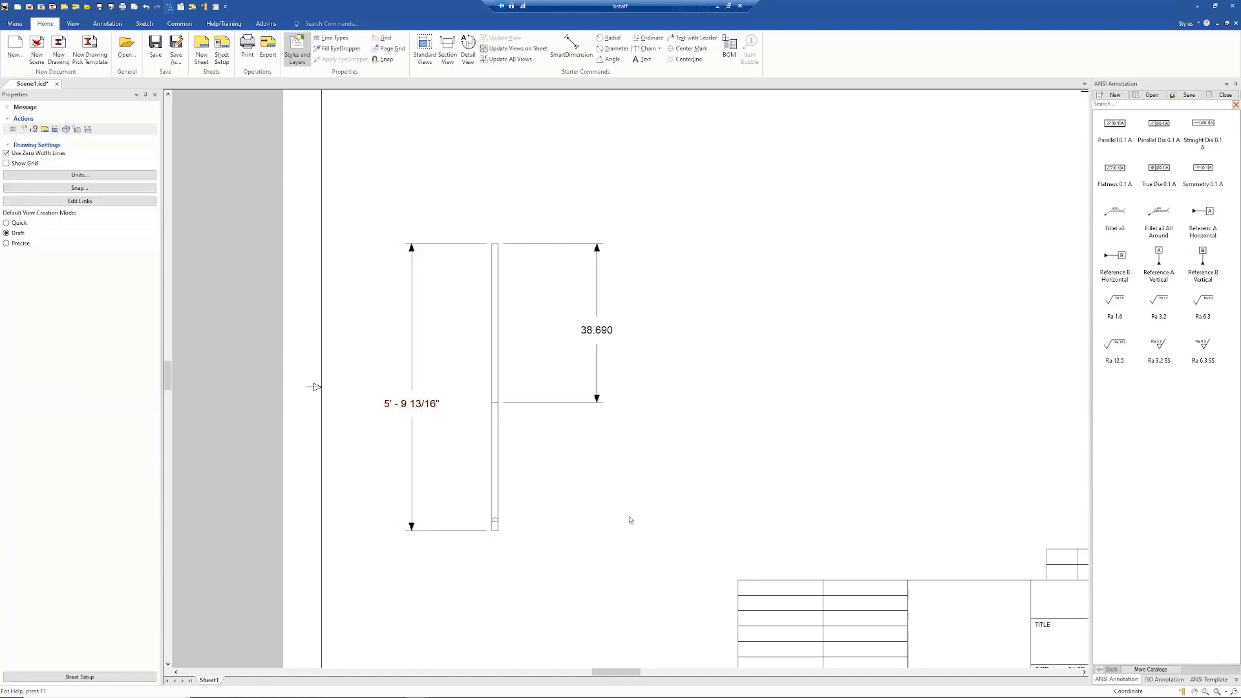
# - Apply the overall dimension's fractional foot-inch measurement settings to the ANSI dimension style
pyautogui.rightClick(408, 407)
pyautogui.click(453, 573)
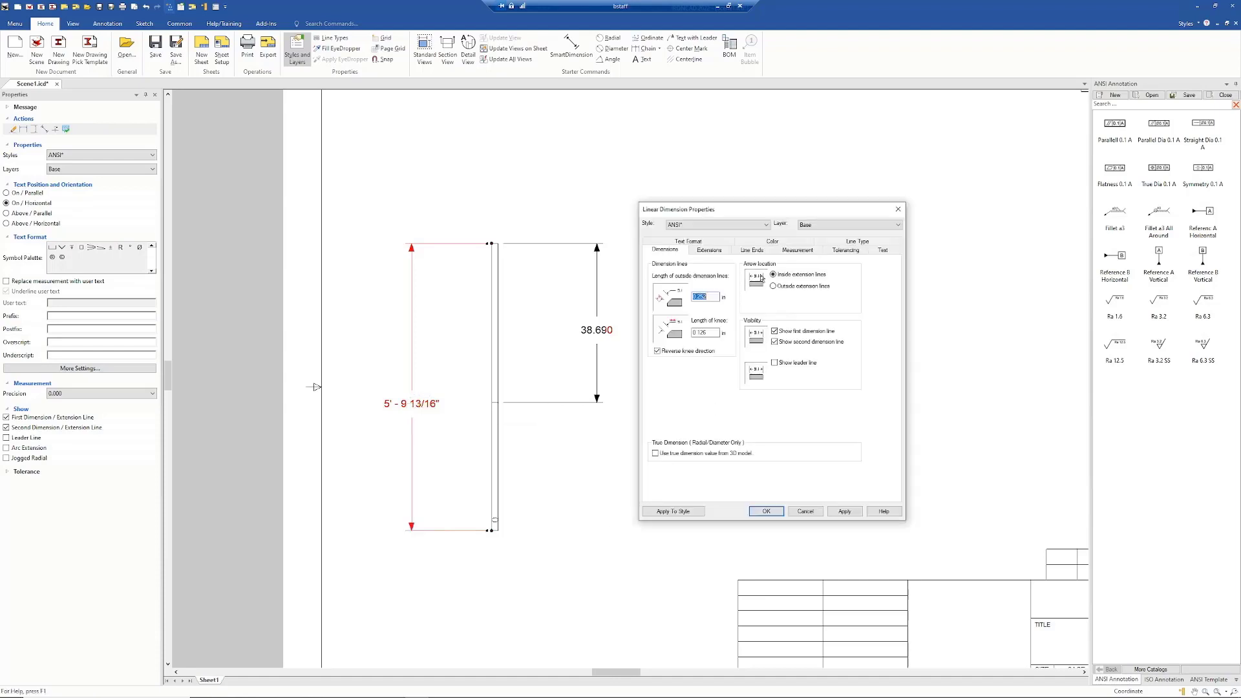
pyautogui.click(797, 250)
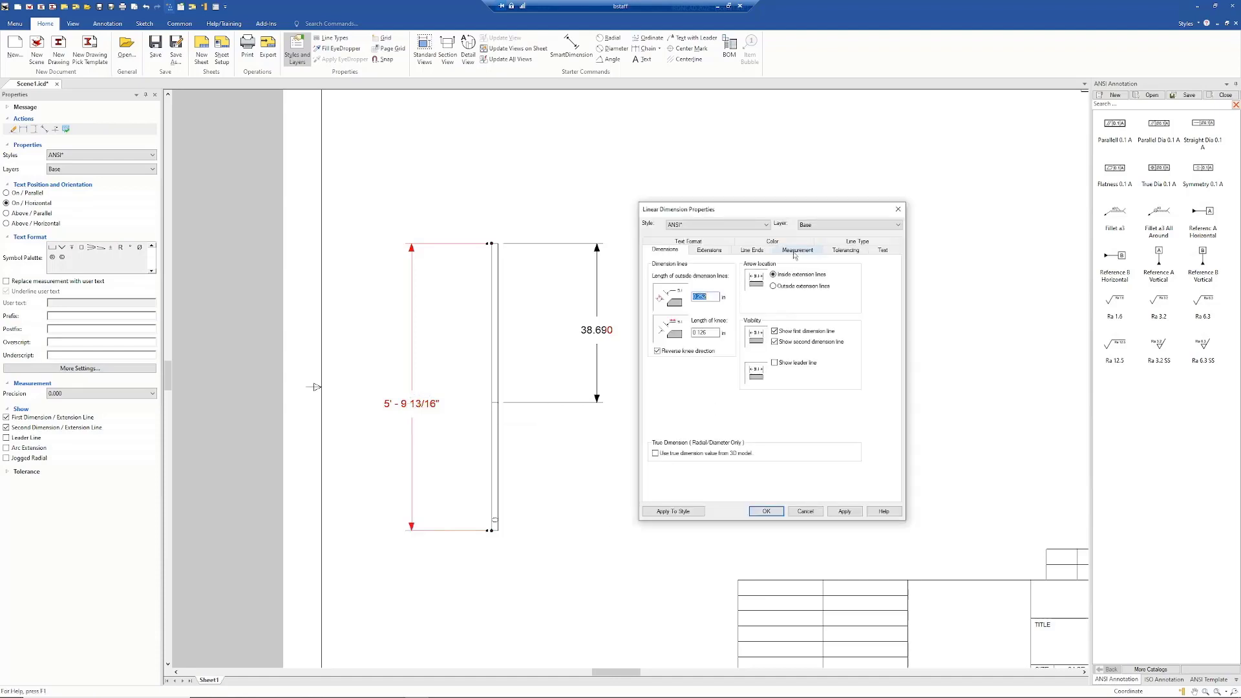
pyautogui.click(673, 512)
pyautogui.click(775, 387)
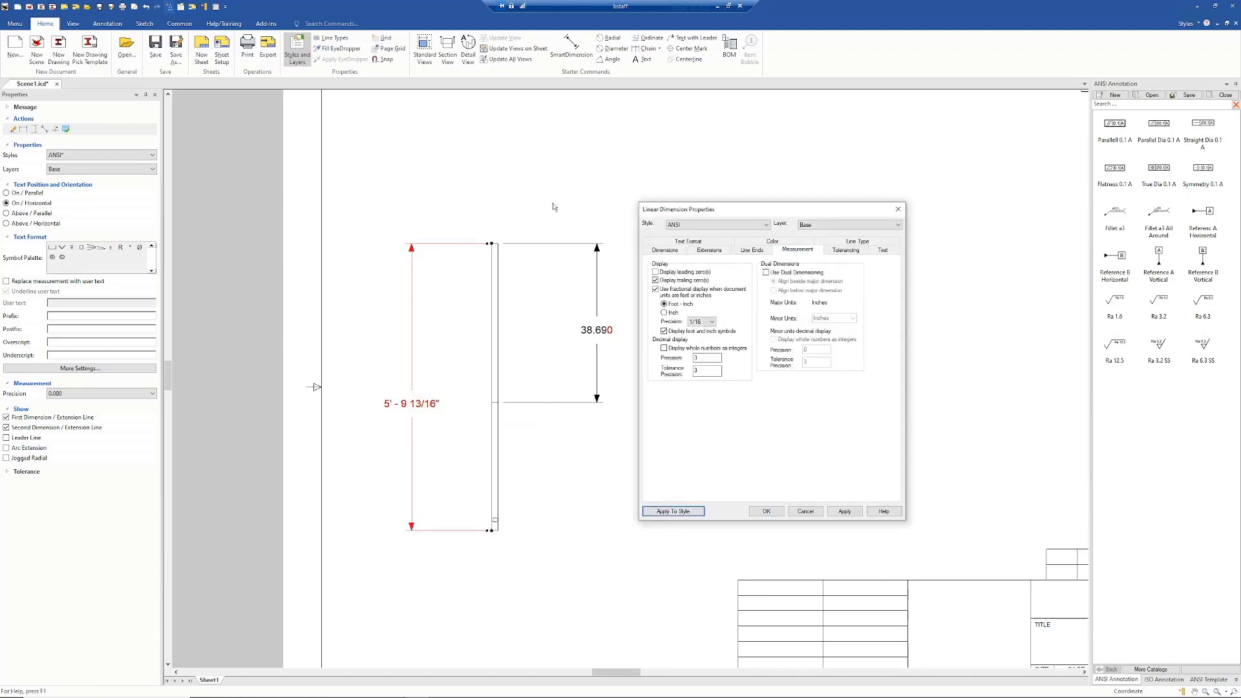
pyautogui.click(767, 511)
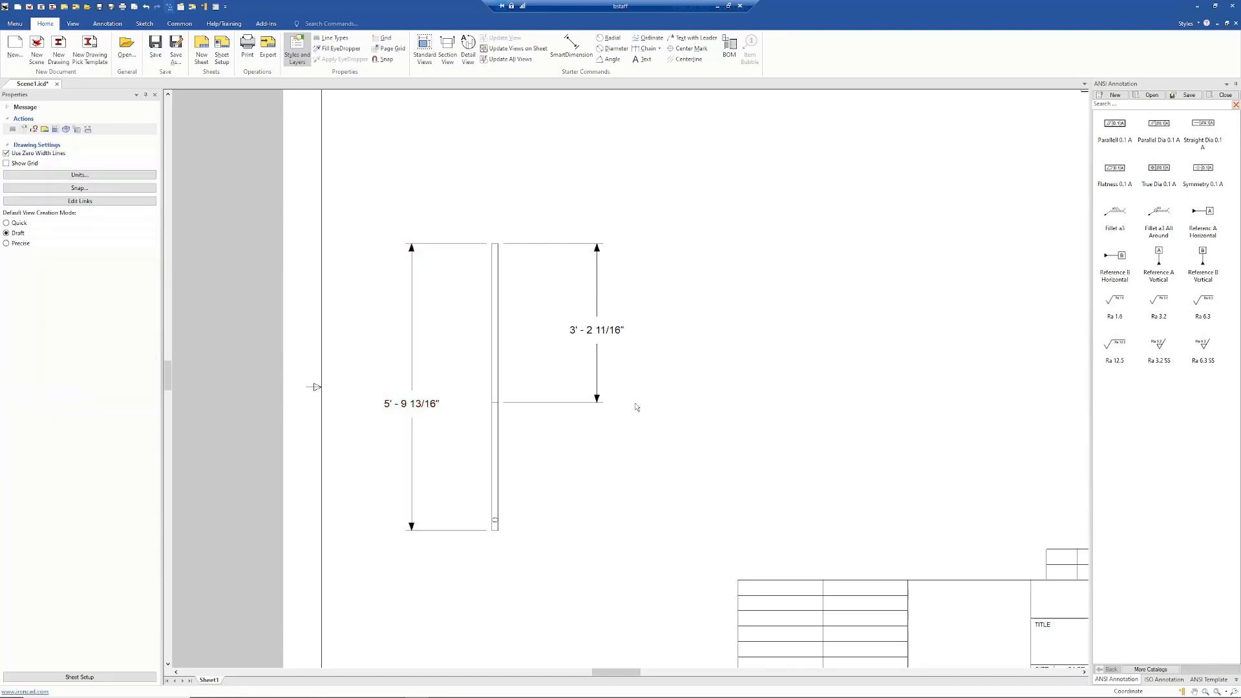
# - Turn off fractional display in the measurement settings of the ANSI dimension style
pyautogui.click(307, 68)
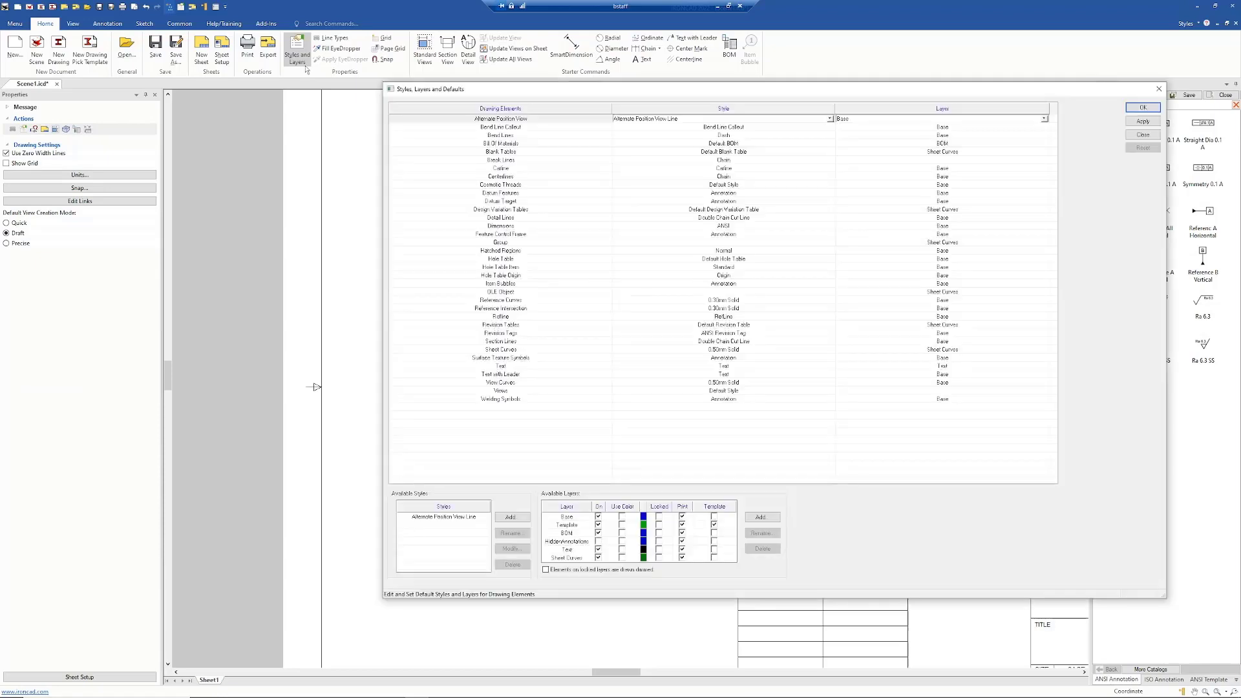
pyautogui.click(501, 226)
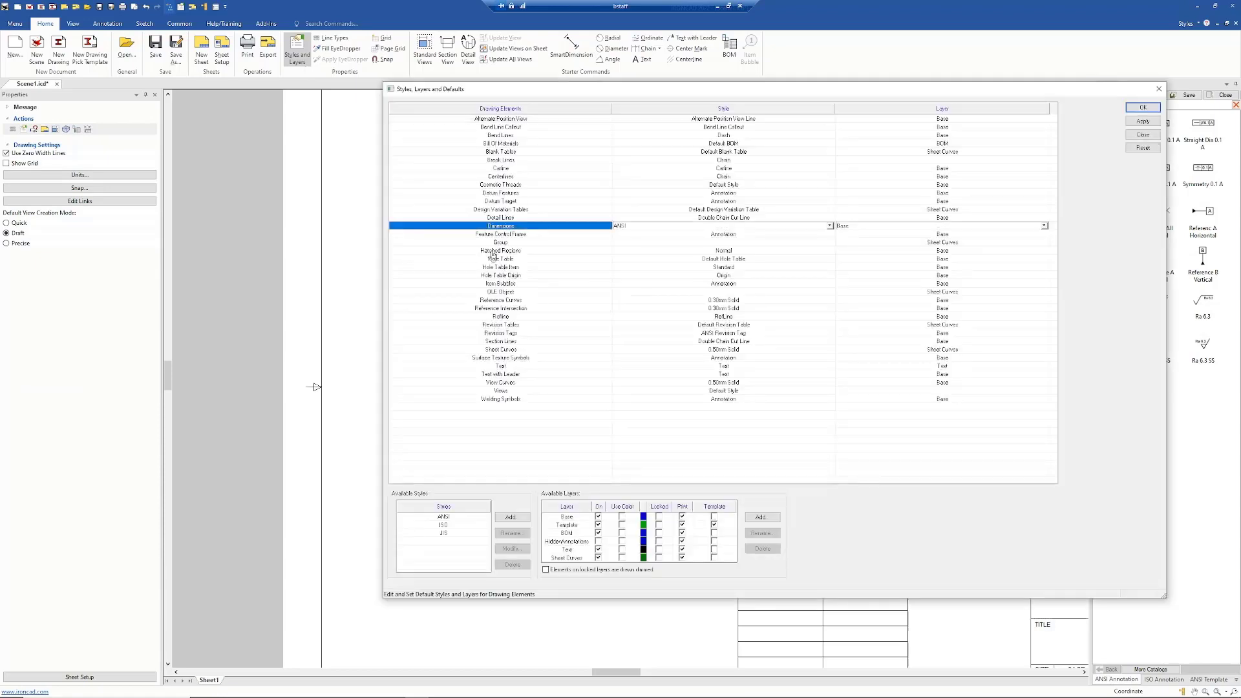
pyautogui.click(444, 517)
pyautogui.click(512, 549)
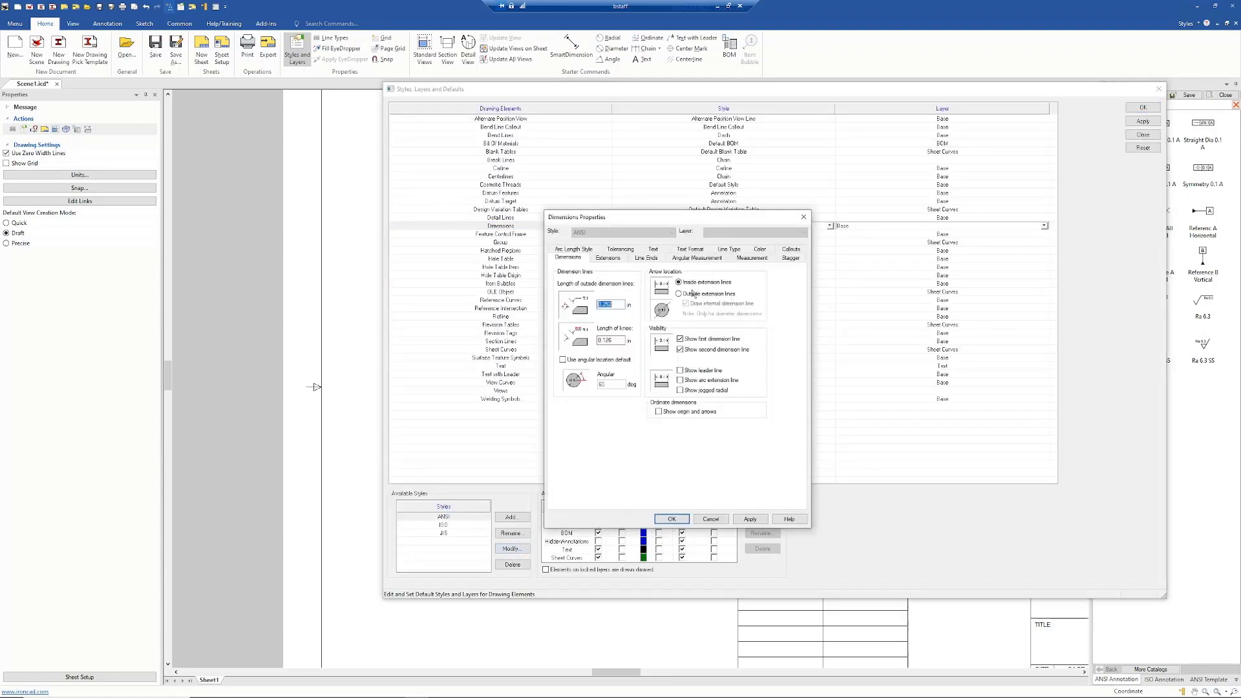
pyautogui.moveTo(688, 220); pyautogui.dragTo(589, 223)
pyautogui.click(652, 260)
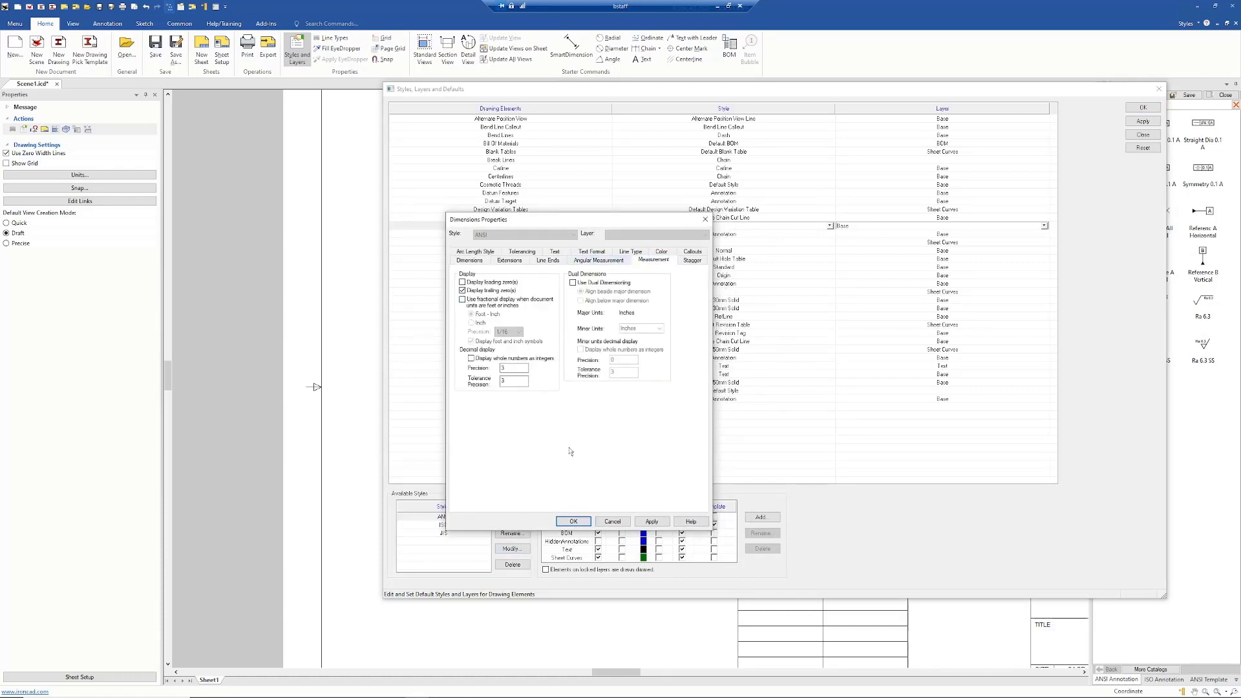
pyautogui.click(573, 522)
pyautogui.click(1144, 107)
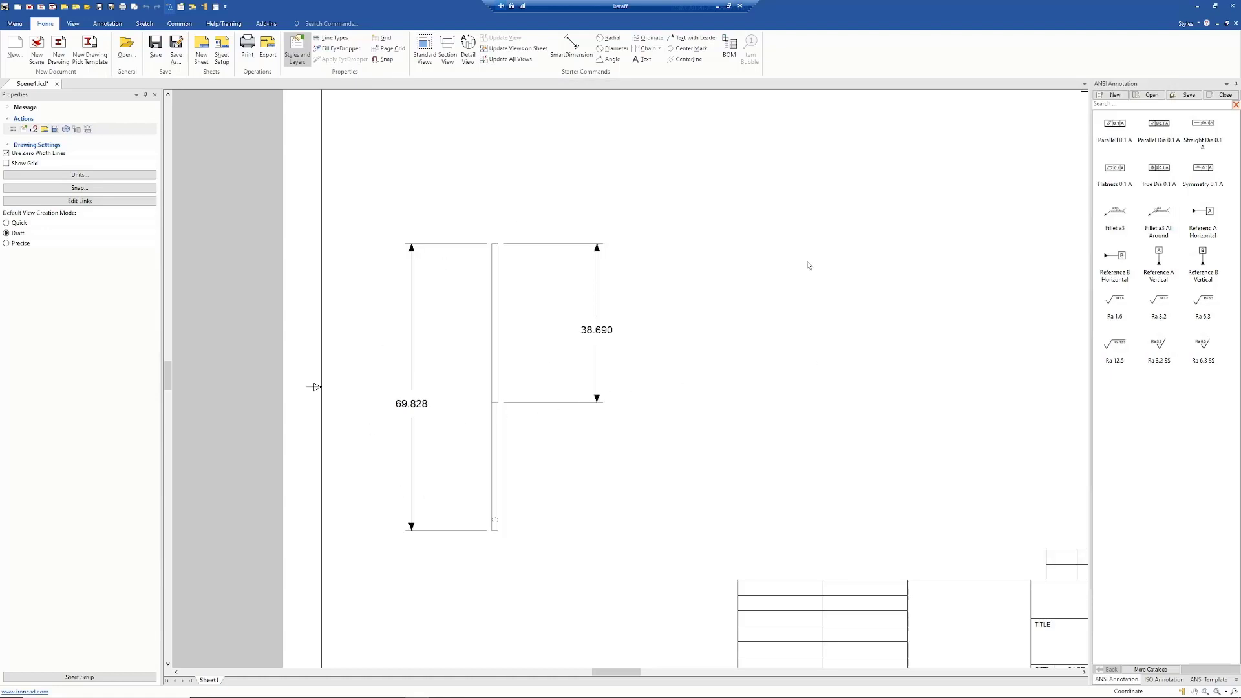
# - Open the properties of the beam's overall vertical dimension
pyautogui.click(412, 404)
pyautogui.rightClick(414, 401)
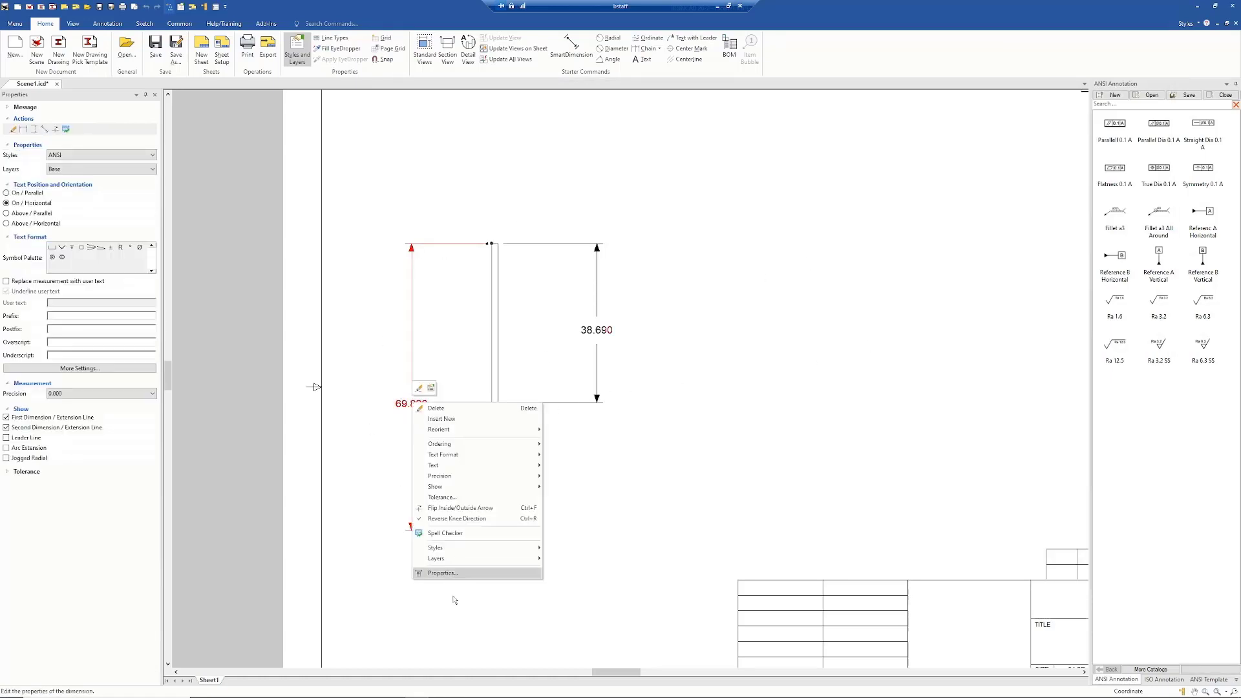
pyautogui.click(452, 576)
pyautogui.click(798, 252)
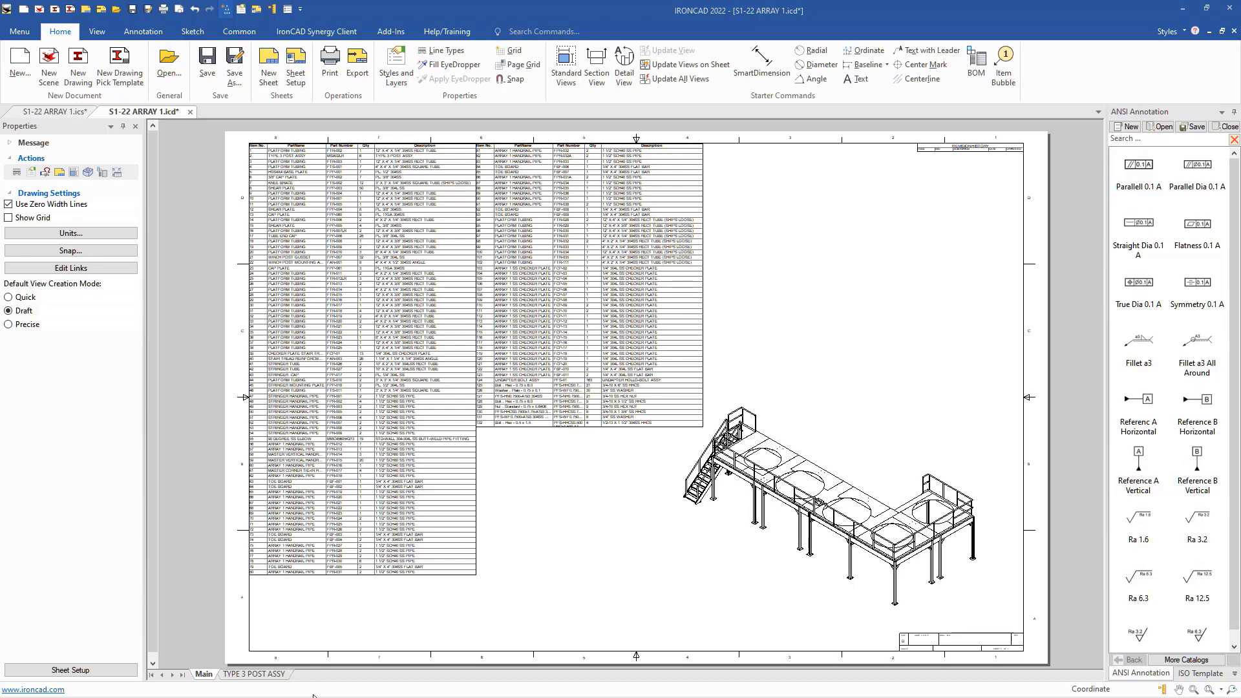
# - Place an item bubble on a support post in the platform's isometric view
pyautogui.click(1013, 66)
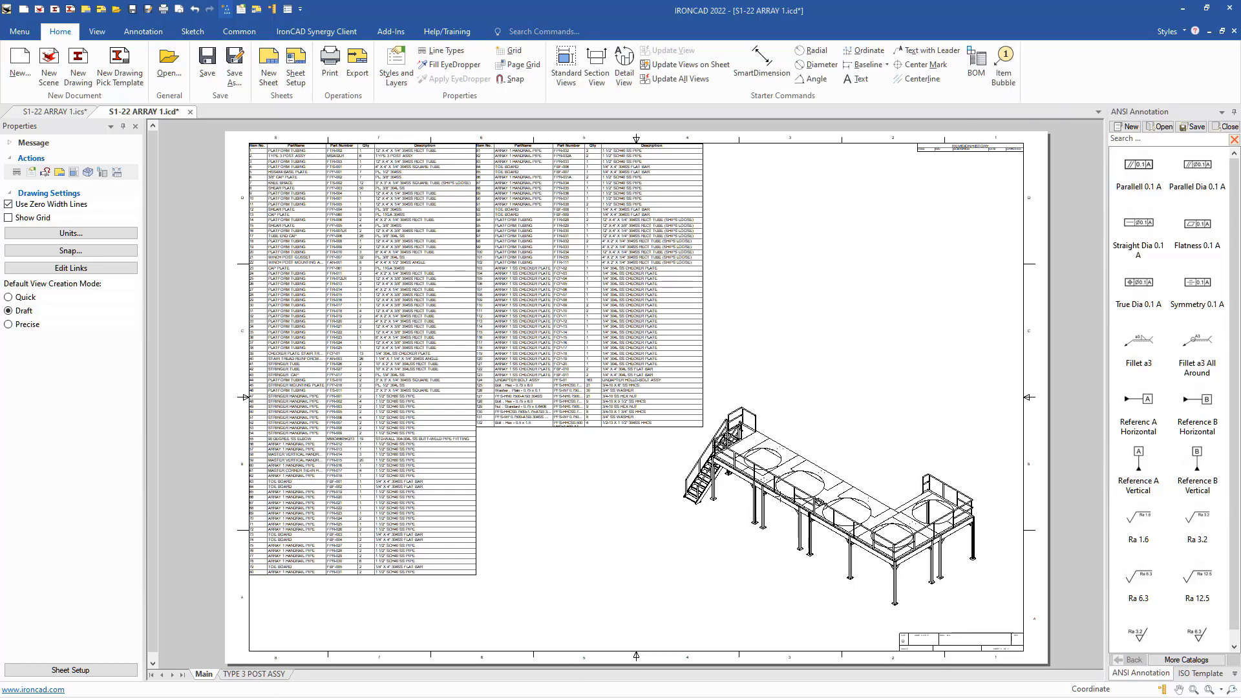
pyautogui.click(755, 515)
pyautogui.click(720, 536)
# - Examine the Main sheet's bill of materials rows against the item bubble on the support post
pyautogui.scroll(1, 720, 536)
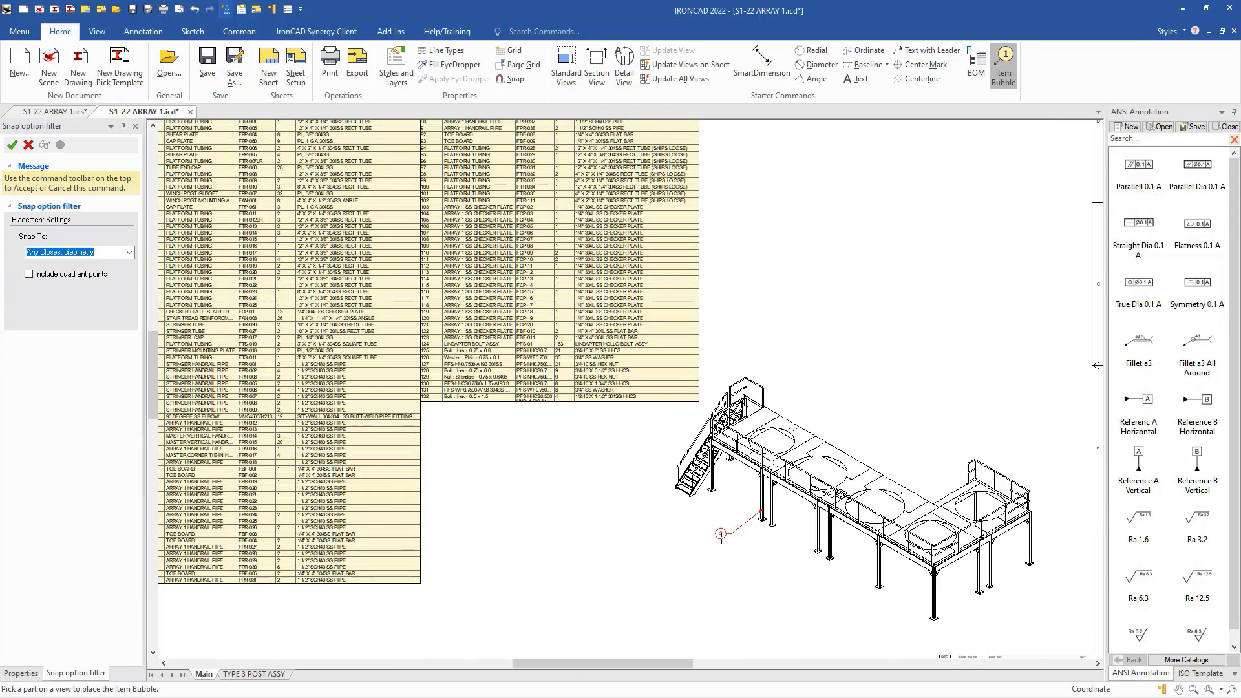
pyautogui.scroll(2, 722, 536)
pyautogui.scroll(-3, 705, 527)
pyautogui.scroll(1, 298, 193)
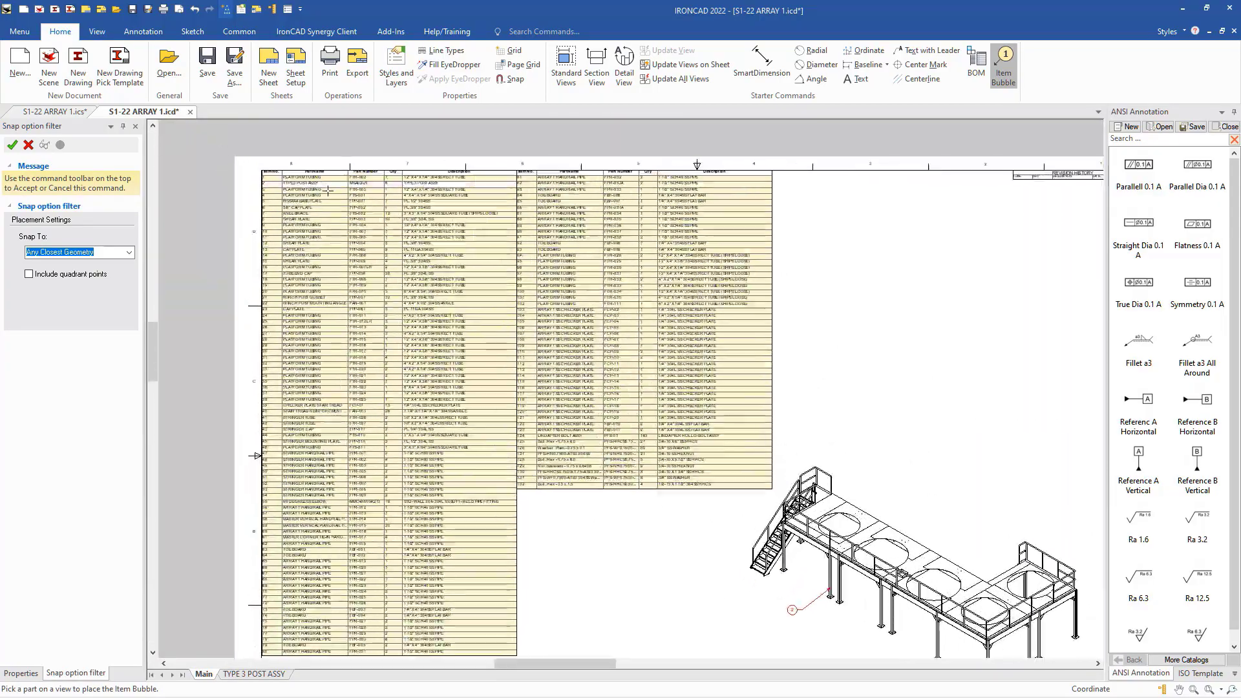
pyautogui.scroll(3, 327, 192)
pyautogui.scroll(-1, 631, 334)
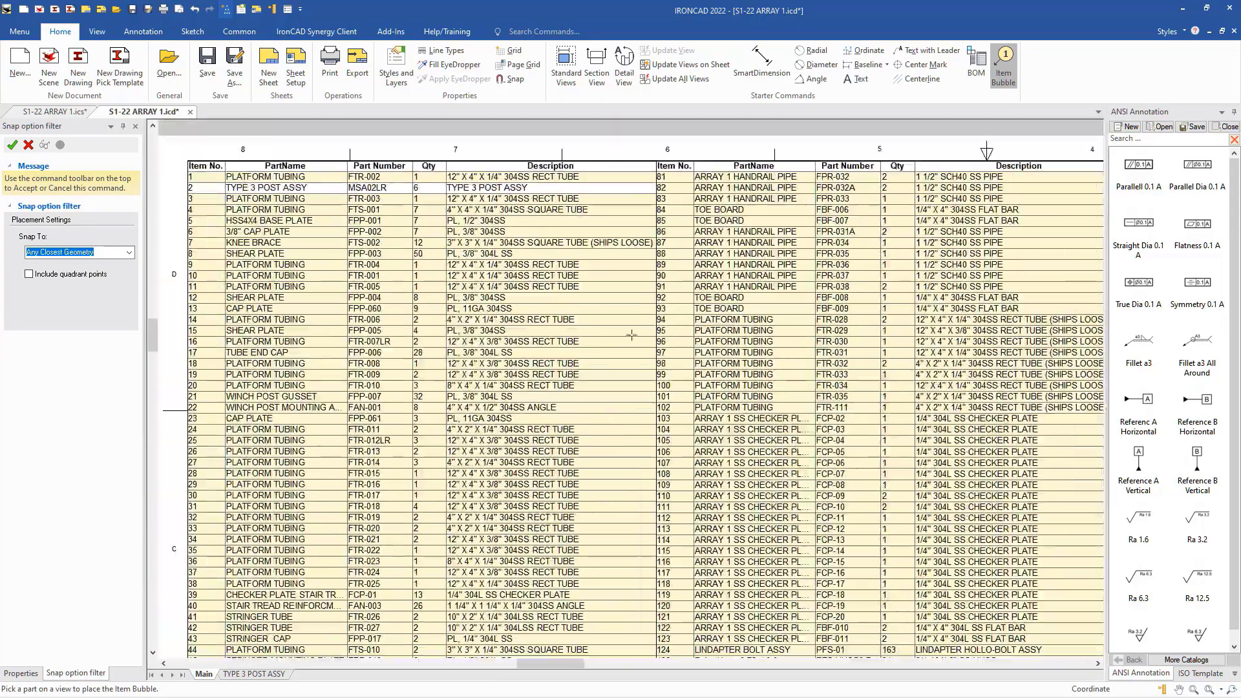
pyautogui.scroll(-4, 632, 334)
pyautogui.middleClick(991, 516)
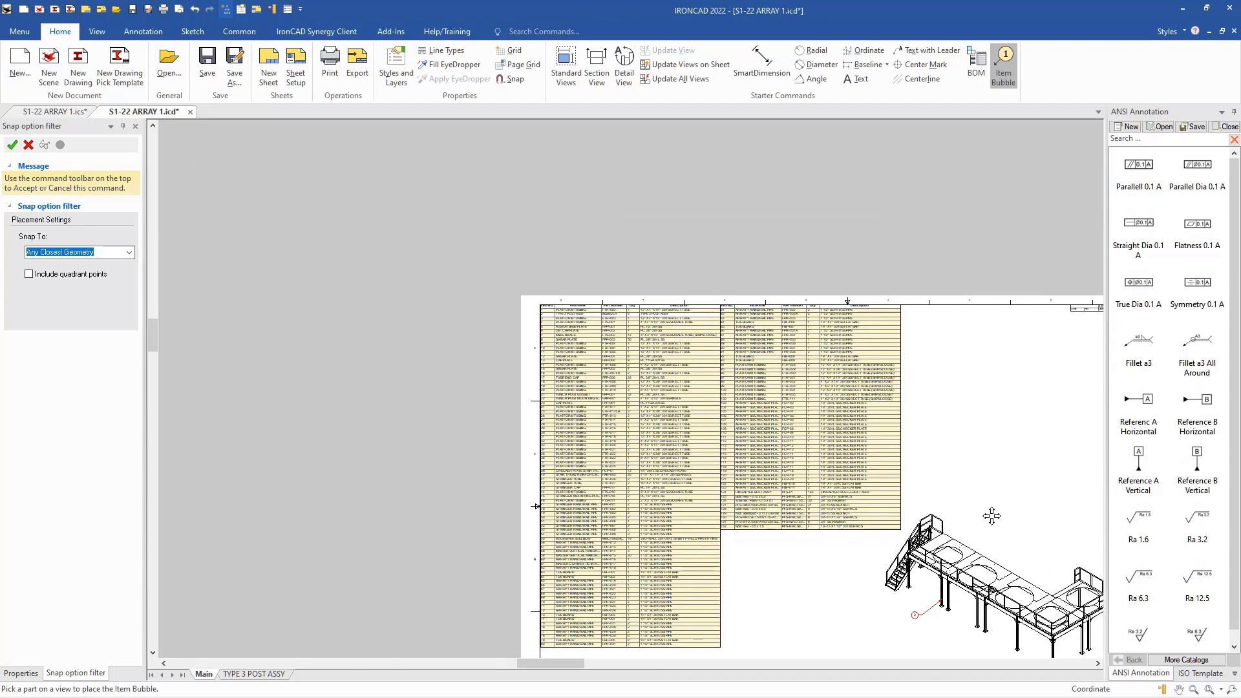
pyautogui.middleClick(992, 516)
# - Examine the front and right views and the bill of materials on the TYPE 3 POST ASSY sheet
pyautogui.click(254, 674)
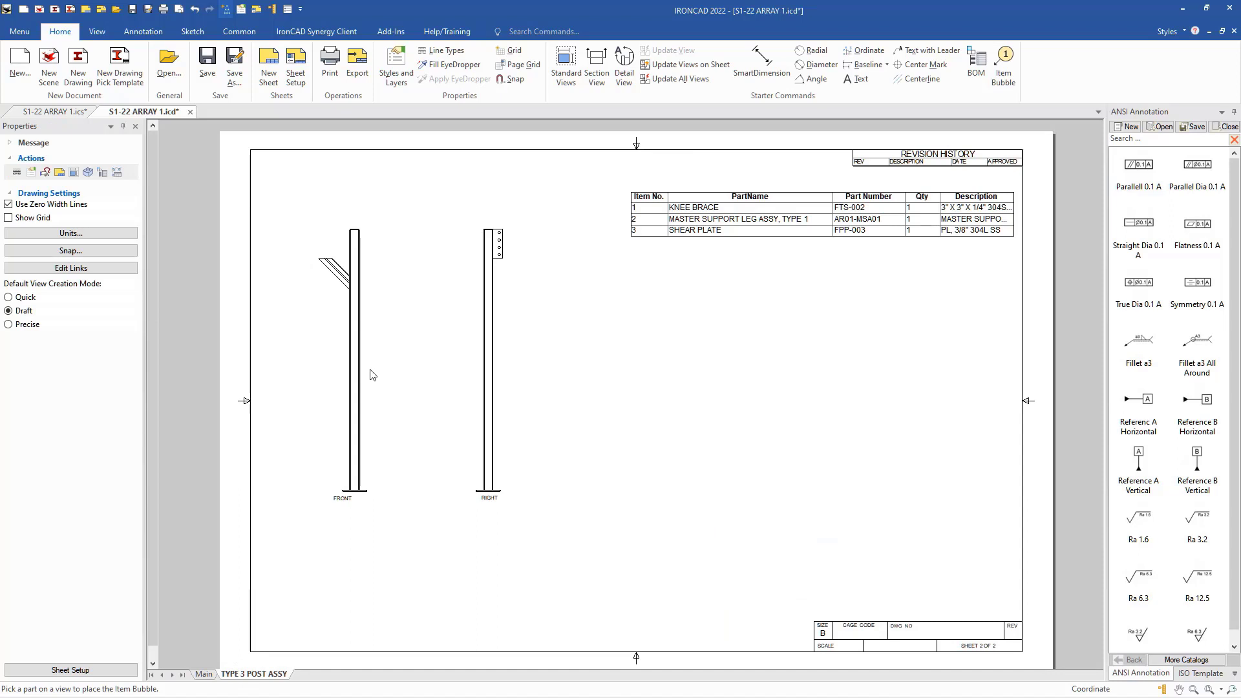
pyautogui.click(351, 360)
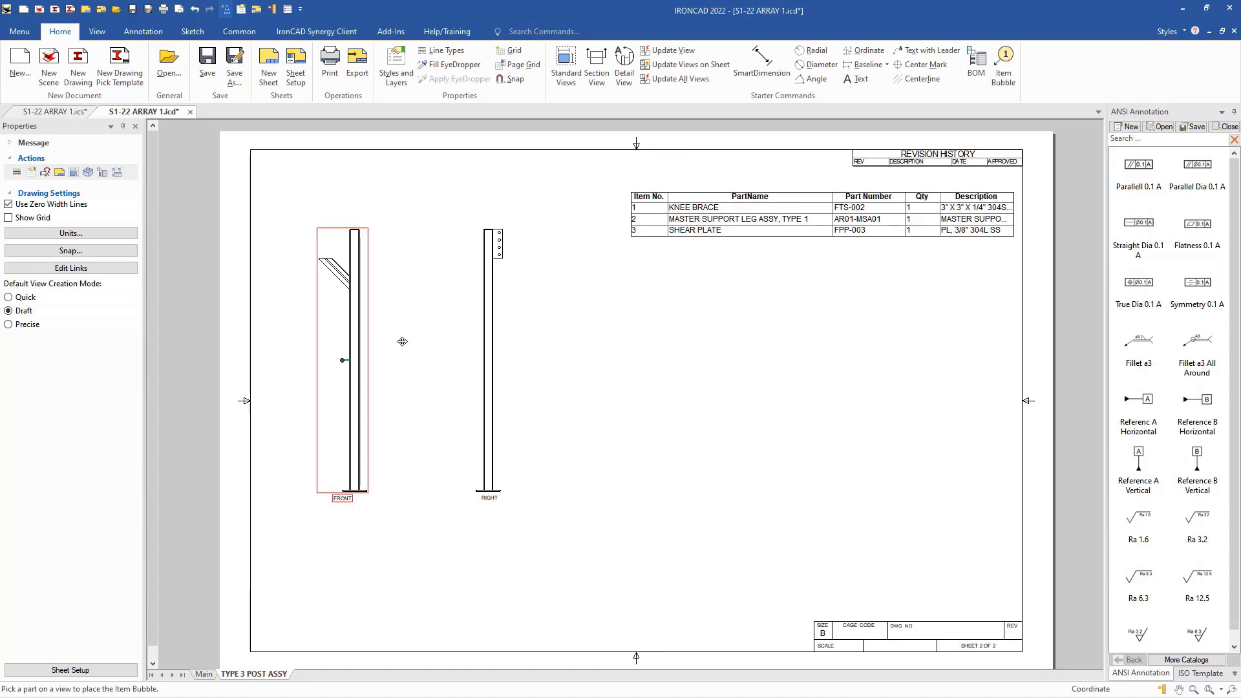
pyautogui.click(490, 360)
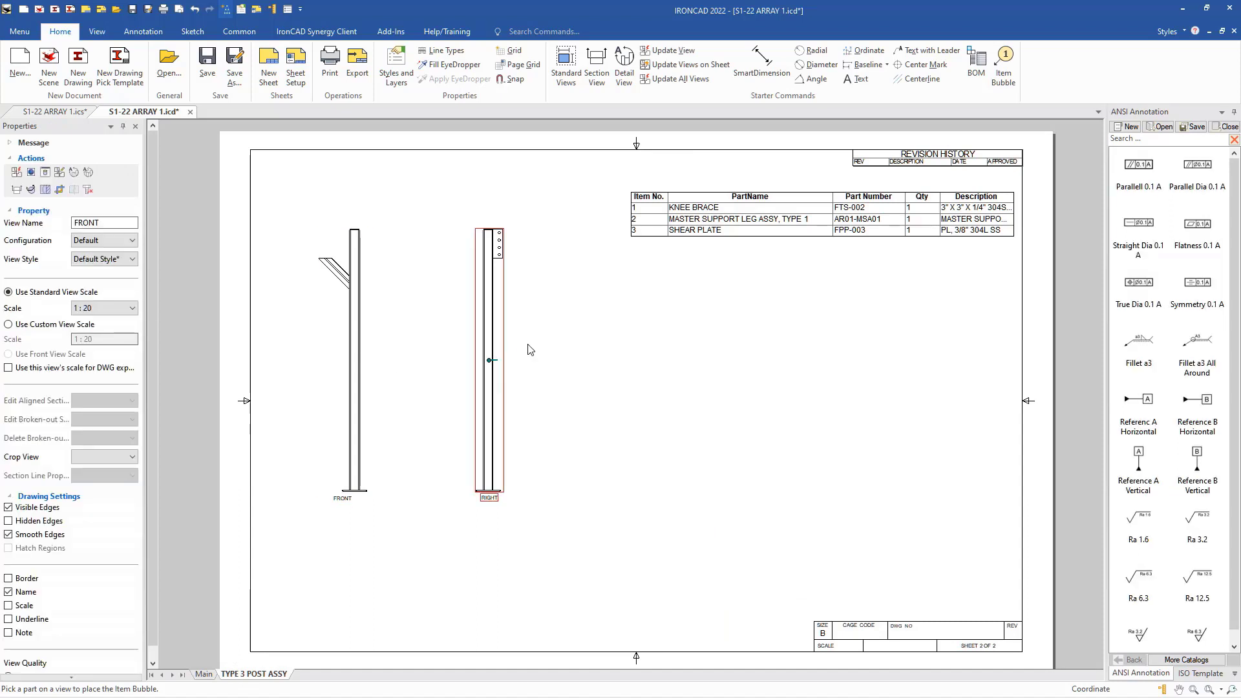
pyautogui.click(739, 231)
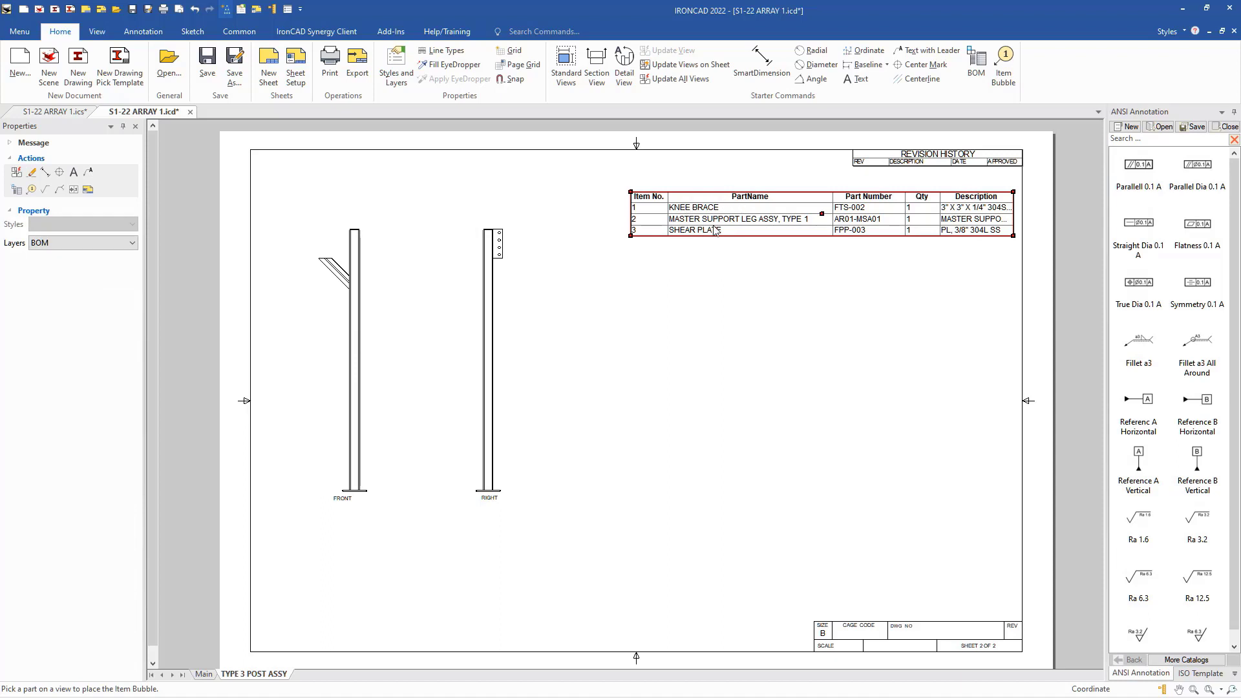
pyautogui.click(730, 334)
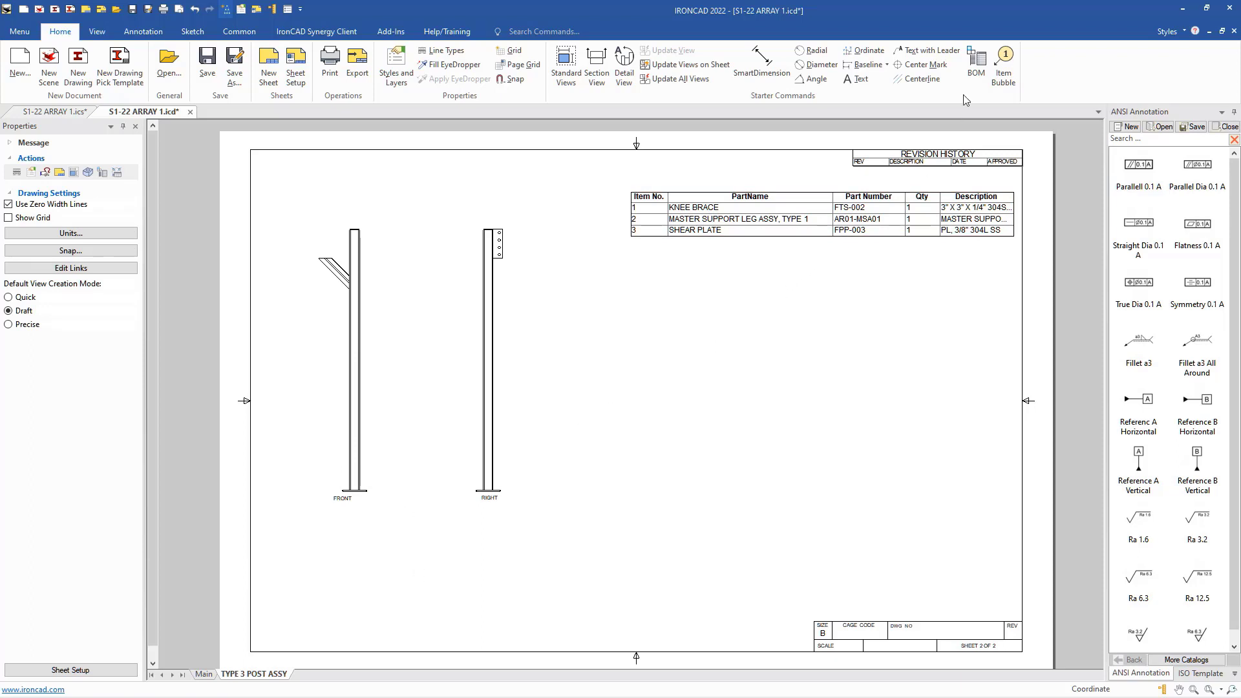
# - Add a text with leader pointing to the post near its base in the FRONT view
pyautogui.click(1004, 65)
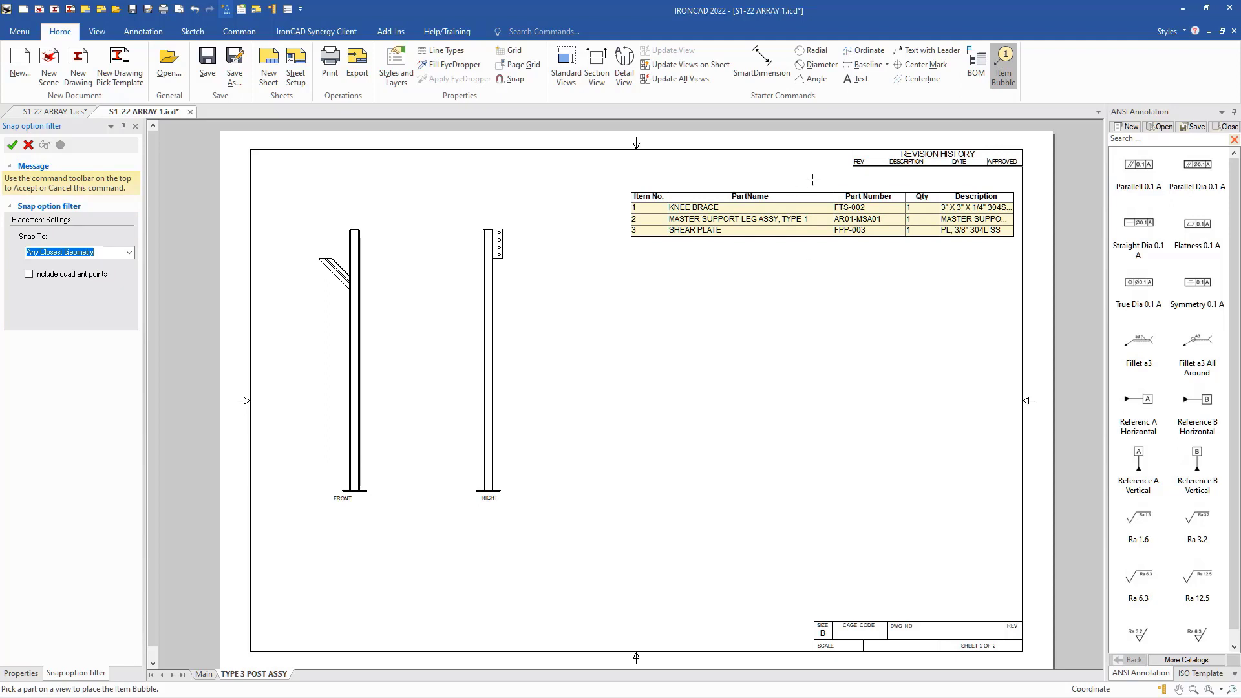
pyautogui.click(927, 51)
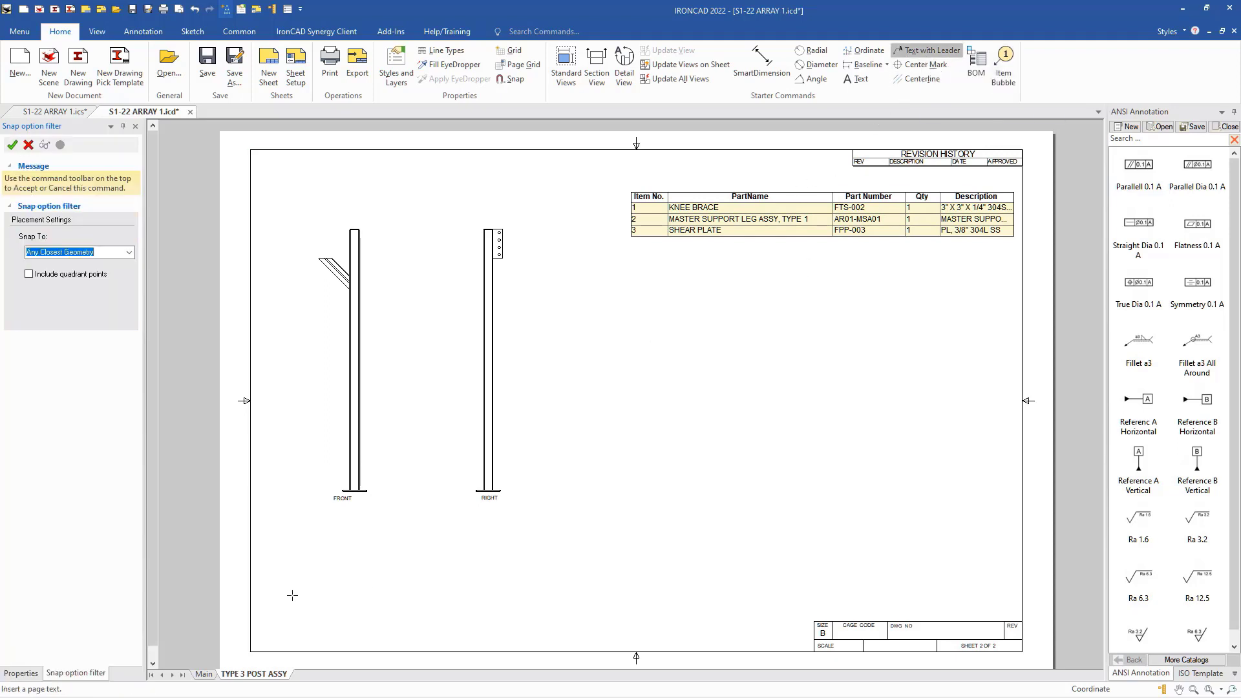
pyautogui.click(360, 484)
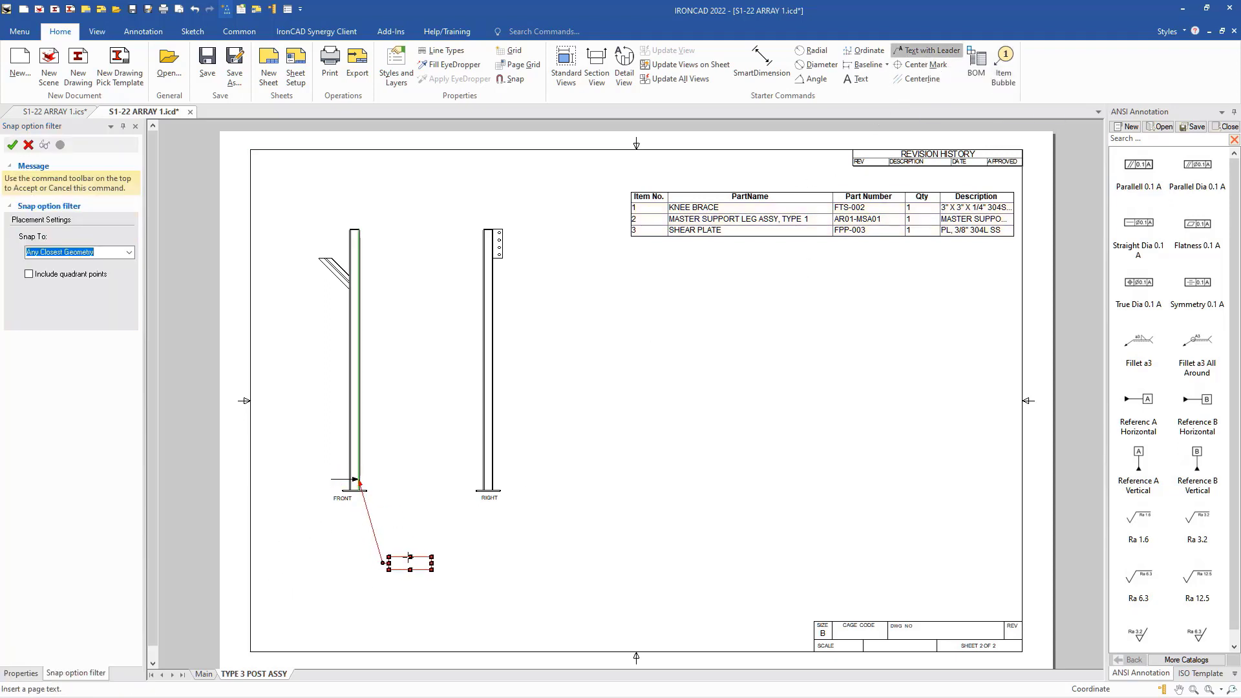
pyautogui.click(427, 566)
pyautogui.press('Escape')
# - Link the leader text to the current document's BOM Part Quantity property
pyautogui.click(398, 557)
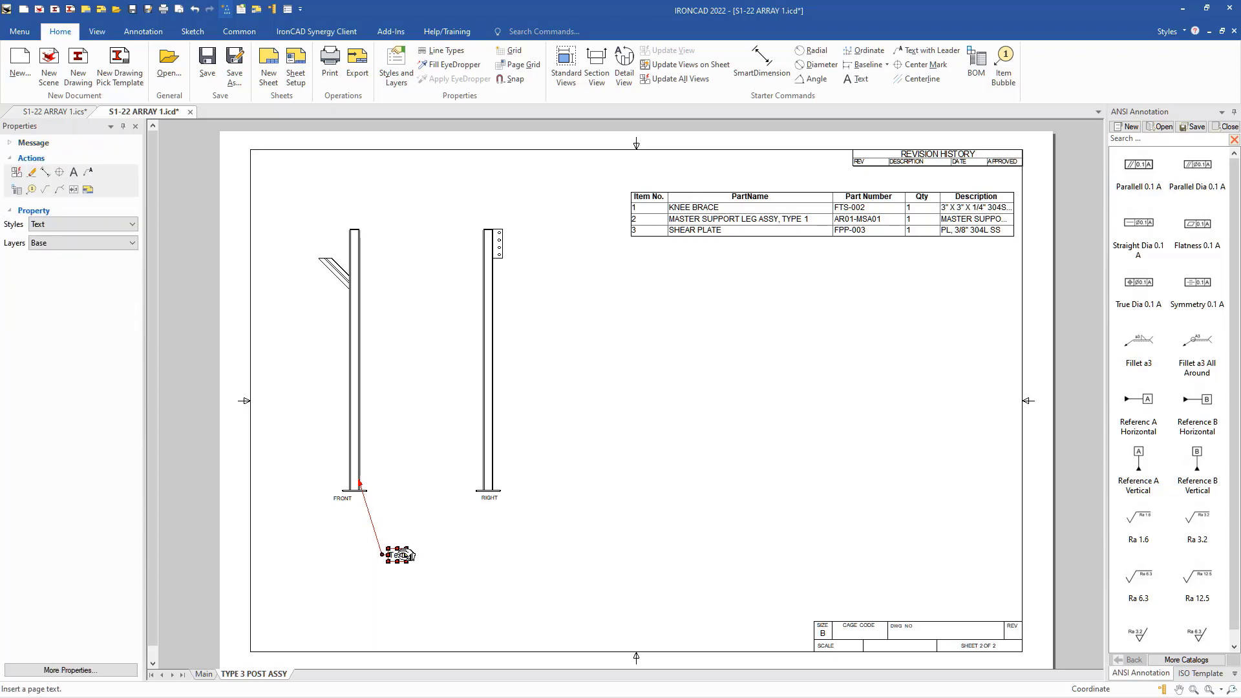
pyautogui.rightClick(399, 560)
pyautogui.click(430, 543)
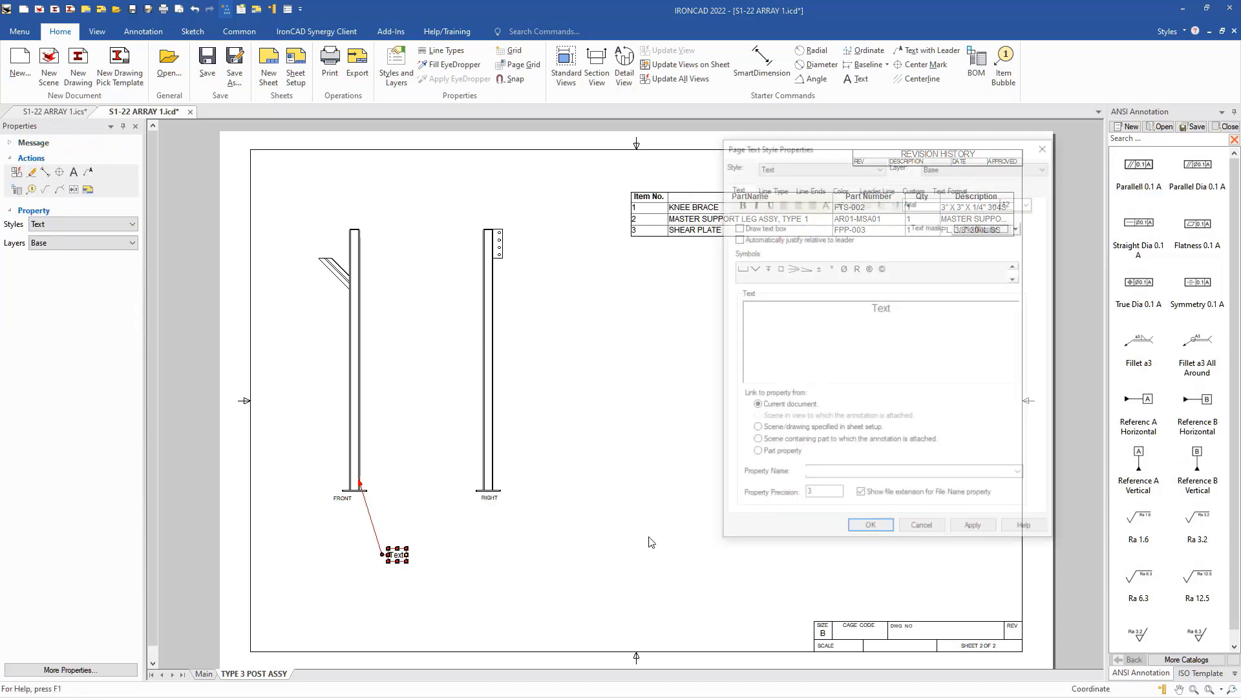
pyautogui.click(1021, 475)
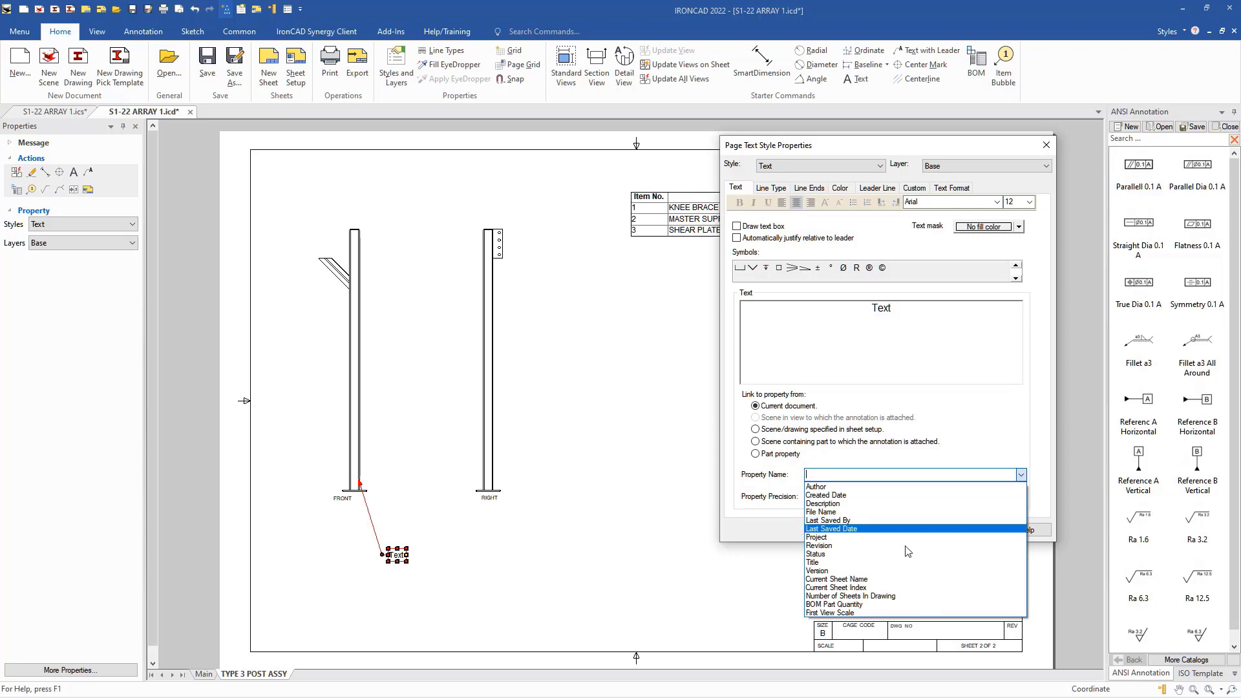
pyautogui.click(884, 605)
pyautogui.click(871, 529)
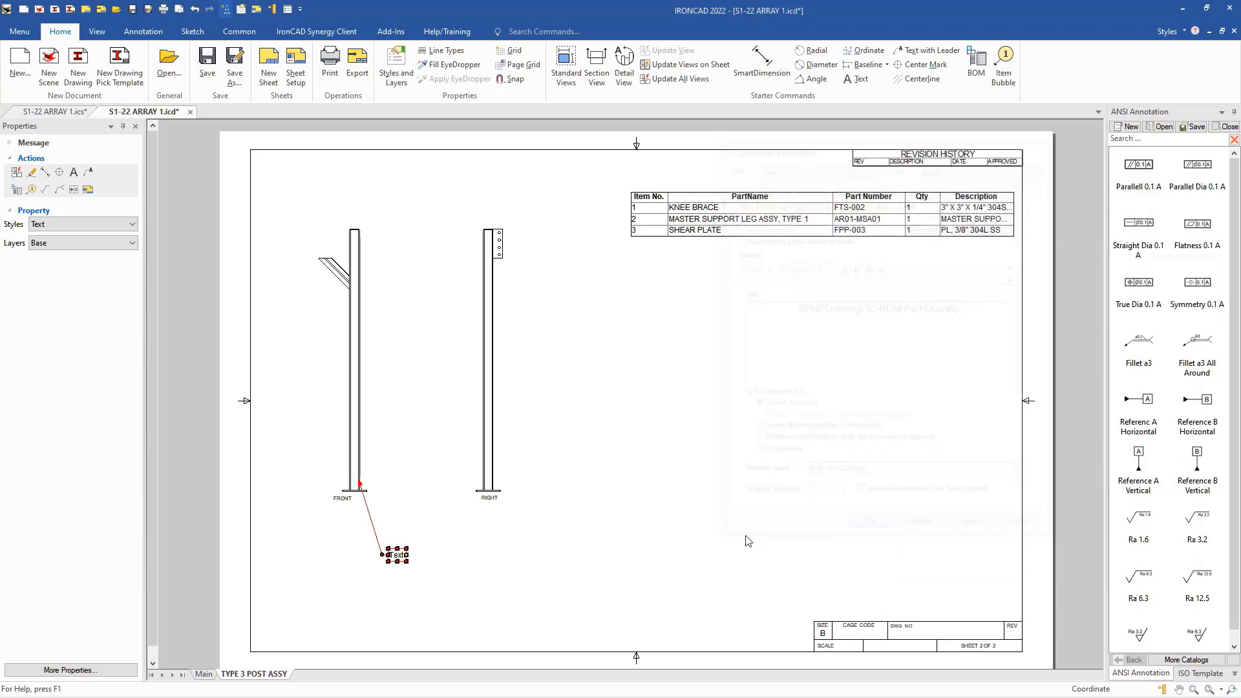
pyautogui.click(492, 573)
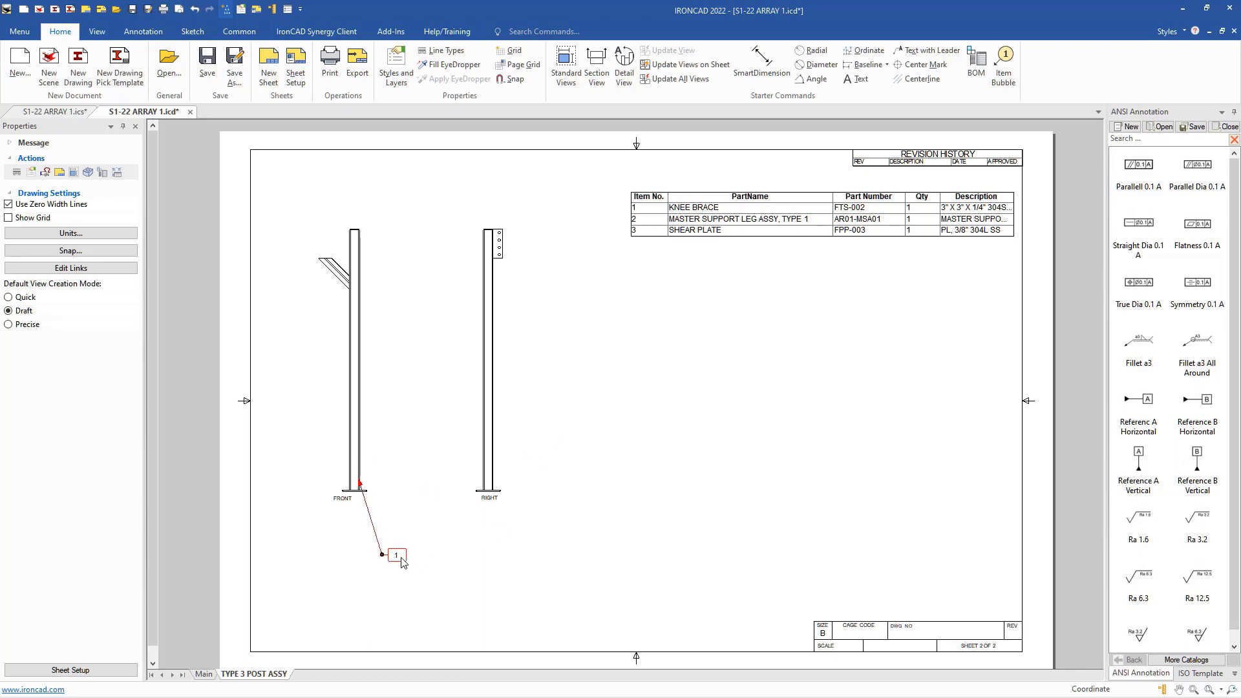
# - Set the custom label of the Main sheet's bill of materials to Main
pyautogui.click(204, 674)
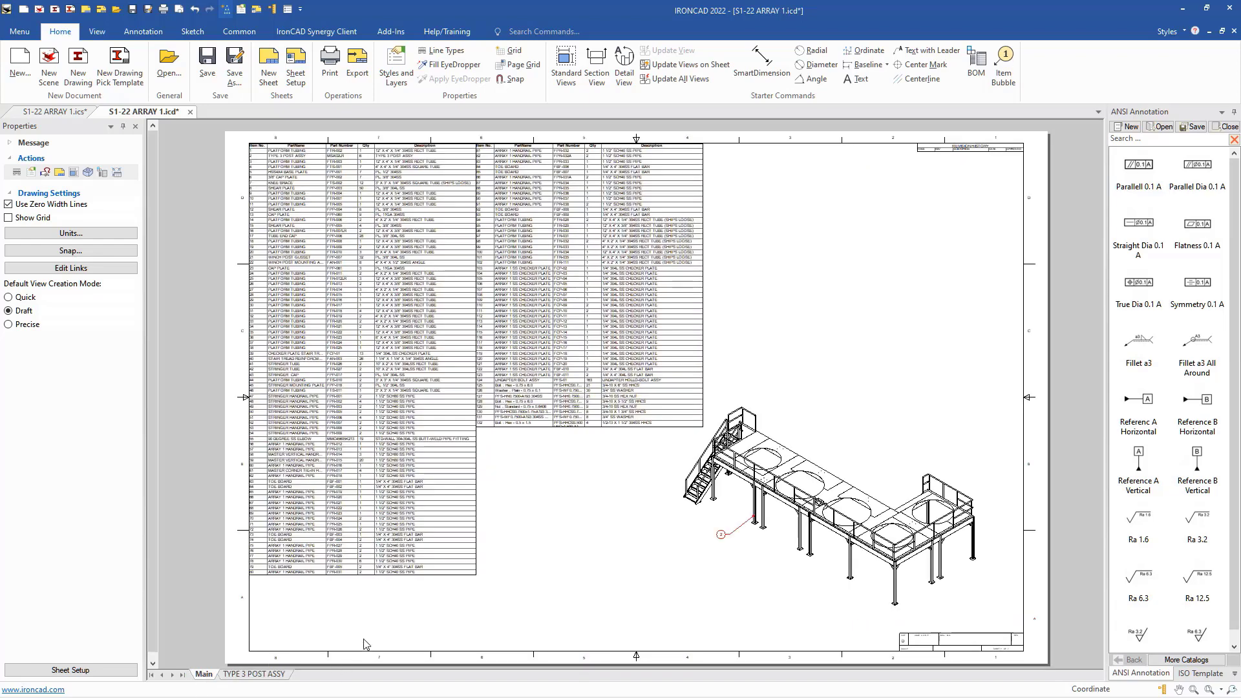
pyautogui.rightClick(372, 425)
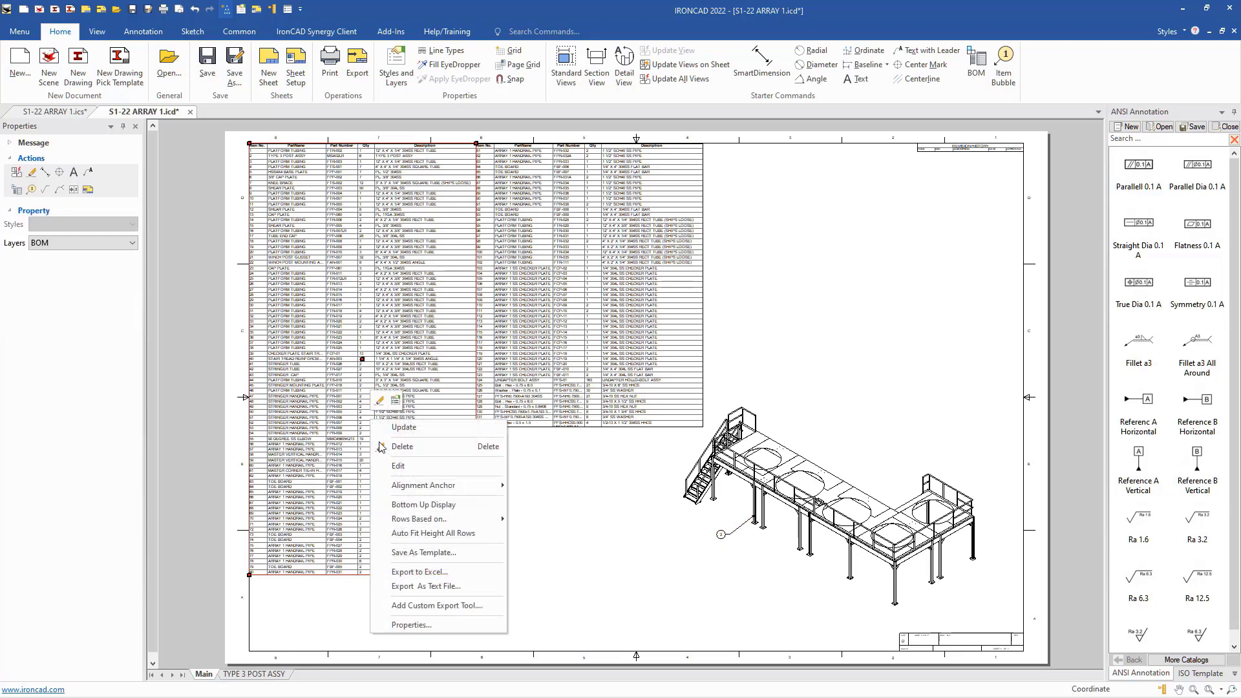
pyautogui.click(427, 627)
pyautogui.click(515, 253)
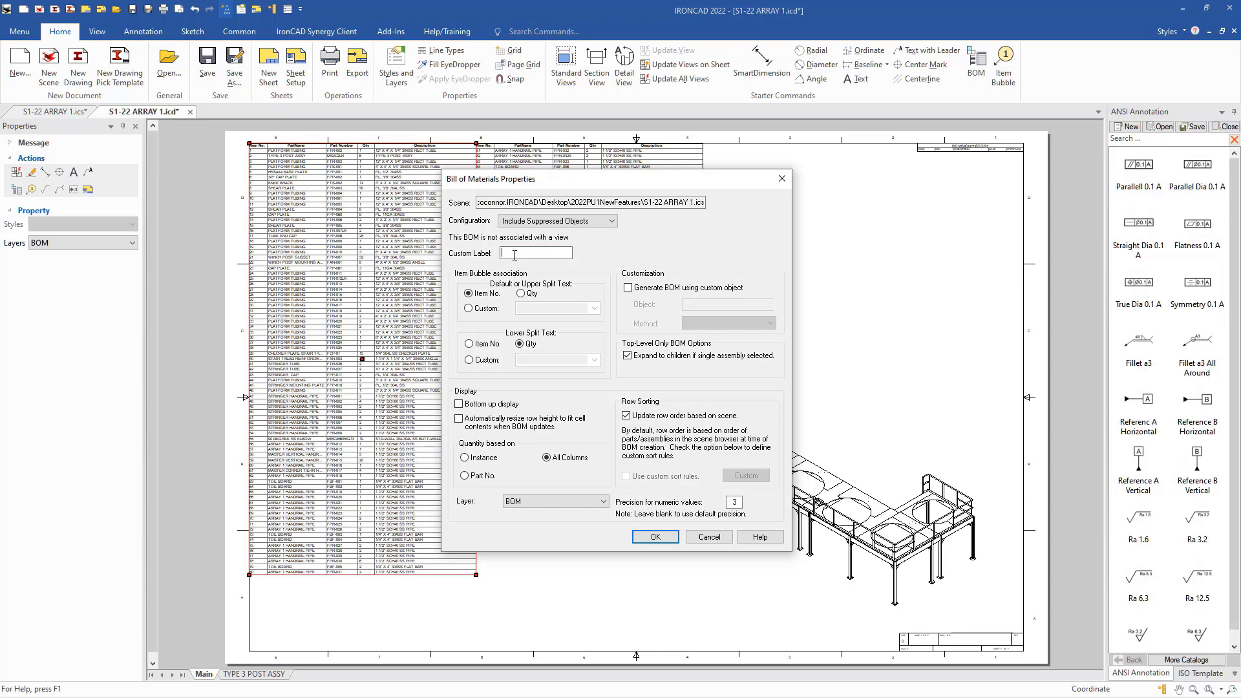
pyautogui.write('Main')
pyautogui.click(655, 538)
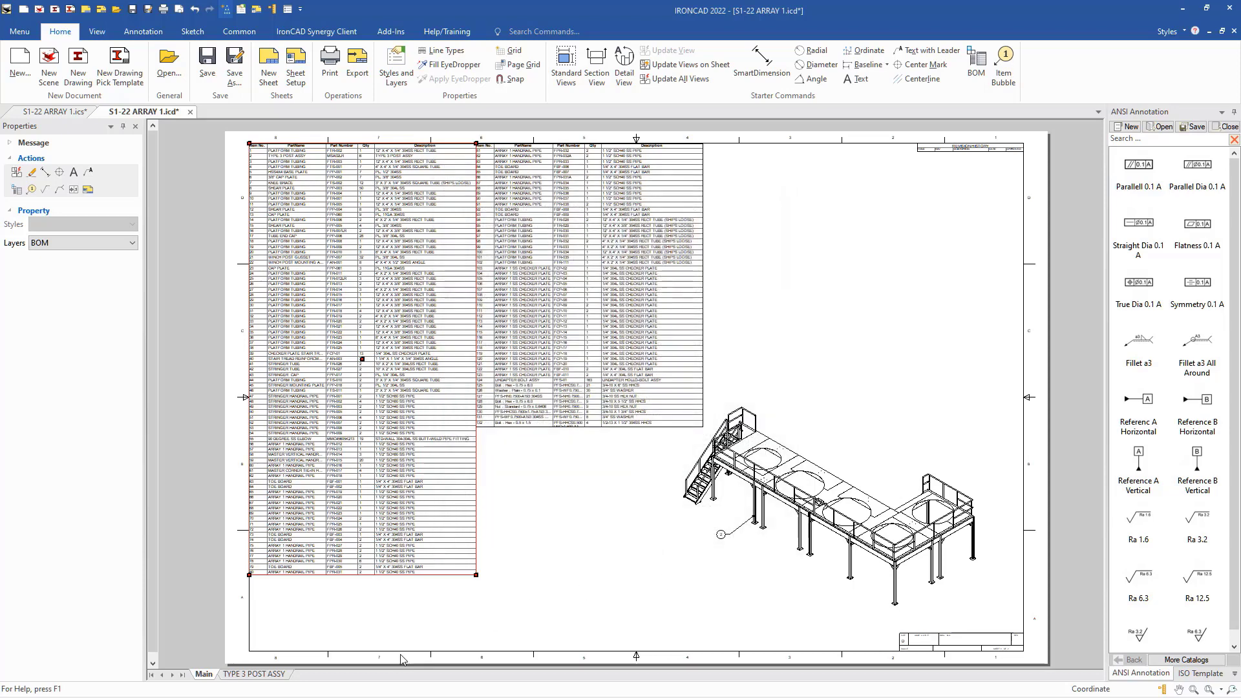
# - Insert <Main> before "IC-BOM Part Quantity" in the property link of the leader text on the TYPE 3 POST ASSY sheet
pyautogui.click(275, 675)
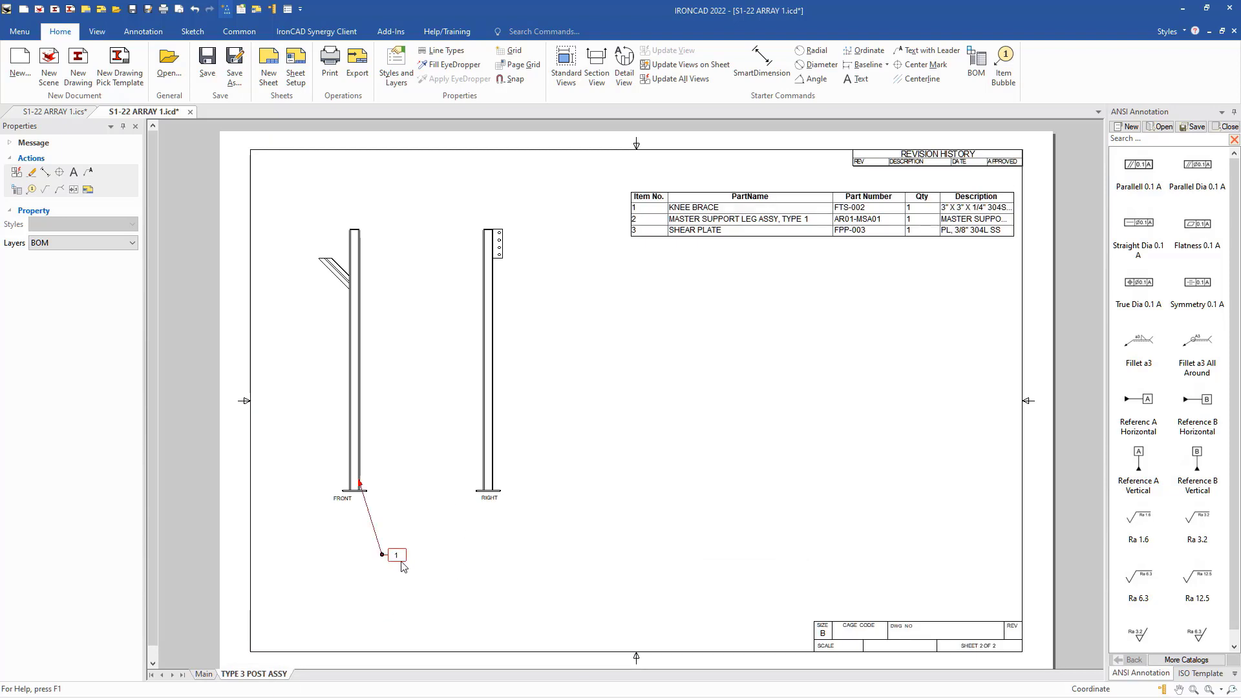
pyautogui.click(399, 557)
pyautogui.rightClick(399, 560)
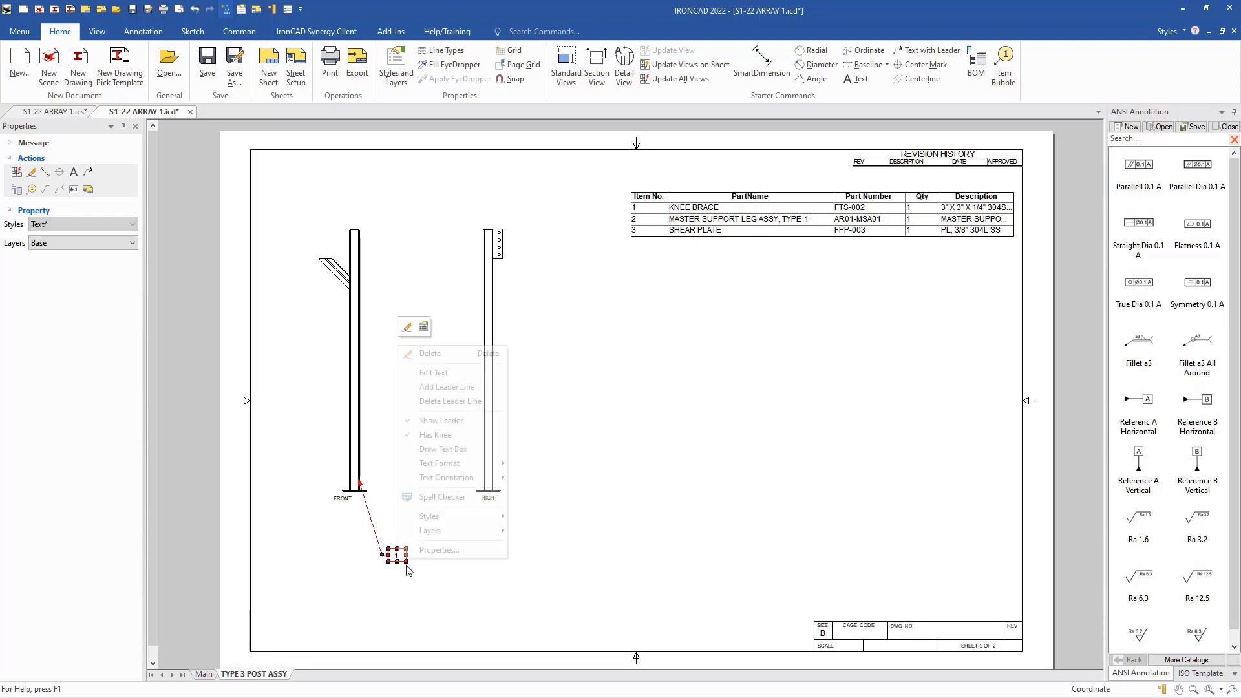
pyautogui.click(463, 553)
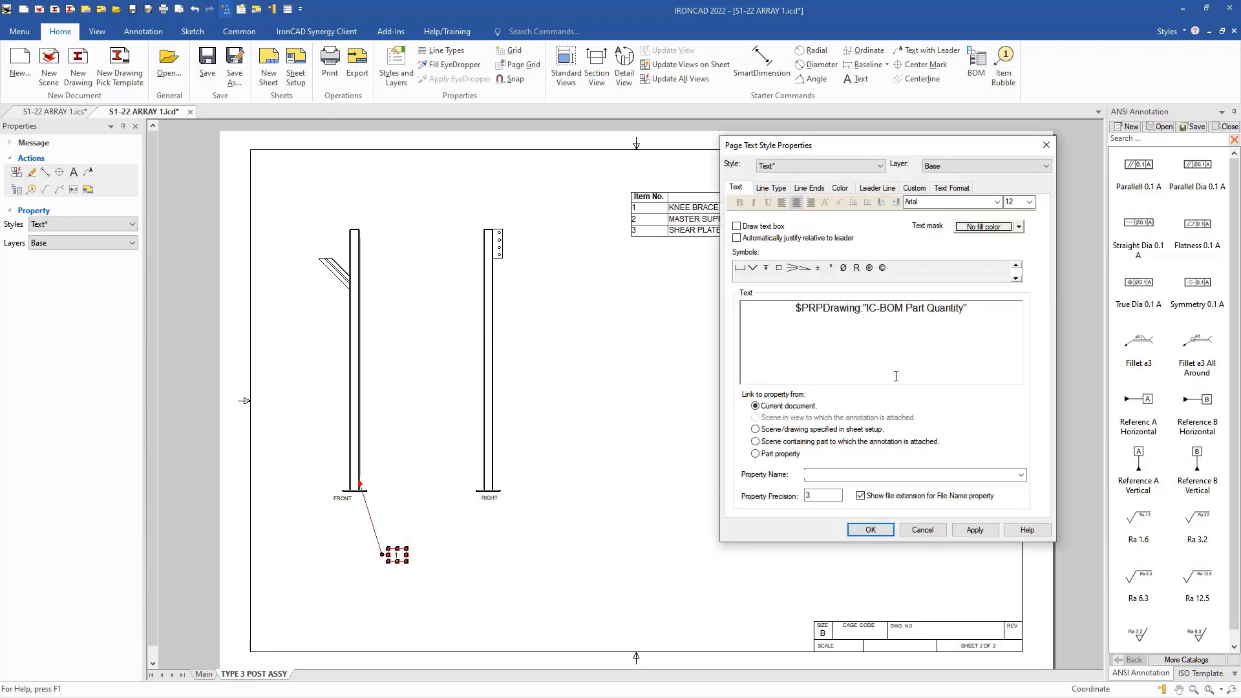
pyautogui.click(864, 311)
pyautogui.write('<Main')
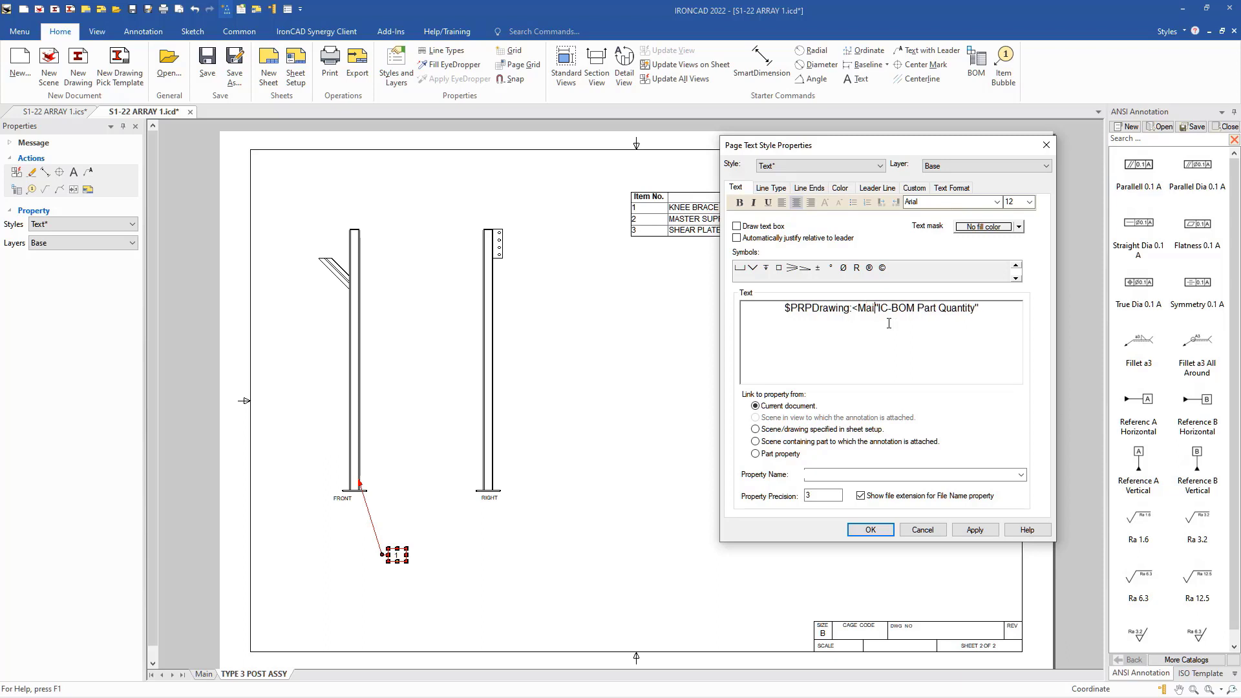
pyautogui.write('>')
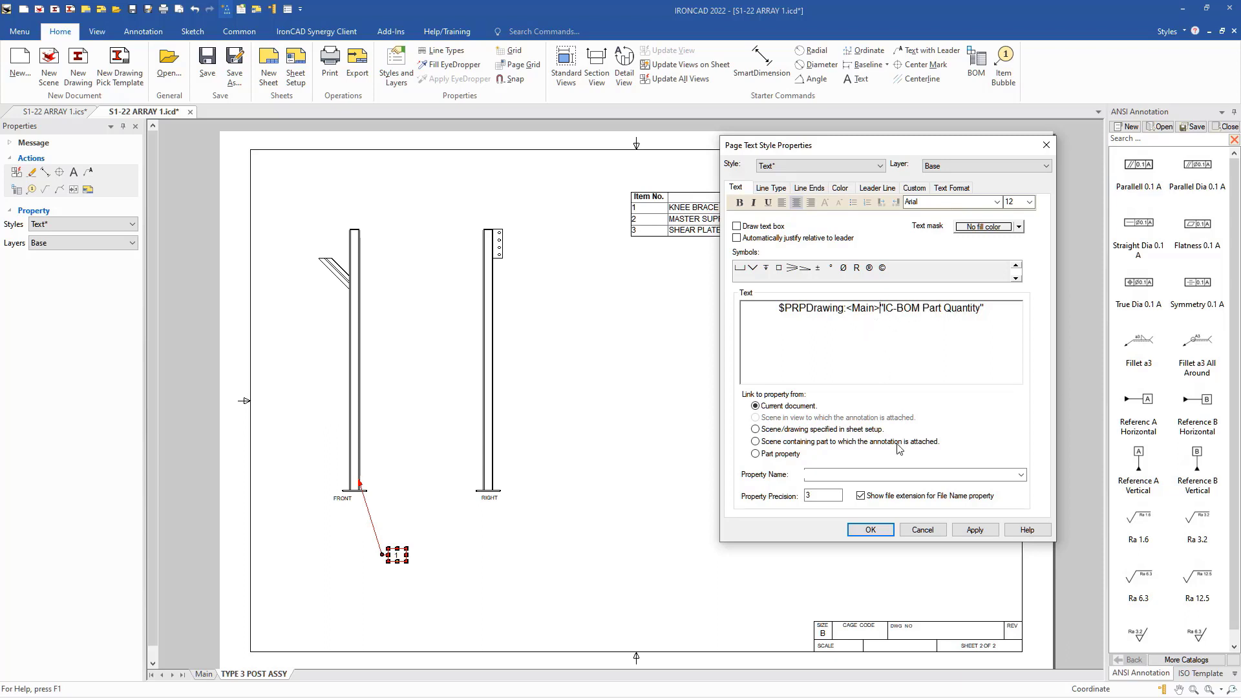
pyautogui.click(870, 530)
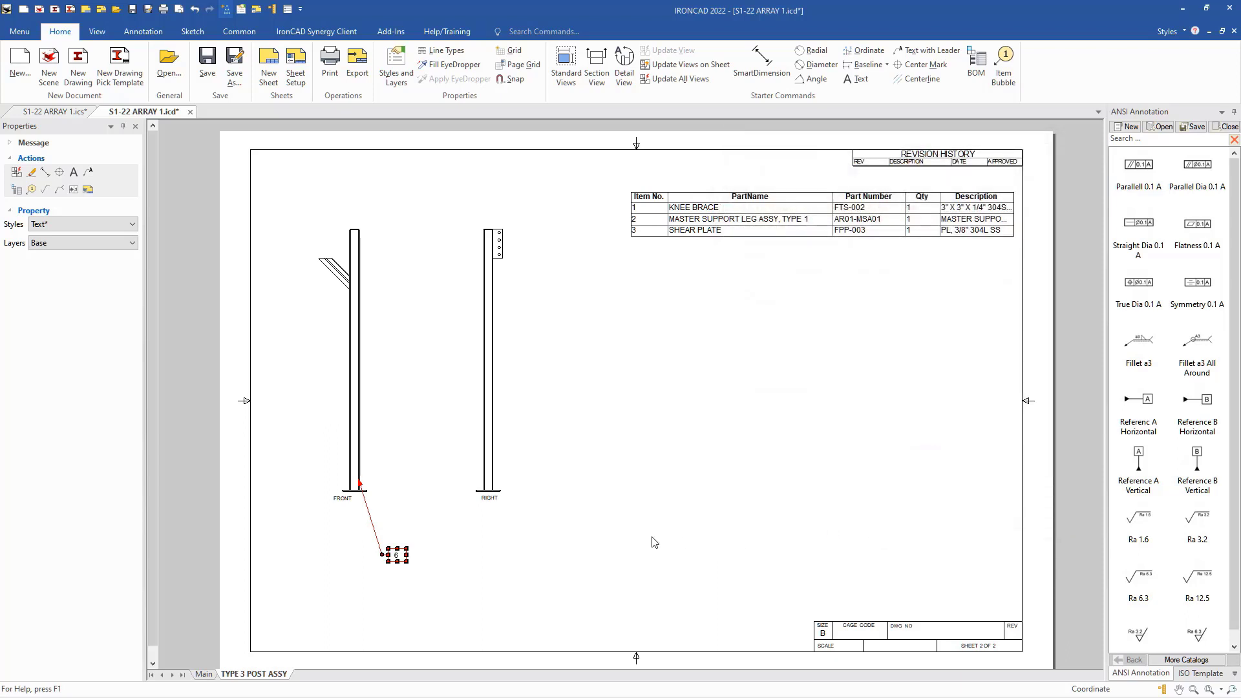
# - Add the prefix "QTY = " before the linked BOM Part Quantity property in the FRONT view's leader text
pyautogui.click(635, 554)
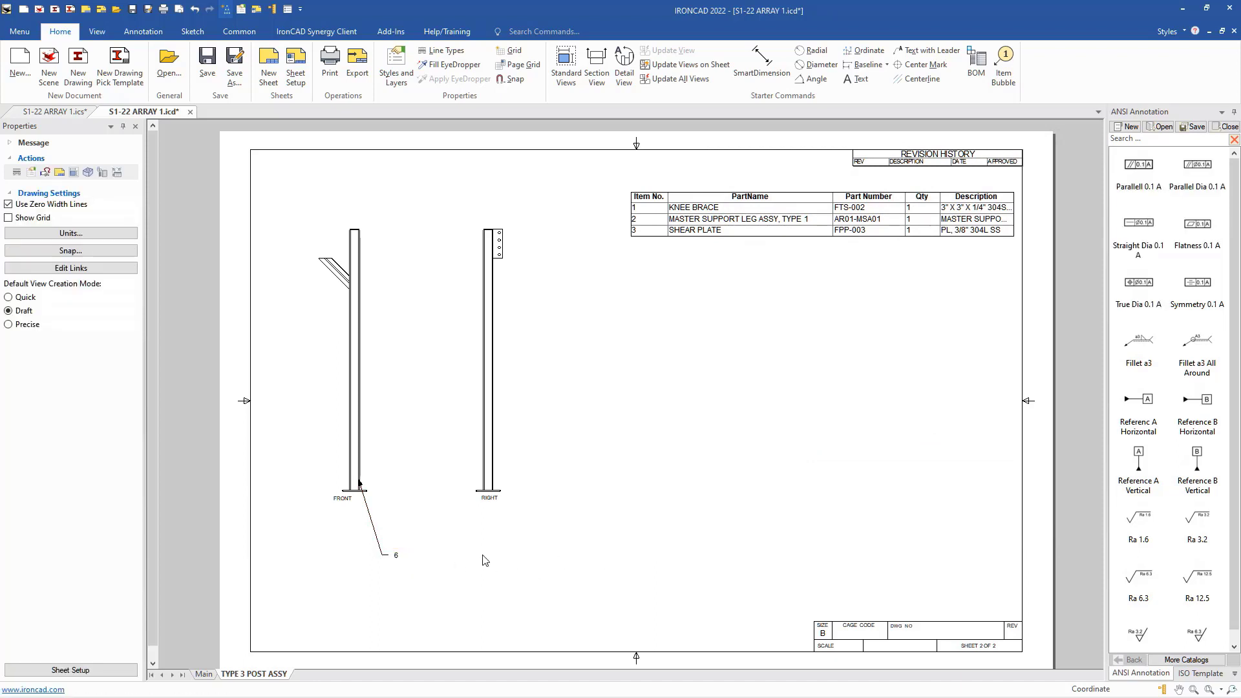
pyautogui.doubleClick(397, 556)
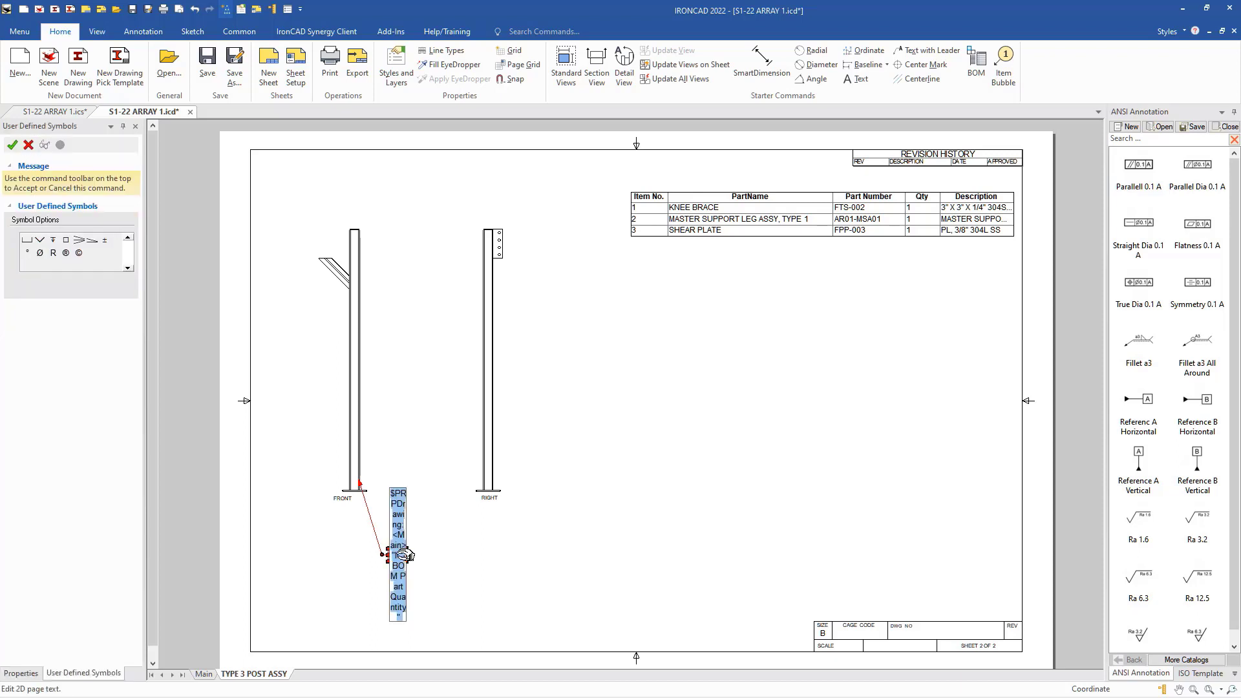
pyautogui.click(434, 563)
pyautogui.rightClick(405, 560)
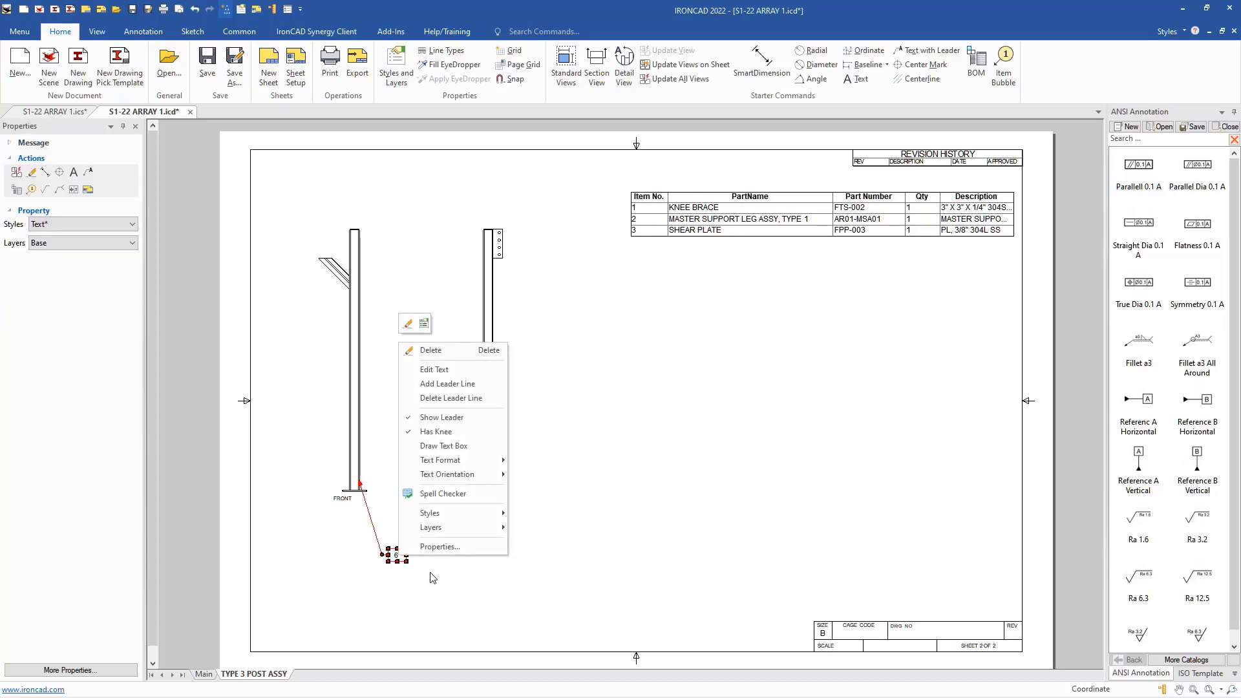
pyautogui.click(443, 547)
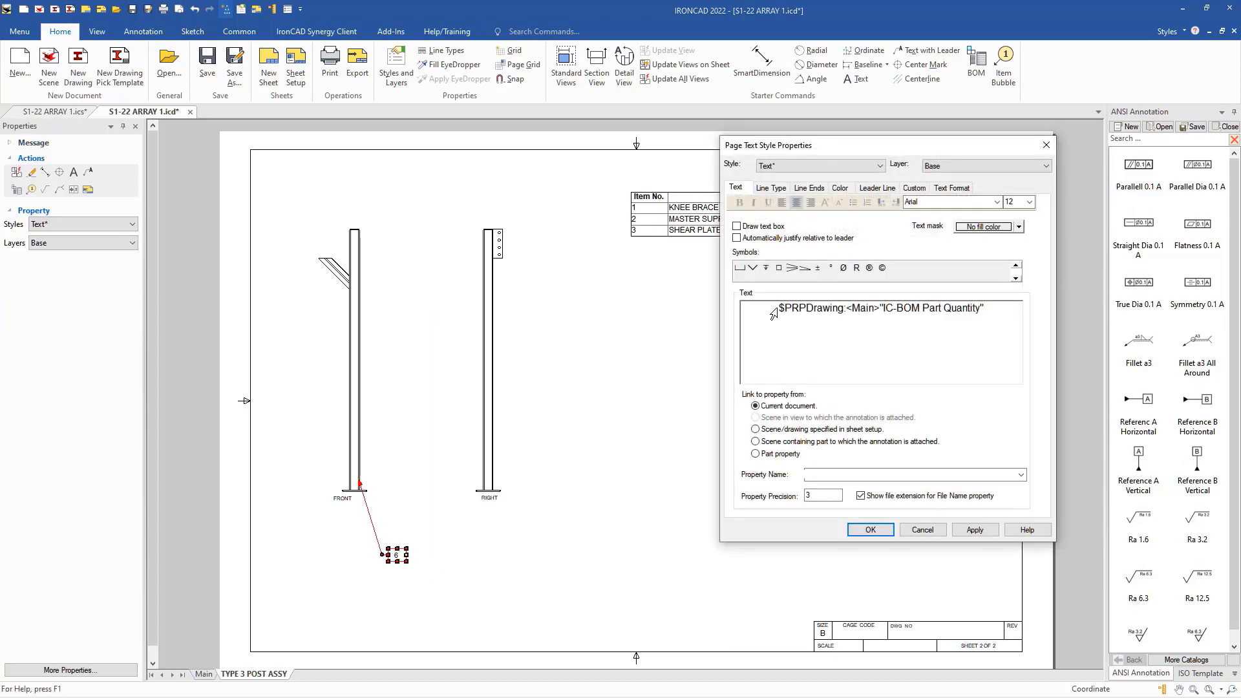
pyautogui.tripleClick(784, 313)
pyautogui.click(785, 310)
pyautogui.write('QTY')
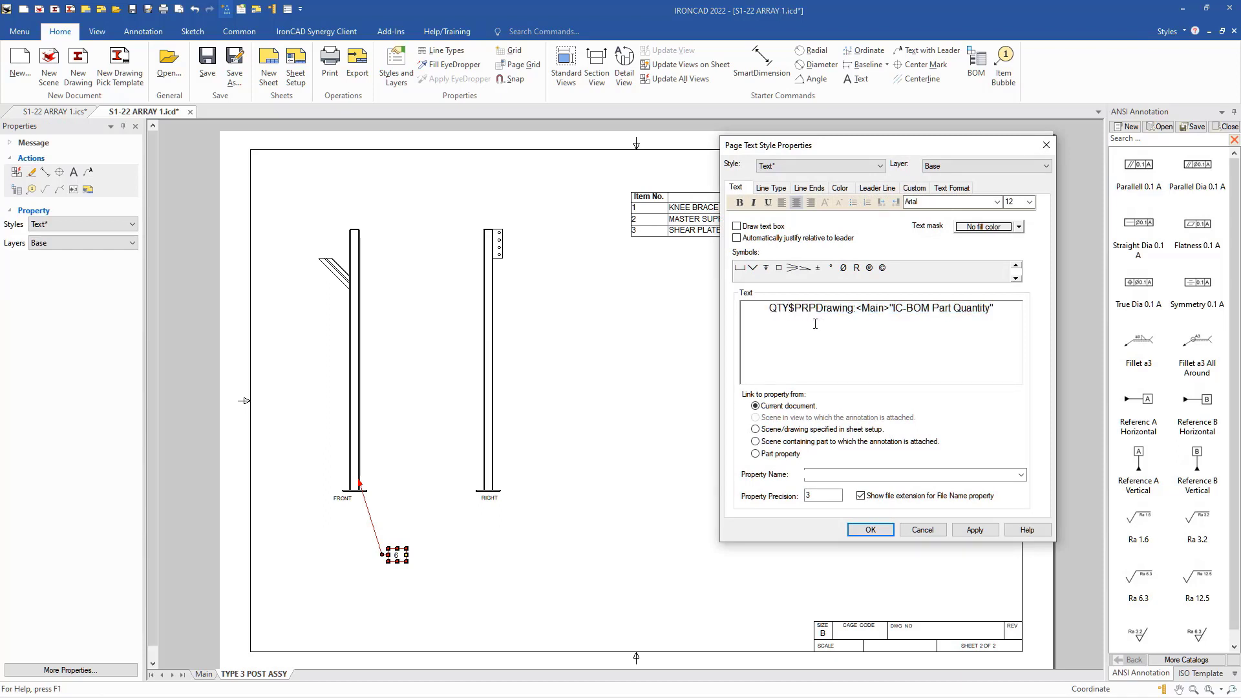
pyautogui.write(' =')
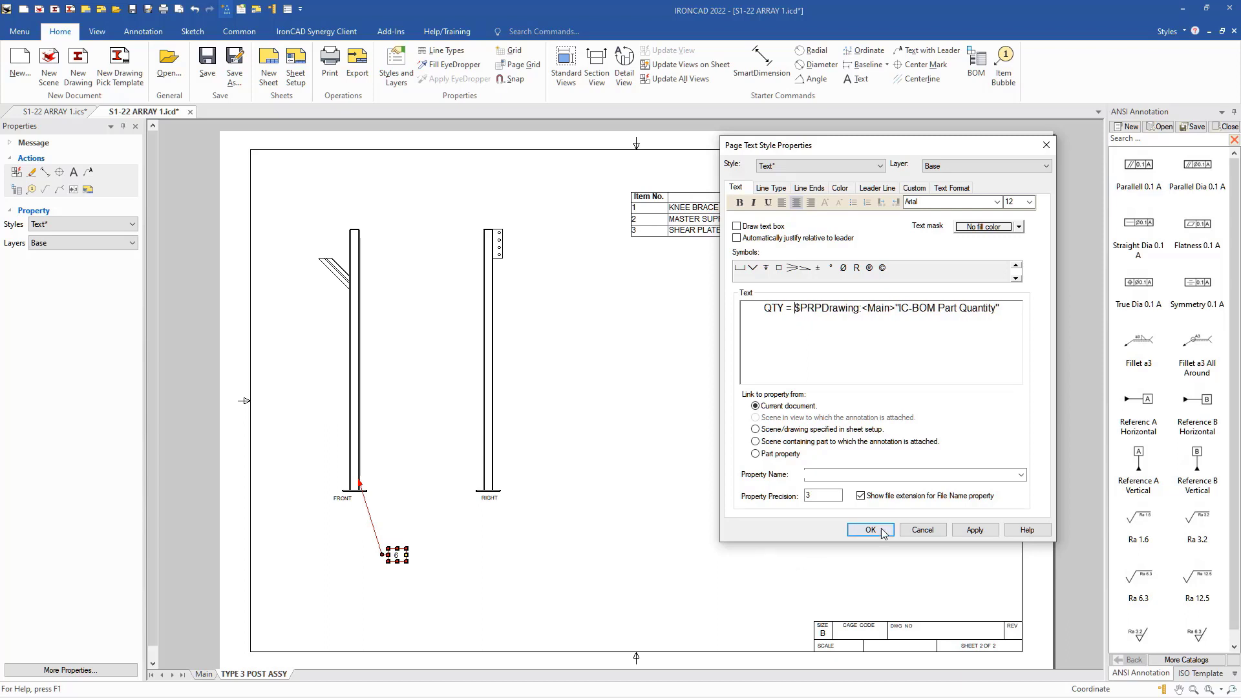
pyautogui.click(870, 530)
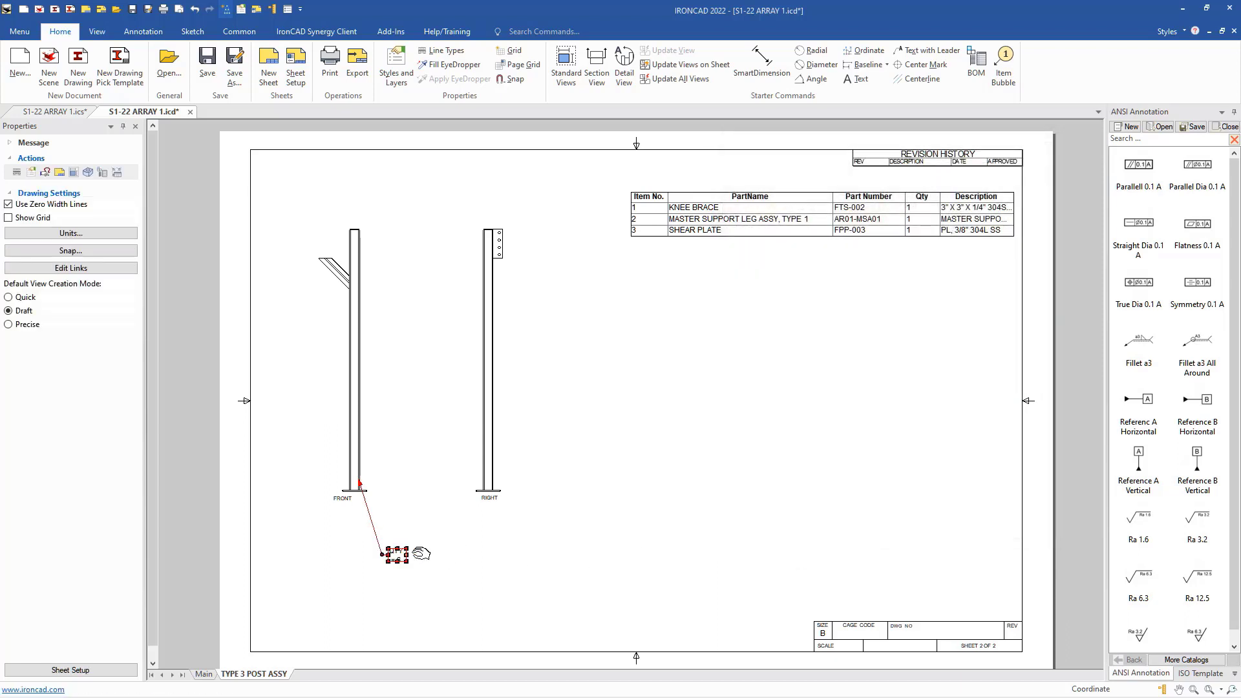
pyautogui.click(540, 638)
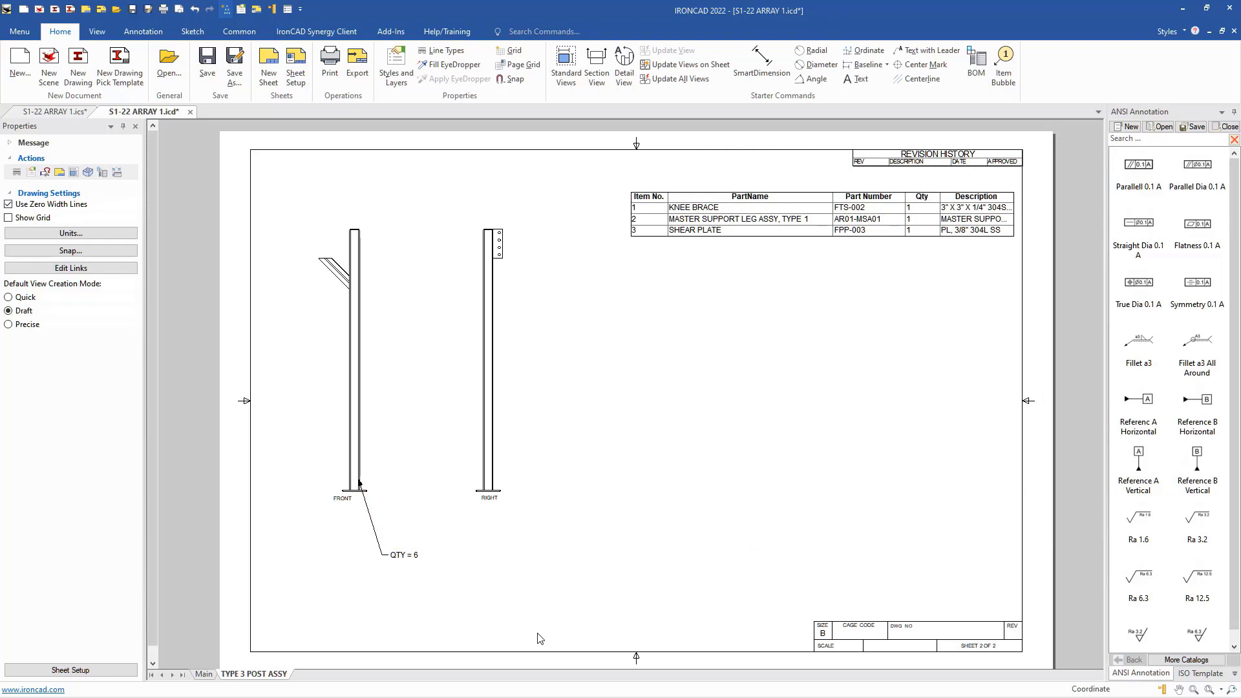